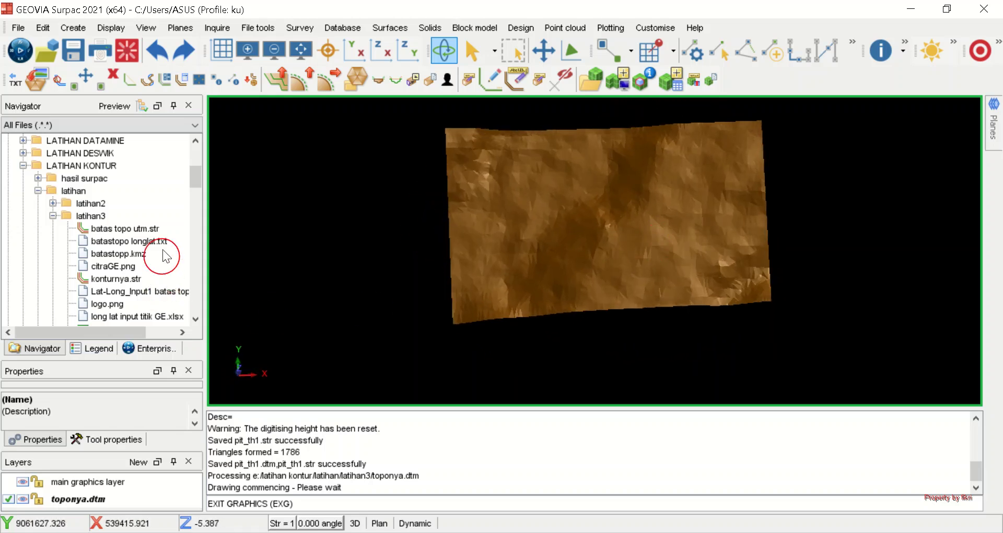
# Set the latihan3 folder as the work directory
pyautogui.click(74, 216)
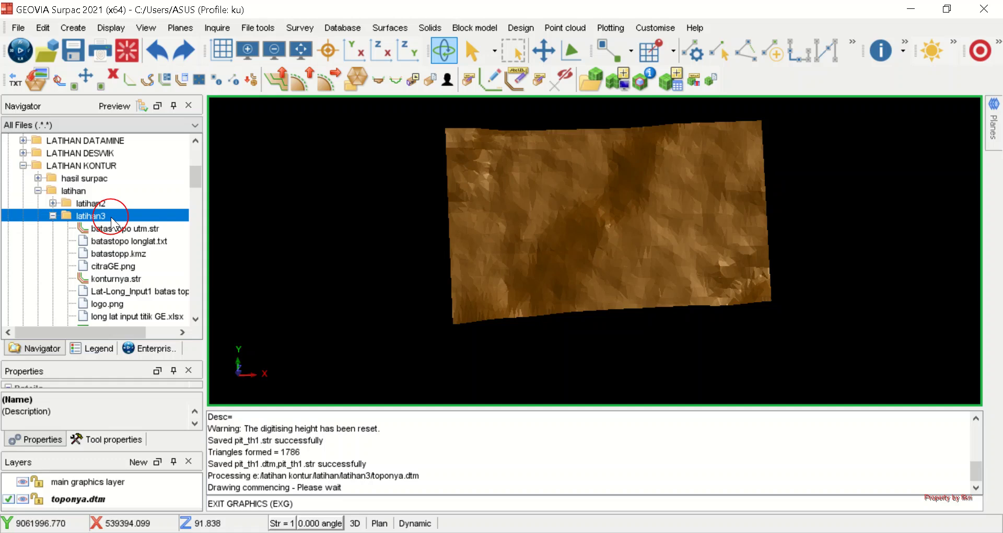
pyautogui.rightClick(111, 217)
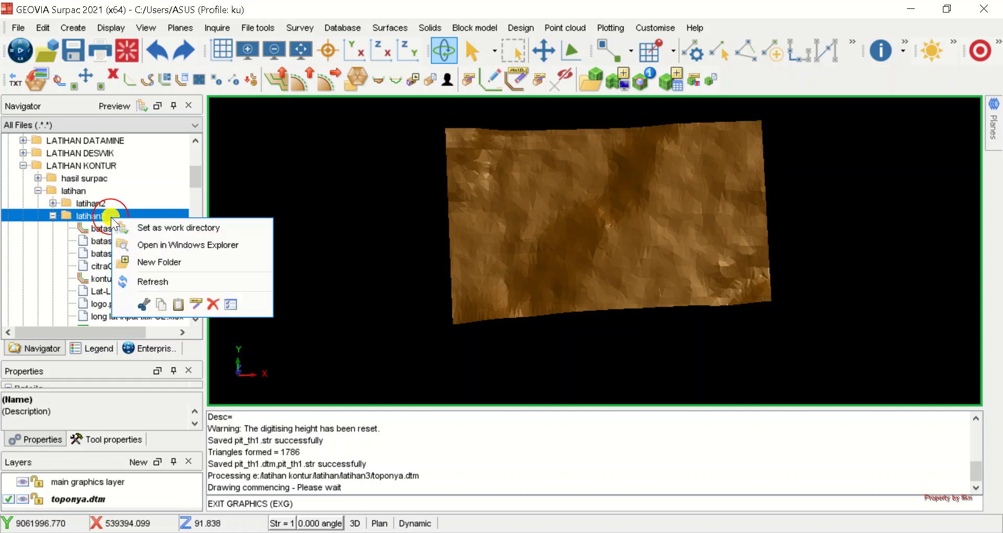
pyautogui.click(152, 227)
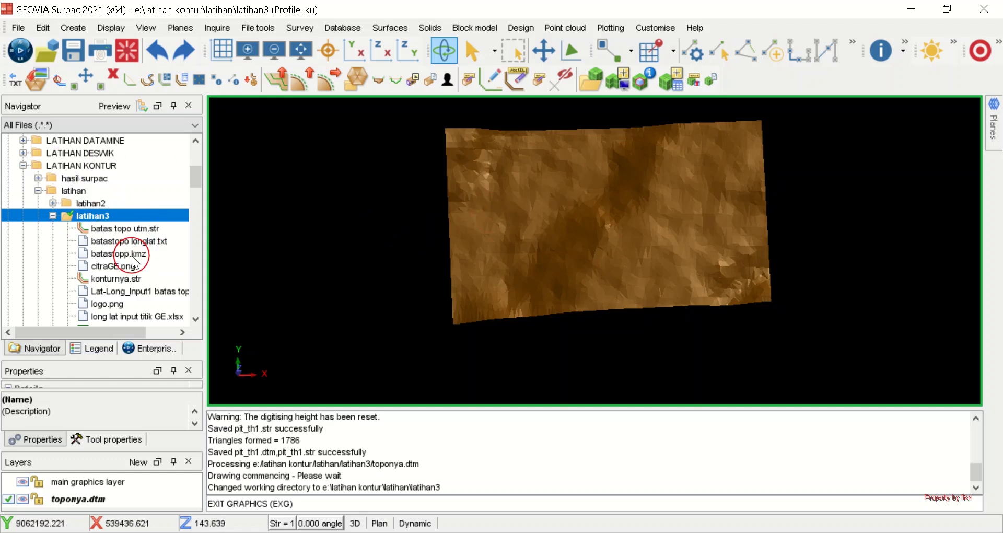
# Create a new layer named pit_th1
pyautogui.click(138, 462)
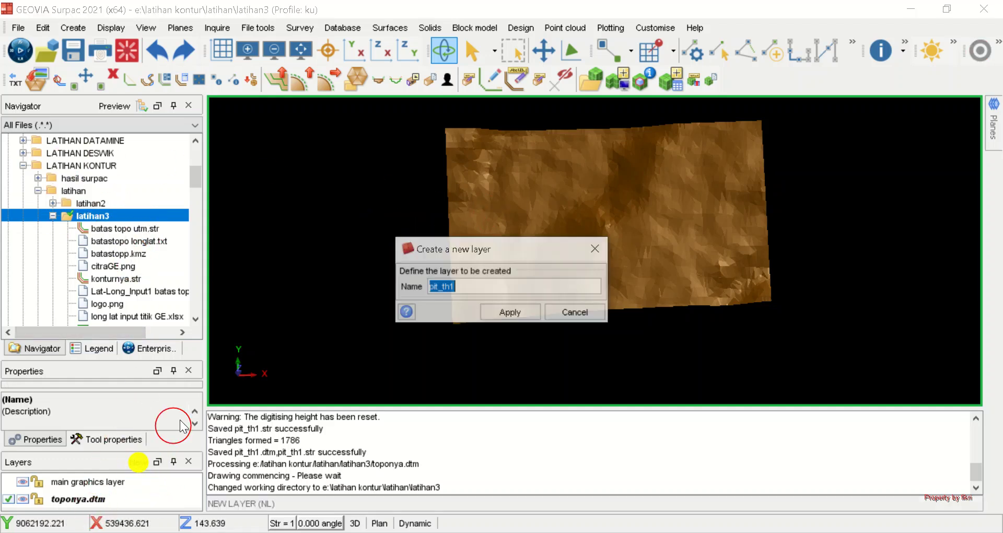
pyautogui.click(508, 290)
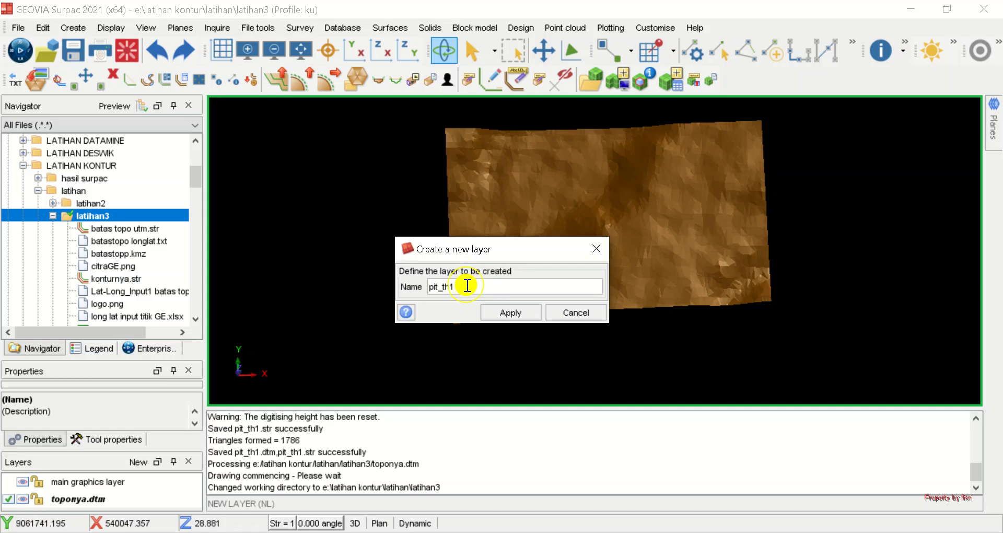
pyautogui.click(448, 287)
pyautogui.click(515, 314)
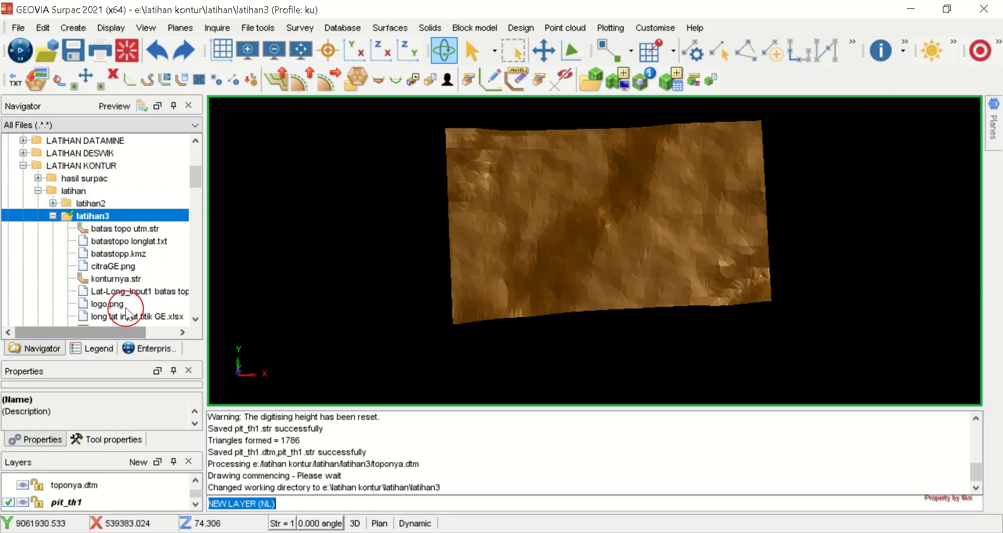
# Load toponya.rgf from the latihan3 folder to drape the aerial image over the topography surface
pyautogui.scroll(-2, 140, 282)
pyautogui.scroll(-3, 139, 283)
pyautogui.scroll(1, 139, 282)
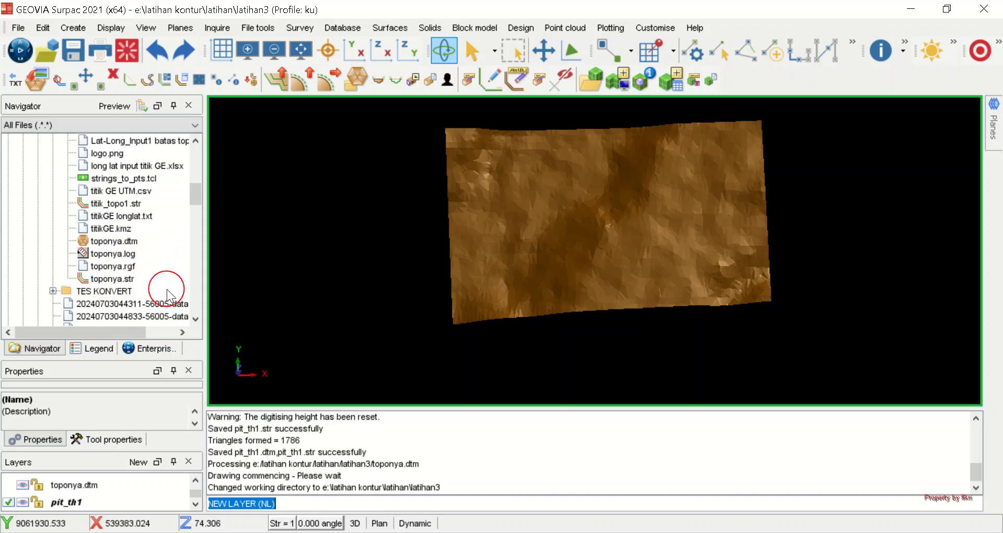
pyautogui.moveTo(124, 270); pyautogui.dragTo(510, 228)
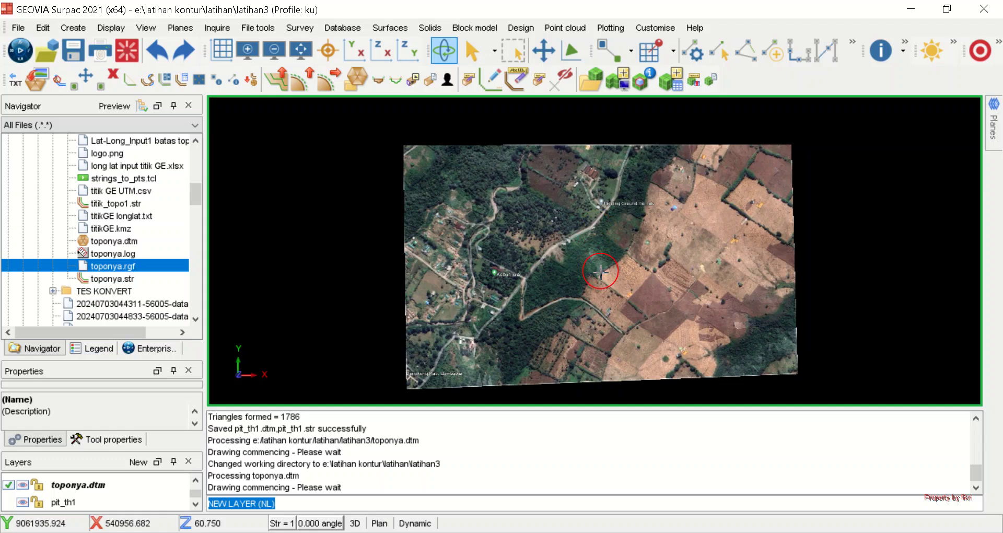
pyautogui.scroll(2, 623, 293)
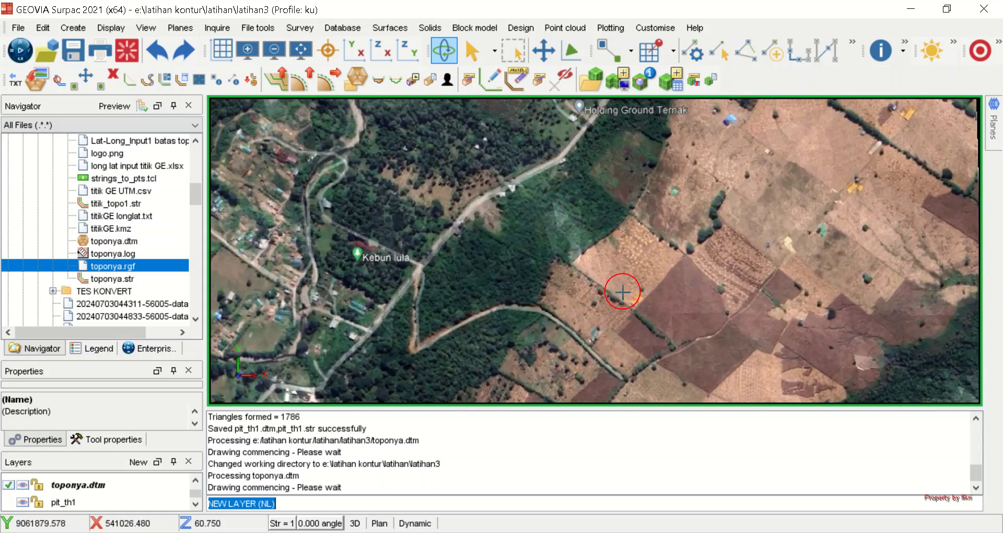
pyautogui.click(299, 51)
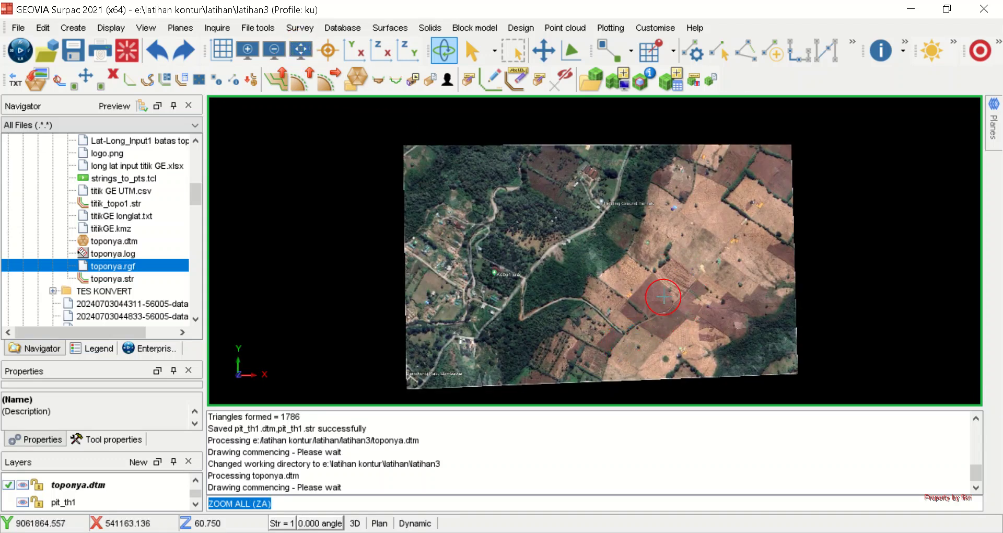
# Report the extents of the toponya.dtm layer and check its maximum elevation
pyautogui.click(889, 55)
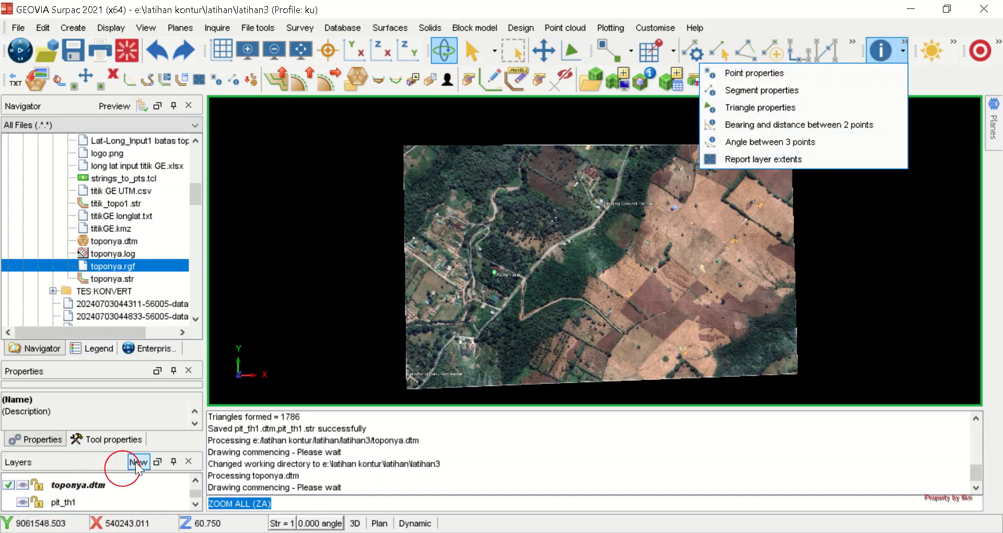
pyautogui.click(752, 160)
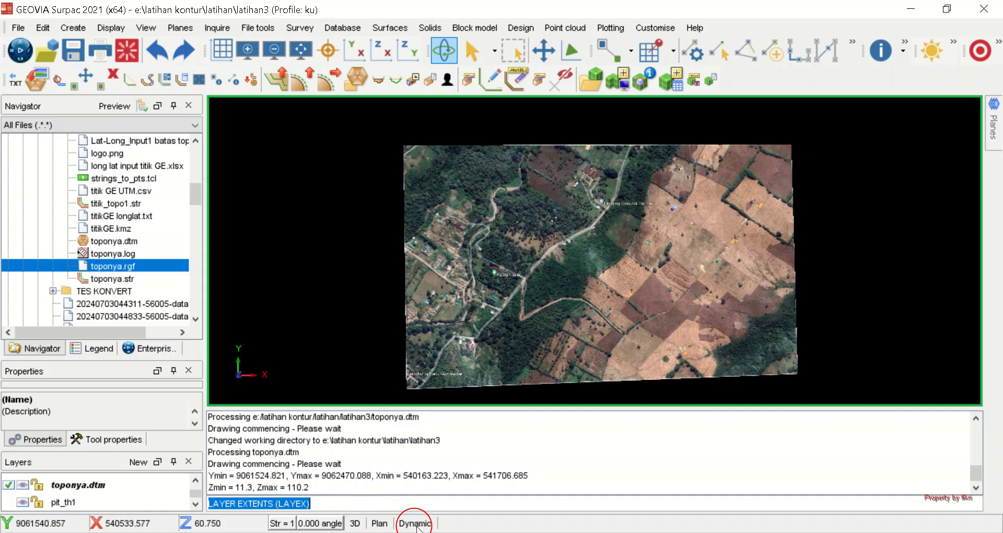
pyautogui.doubleClick(290, 487)
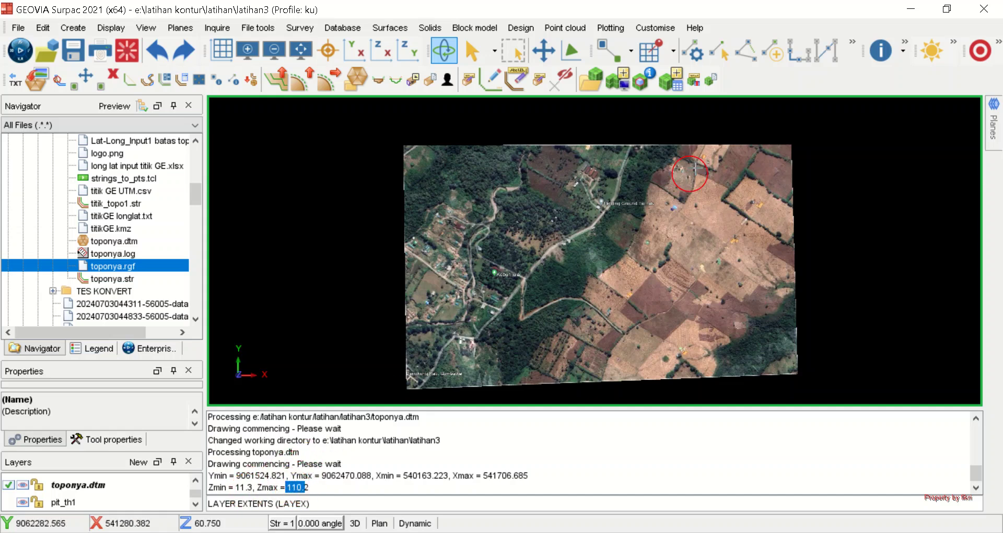
pyautogui.click(693, 50)
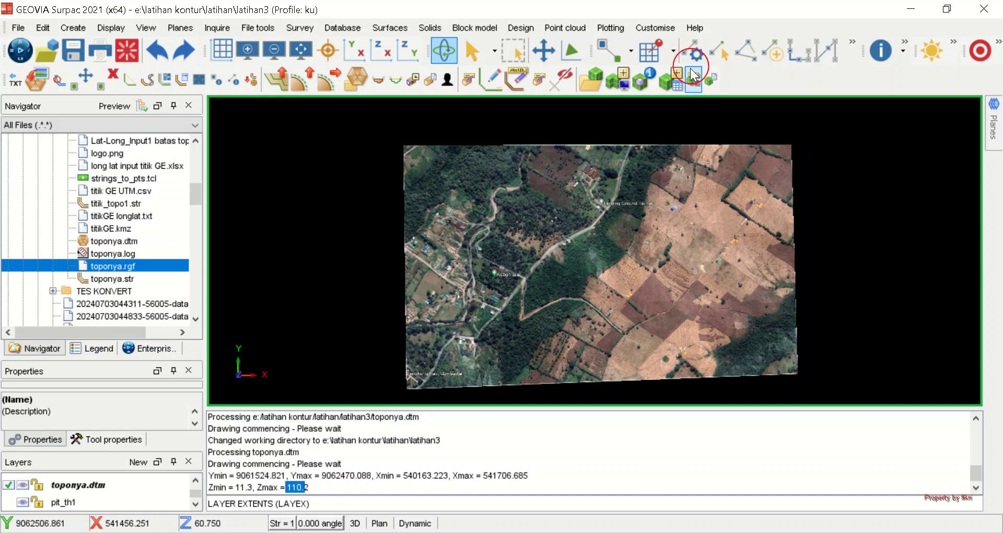
pyautogui.click(331, 271)
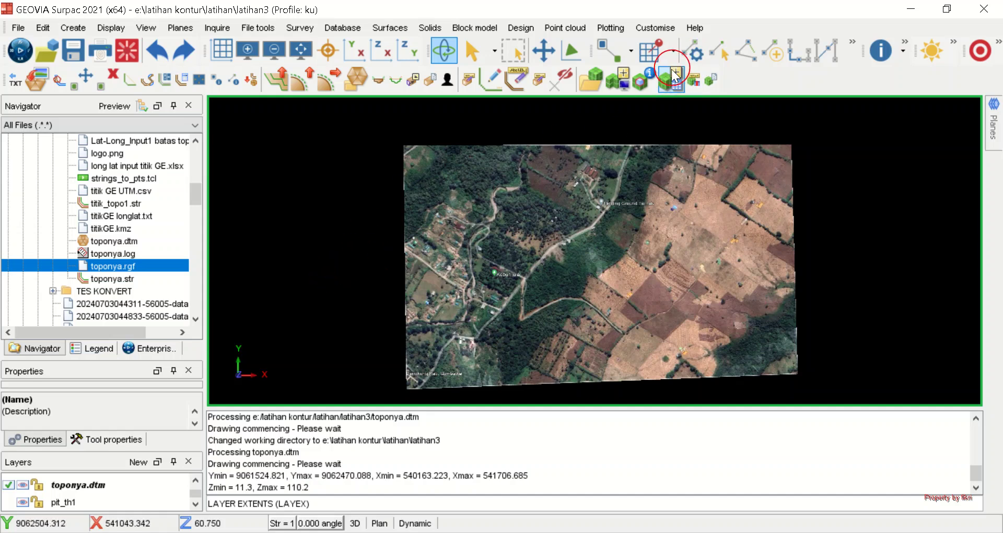
# Make pit_th1 the active layer
pyautogui.click(54, 503)
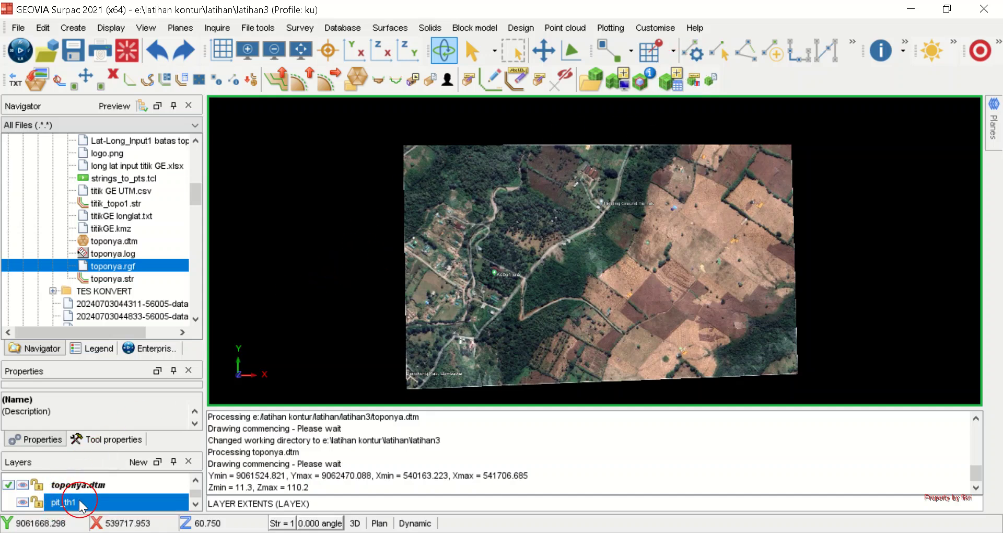
pyautogui.rightClick(79, 501)
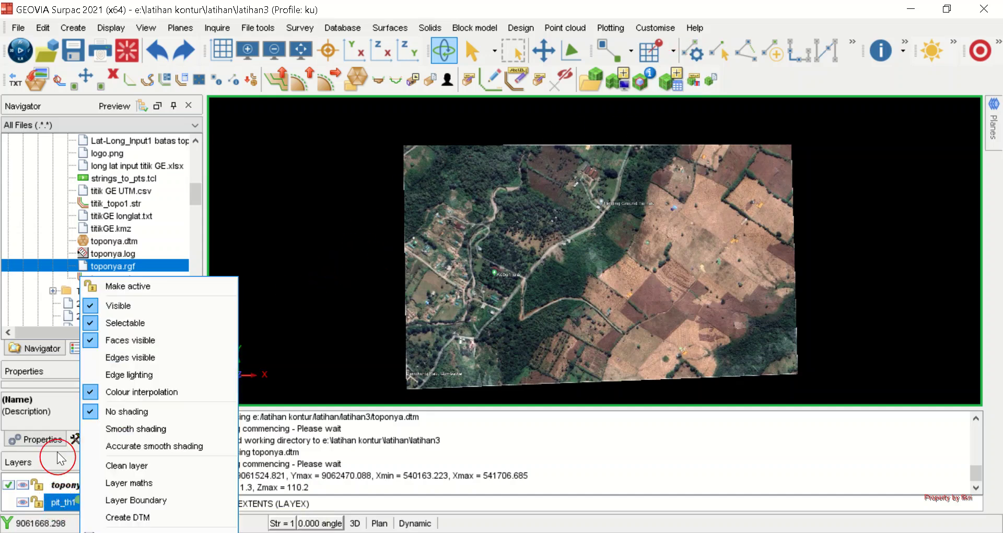
pyautogui.click(125, 285)
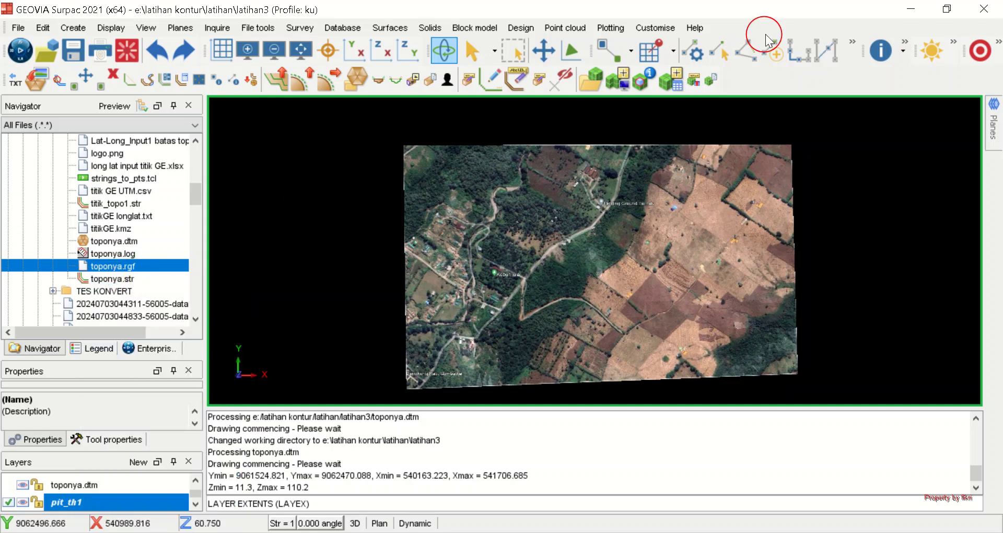
# Start a new digitiser string with string number 1 and Z 105, using the description of the selected point
pyautogui.click(697, 54)
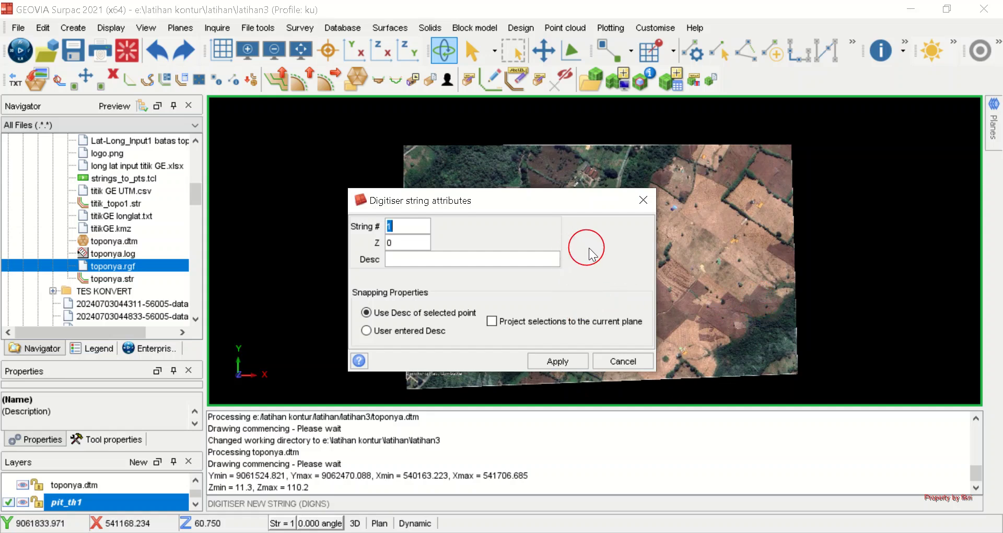
pyautogui.doubleClick(397, 244)
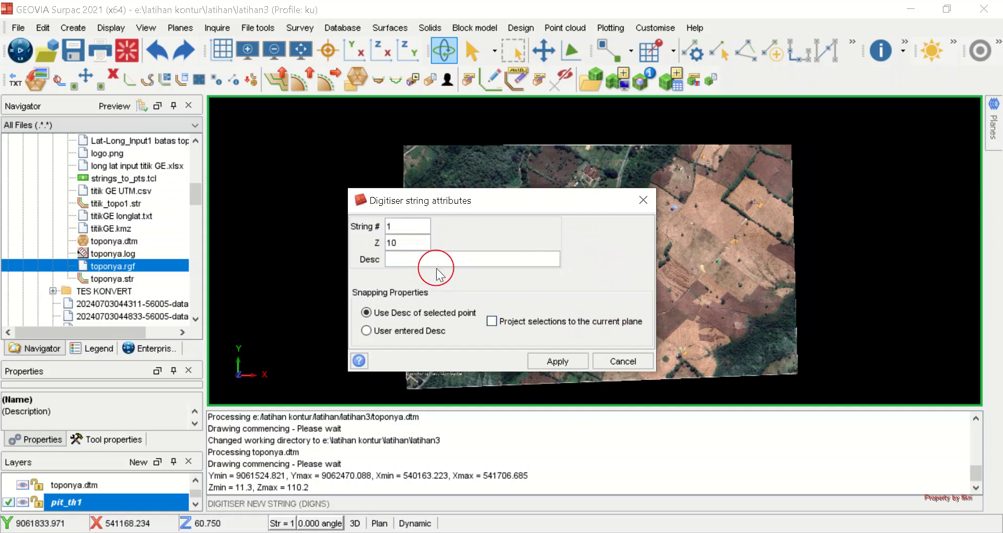
pyautogui.moveTo(541, 211); pyautogui.dragTo(337, 171)
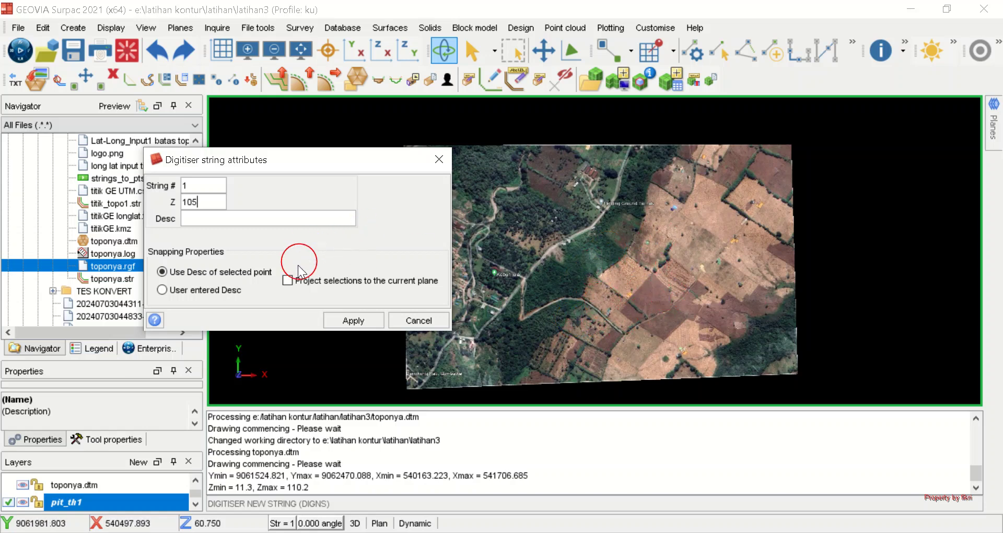
pyautogui.moveTo(268, 160); pyautogui.dragTo(337, 163)
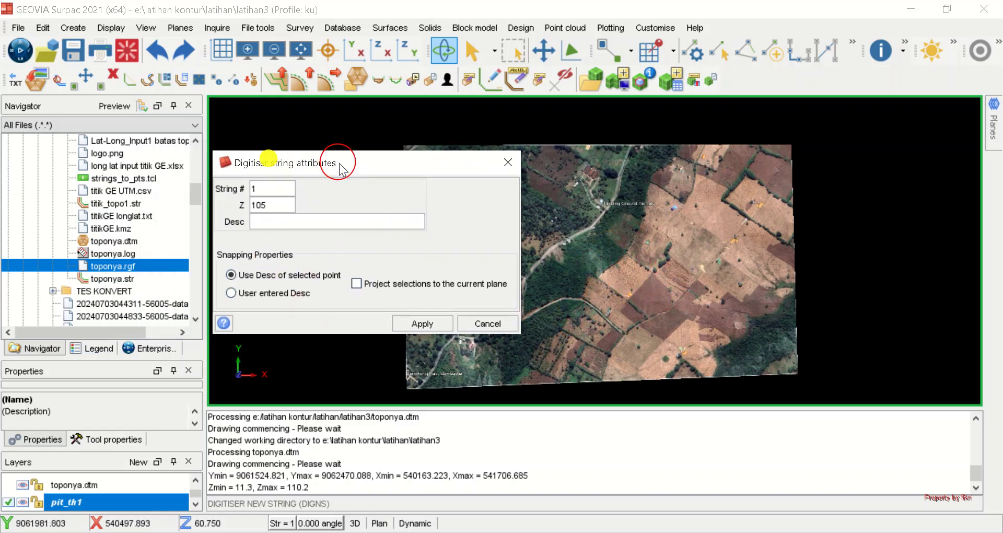
pyautogui.click(444, 324)
# Digitise a roughly oval pit boundary around the brown fields east of the forest strip and close the segment
pyautogui.scroll(1, 638, 299)
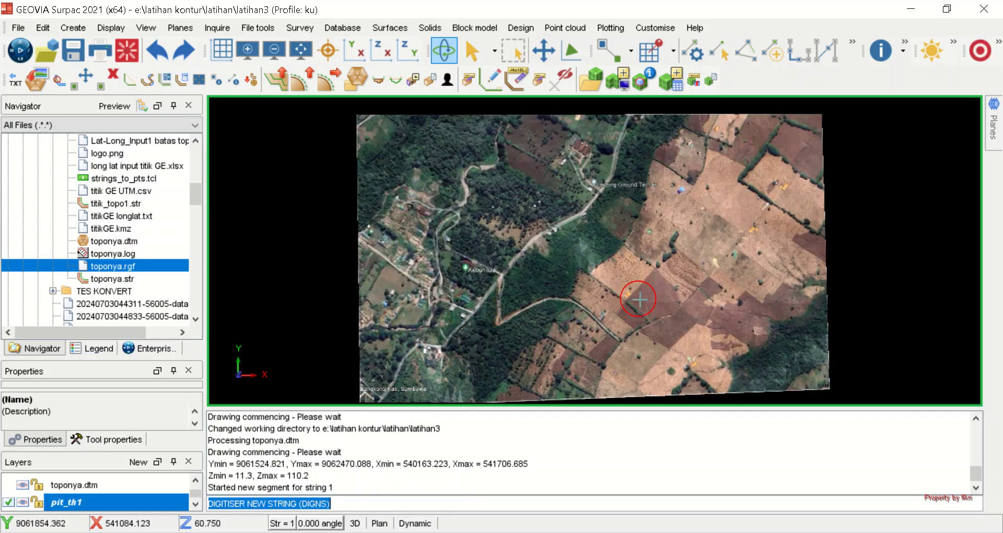
pyautogui.scroll(1, 639, 299)
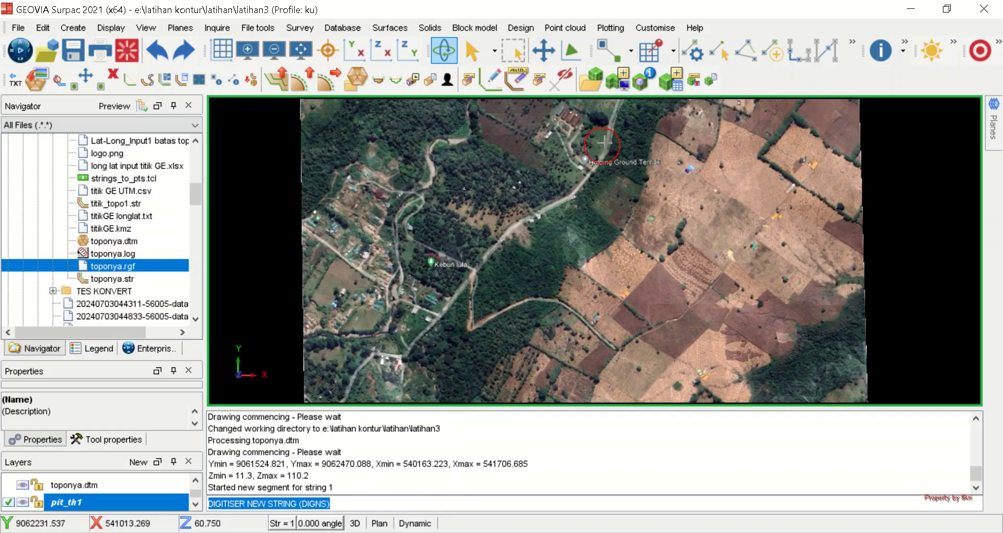
pyautogui.click(720, 51)
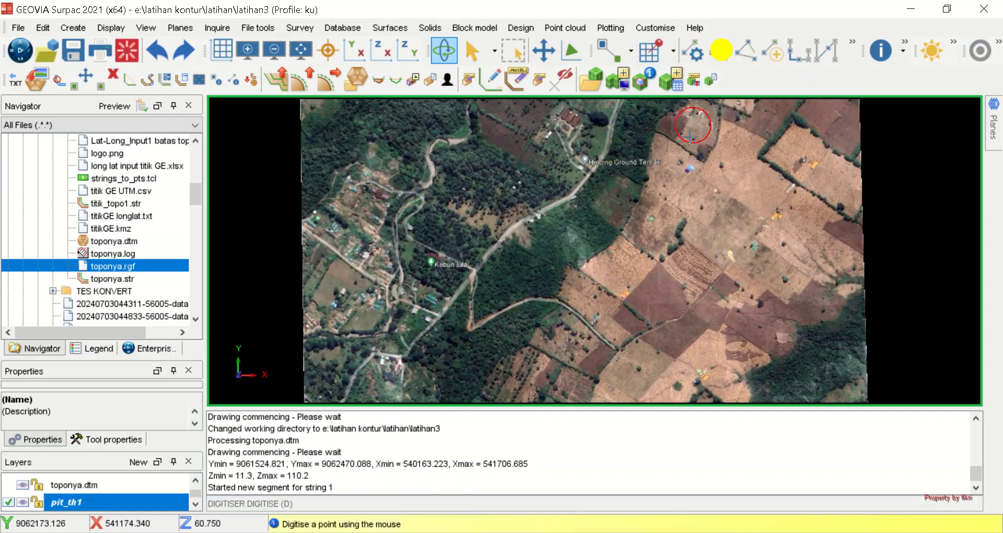
pyautogui.click(573, 286)
pyautogui.click(587, 265)
pyautogui.click(608, 251)
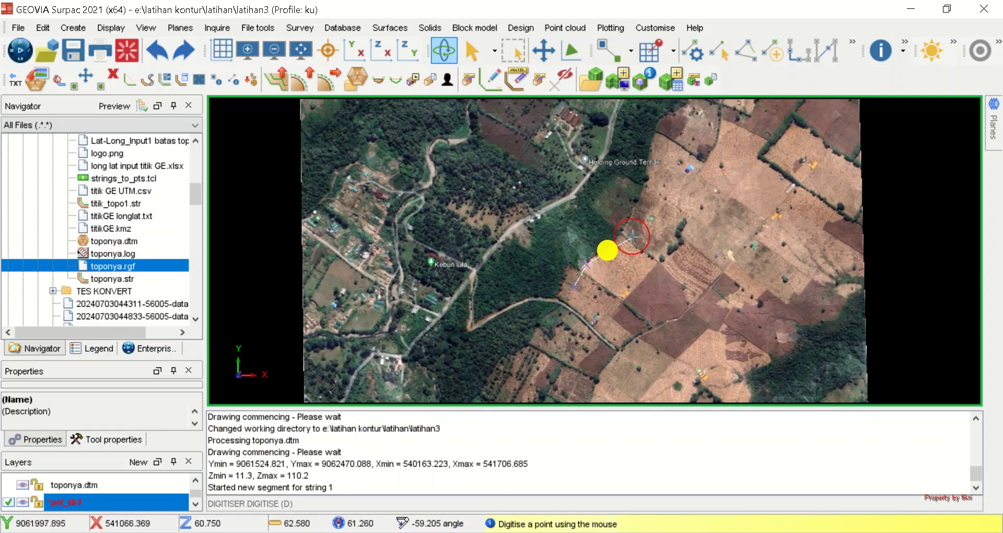
pyautogui.click(636, 225)
pyautogui.click(668, 219)
pyautogui.click(714, 228)
pyautogui.click(726, 251)
pyautogui.click(720, 276)
pyautogui.click(697, 301)
pyautogui.click(663, 327)
pyautogui.click(629, 347)
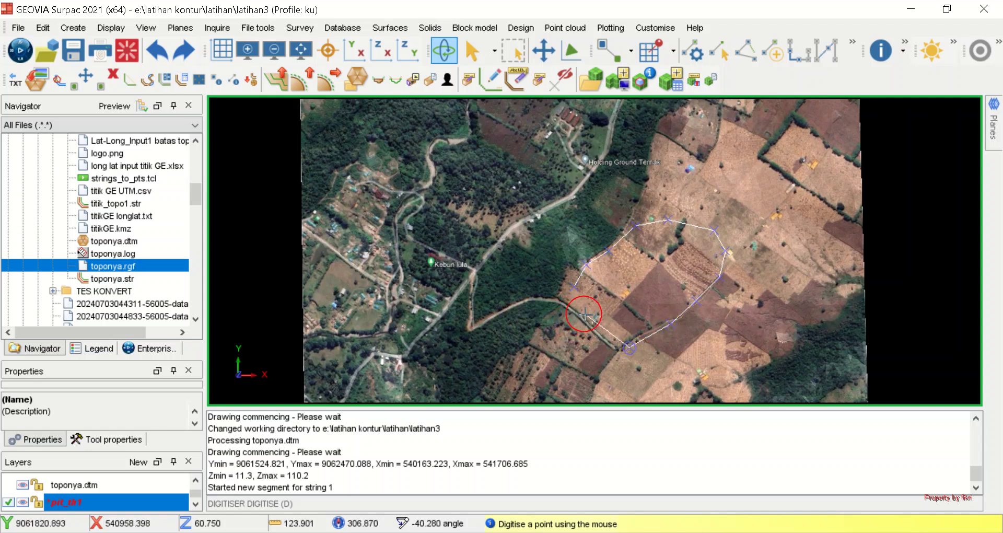
pyautogui.rightClick(565, 282)
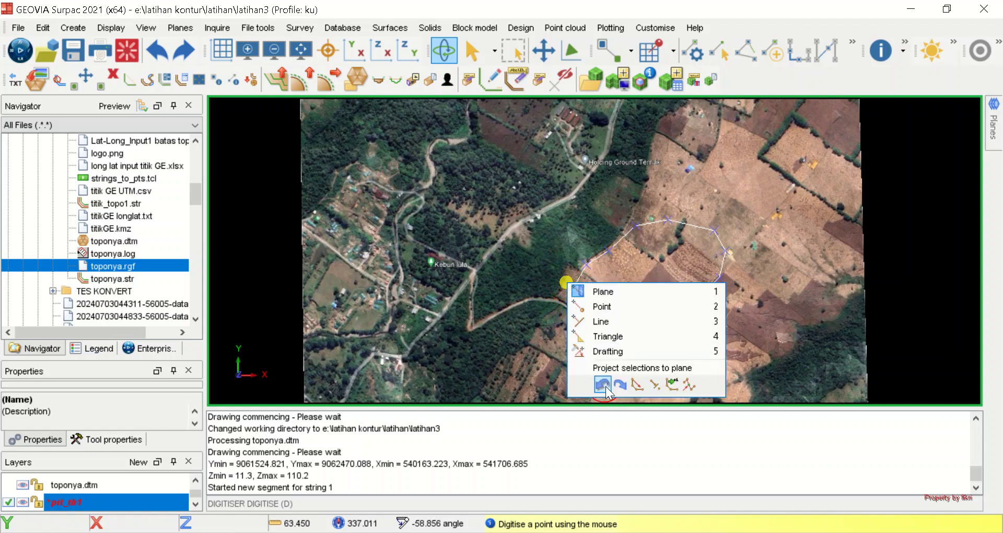
pyautogui.click(637, 386)
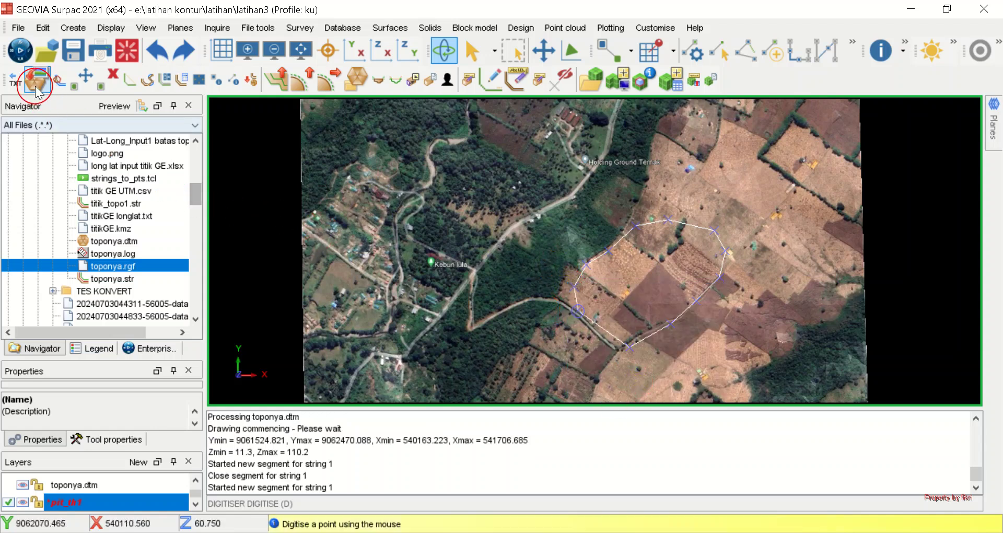
# Smooth the pit boundary string with Spline smoothing and 3 lines per segment
pyautogui.click(130, 86)
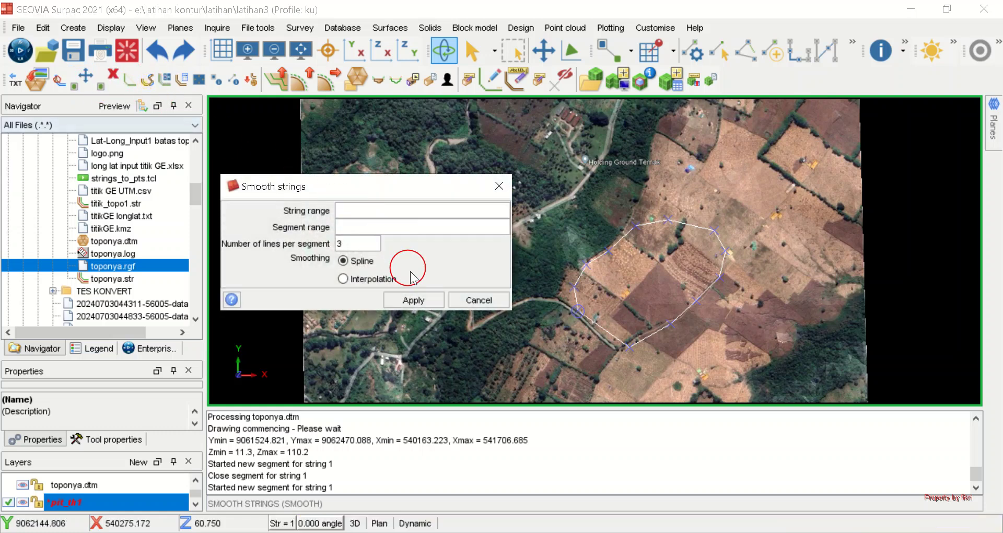
pyautogui.click(427, 312)
pyautogui.click(256, 149)
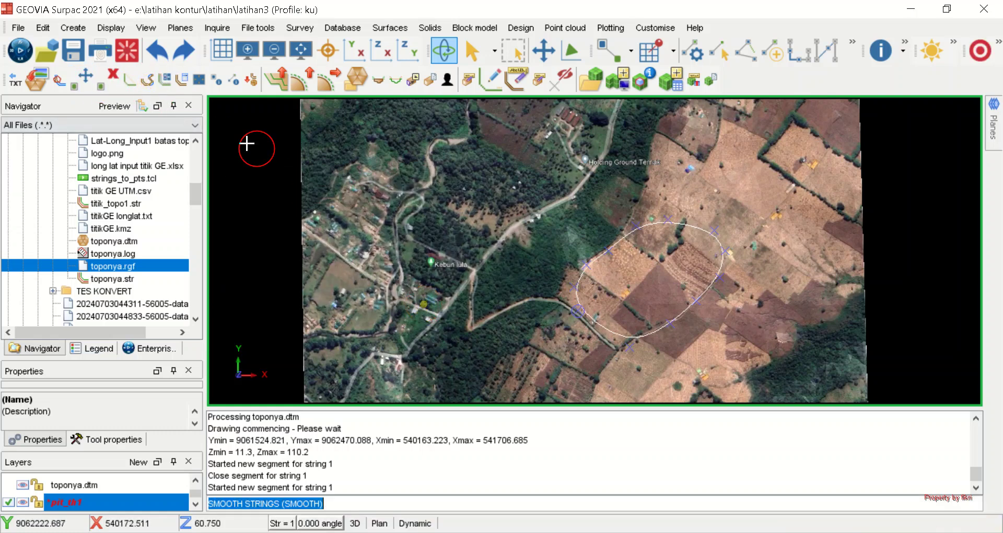
pyautogui.click(45, 29)
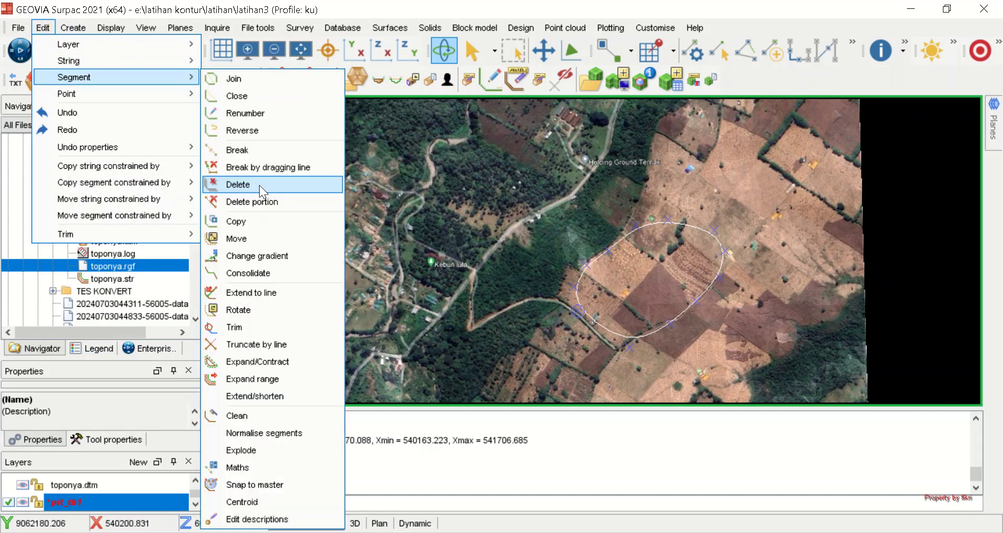
pyautogui.moveTo(178, 61)
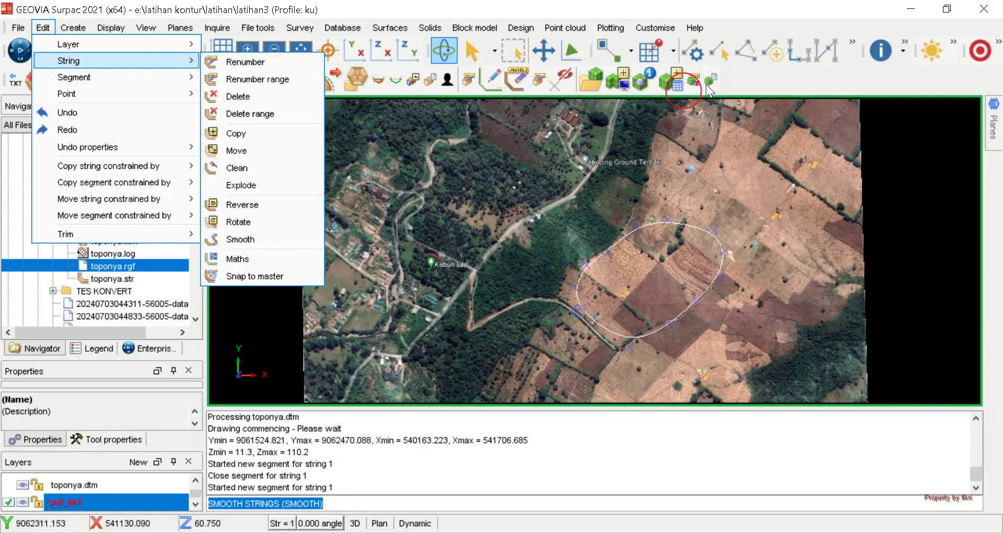
pyautogui.click(850, 83)
pyautogui.click(591, 294)
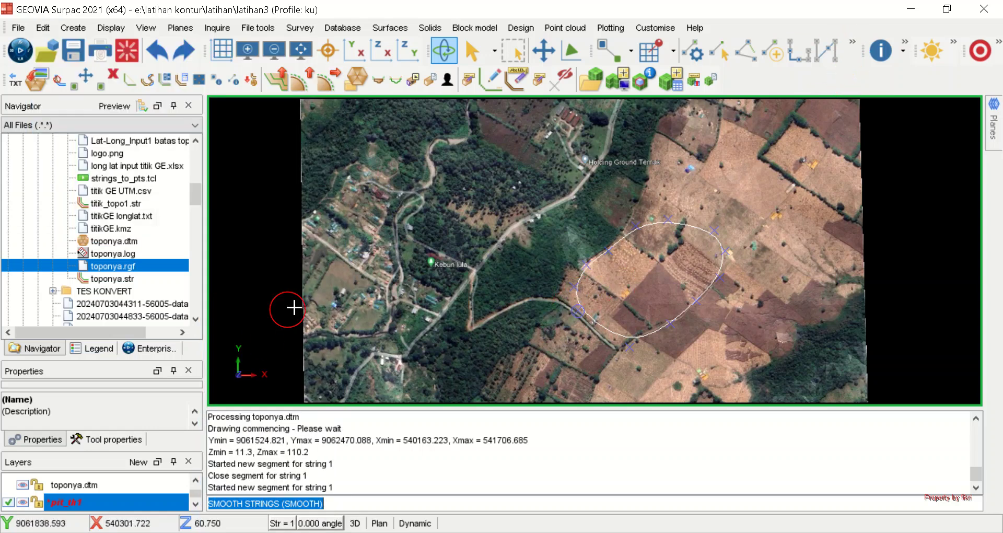
pyautogui.moveTo(631, 354); pyautogui.dragTo(632, 336)
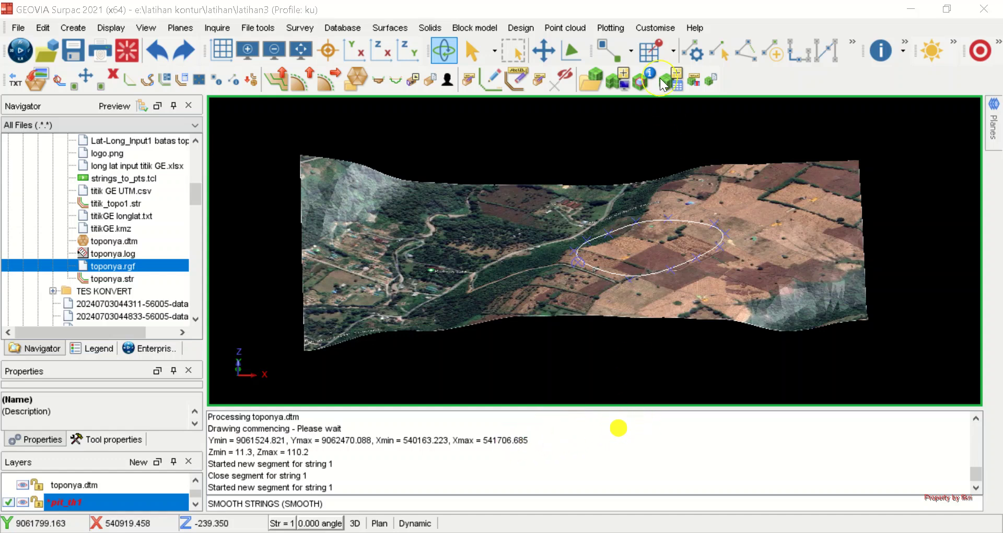
# Hide the toponya.dtm layer and erase the temporary markers around the smoothed pit boundary
pyautogui.moveTo(601, 325)
pyautogui.mouseDown()
pyautogui.moveTo(610, 287)
pyautogui.moveTo(601, 275)
pyautogui.moveTo(579, 277)
pyautogui.moveTo(638, 296)
pyautogui.moveTo(620, 325)
pyautogui.moveTo(599, 326)
pyautogui.mouseUp()
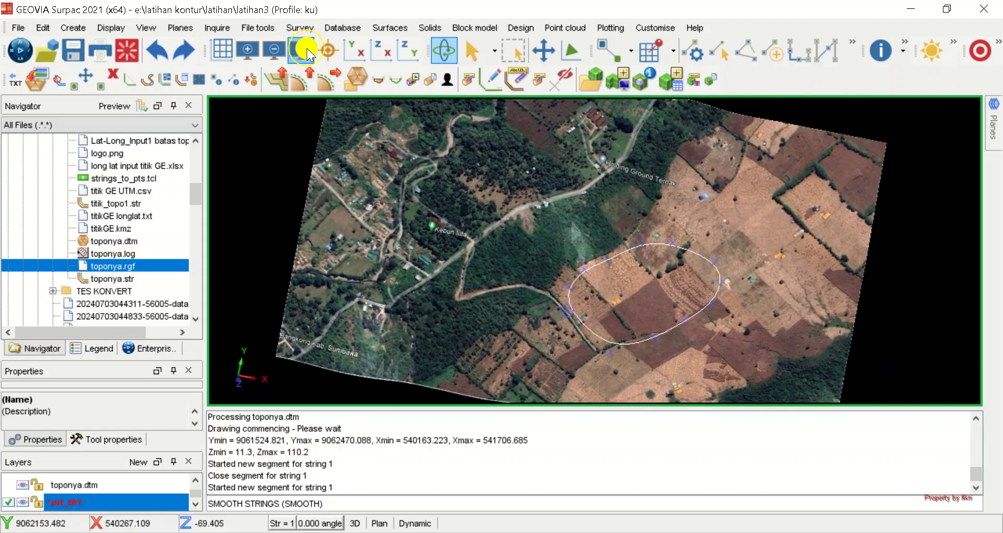
pyautogui.click(301, 51)
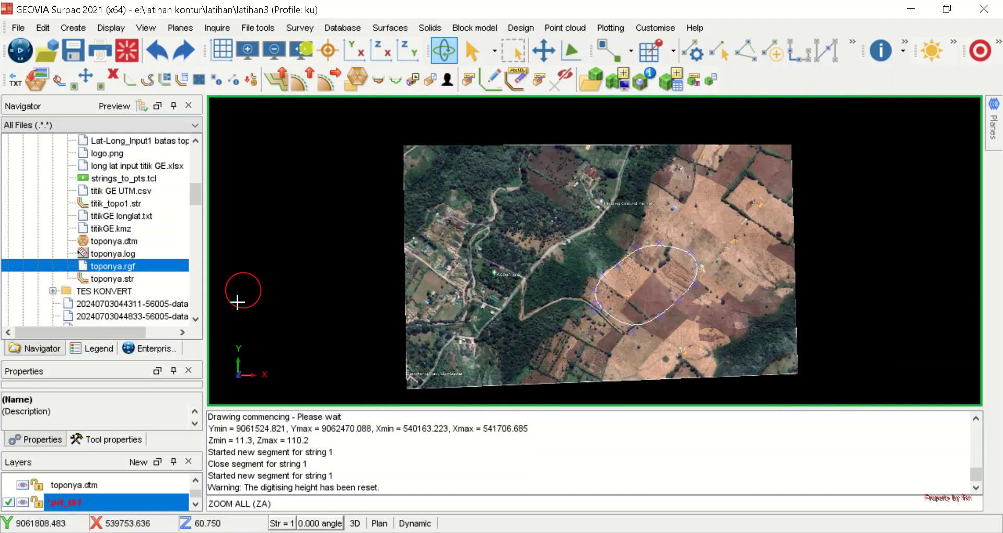
pyautogui.click(23, 485)
pyautogui.scroll(2, 690, 334)
pyautogui.click(557, 83)
pyautogui.scroll(2, 672, 287)
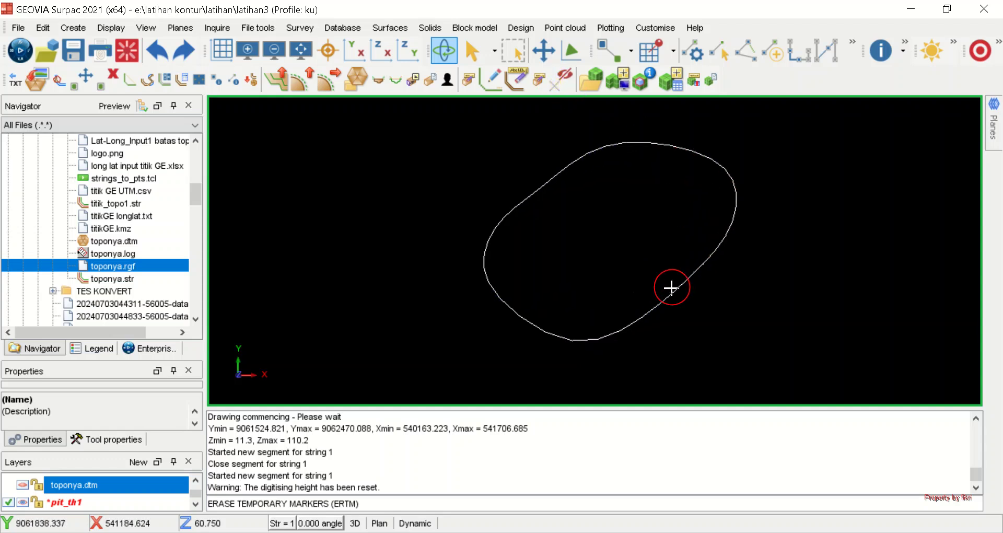
# Start a multi bench design from the pit boundary segment using the Auto expand to elevation method
pyautogui.click(275, 83)
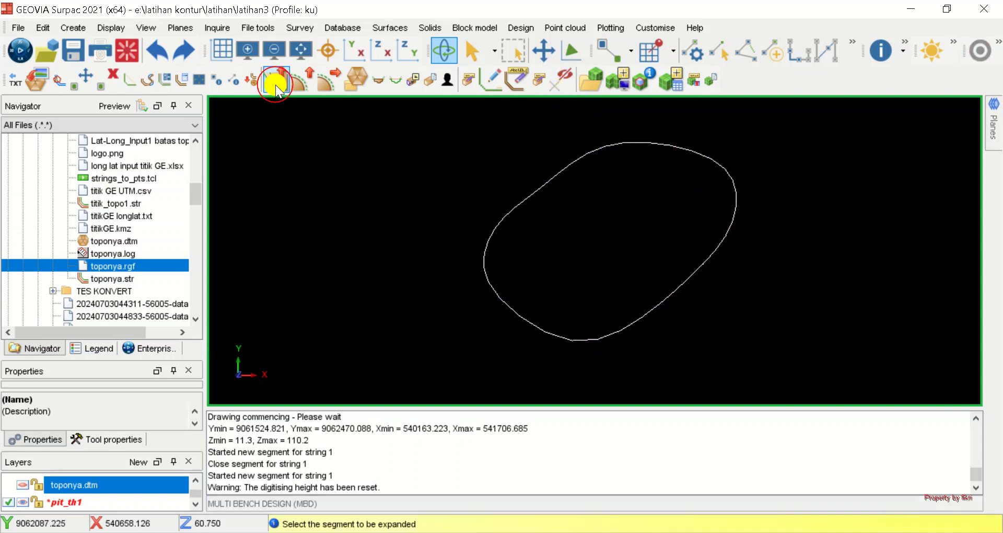
pyautogui.click(656, 308)
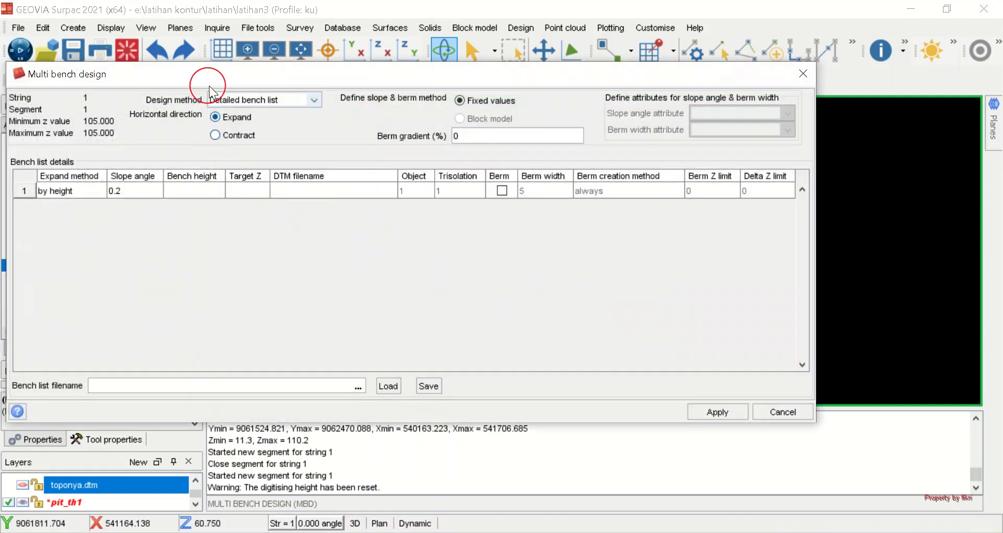
pyautogui.click(244, 101)
pyautogui.click(258, 143)
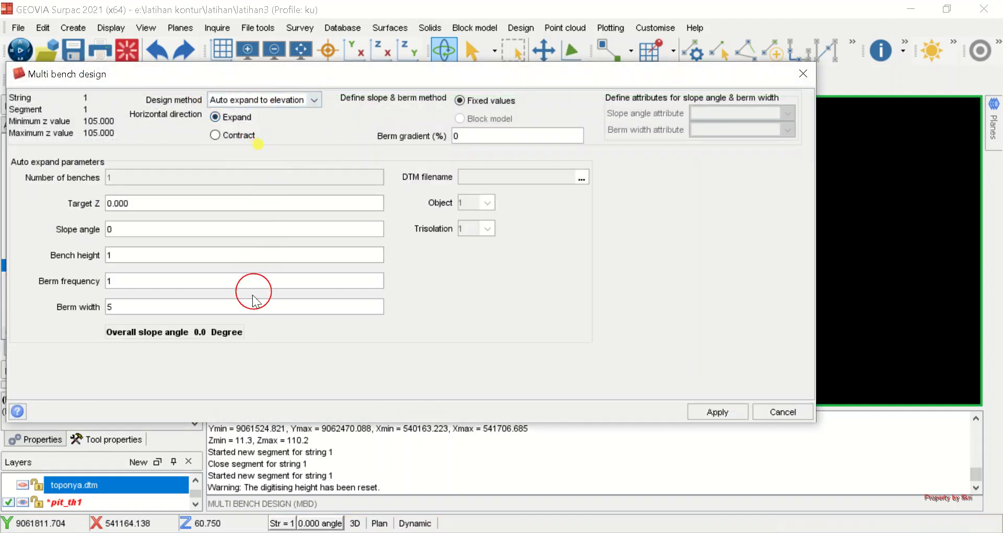
# Generate contracting pit benches with target Z 70, slope angle 60, bench height 5 and berm width 5
pyautogui.click(152, 206)
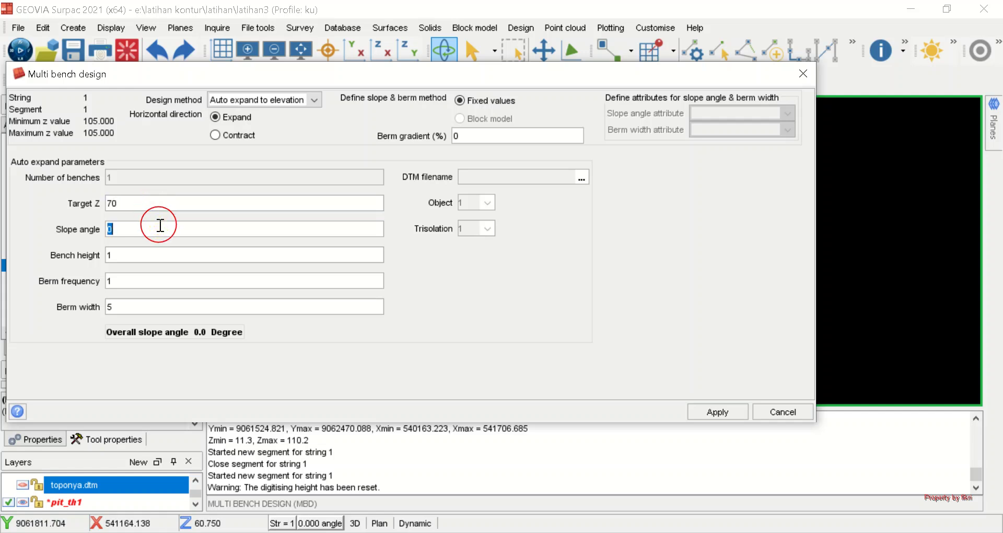
pyautogui.doubleClick(154, 253)
pyautogui.write('5')
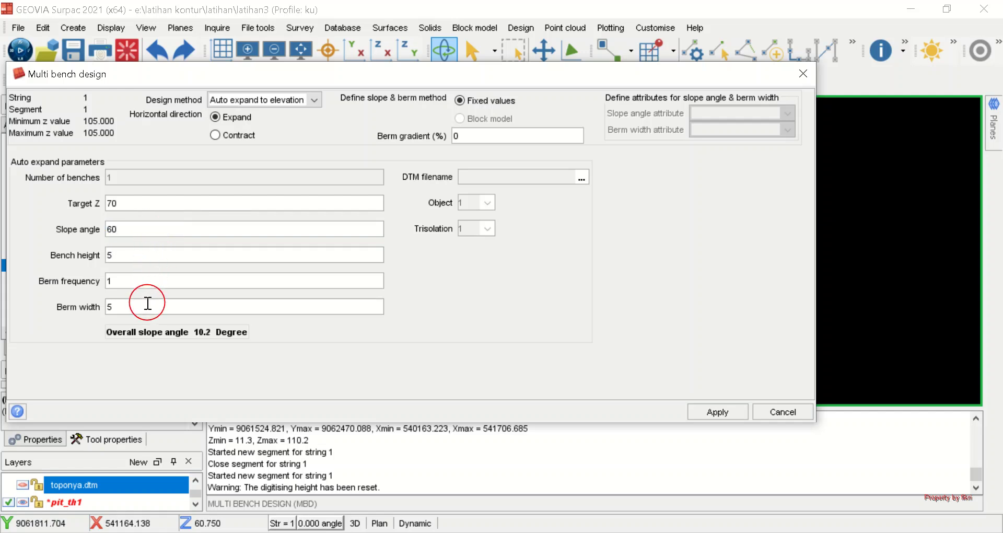
pyautogui.doubleClick(124, 307)
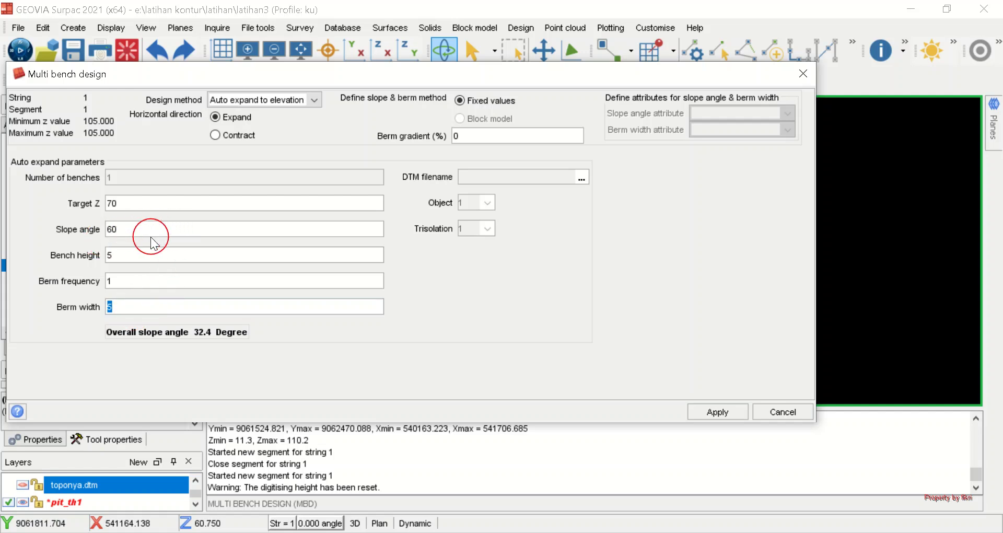
pyautogui.click(218, 135)
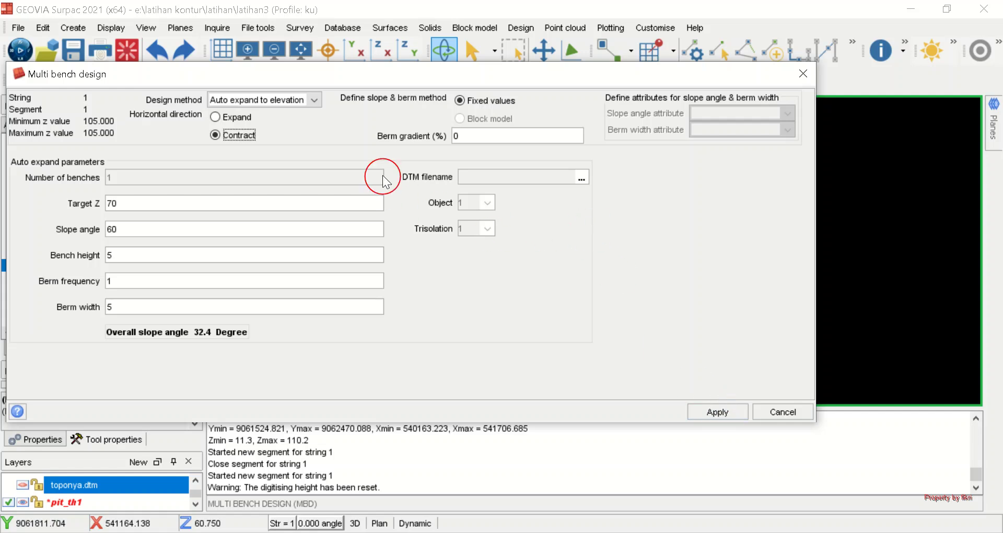
pyautogui.click(732, 411)
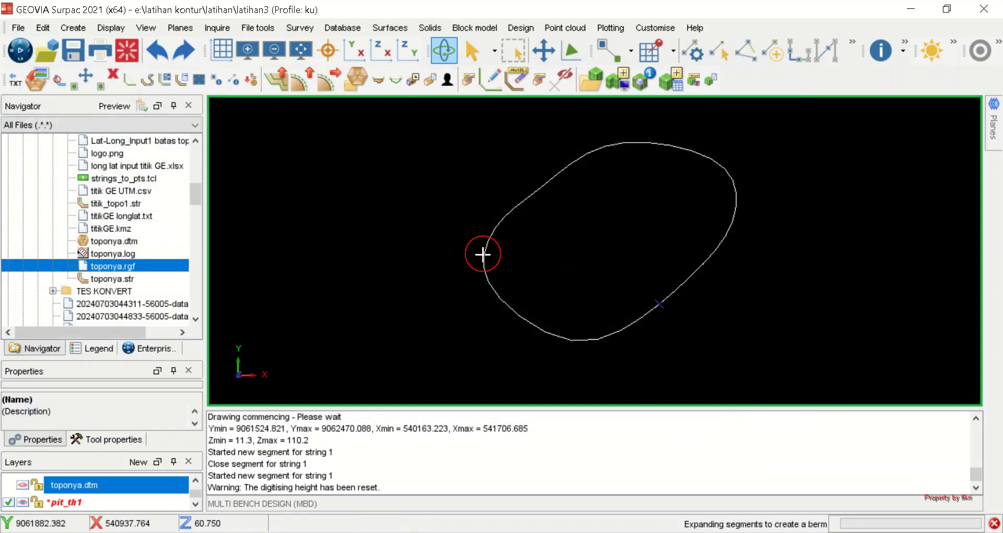
# Create a DTM from the pit_th1 layer on the XY plane with the breakline test
pyautogui.moveTo(706, 325); pyautogui.dragTo(697, 296)
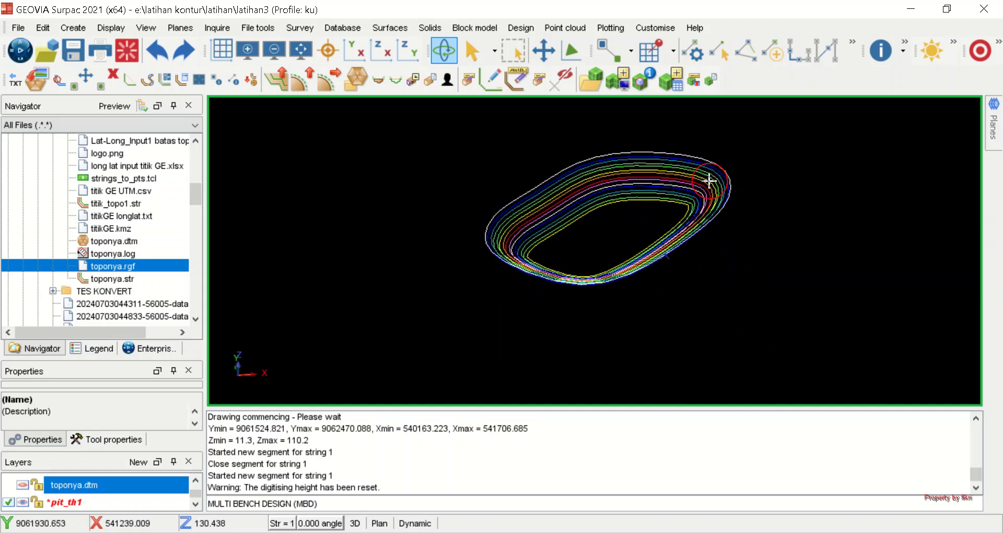
pyautogui.scroll(3, 709, 181)
pyautogui.scroll(-2, 709, 181)
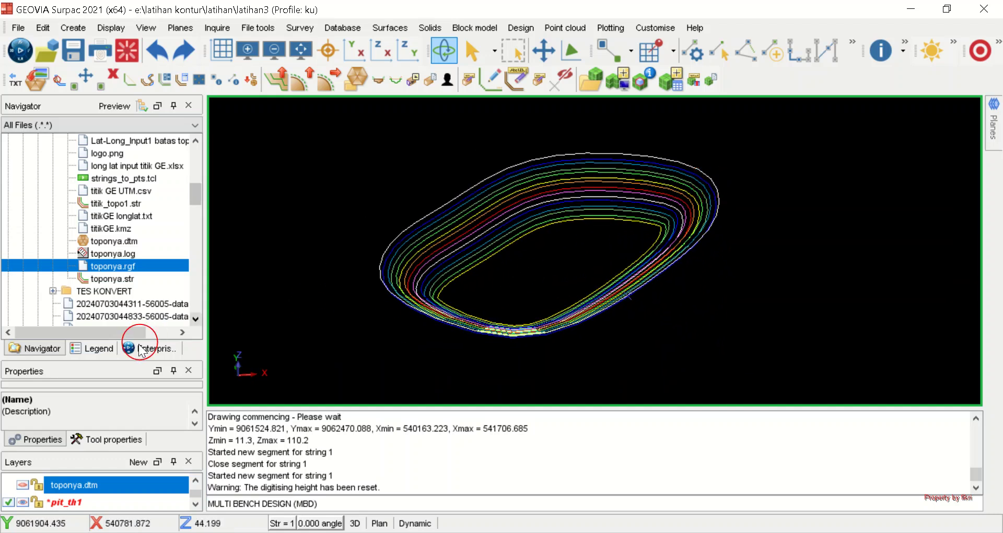
pyautogui.click(62, 503)
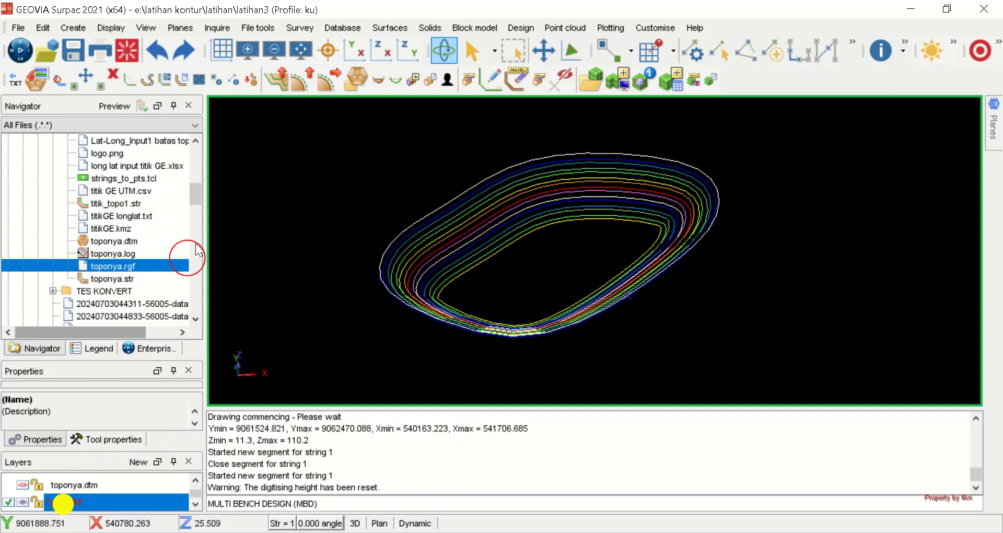
pyautogui.click(391, 28)
pyautogui.click(427, 45)
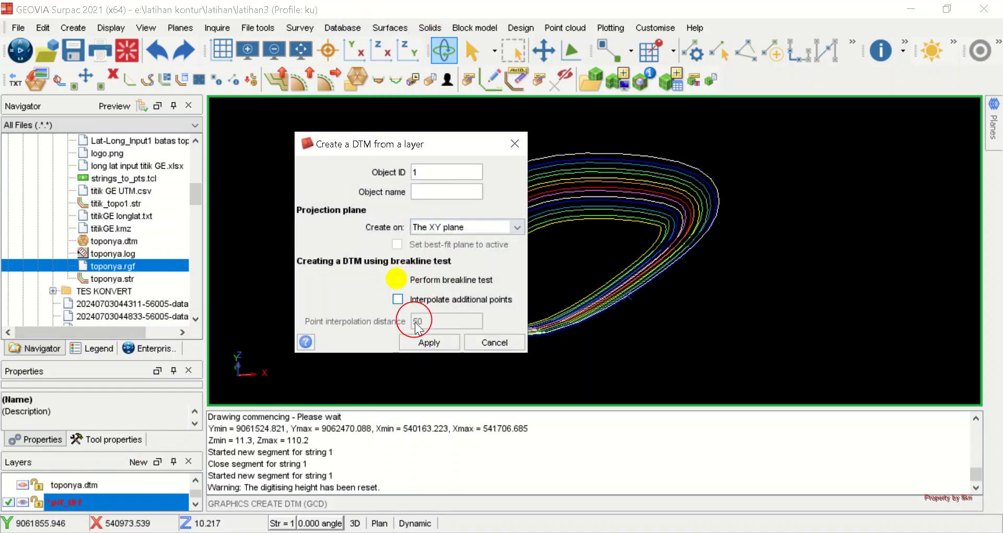
pyautogui.click(427, 338)
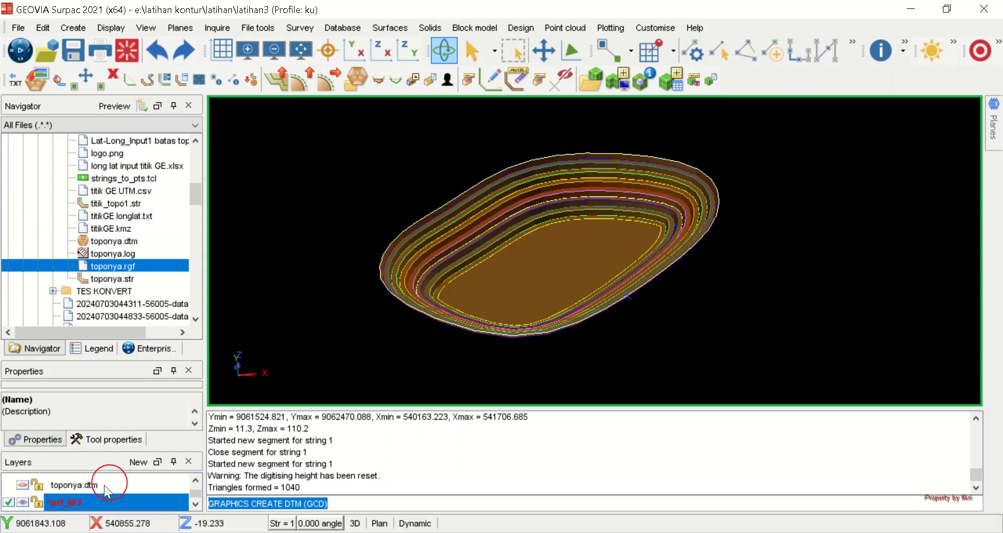
# Save the pit_th1 layer as a Surpac DTM file named pit_th1
pyautogui.rightClick(78, 506)
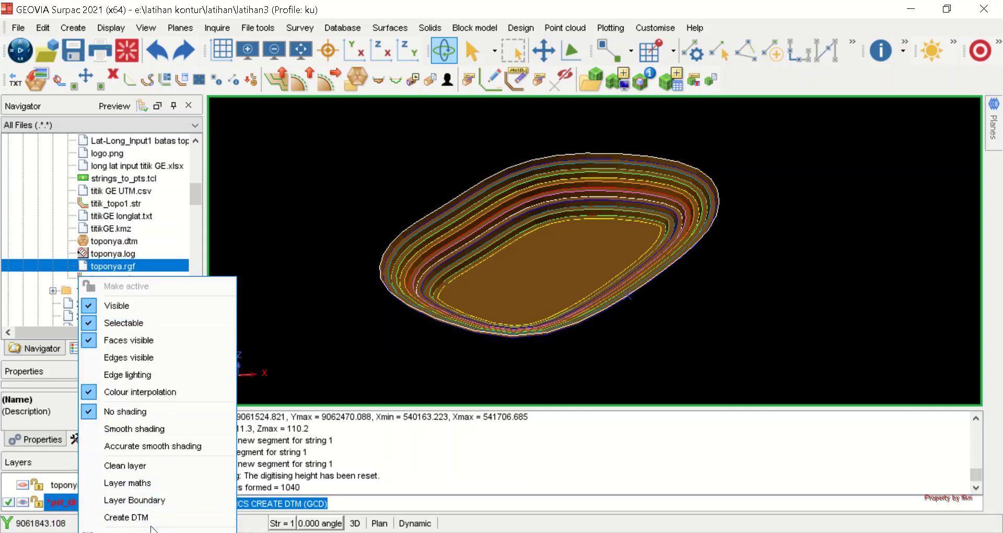
pyautogui.click(149, 529)
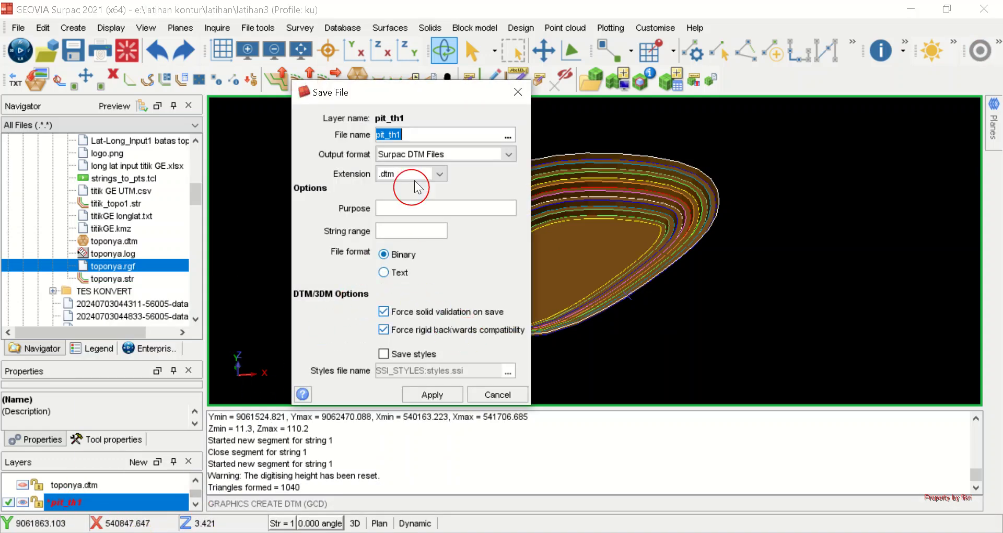
pyautogui.click(432, 394)
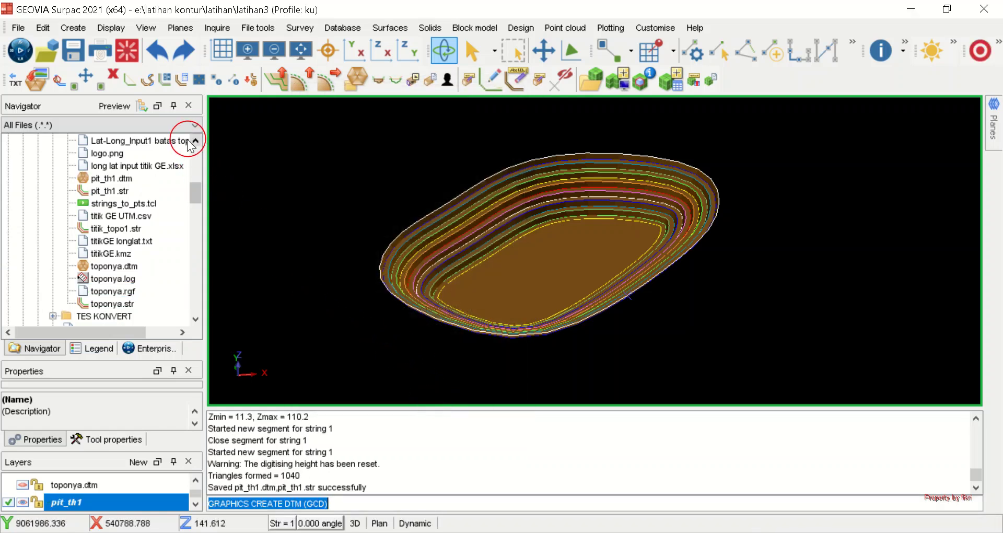
# Show the toponya.dtm layer again and inspect the pit surface against the topography
pyautogui.click(22, 485)
pyautogui.moveTo(588, 348); pyautogui.dragTo(543, 305)
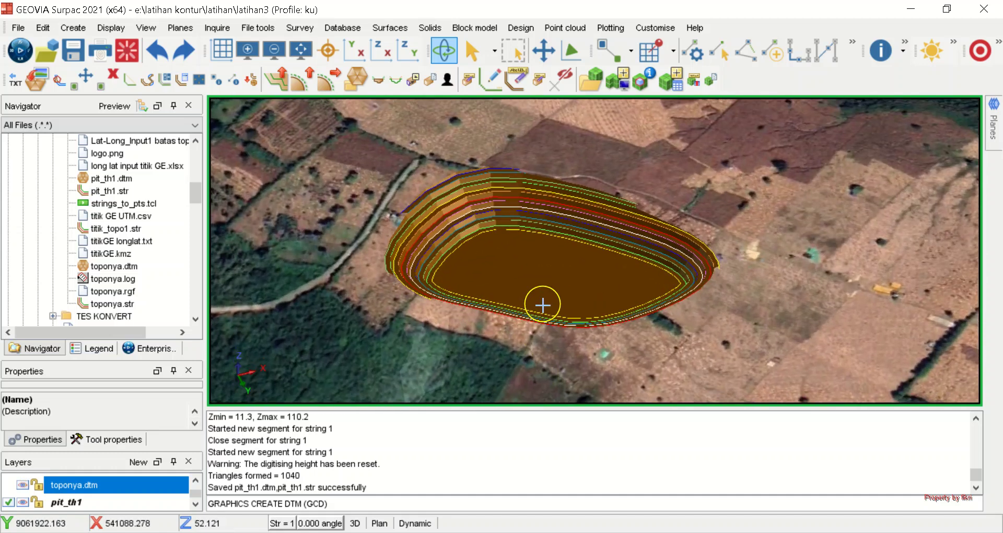
pyautogui.moveTo(527, 266)
pyautogui.mouseDown()
pyautogui.moveTo(531, 286)
pyautogui.moveTo(544, 262)
pyautogui.moveTo(533, 264)
pyautogui.mouseUp()
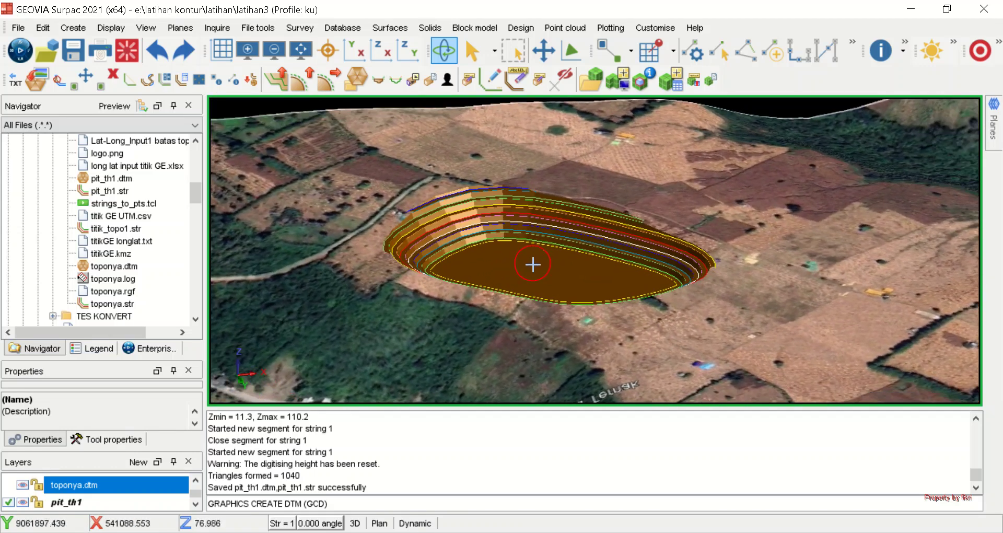
# Renumber the pit surface object in the pit_th1 layer to 4, consulting the DTM colour legend
pyautogui.click(391, 28)
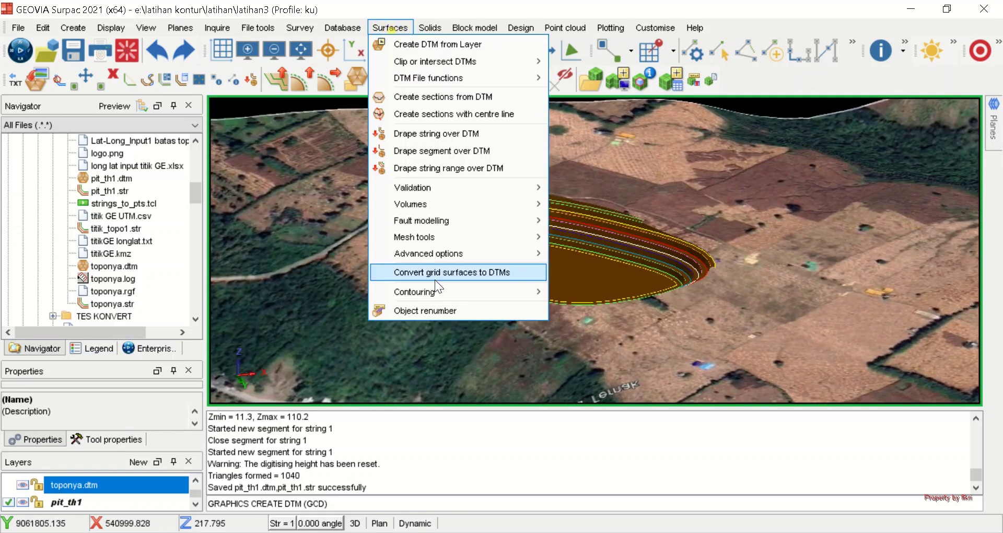
pyautogui.click(457, 308)
pyautogui.click(530, 262)
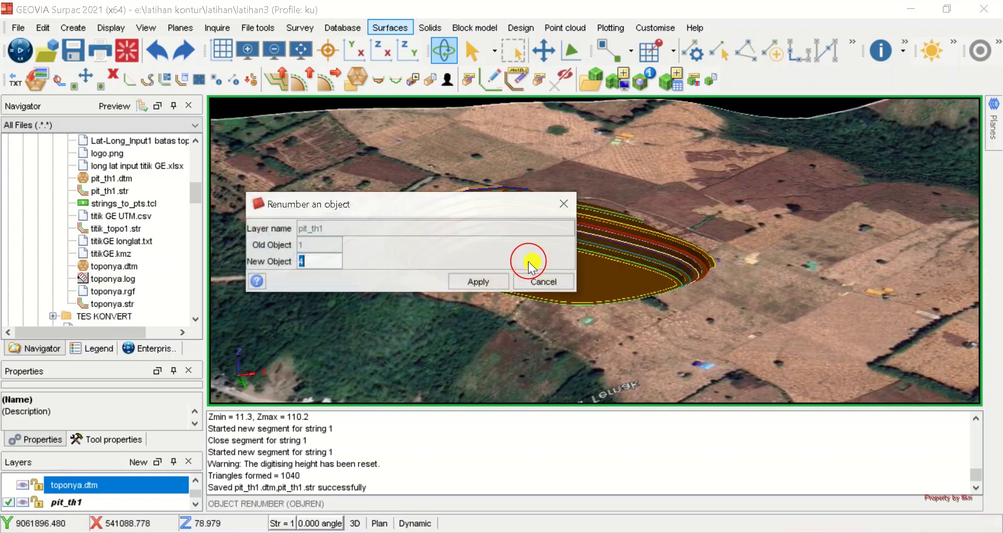
pyautogui.click(91, 349)
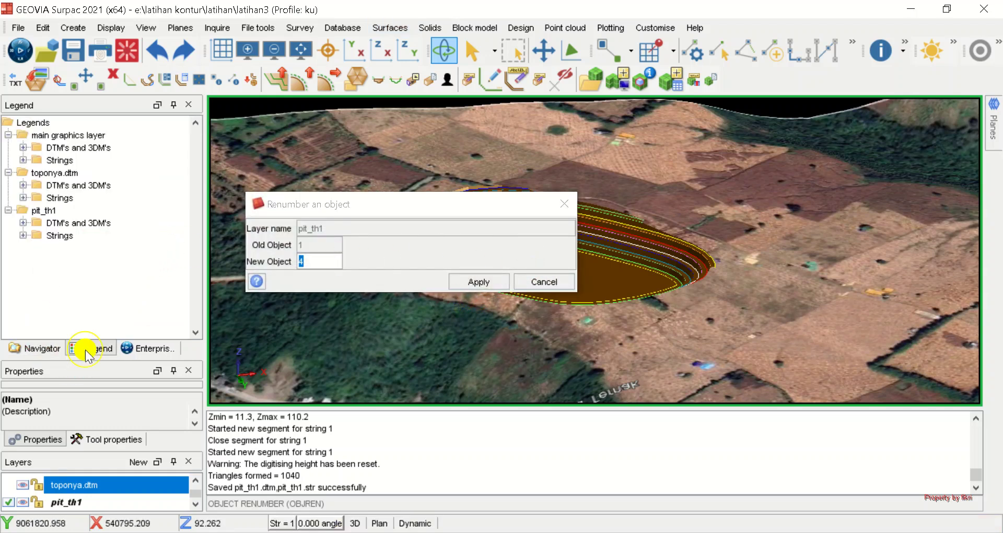
pyautogui.click(23, 148)
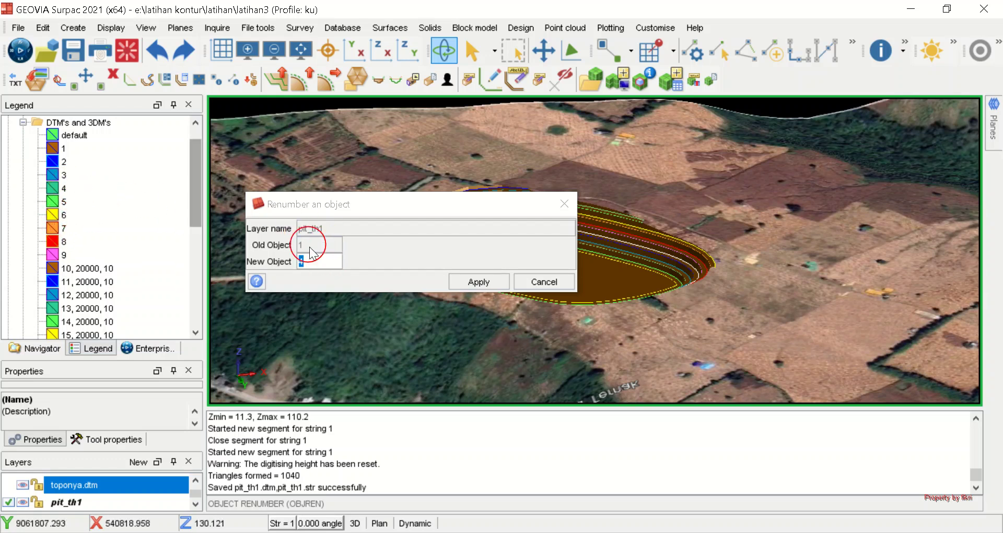
pyautogui.click(322, 264)
pyautogui.click(484, 278)
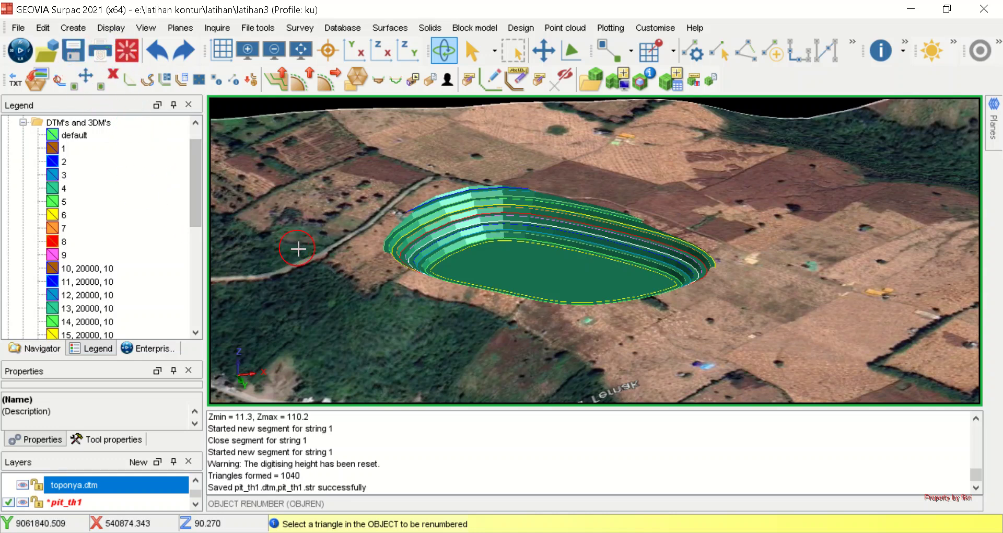
# Save the renumbered pit surface, overwriting the existing pit_th1.dtm and pit_th1.str files
pyautogui.click(74, 50)
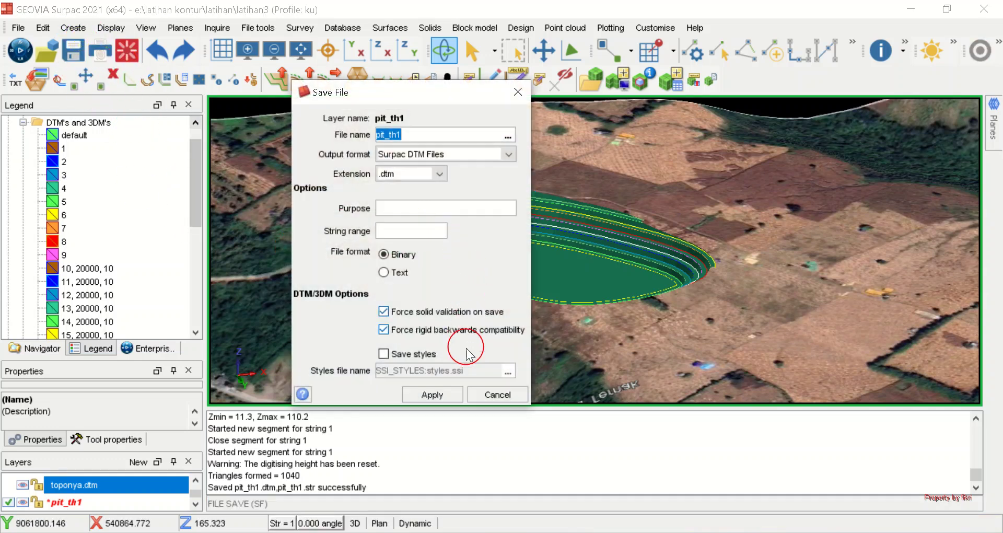
pyautogui.click(448, 395)
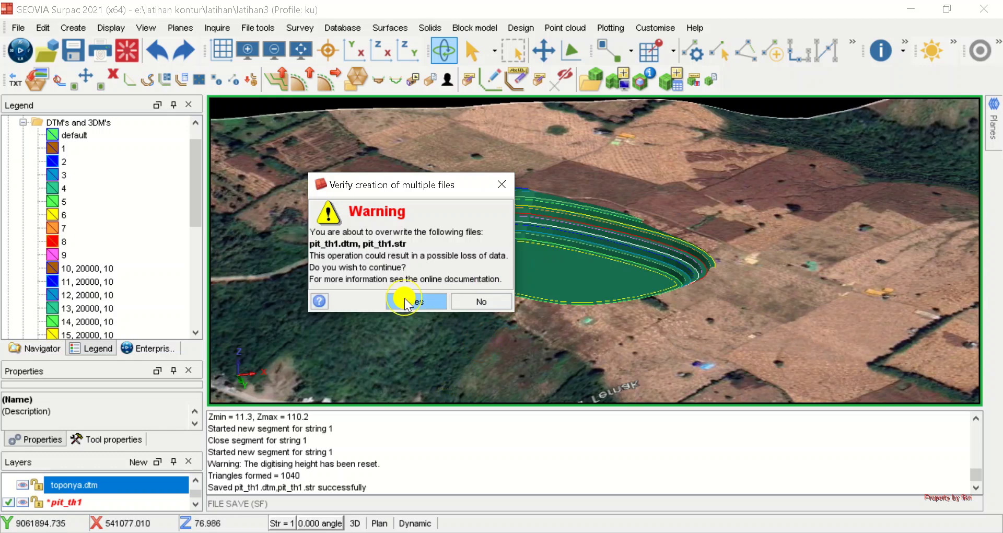
pyautogui.click(412, 301)
# Create a solid by intersecting the topography as upper DTM with the pit as lower DTM, in layer cadangan_th1 with object number 6
pyautogui.moveTo(508, 202); pyautogui.dragTo(513, 303)
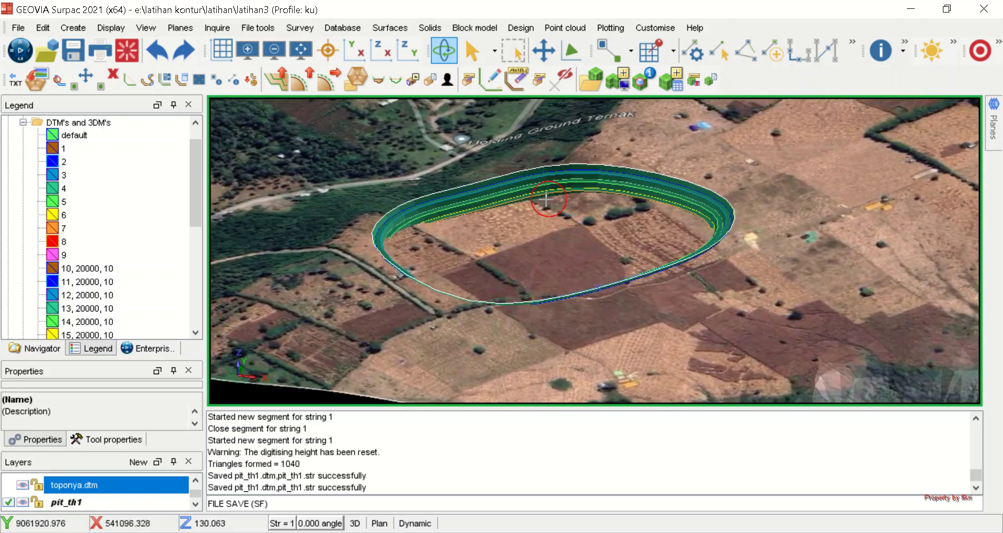
pyautogui.moveTo(621, 267); pyautogui.dragTo(560, 307)
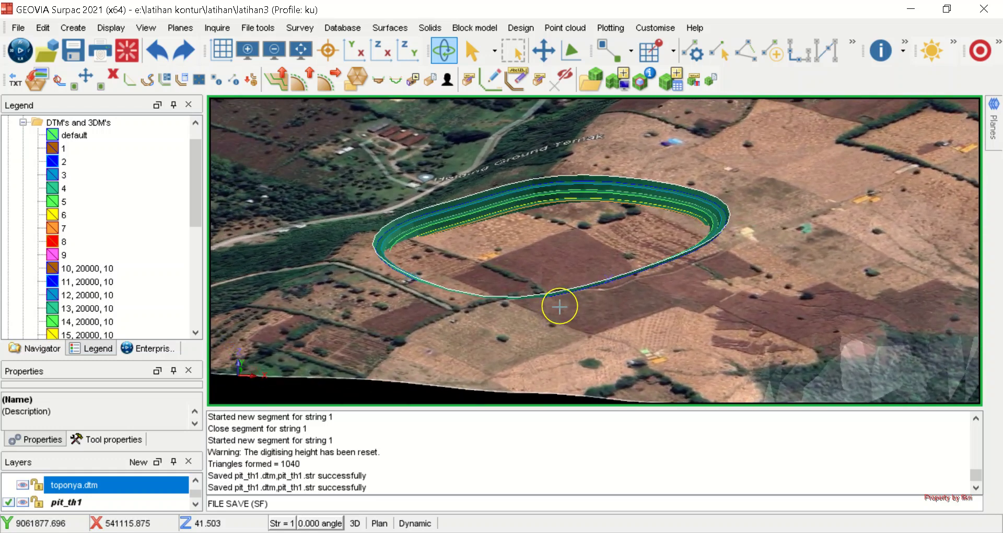
pyautogui.scroll(2, 492, 188)
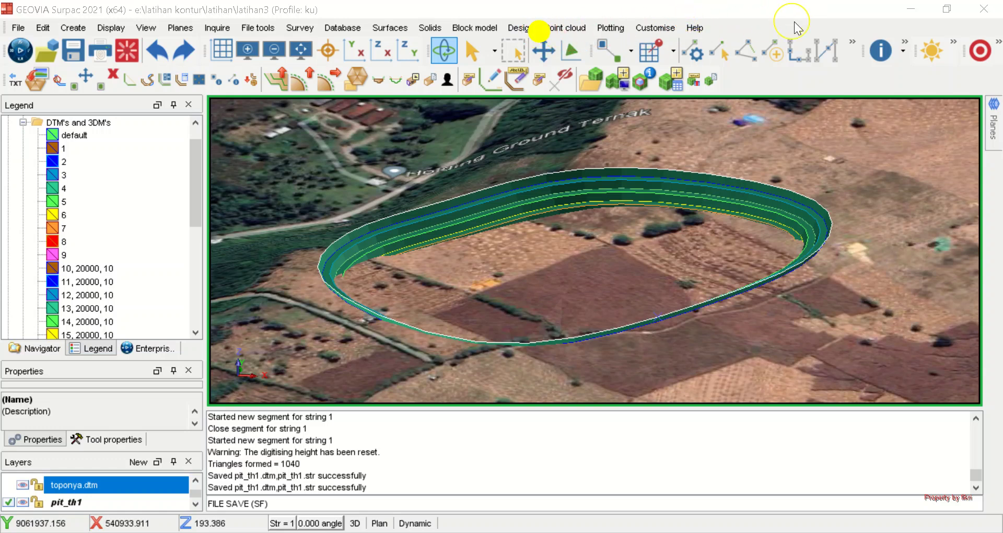
pyautogui.click(386, 27)
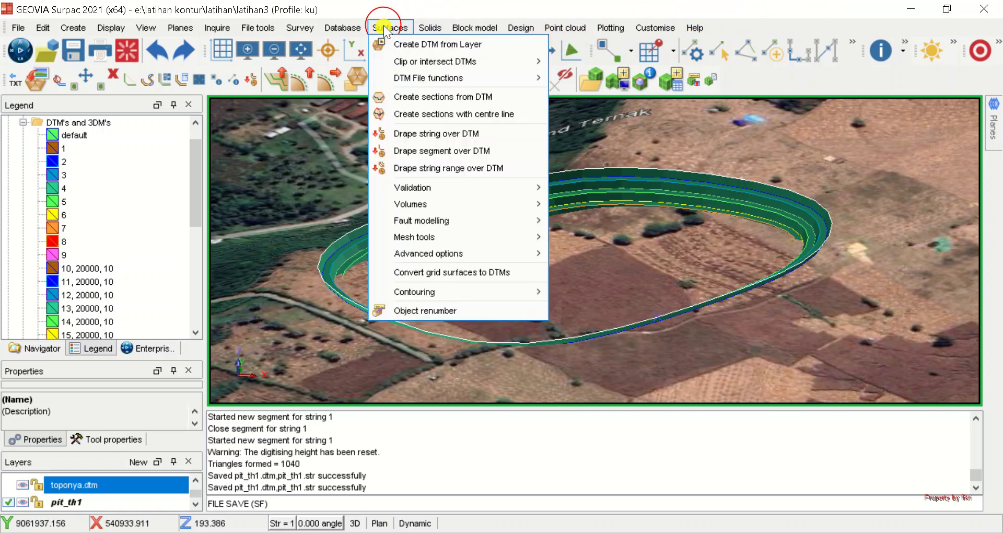
pyautogui.moveTo(408, 76)
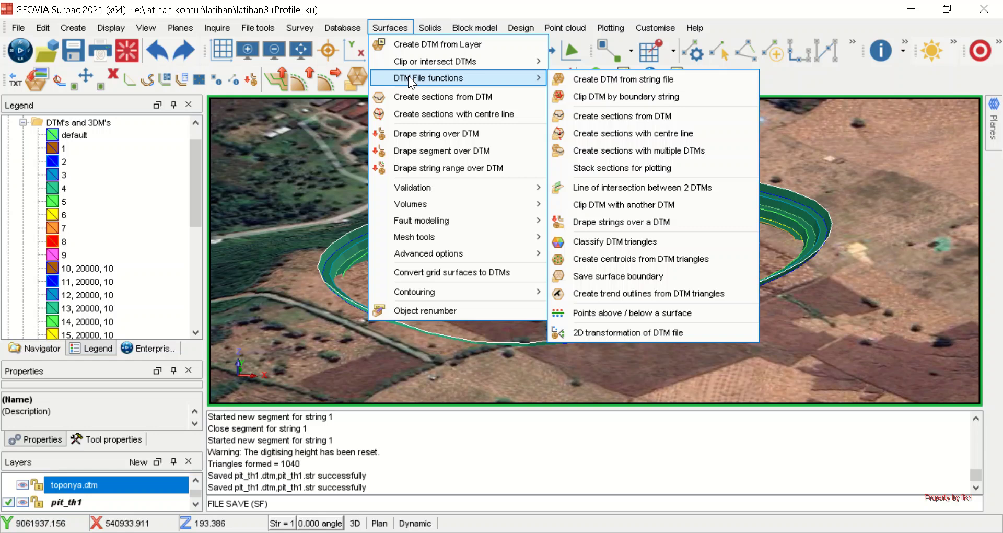
pyautogui.moveTo(449, 57)
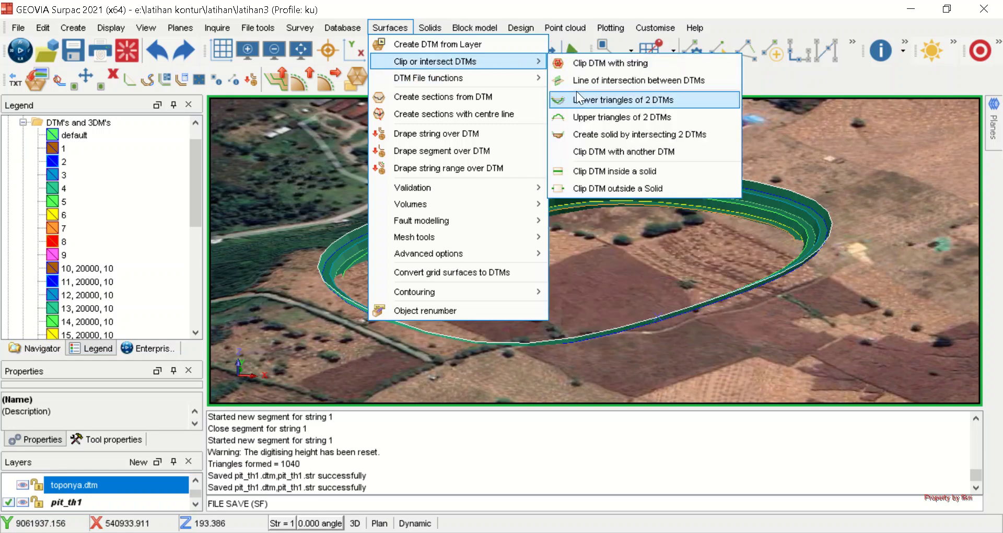
pyautogui.click(603, 137)
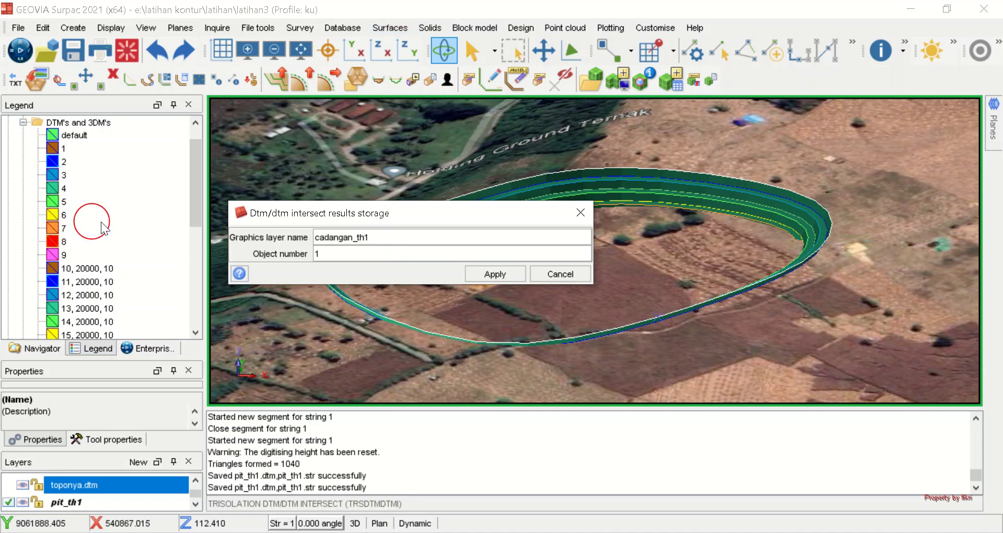
pyautogui.click(320, 254)
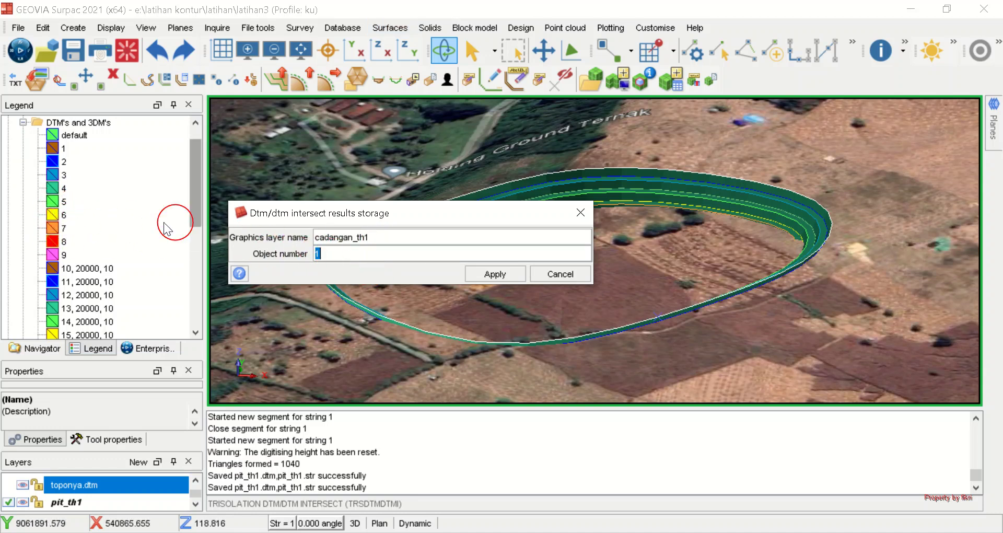
pyautogui.write('4')
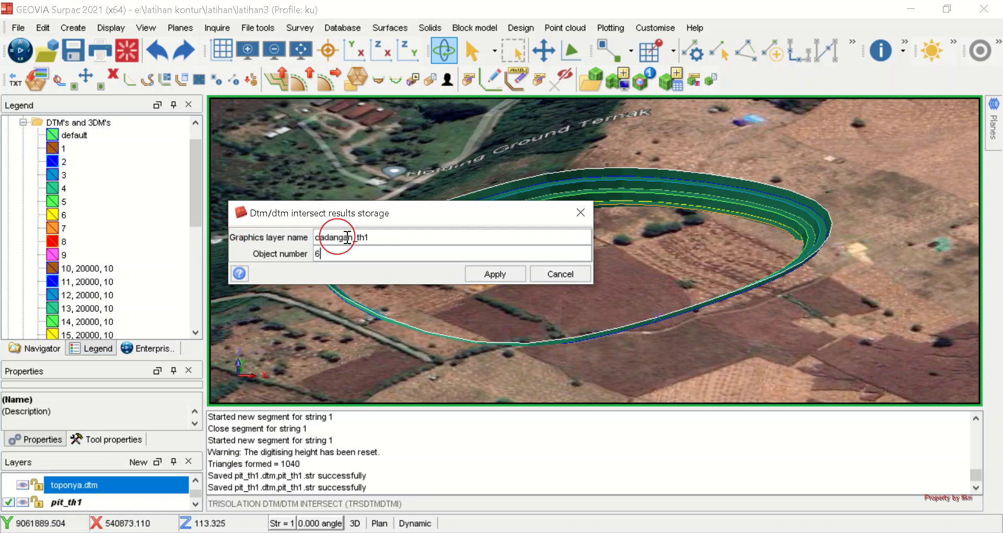
pyautogui.click(494, 273)
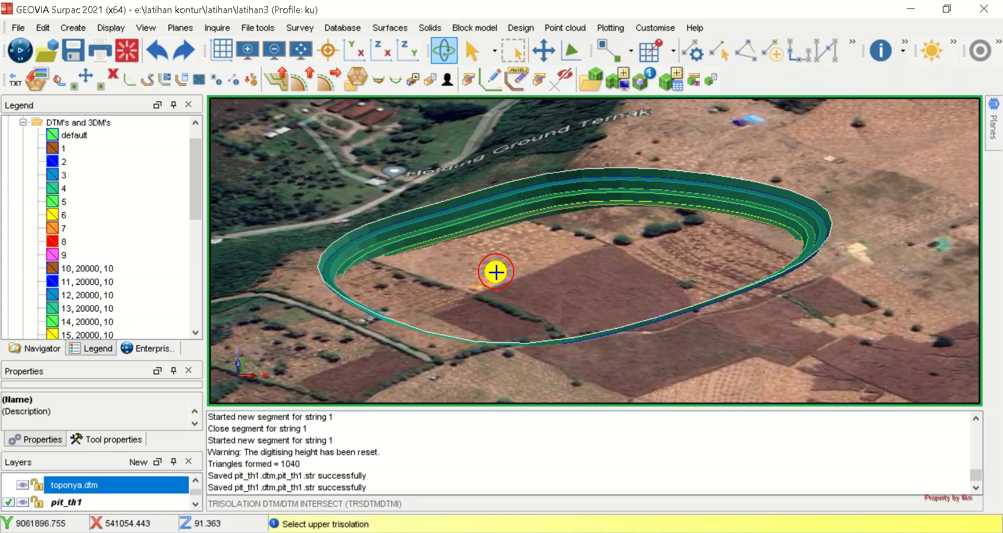
pyautogui.click(710, 141)
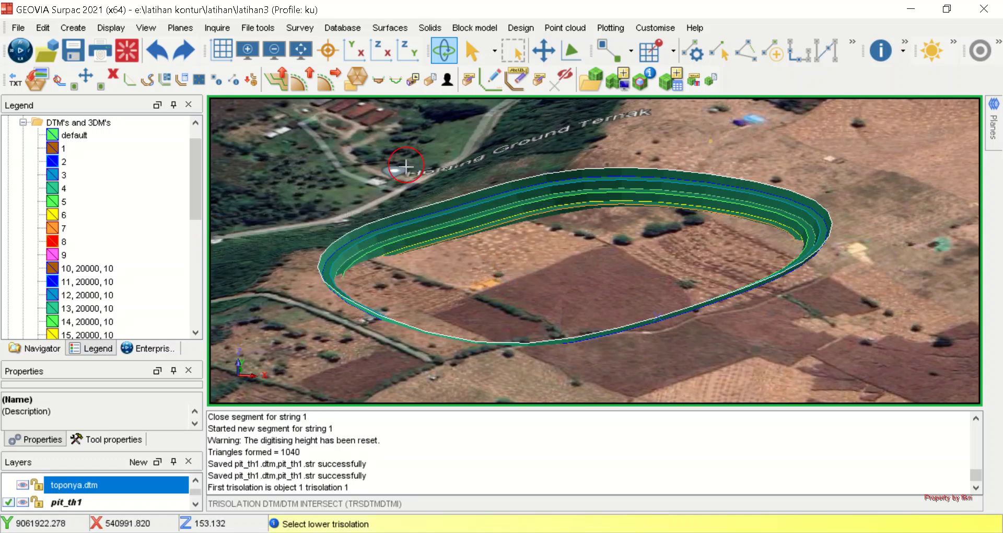
pyautogui.click(457, 213)
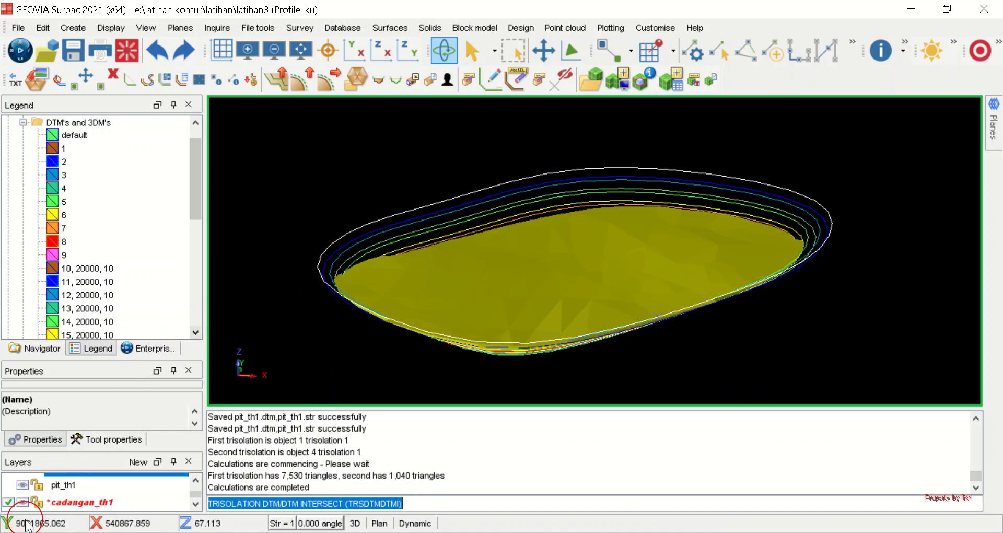
# Save the cadangan_th1 layer as a binary Surpac DTM file named cadangan_th1
pyautogui.moveTo(638, 360)
pyautogui.mouseDown()
pyautogui.moveTo(598, 340)
pyautogui.moveTo(629, 356)
pyautogui.mouseUp()
pyautogui.click(164, 498)
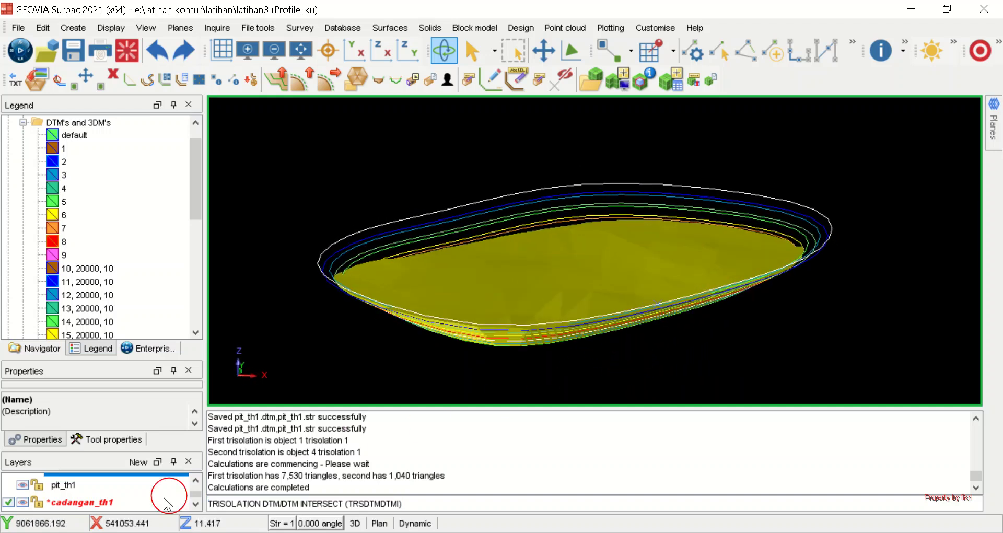
pyautogui.rightClick(77, 504)
pyautogui.click(125, 531)
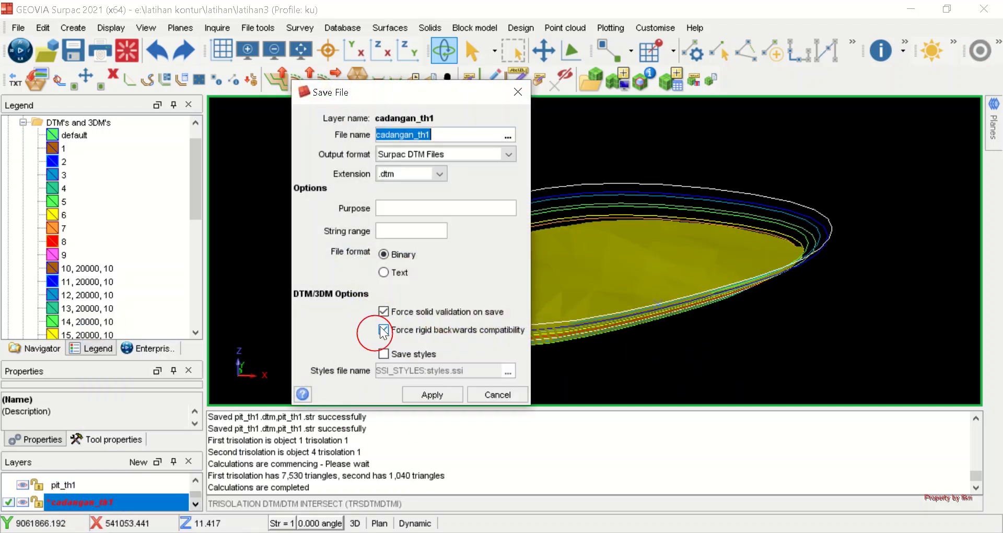
pyautogui.click(432, 395)
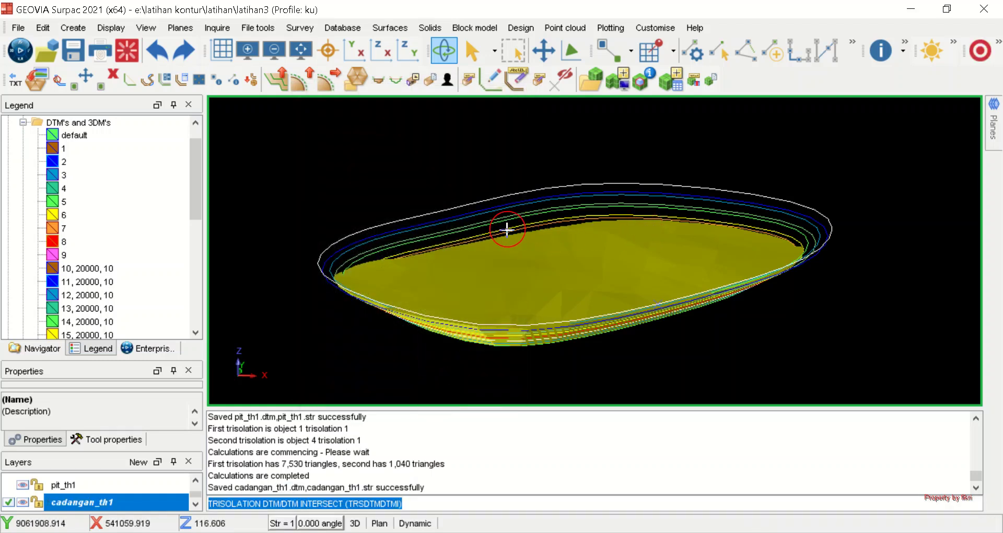
# Clear the graphics and load pit_th1.dtm and toponya.dtm together in the 3D view
pyautogui.click(128, 51)
pyautogui.click(28, 349)
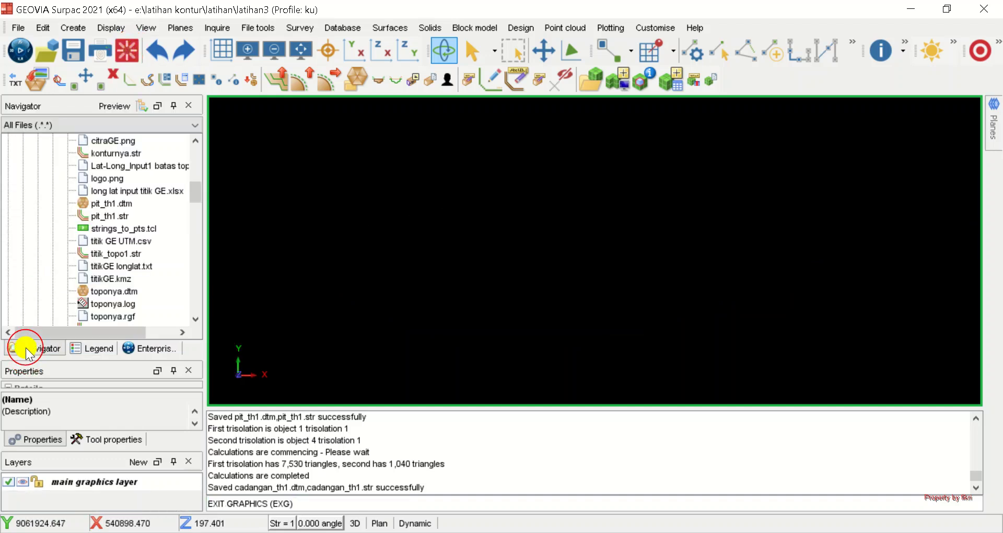
pyautogui.moveTo(107, 203)
pyautogui.mouseDown()
pyautogui.moveTo(480, 203)
pyautogui.moveTo(475, 196)
pyautogui.mouseUp()
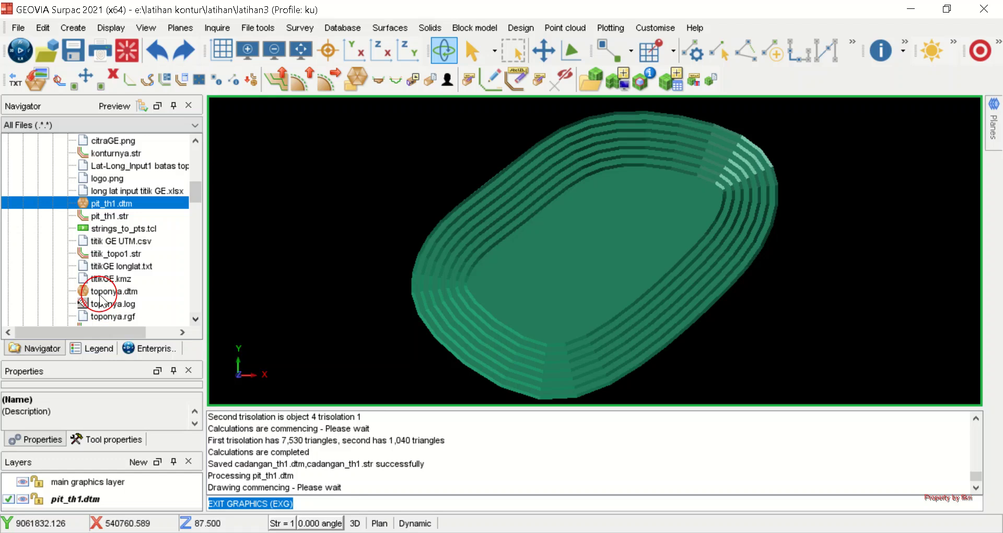
pyautogui.moveTo(103, 294); pyautogui.dragTo(447, 282)
pyautogui.moveTo(607, 342)
pyautogui.mouseDown()
pyautogui.moveTo(570, 324)
pyautogui.moveTo(631, 309)
pyautogui.moveTo(546, 315)
pyautogui.moveTo(569, 316)
pyautogui.mouseUp()
pyautogui.scroll(3, 675, 239)
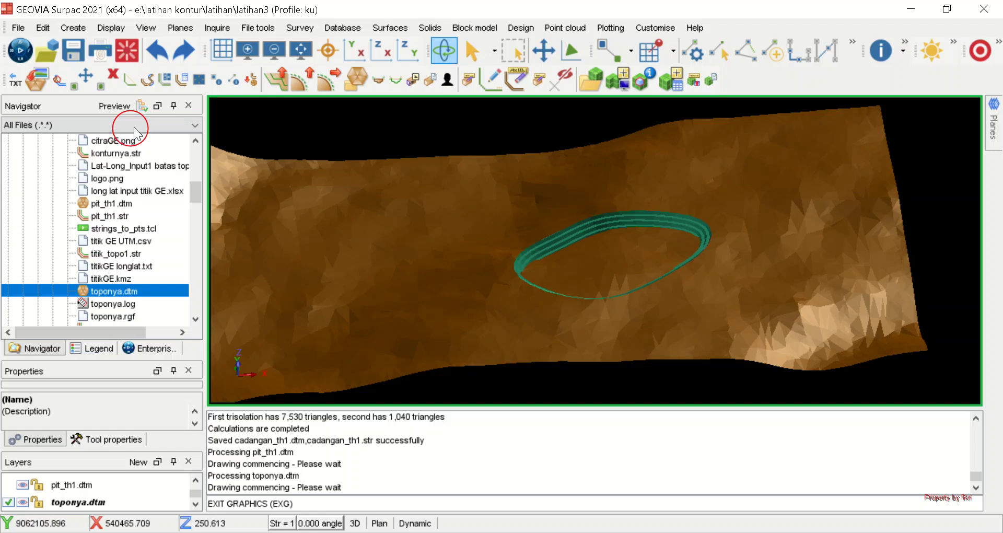
# Extract the lower triangles of the topography and pit DTMs into layer pit_topo_th1 with object number 1
pyautogui.click(391, 28)
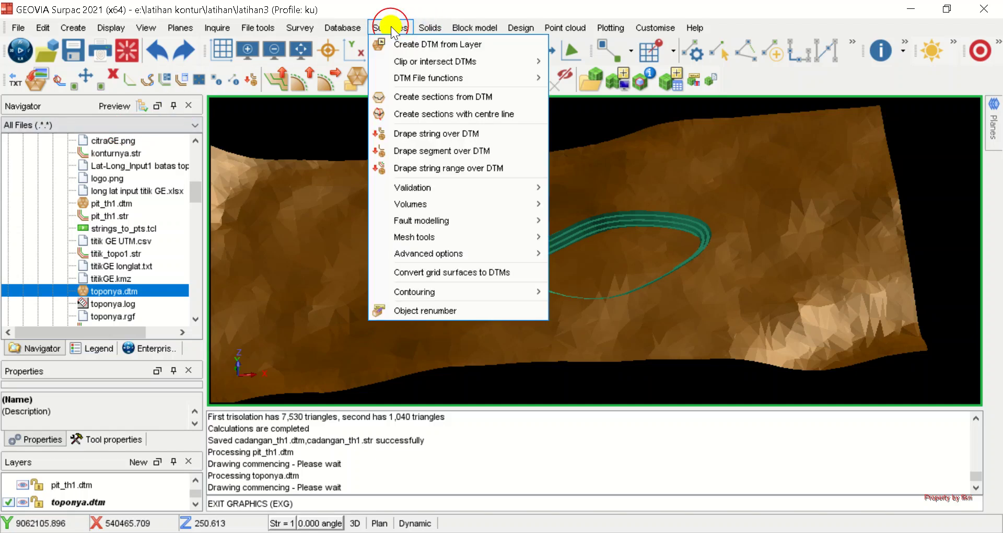
pyautogui.moveTo(522, 73)
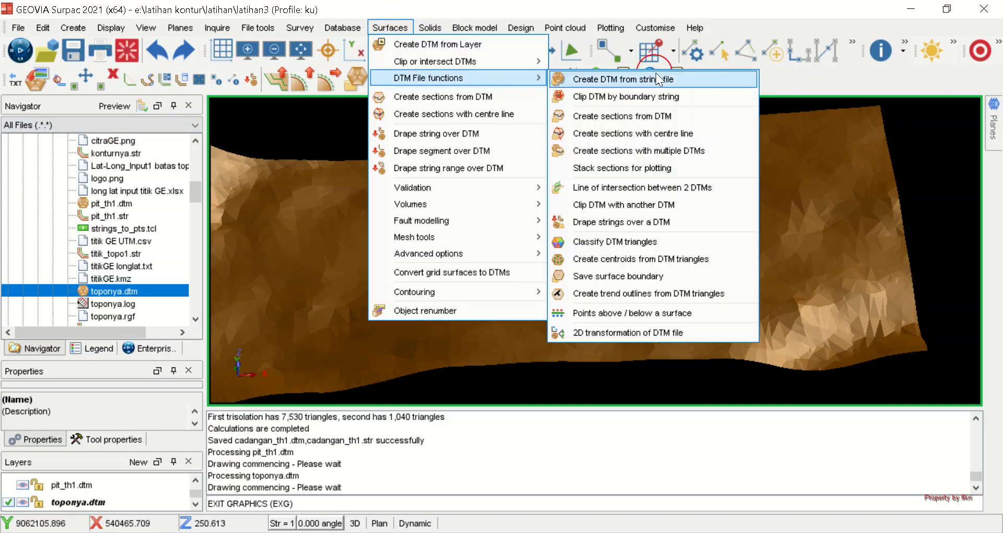
pyautogui.moveTo(488, 68)
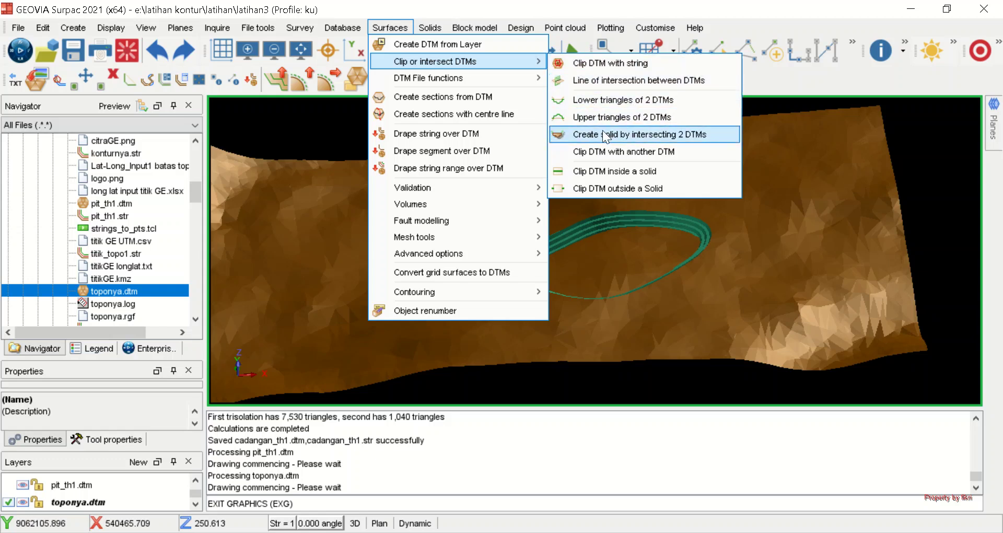
pyautogui.click(595, 99)
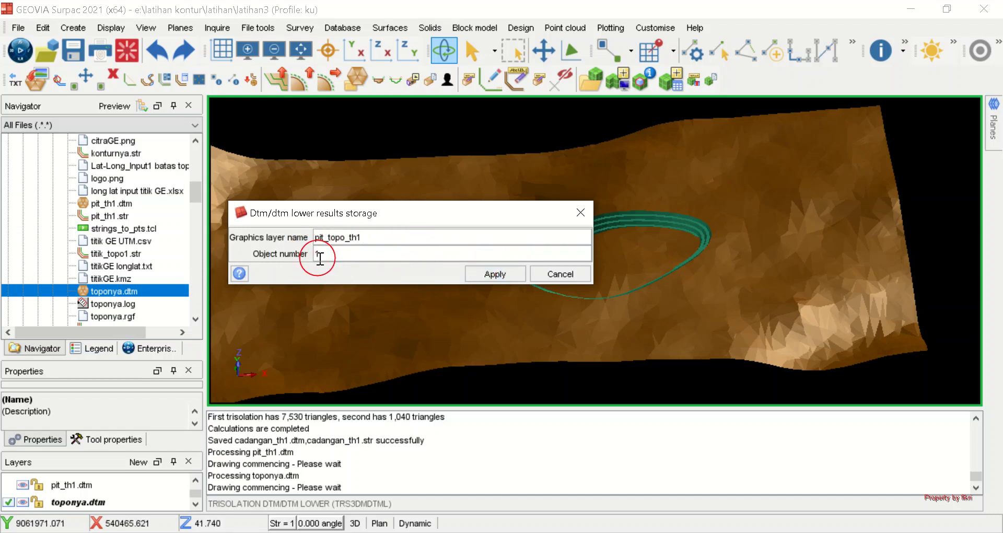
pyautogui.click(488, 273)
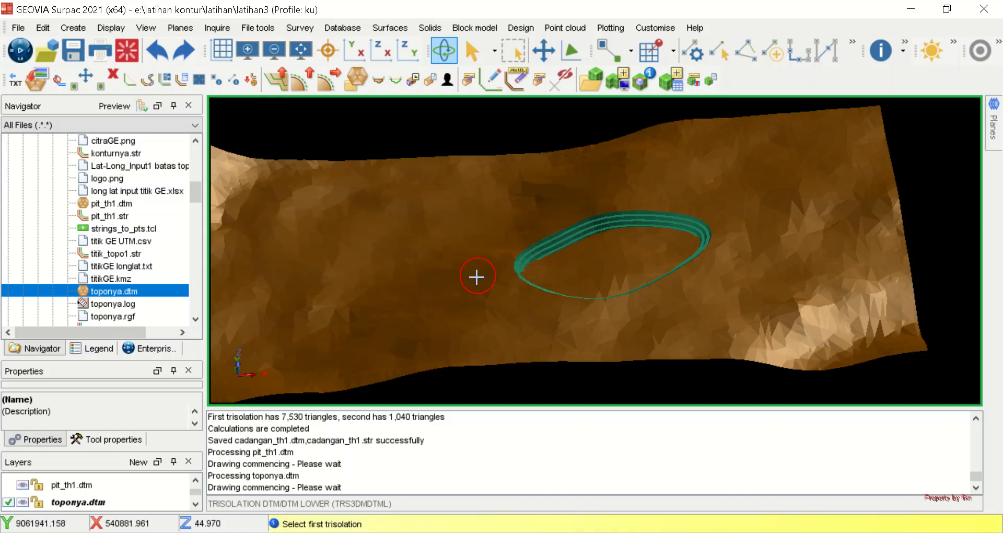
pyautogui.click(723, 182)
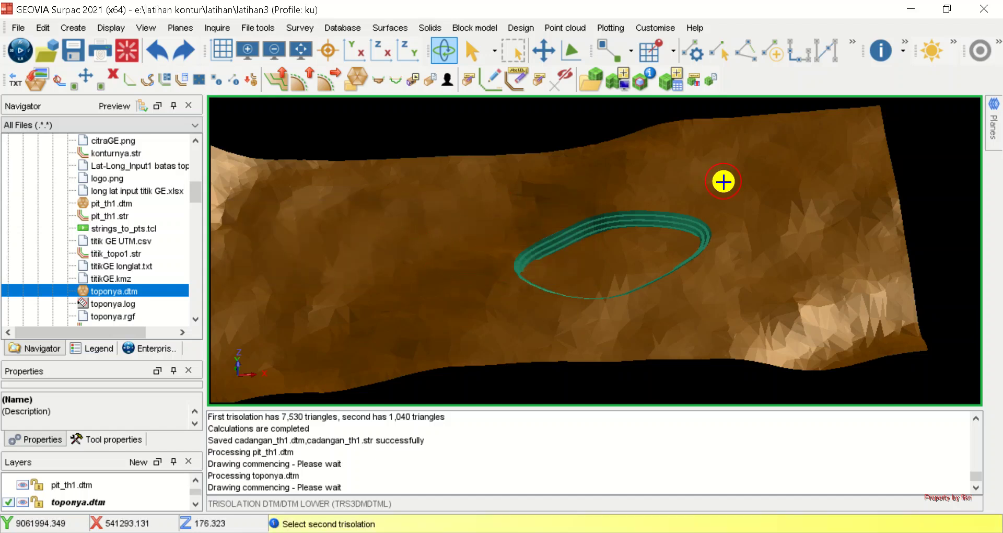
pyautogui.click(637, 218)
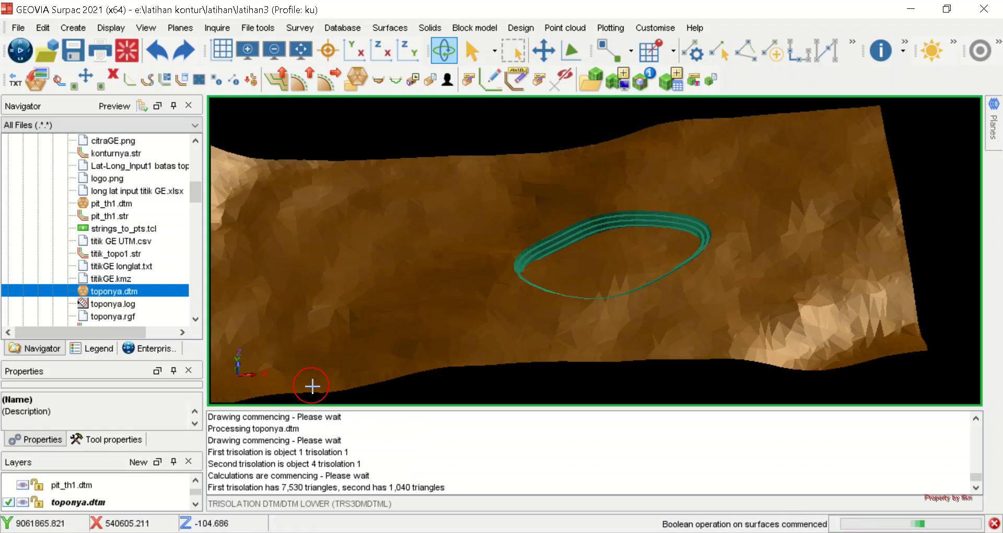
# Save the pit_topo_th1 layer as a binary Surpac DTM file named pit_topo_th1
pyautogui.scroll(4, 594, 287)
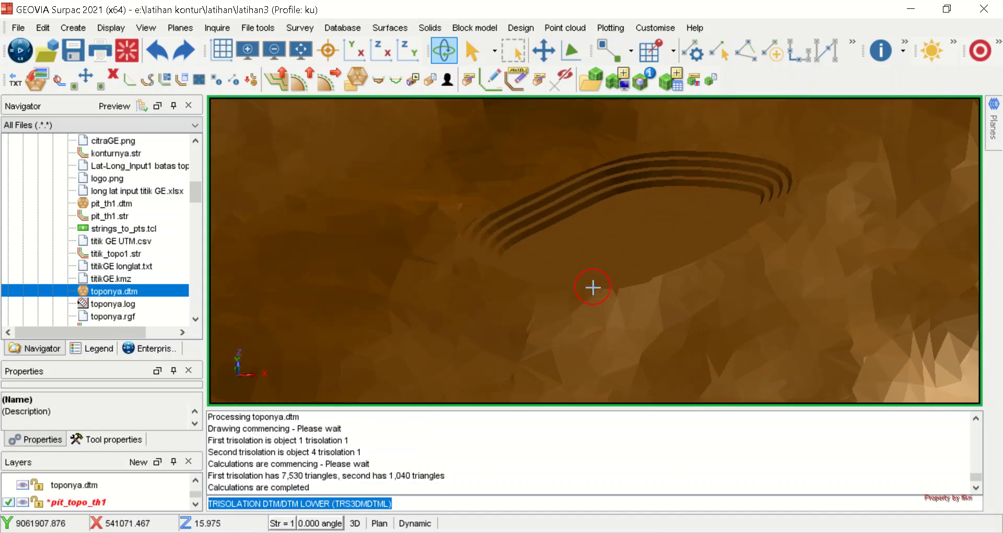
pyautogui.moveTo(525, 291); pyautogui.dragTo(431, 333)
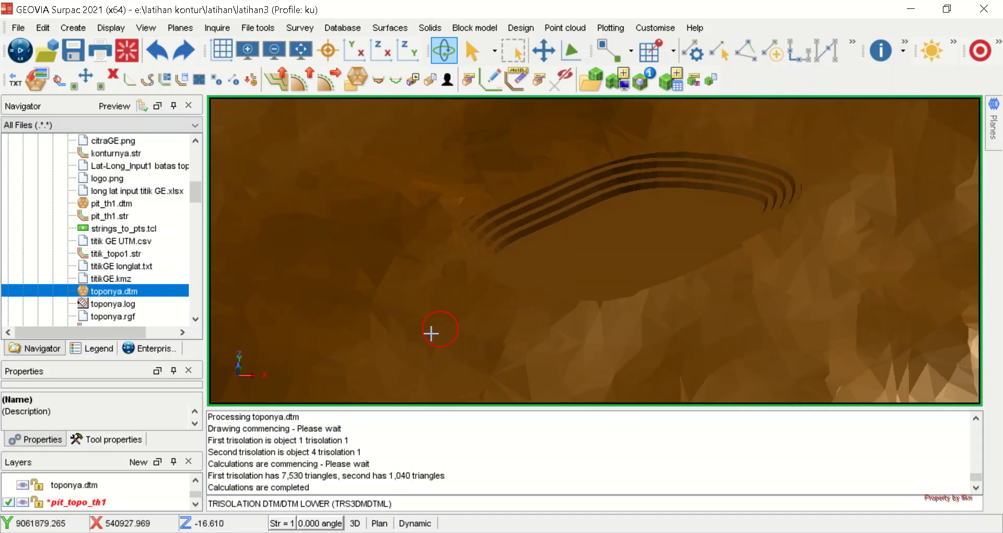
pyautogui.rightClick(71, 503)
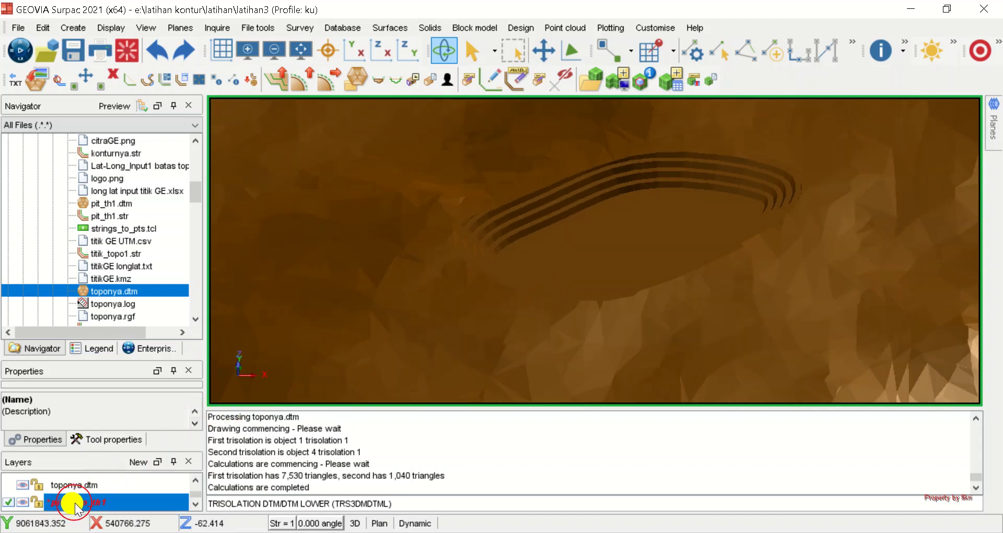
pyautogui.click(172, 520)
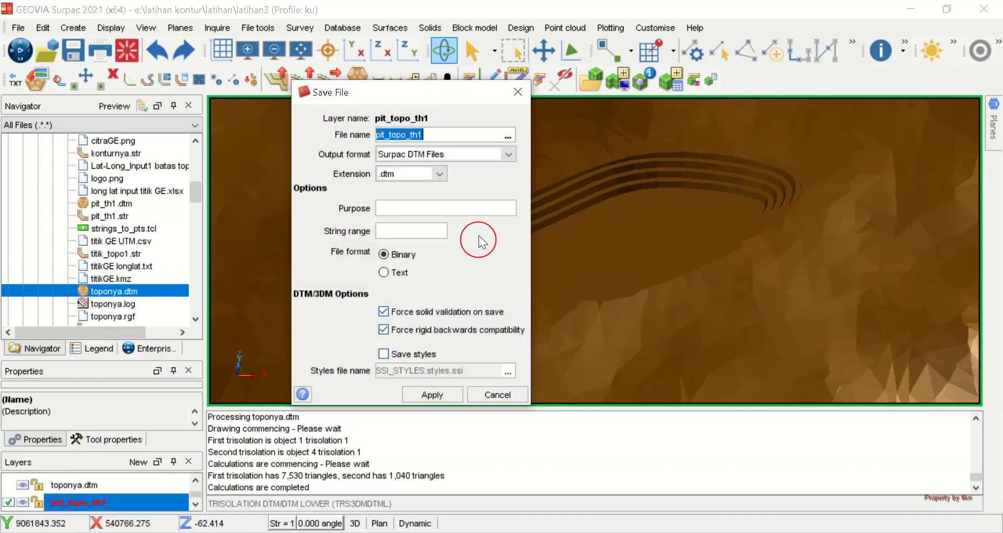
pyautogui.click(432, 397)
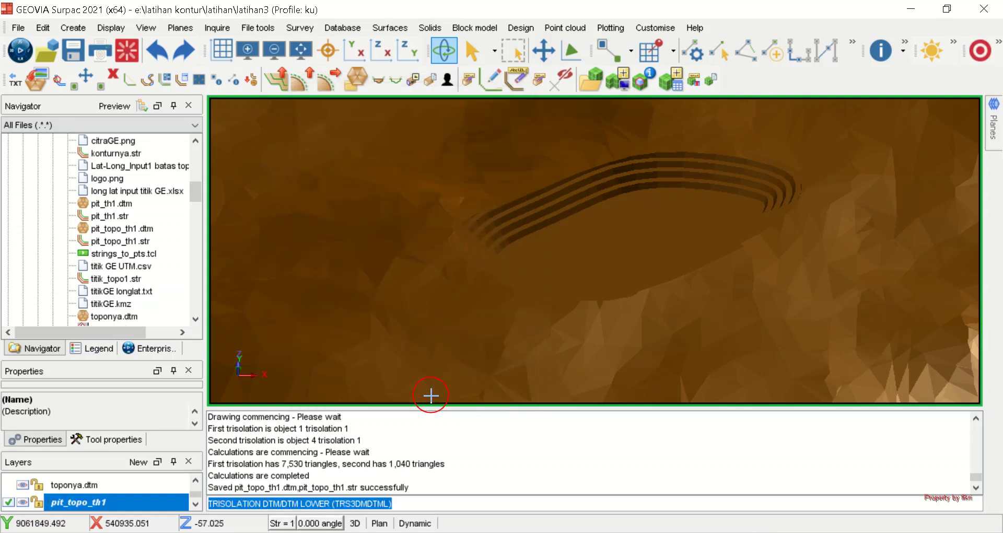
# Inspect the combined pit and topography surface from several angles and clear all layers from the graphics
pyautogui.scroll(-2, 604, 249)
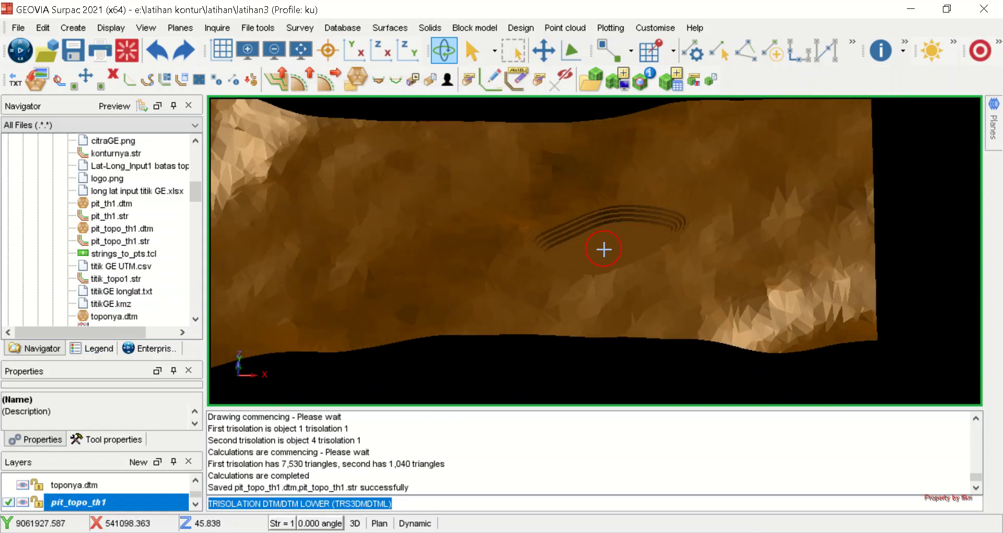
pyautogui.scroll(-1, 604, 250)
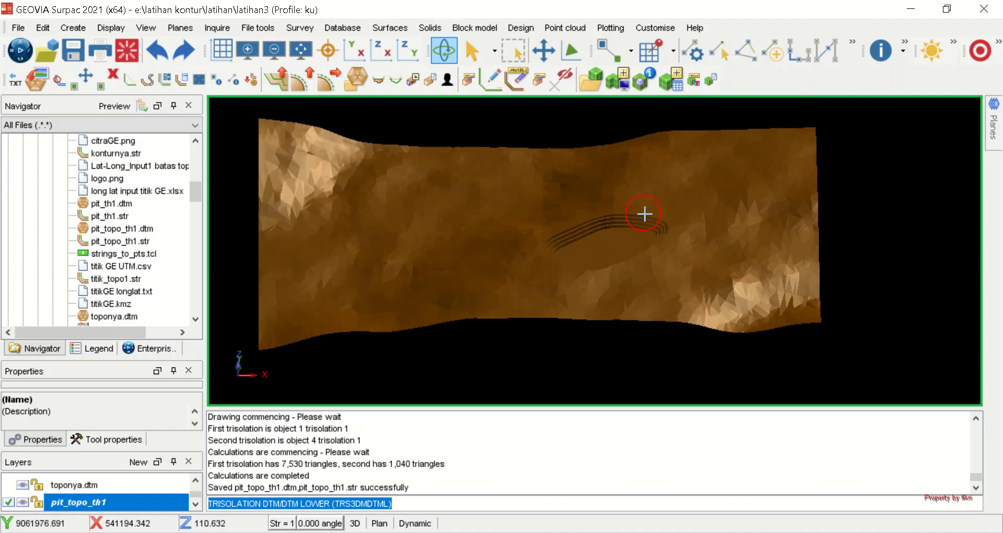
pyautogui.scroll(1, 645, 214)
pyautogui.scroll(-1, 647, 214)
pyautogui.moveTo(513, 309); pyautogui.dragTo(559, 309)
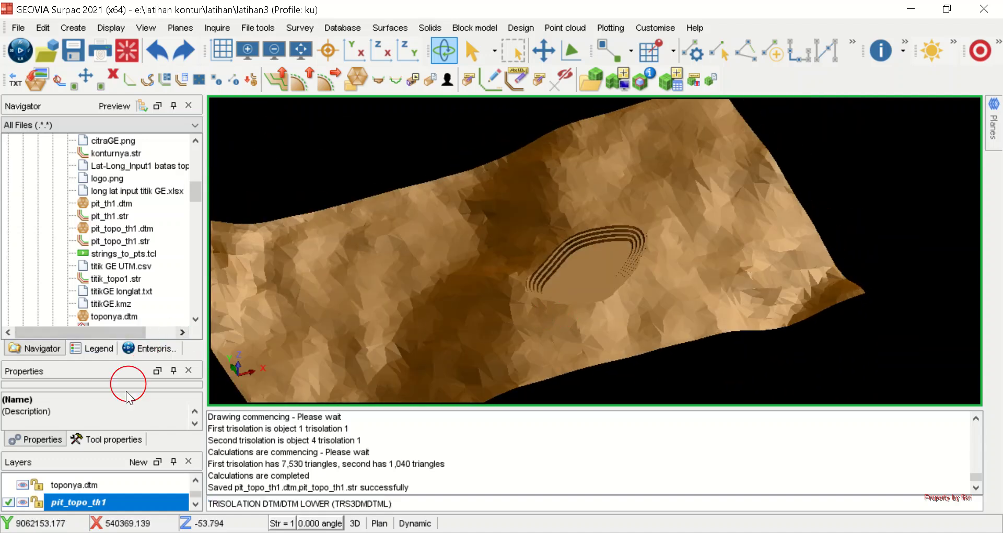
pyautogui.click(23, 487)
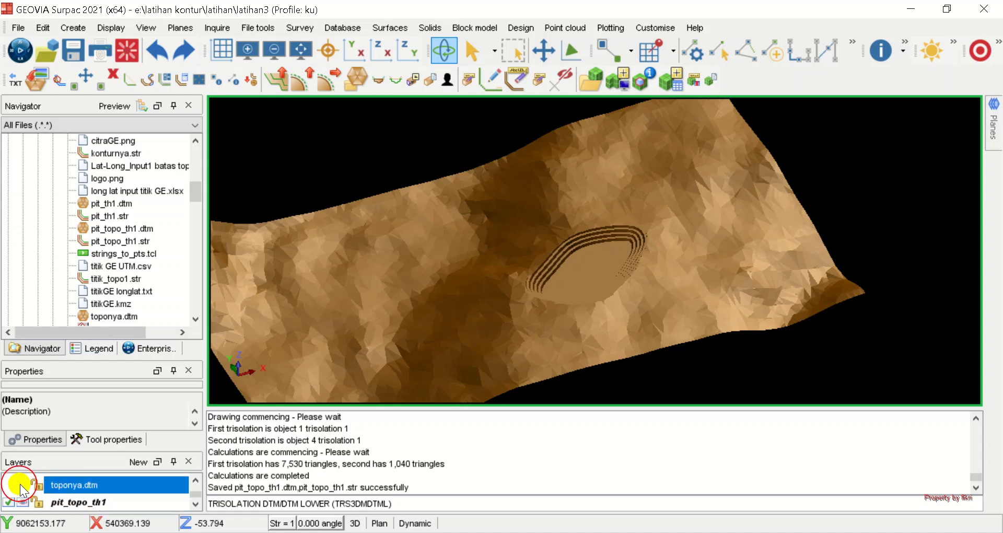
pyautogui.click(127, 51)
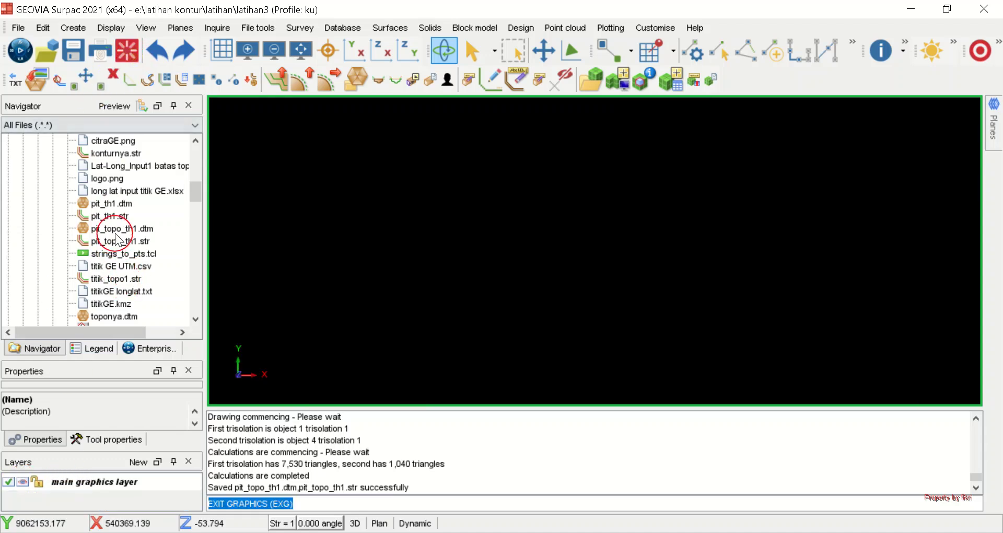
# Load the combined surface pit_topo_th1.dtm into the graphics and view the existing pit in plan
pyautogui.moveTo(115, 230); pyautogui.dragTo(513, 179)
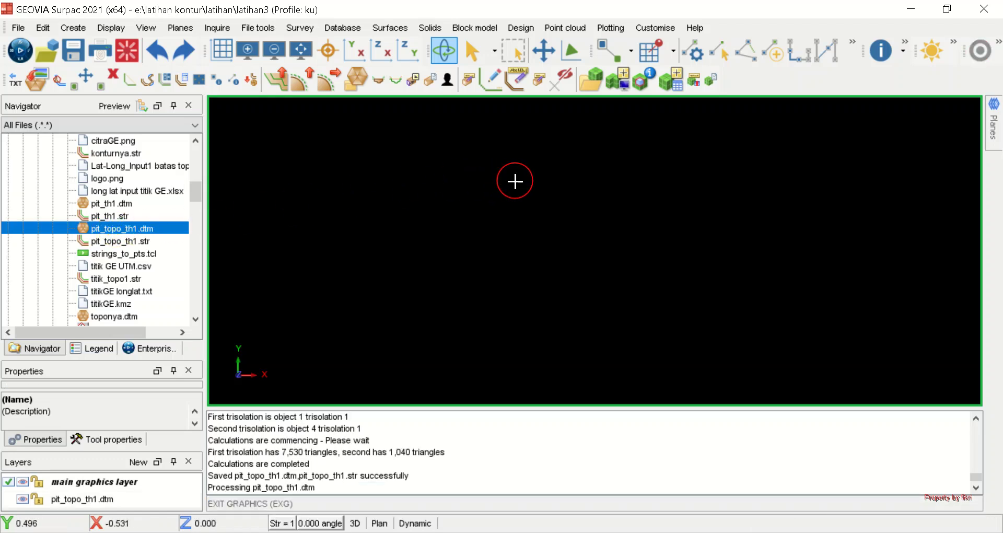
pyautogui.moveTo(585, 224); pyautogui.dragTo(573, 310)
pyautogui.scroll(3, 678, 259)
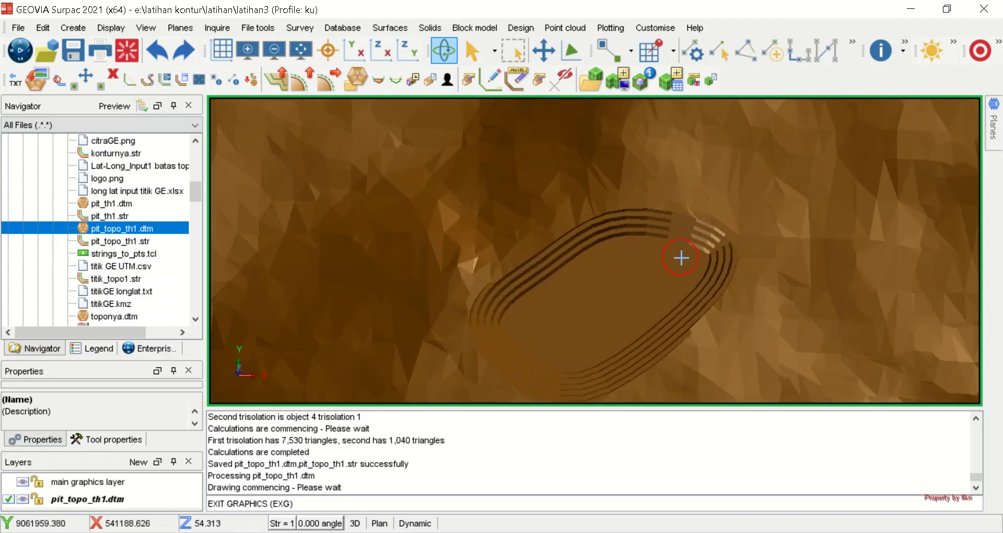
pyautogui.click(301, 50)
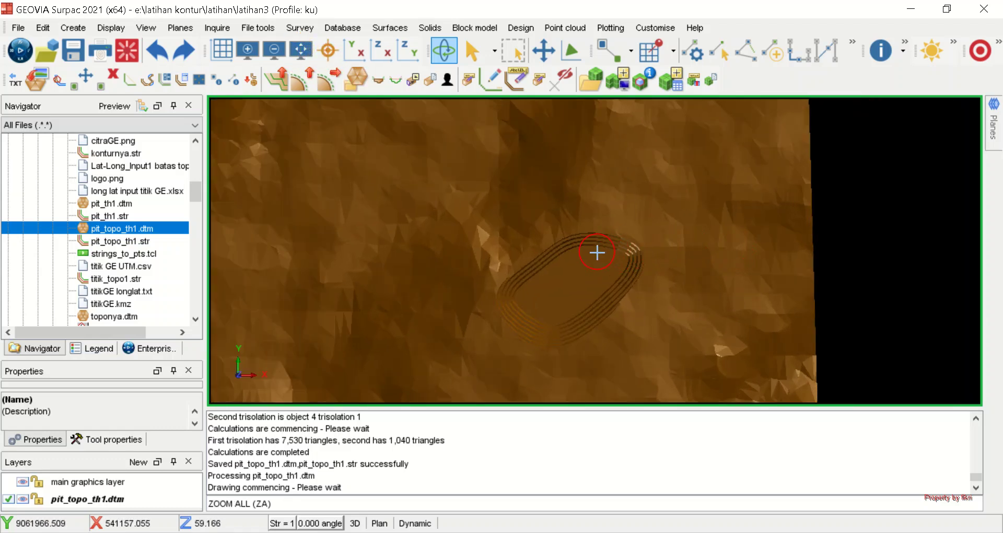
pyautogui.scroll(2, 597, 252)
# Identify a point on the existing pit floor to read its elevation
pyautogui.click(212, 83)
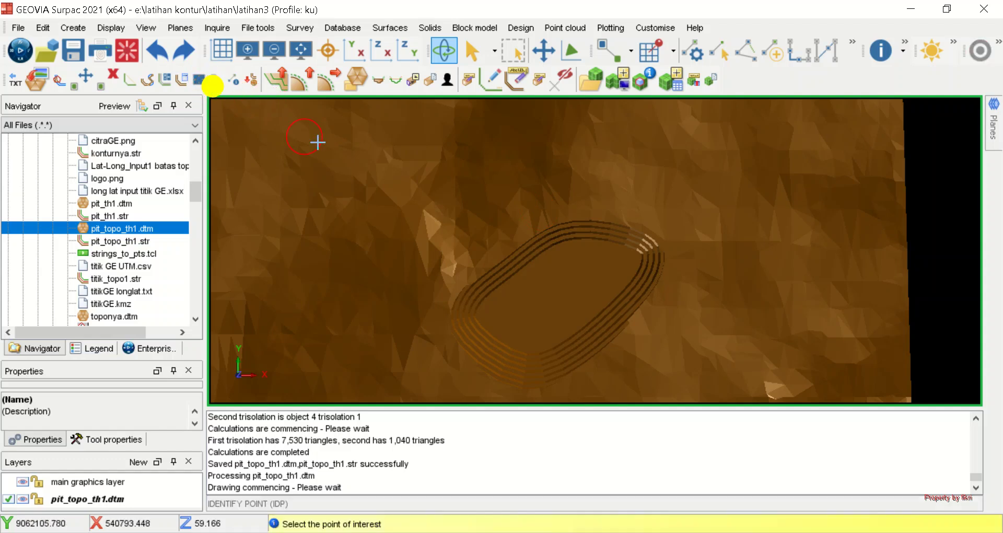
pyautogui.click(582, 292)
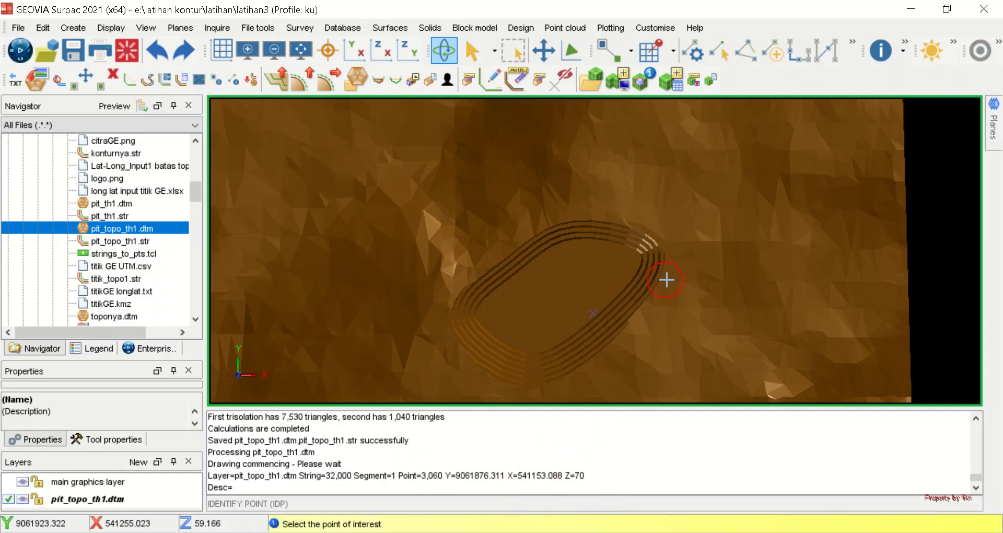
pyautogui.scroll(-2, 669, 282)
pyautogui.press('Escape')
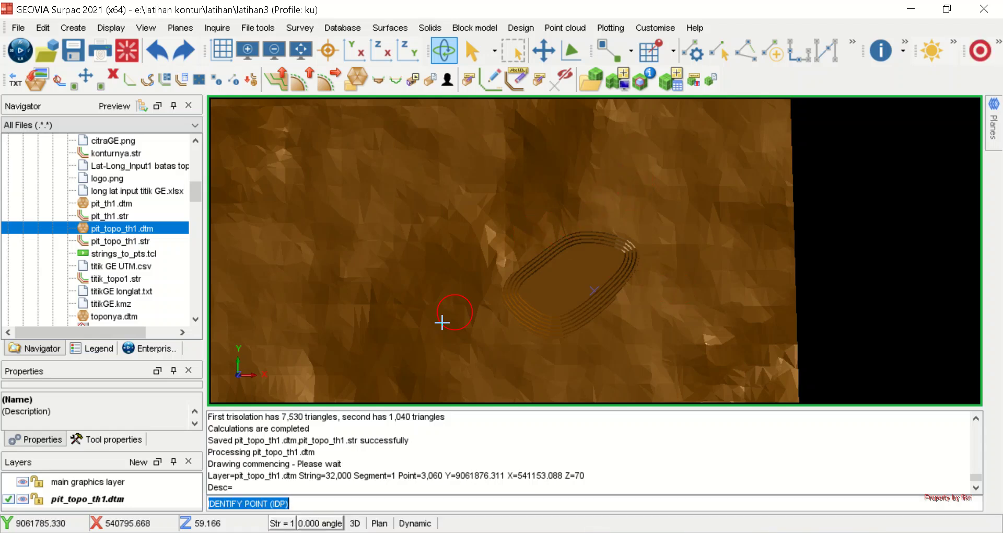
# Create a new layer named pit_th2
pyautogui.click(138, 462)
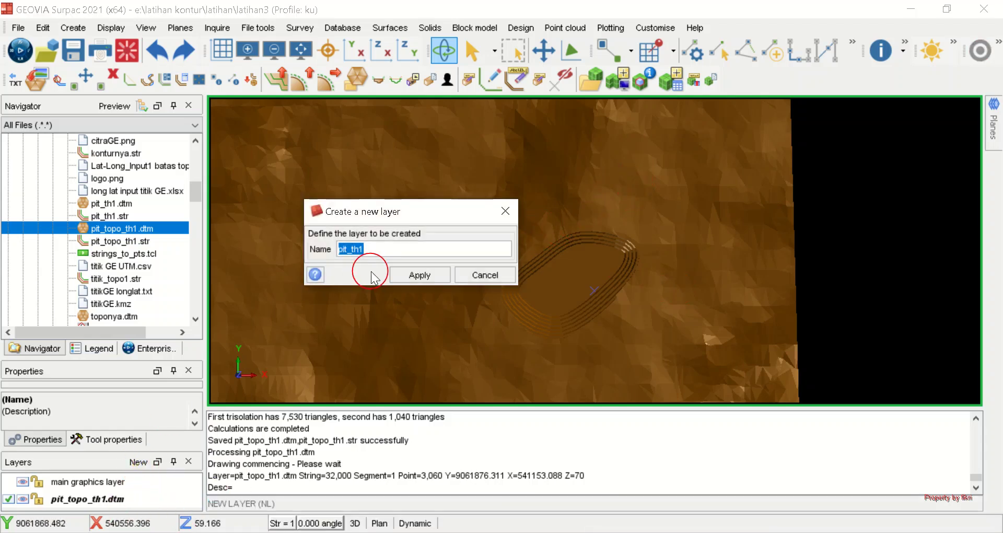
pyautogui.click(391, 249)
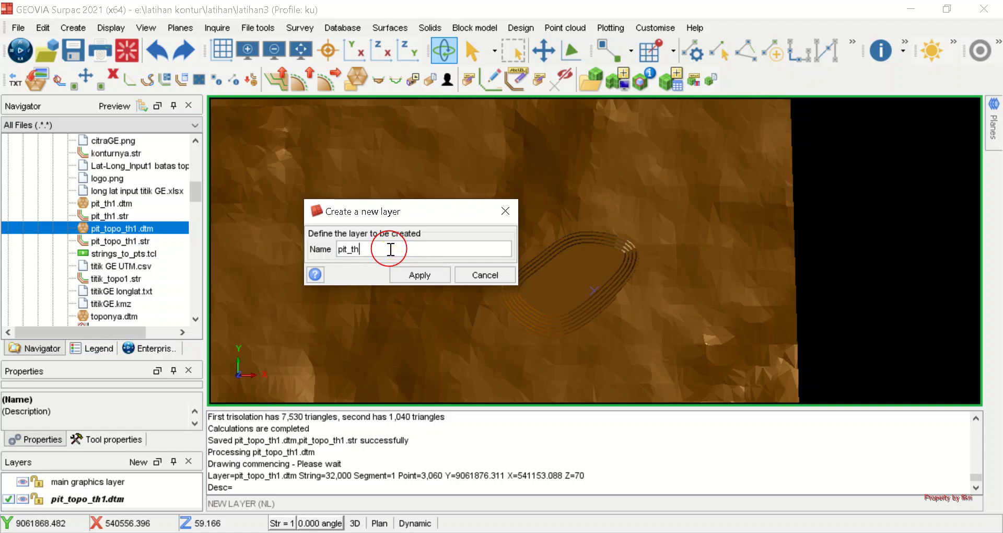
pyautogui.click(420, 277)
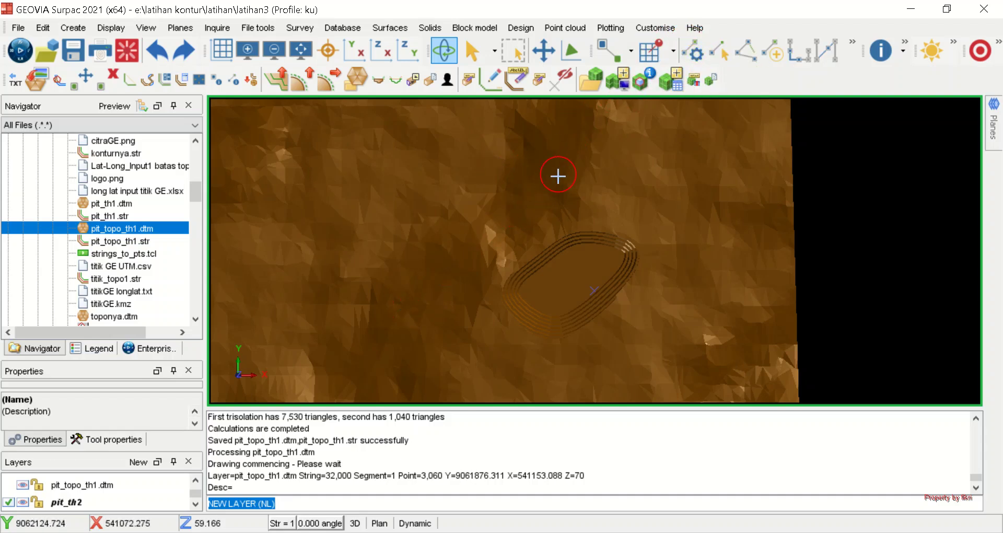
# Start a new digitised string numbered 1 with a Z value of 105
pyautogui.click(694, 51)
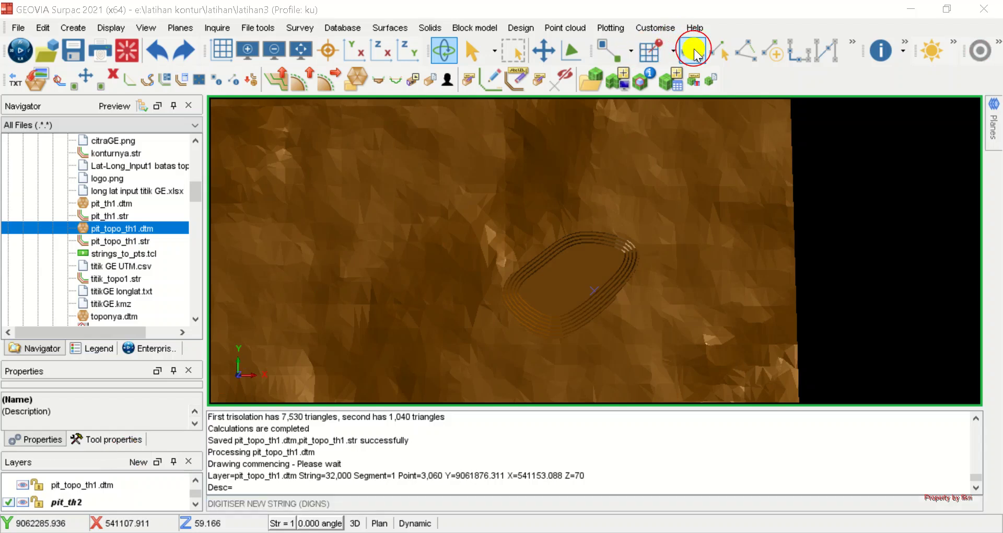
pyautogui.doubleClick(316, 212)
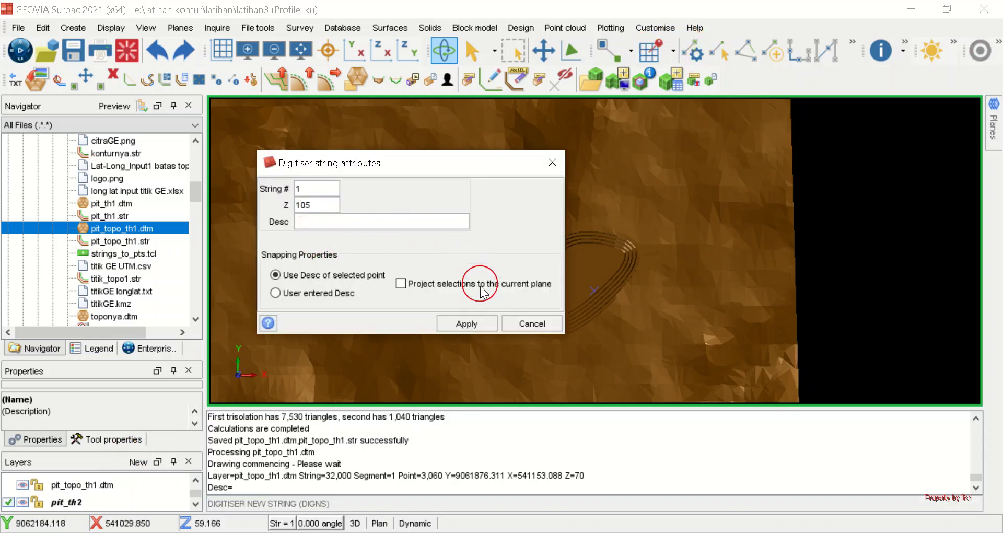
pyautogui.click(468, 328)
pyautogui.click(470, 324)
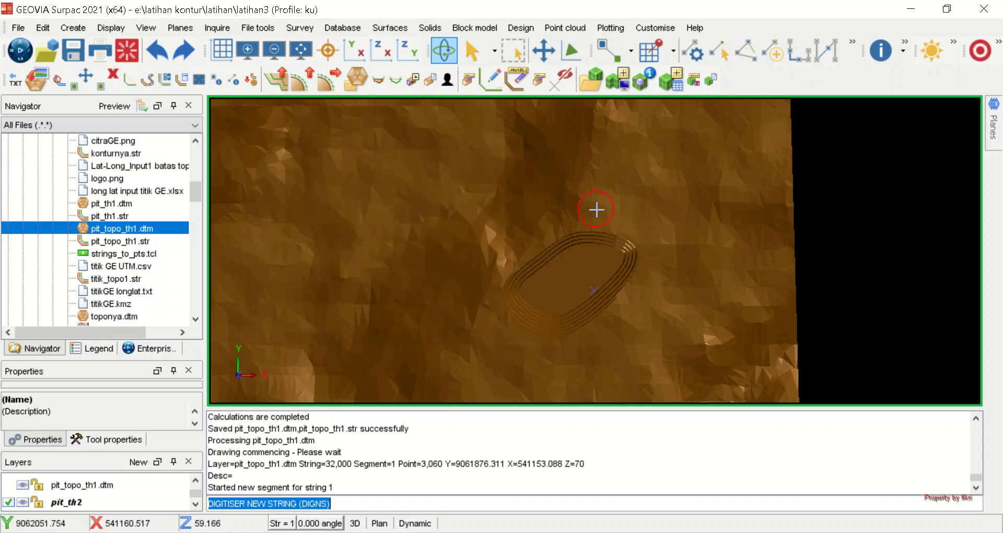
# Digitise a closed oval pit boundary that overlaps the northeastern end of the existing pit and extends beyond it
pyautogui.scroll(2, 596, 209)
pyautogui.scroll(-2, 658, 268)
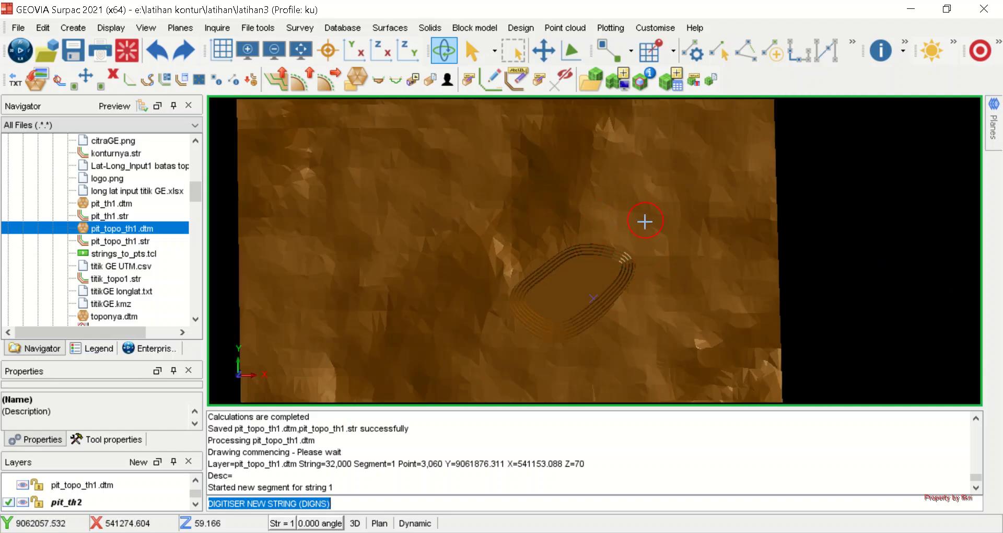
pyautogui.scroll(2, 635, 246)
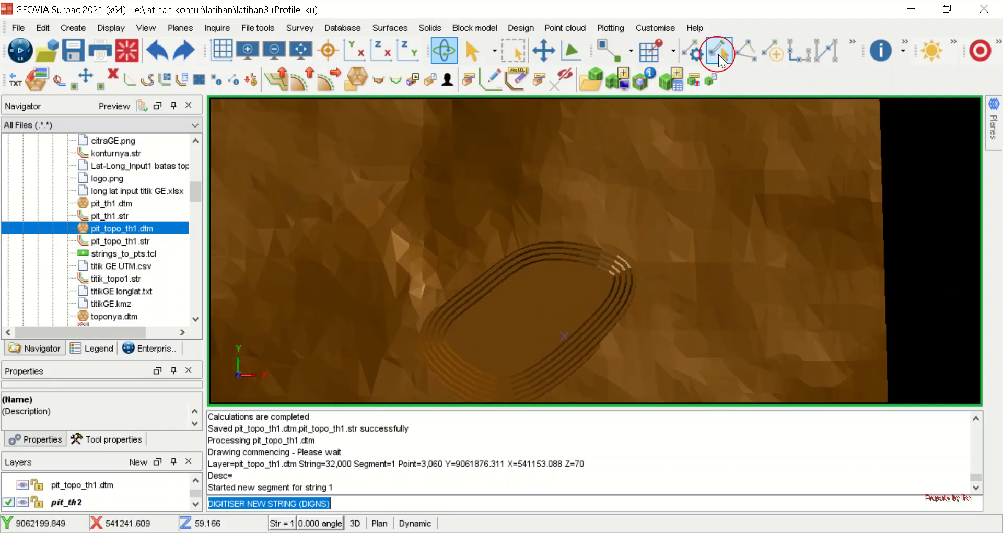
pyautogui.click(698, 81)
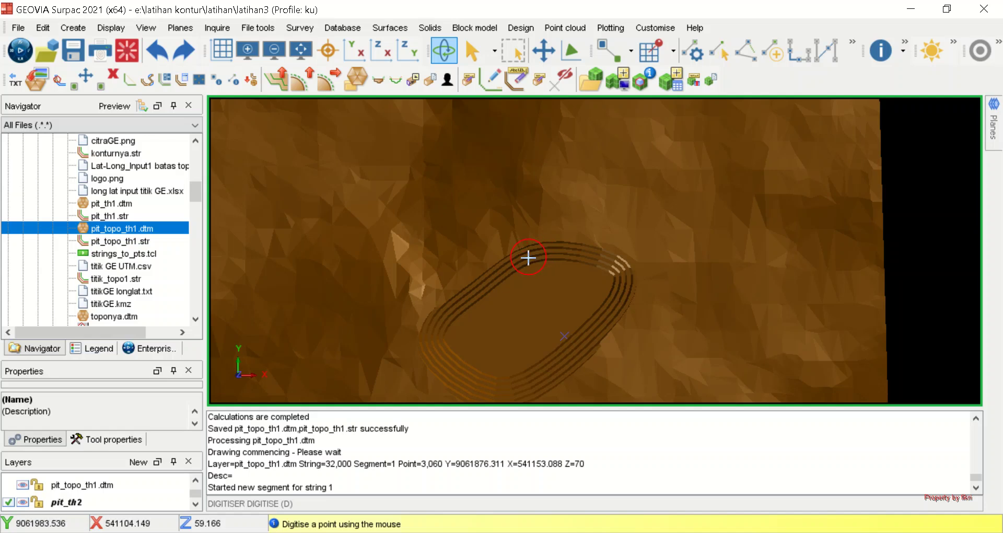
pyautogui.click(538, 270)
pyautogui.click(538, 246)
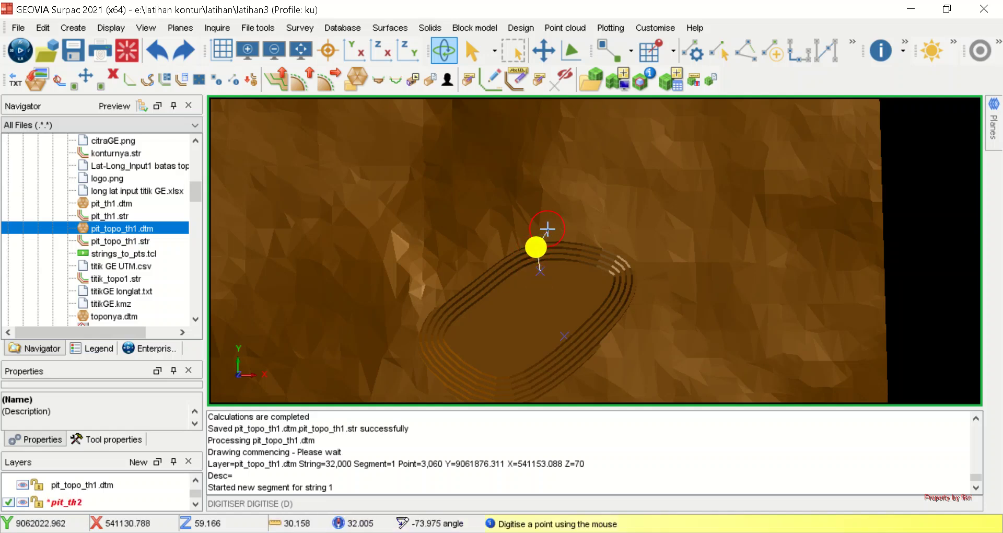
pyautogui.click(556, 222)
pyautogui.click(598, 198)
pyautogui.click(637, 198)
pyautogui.click(693, 210)
pyautogui.click(711, 241)
pyautogui.click(700, 265)
pyautogui.click(674, 288)
pyautogui.click(640, 312)
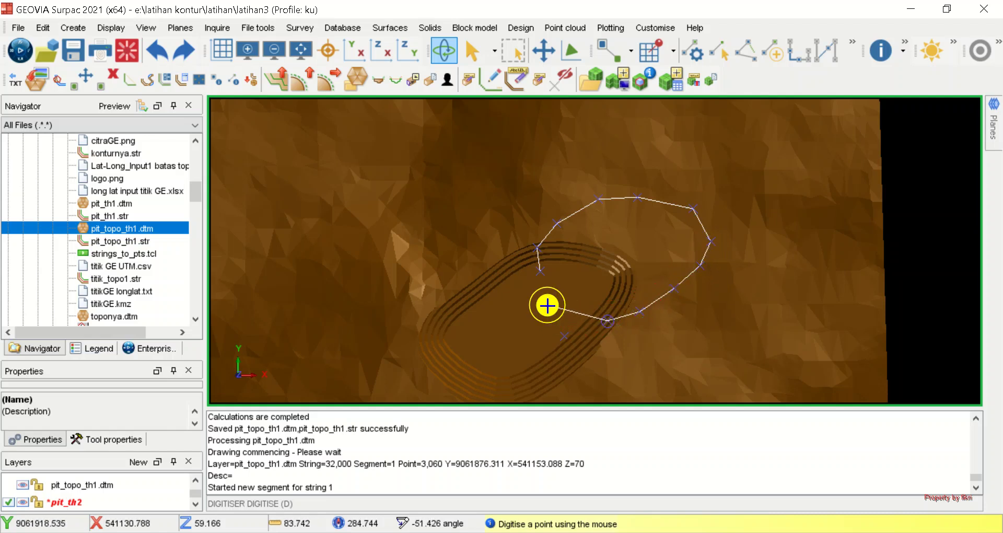
pyautogui.rightClick(548, 276)
pyautogui.click(621, 383)
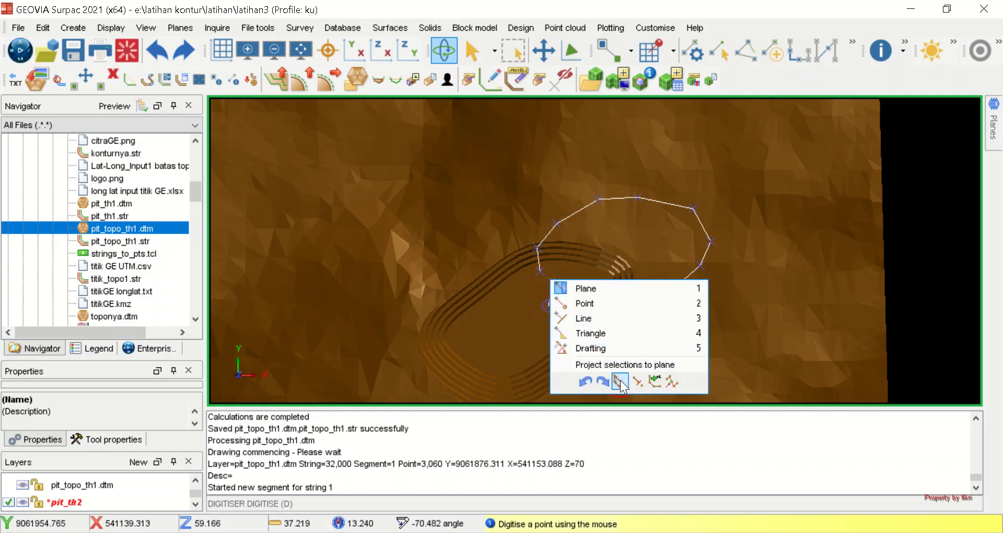
pyautogui.click(619, 384)
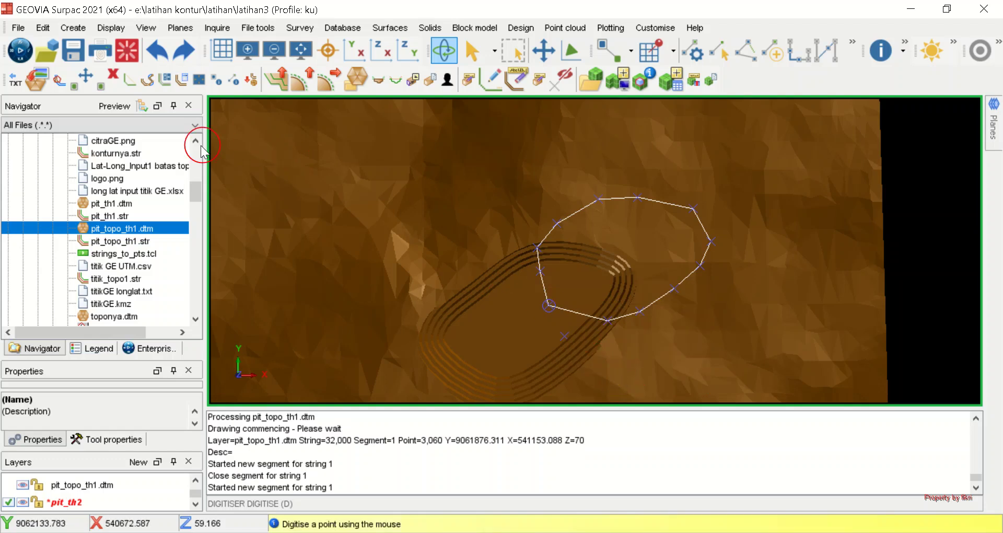
# Smooth the digitised pit boundary string into a rounded outline and check it against the surface
pyautogui.click(147, 85)
pyautogui.click(460, 301)
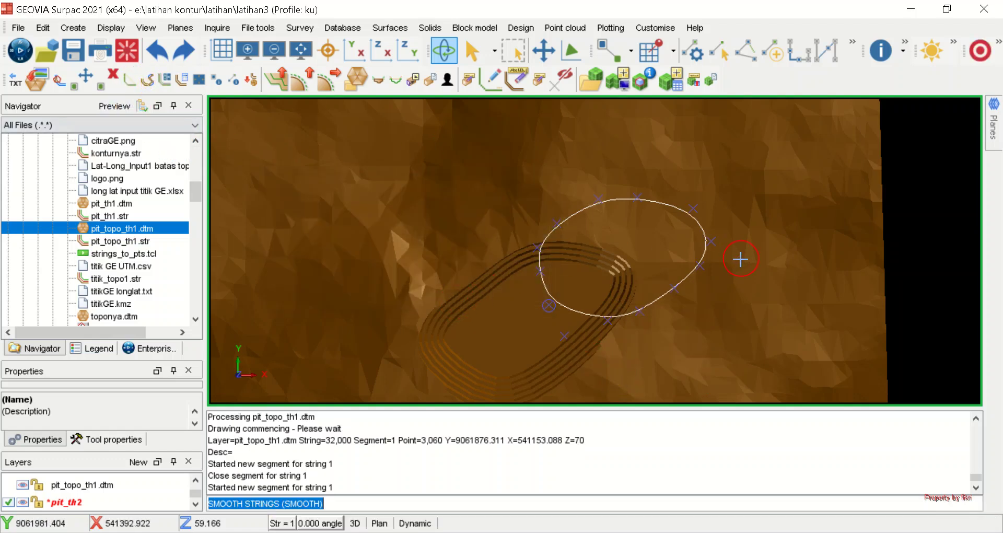
pyautogui.moveTo(612, 361); pyautogui.dragTo(640, 355)
pyautogui.moveTo(654, 287); pyautogui.dragTo(654, 287)
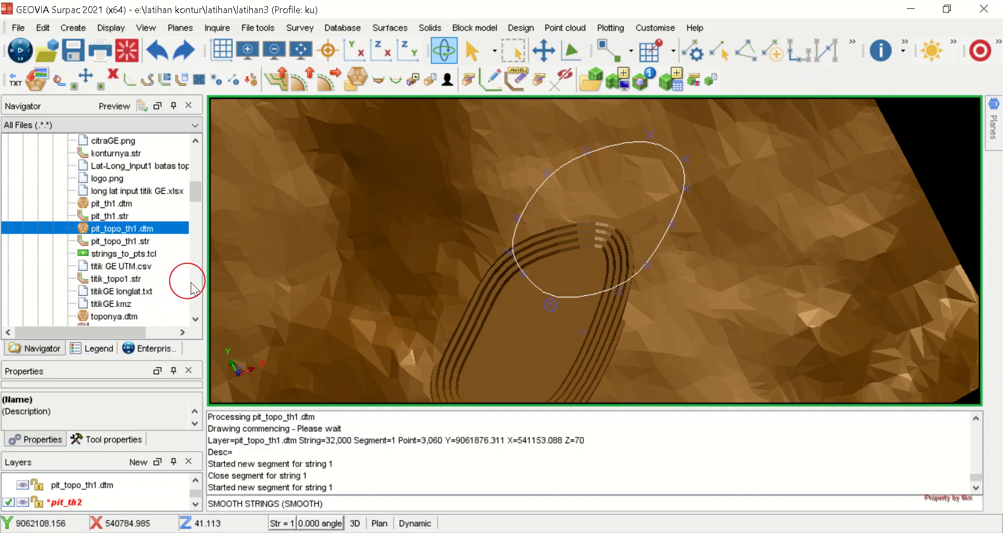
# Hide the pit_topo_th1.dtm layer and erase the temporary point markers
pyautogui.click(23, 485)
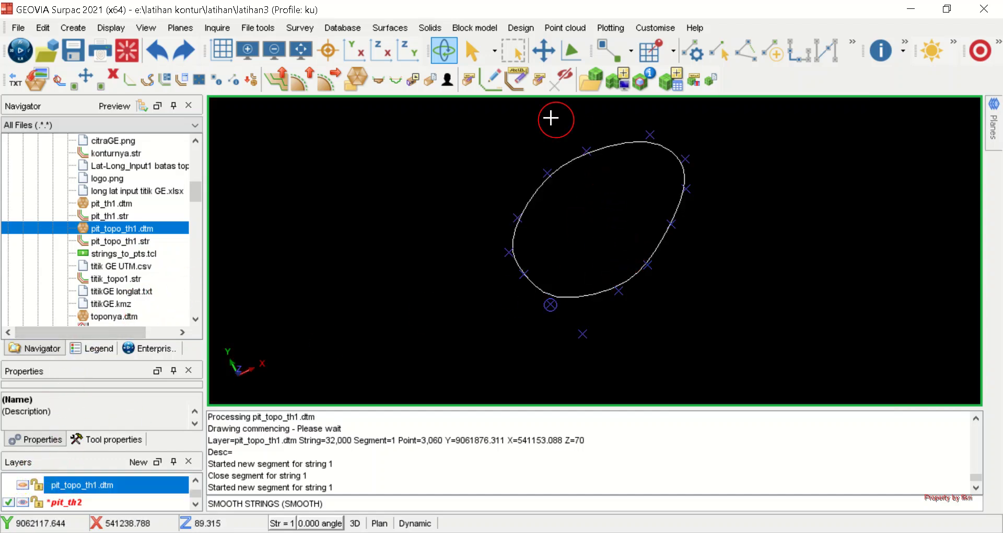
pyautogui.click(562, 78)
pyautogui.scroll(2, 661, 190)
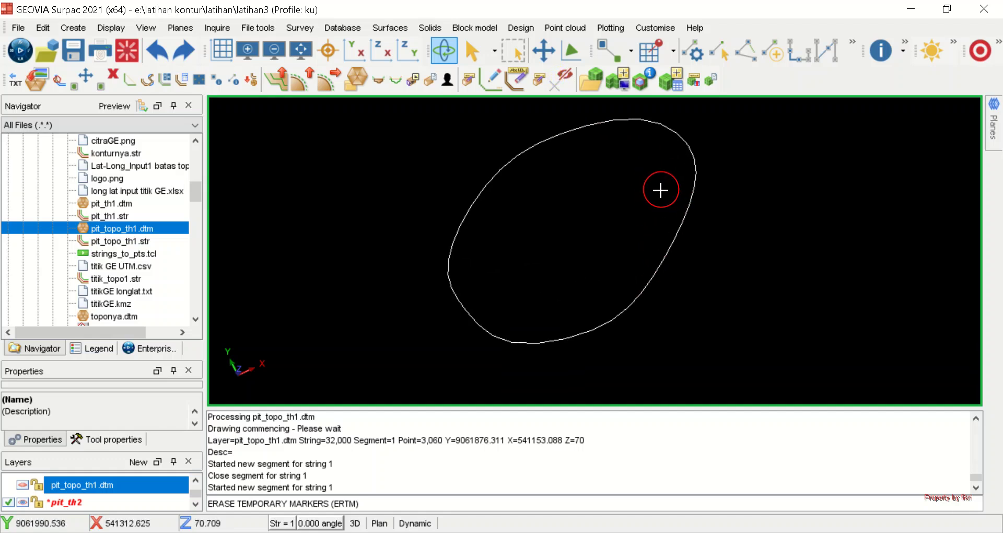
# Generate benches inside the boundary with Auto expand to elevation, contracting to target Z 70 with slope angle 60, bench height 5 and berm width 5
pyautogui.click(107, 505)
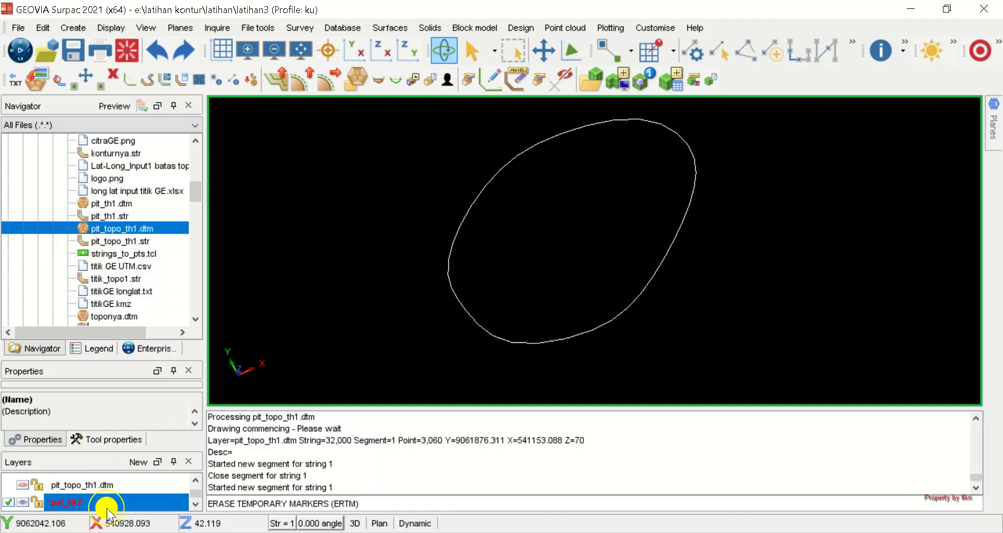
pyautogui.click(274, 86)
pyautogui.click(653, 274)
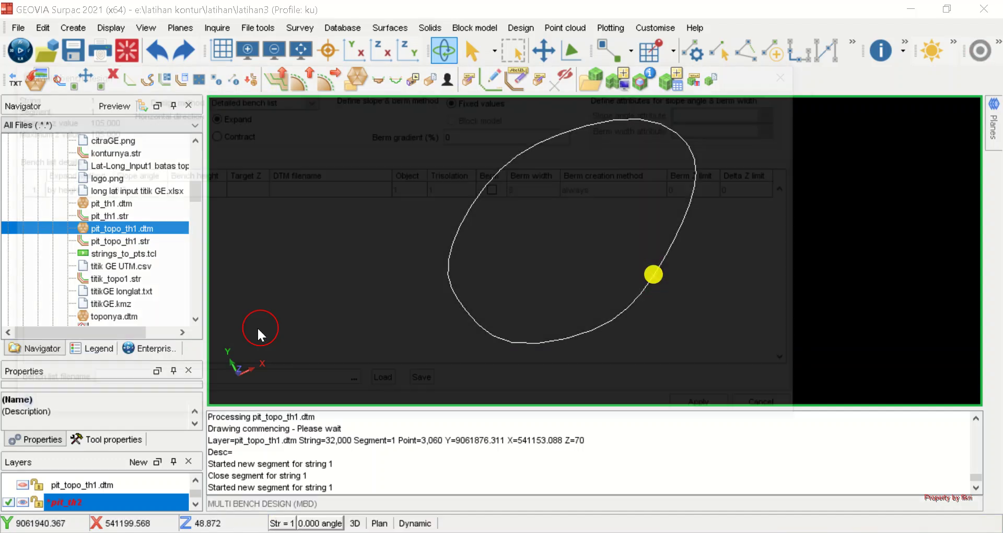
pyautogui.click(291, 98)
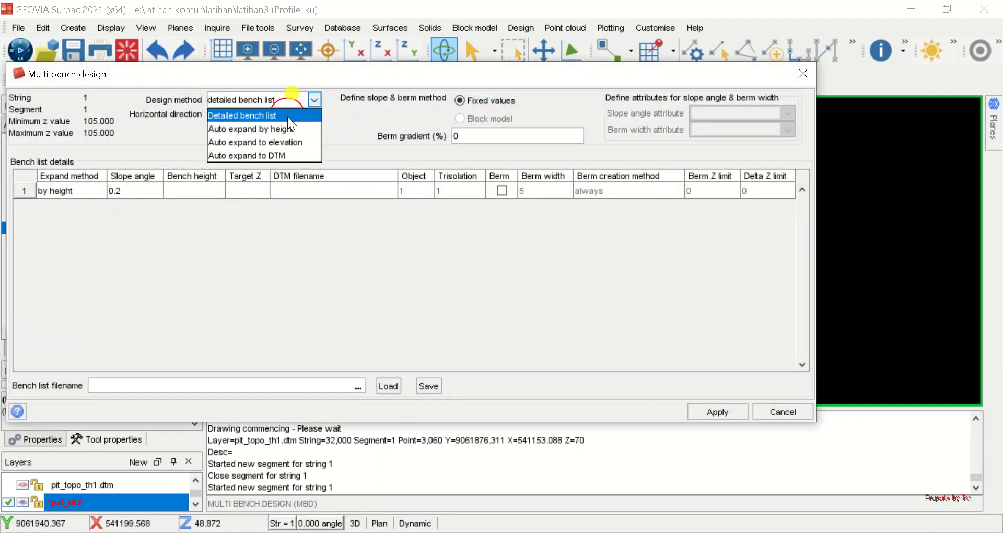
pyautogui.click(291, 143)
pyautogui.doubleClick(139, 201)
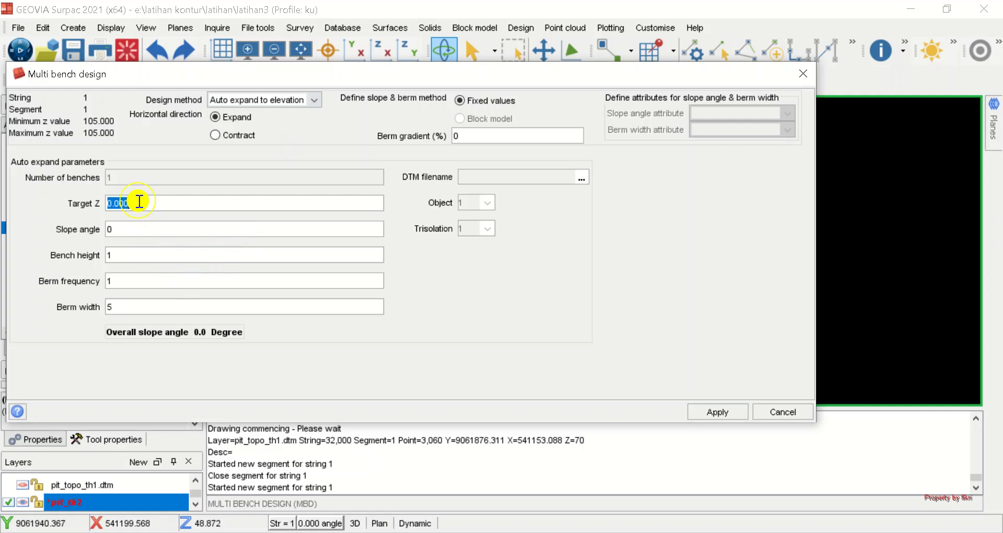
pyautogui.doubleClick(151, 228)
pyautogui.doubleClick(157, 258)
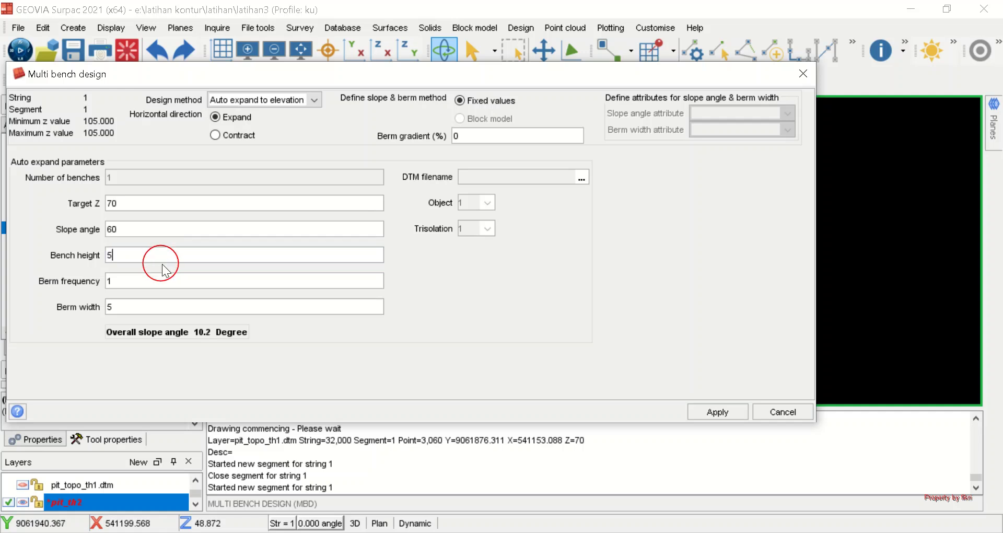
pyautogui.doubleClick(177, 306)
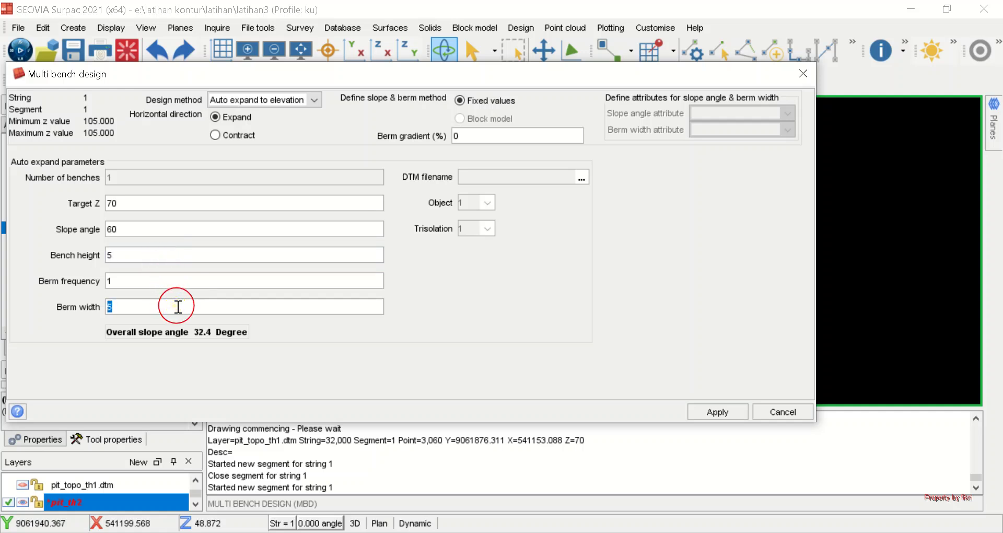
pyautogui.click(236, 134)
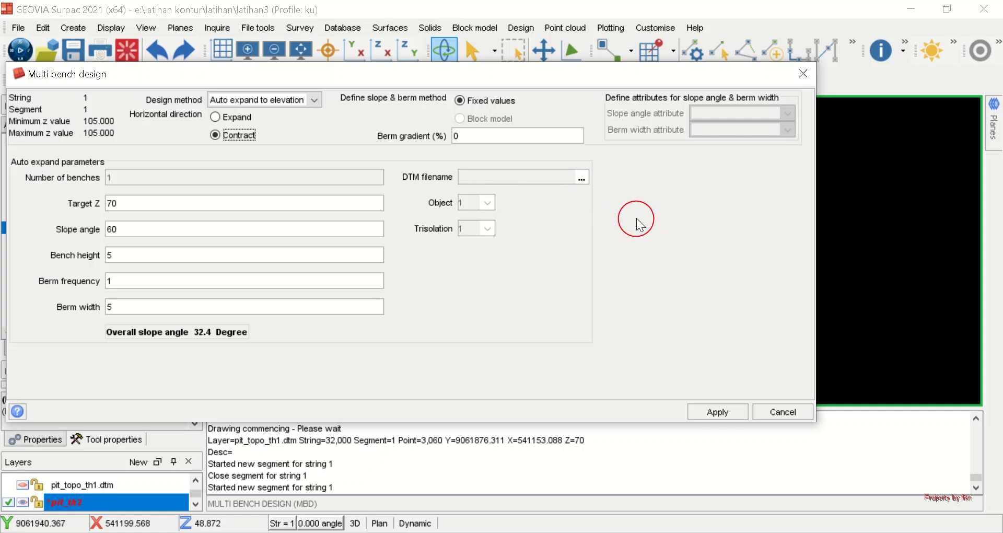
pyautogui.click(718, 412)
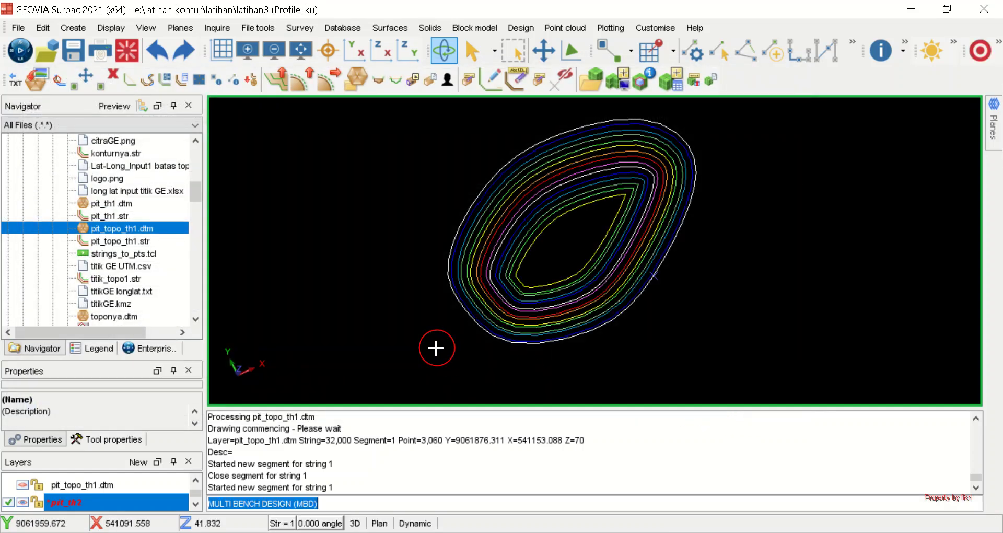
pyautogui.moveTo(694, 321); pyautogui.dragTo(663, 328)
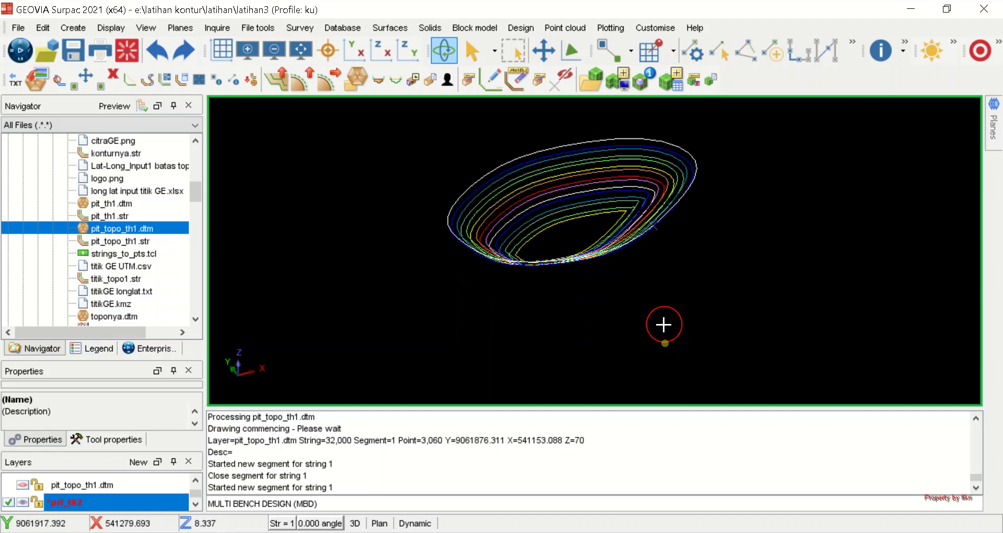
# Create a DTM from the pit_th2 layer as object 1 on the XY plane, without the breakline test
pyautogui.rightClick(148, 509)
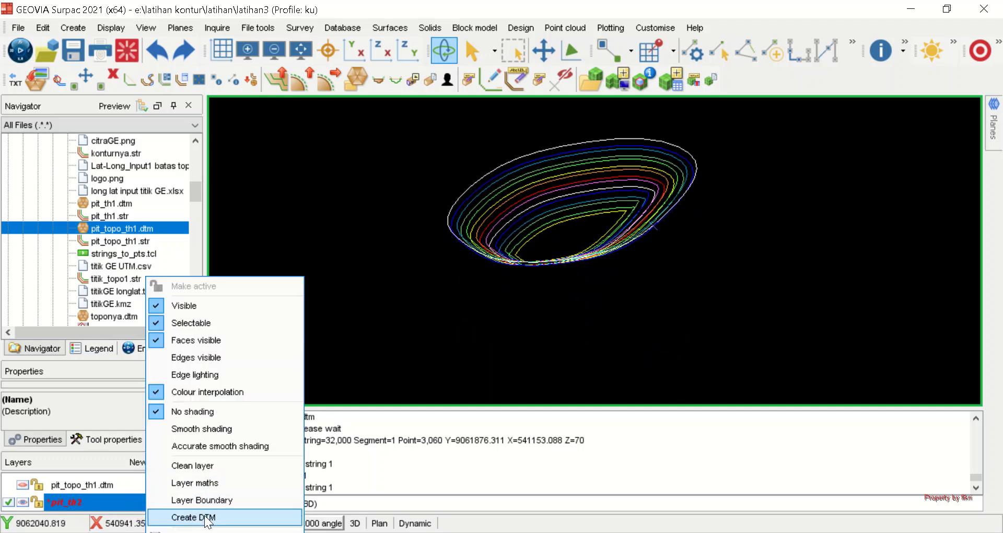
pyautogui.click(426, 4)
pyautogui.click(399, 27)
pyautogui.click(412, 42)
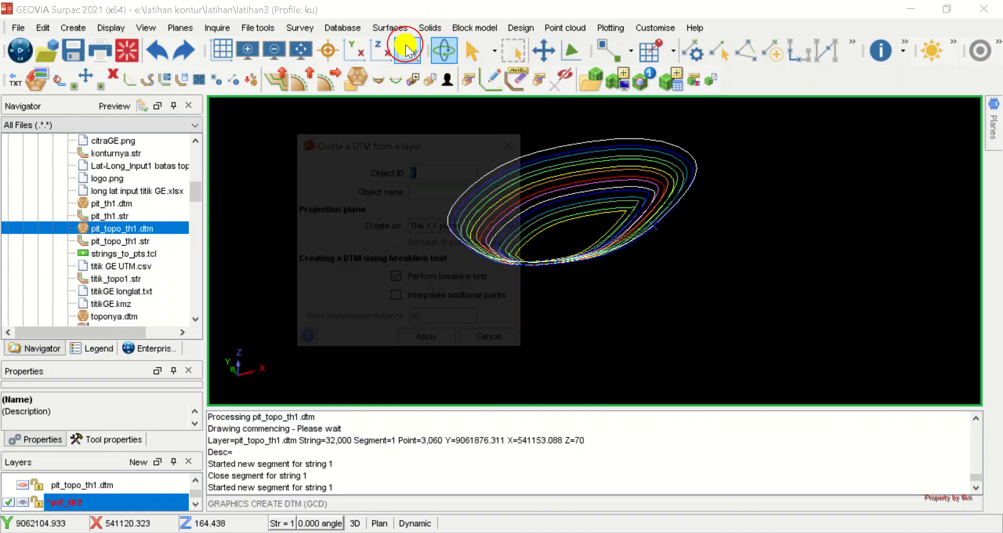
pyautogui.click(398, 279)
pyautogui.click(422, 342)
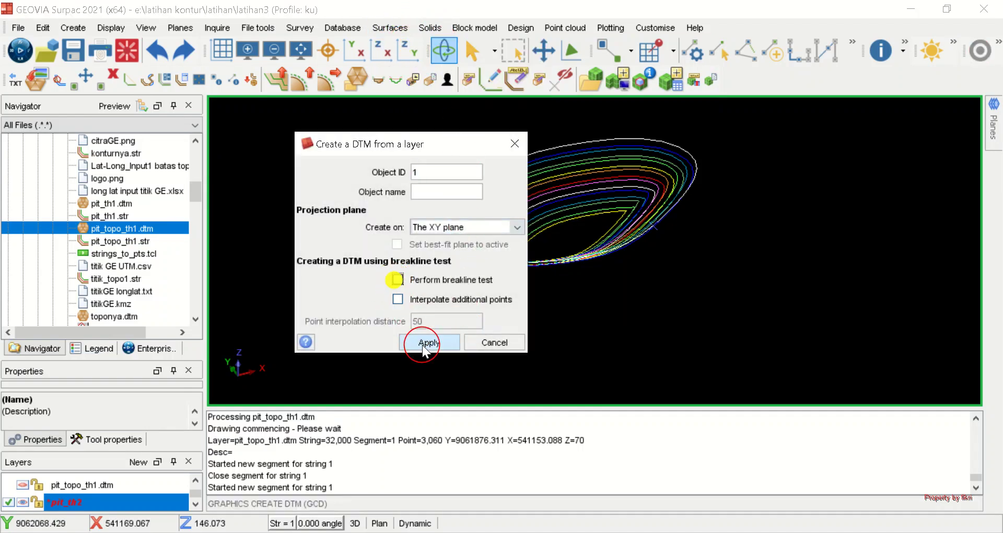
# Save the pit_th2 layer as the binary Surpac DTM file pit_th2.dtm
pyautogui.rightClick(95, 506)
pyautogui.click(115, 530)
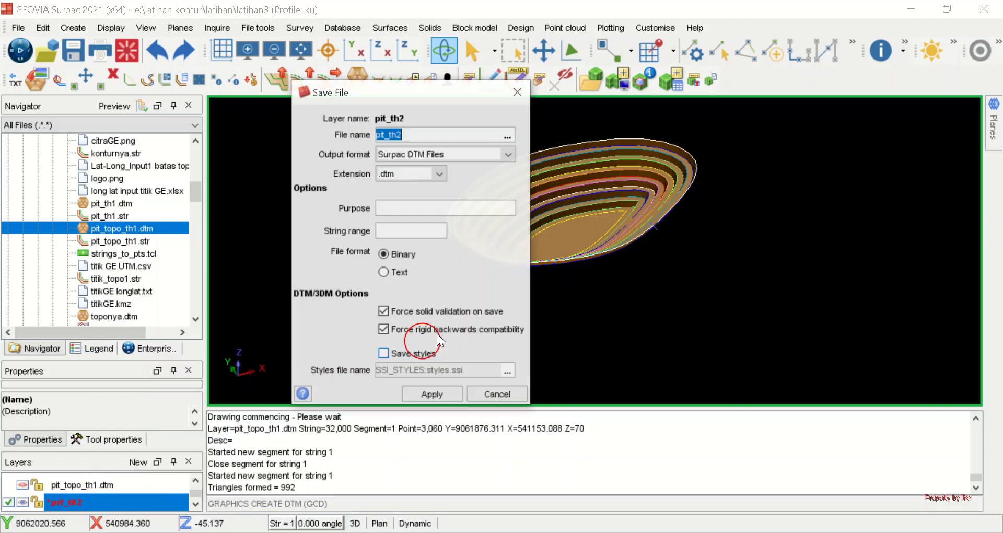
pyautogui.click(439, 394)
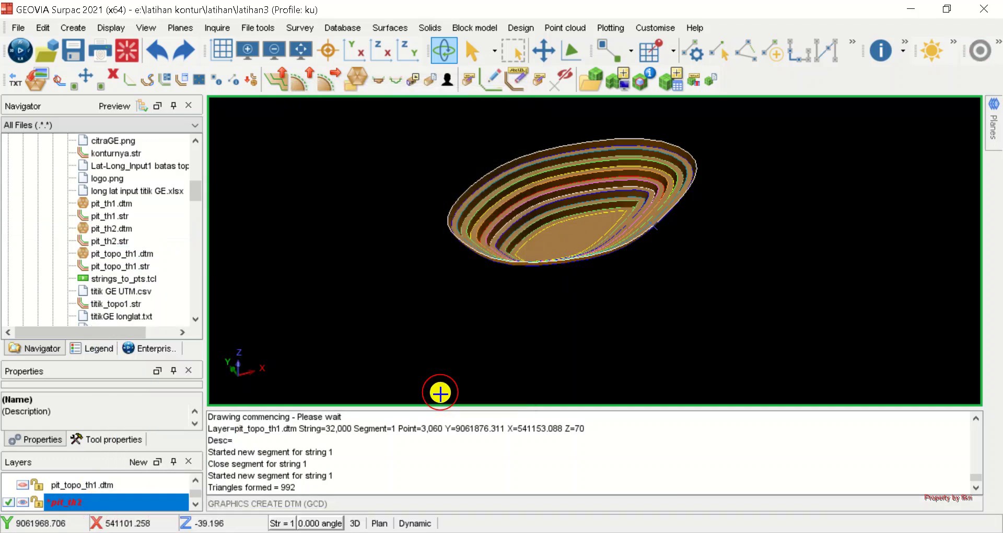
# Clear the graphics and load pit_th2.dtm together with pit_topo_th1.dtm to check how the pit sits in the surface
pyautogui.click(131, 58)
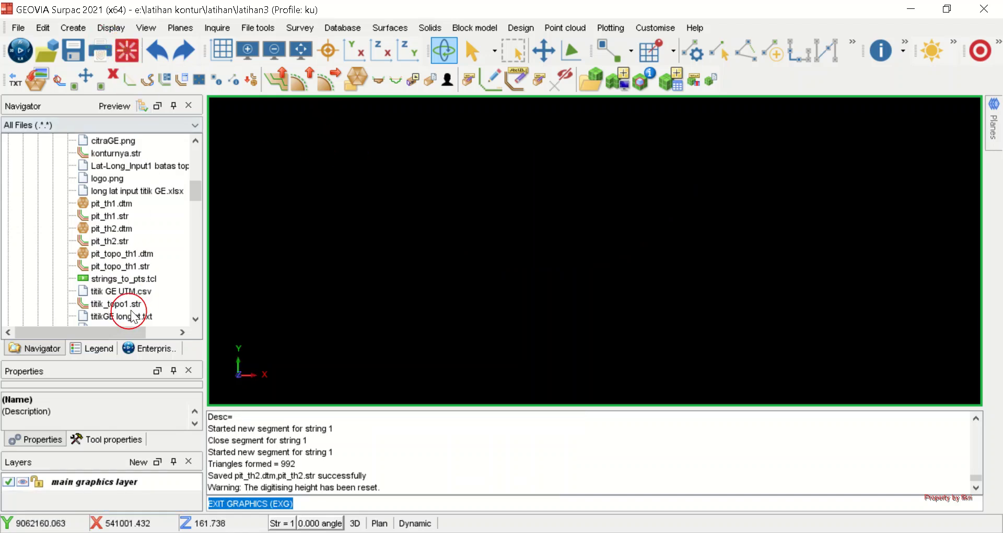
pyautogui.moveTo(112, 228); pyautogui.dragTo(400, 217)
pyautogui.moveTo(112, 253); pyautogui.dragTo(372, 251)
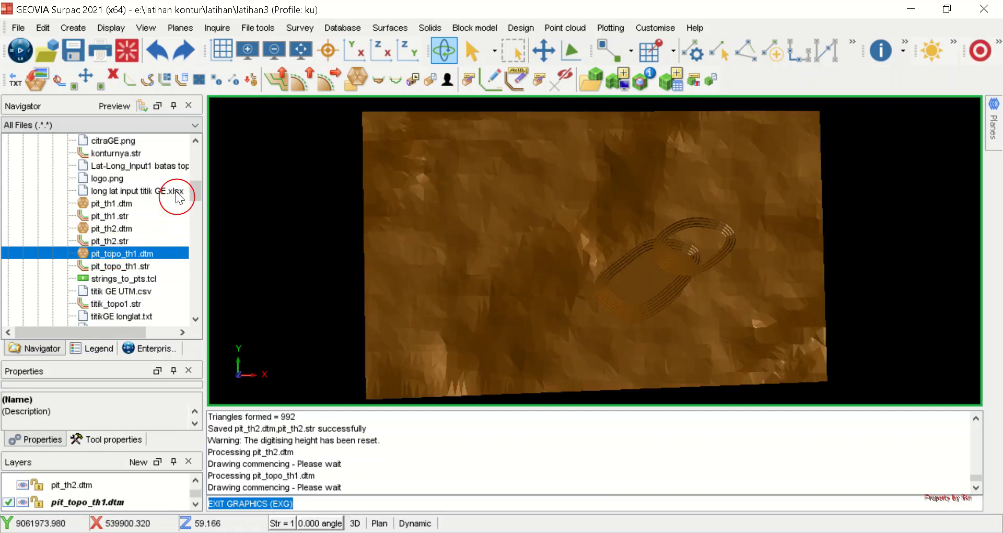
pyautogui.moveTo(553, 291); pyautogui.dragTo(522, 271)
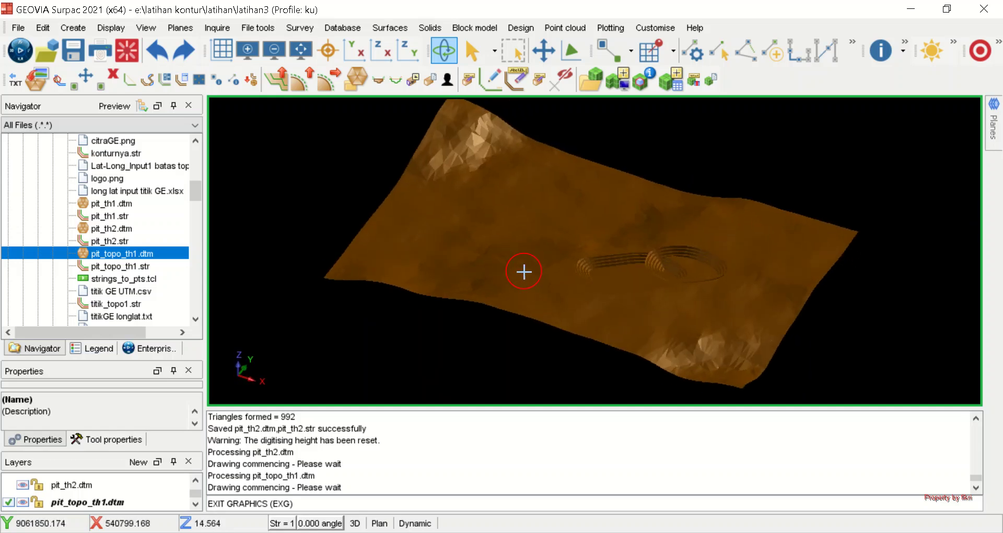
# Clear the graphics and load only pit_th2.dtm
pyautogui.click(127, 50)
pyautogui.click(117, 243)
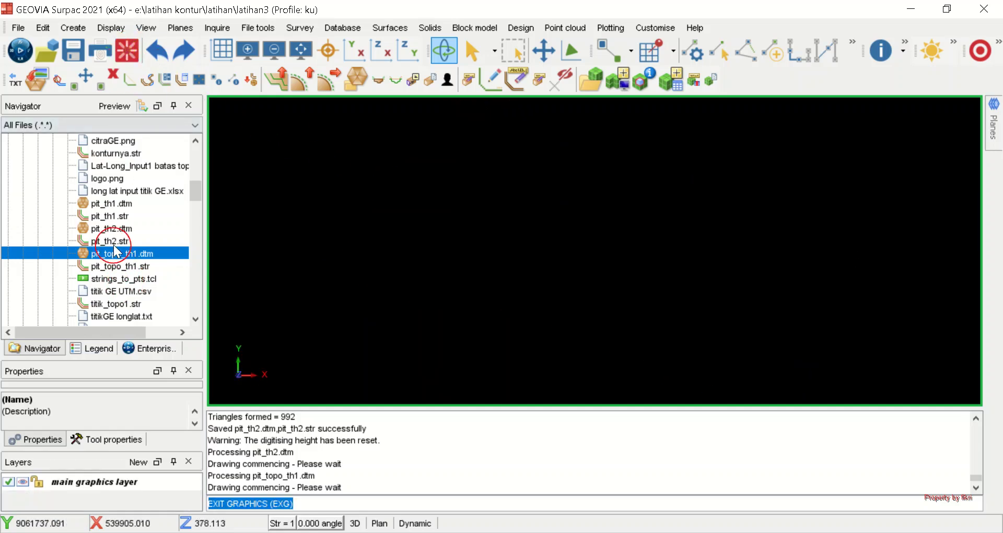
pyautogui.moveTo(112, 230); pyautogui.dragTo(368, 226)
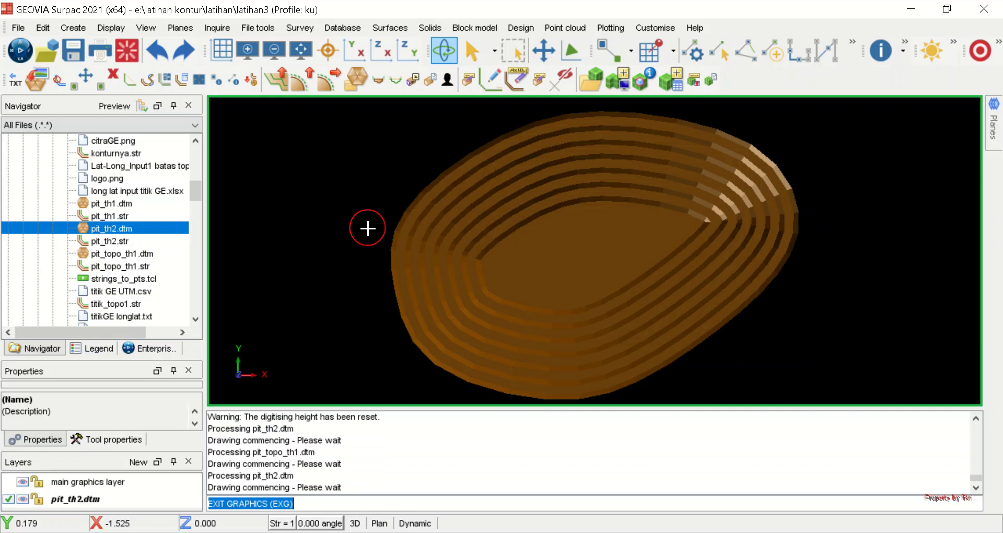
# Renumber the pit_th2.dtm surface from object 1 to object 9, consulting the DTM colour legend
pyautogui.click(390, 27)
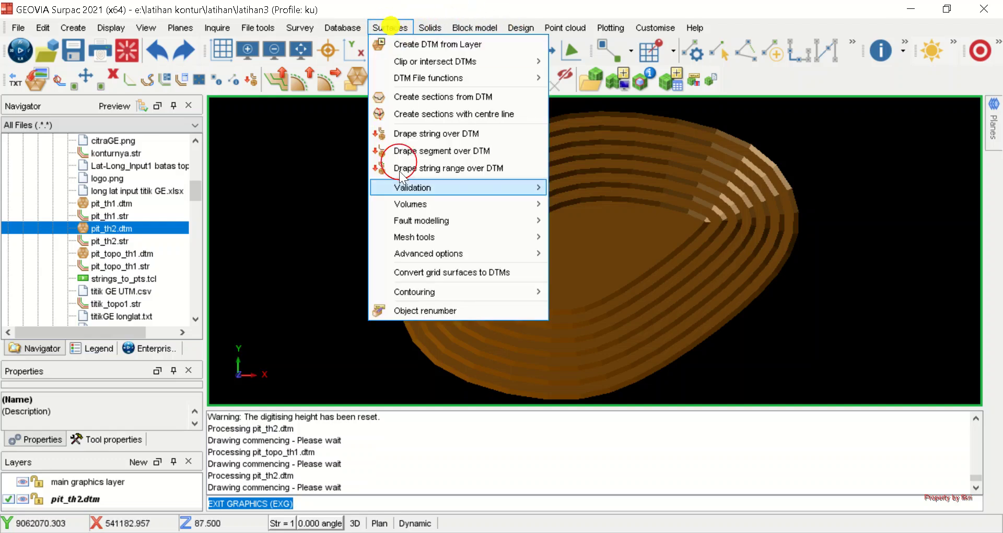
pyautogui.click(438, 309)
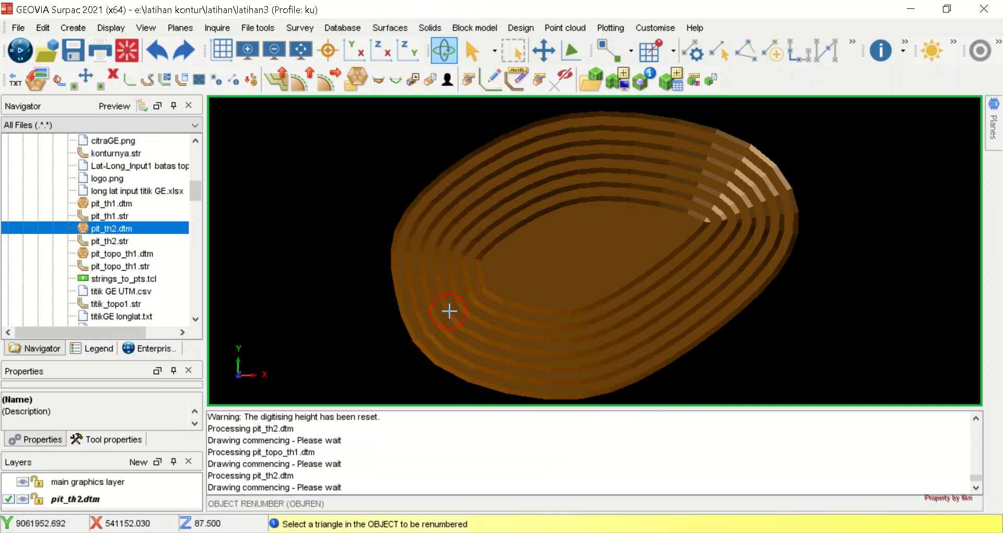
pyautogui.click(528, 271)
pyautogui.click(93, 348)
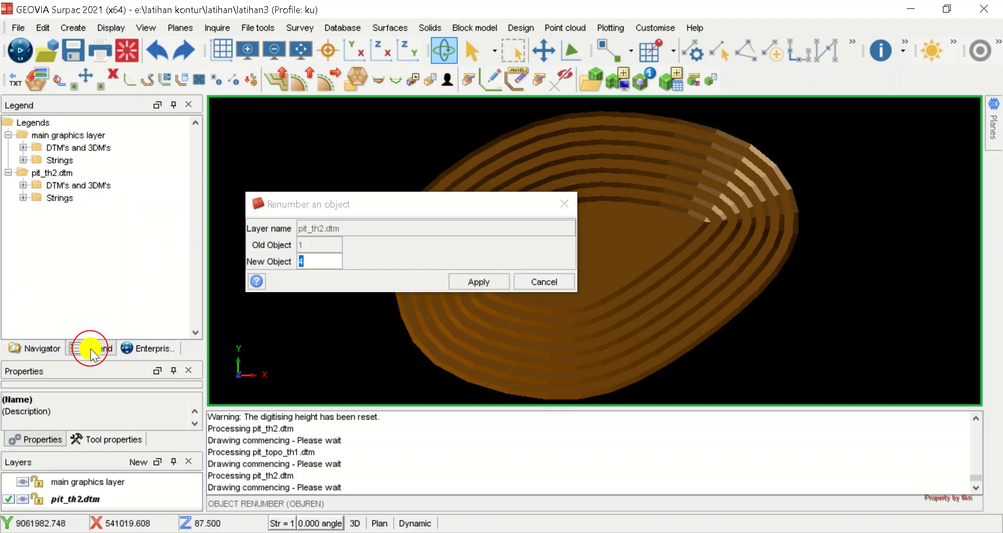
pyautogui.click(23, 148)
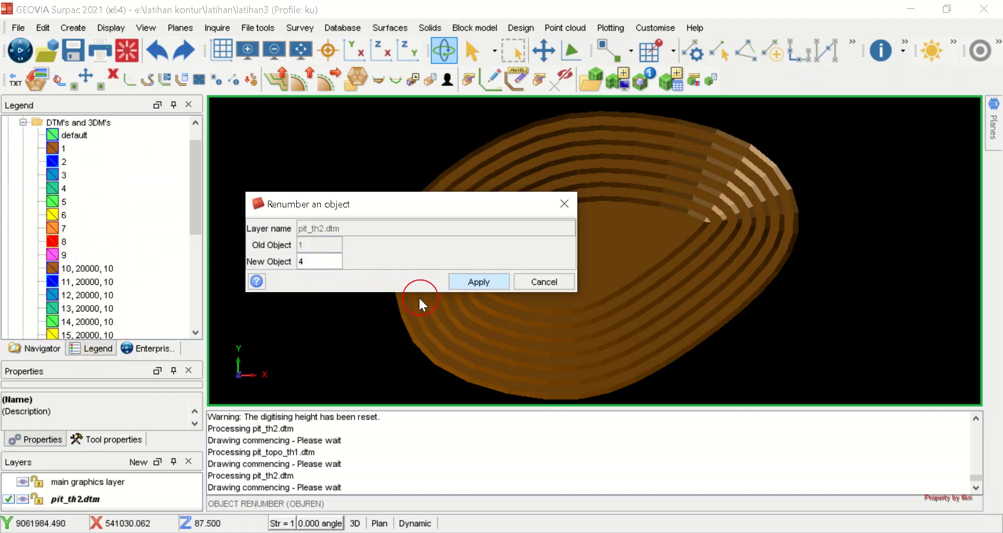
pyautogui.click(321, 262)
pyautogui.click(472, 282)
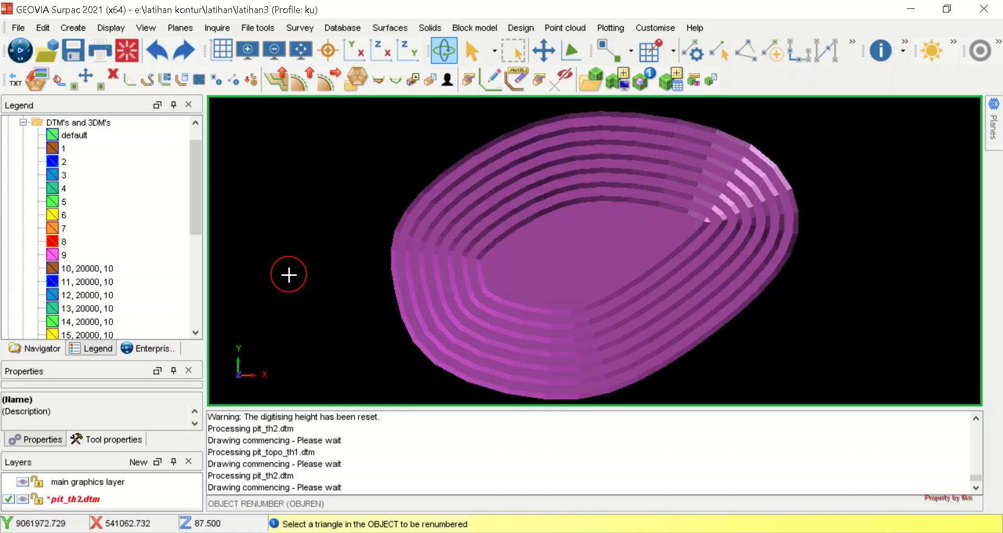
# Save the renumbered pit surface over the existing pit_th2.dtm and pit_th2.str files
pyautogui.click(74, 50)
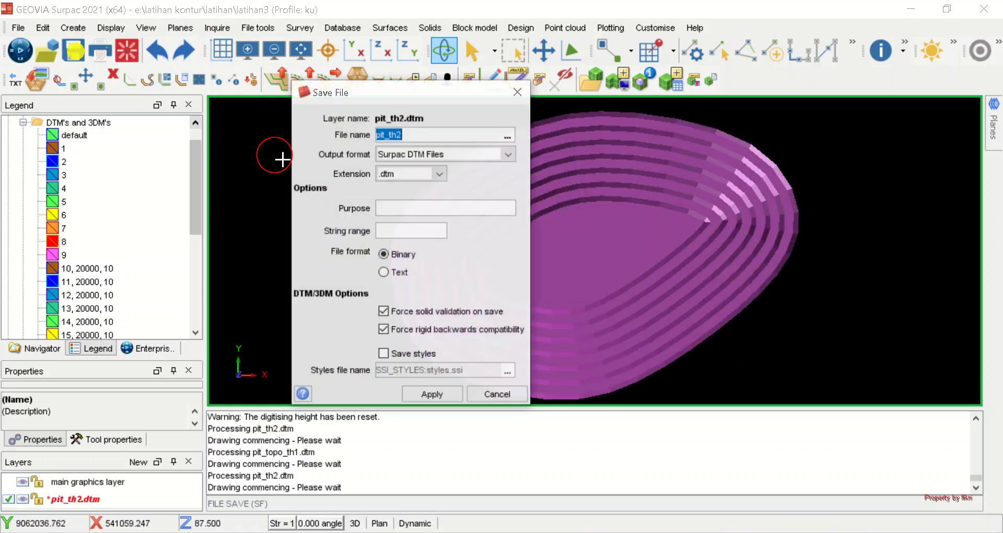
pyautogui.click(439, 392)
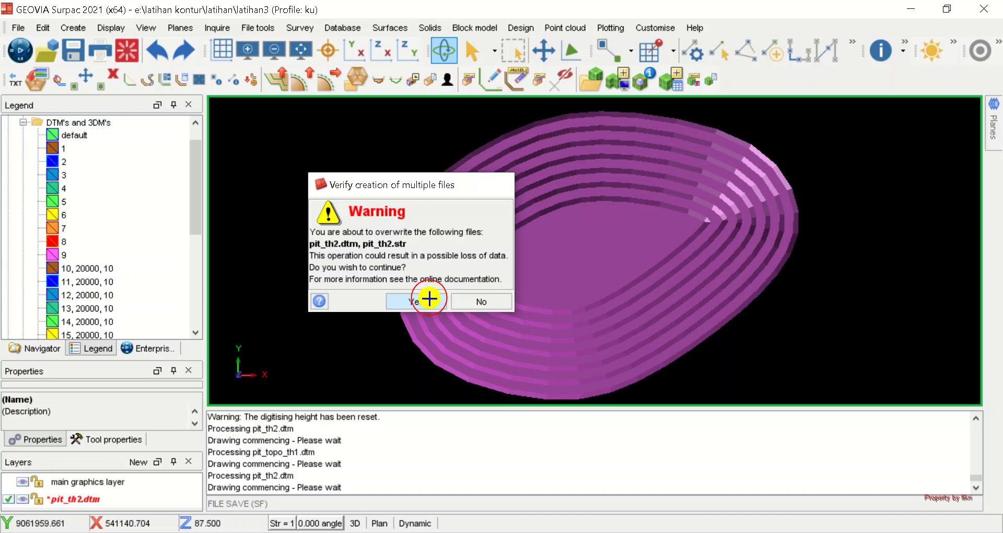
pyautogui.click(430, 302)
pyautogui.click(309, 282)
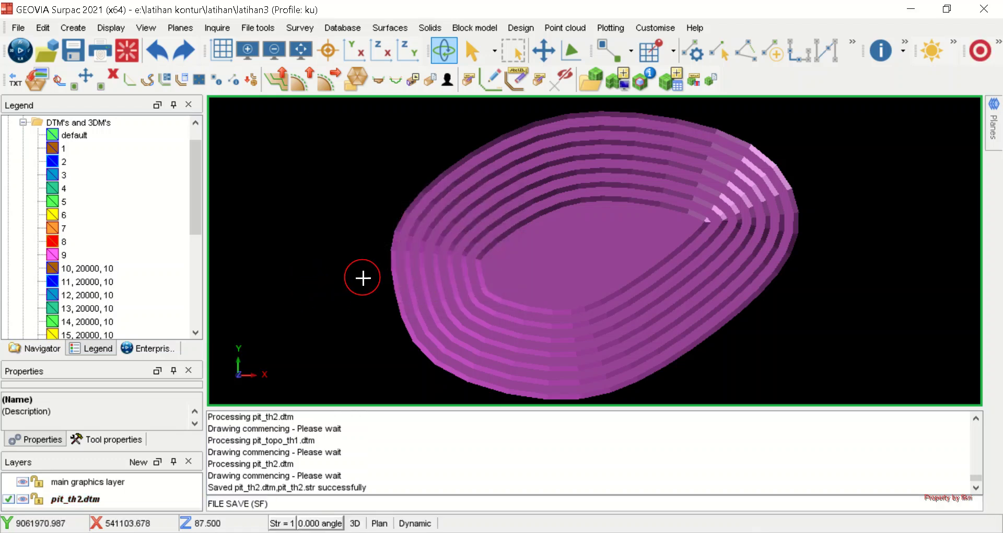
# Load pit_topo_th1.dtm alongside the second-year pit and inspect where the two surfaces overlap
pyautogui.click(44, 347)
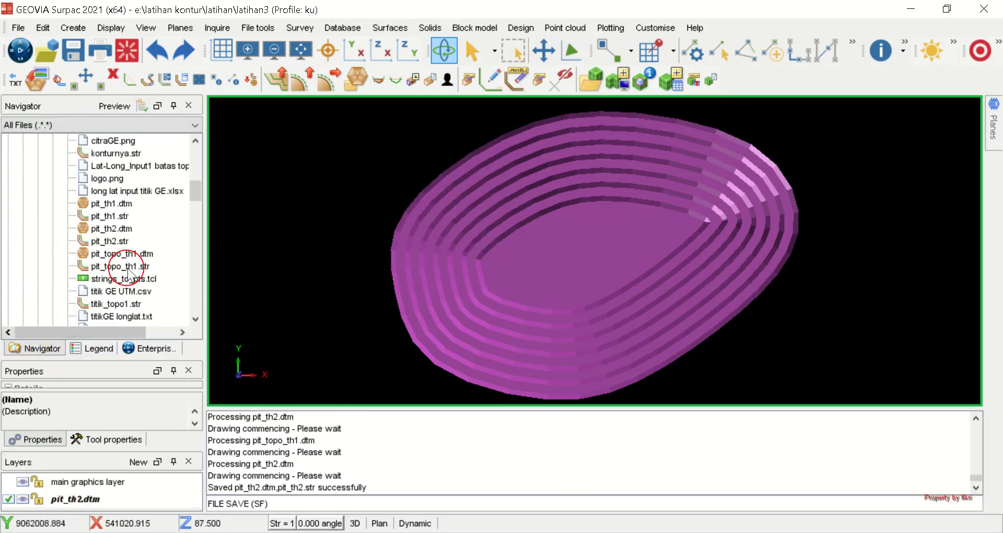
pyautogui.moveTo(114, 258); pyautogui.dragTo(418, 257)
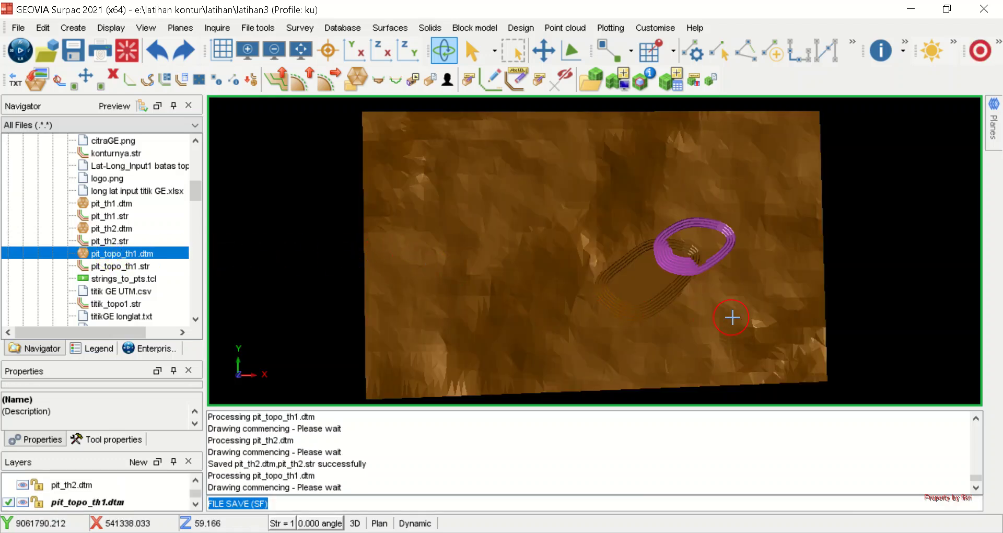
pyautogui.scroll(3, 726, 258)
pyautogui.moveTo(649, 329)
pyautogui.mouseDown()
pyautogui.moveTo(622, 298)
pyautogui.moveTo(598, 291)
pyautogui.moveTo(664, 298)
pyautogui.moveTo(654, 285)
pyautogui.moveTo(668, 284)
pyautogui.moveTo(636, 305)
pyautogui.moveTo(638, 315)
pyautogui.mouseUp()
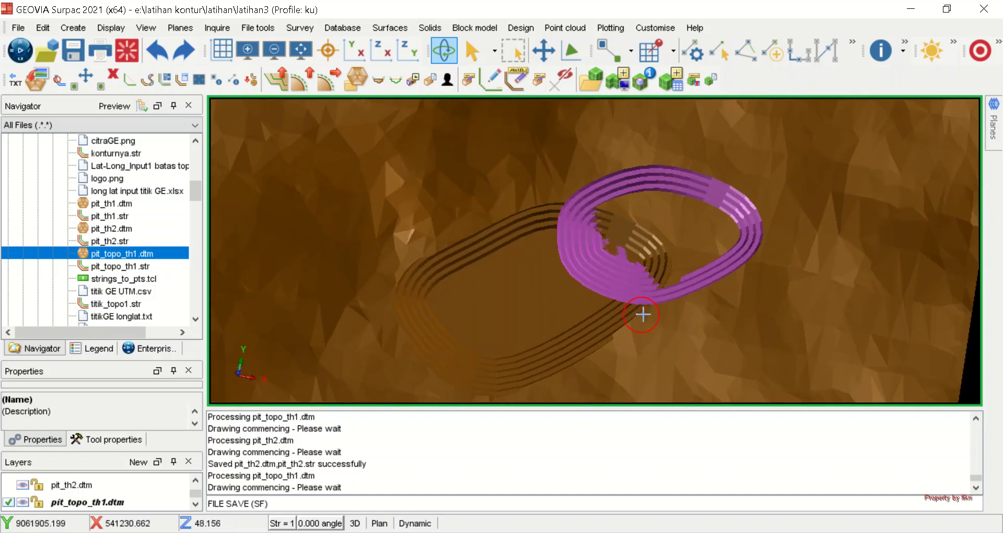
pyautogui.scroll(3, 701, 277)
pyautogui.moveTo(656, 244); pyautogui.dragTo(654, 267)
pyautogui.scroll(-4, 653, 269)
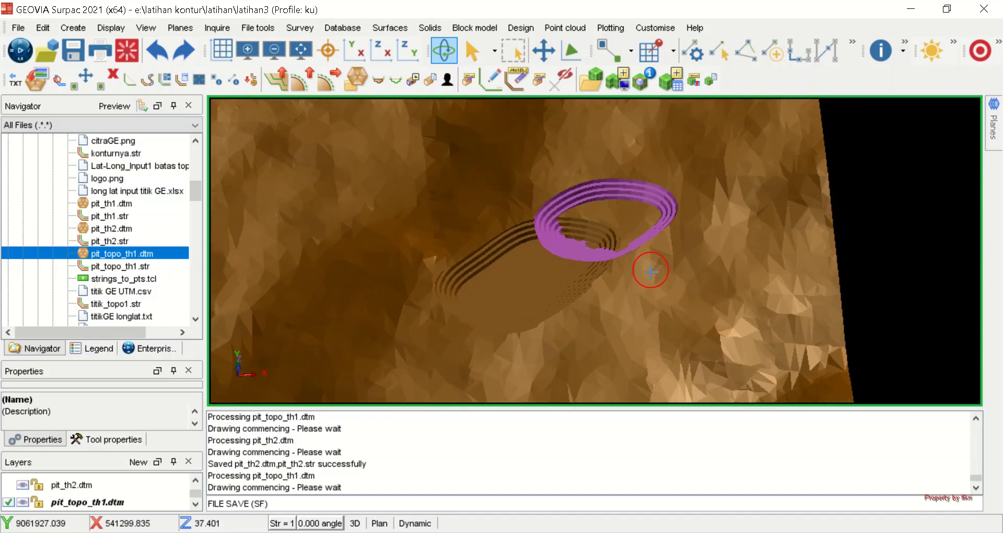
pyautogui.scroll(2, 648, 267)
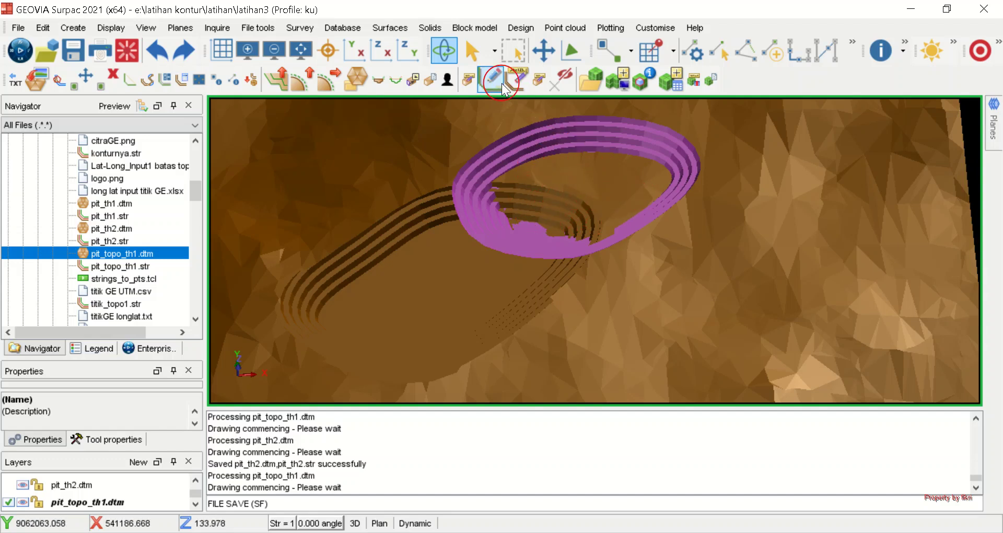
pyautogui.click(390, 28)
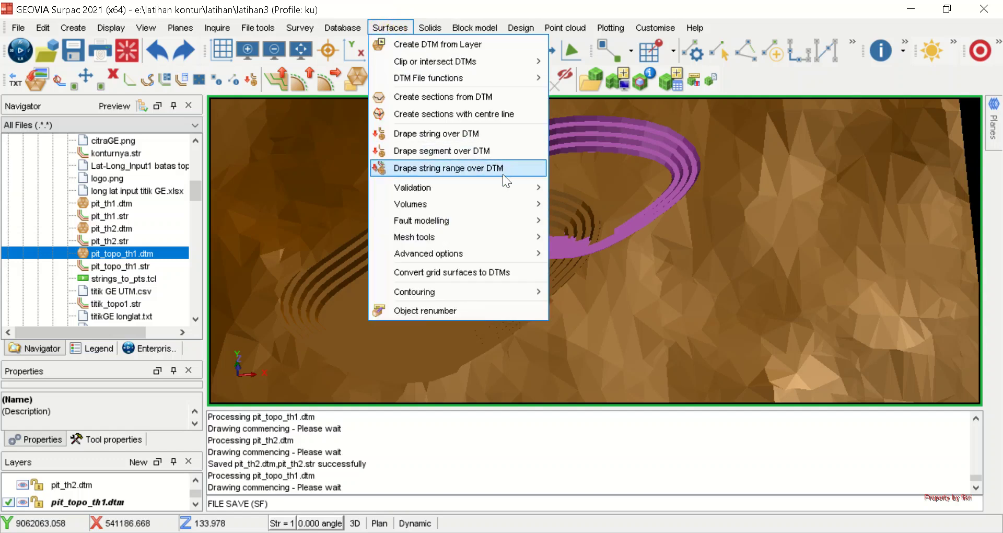
pyautogui.moveTo(501, 188)
pyautogui.moveTo(505, 61)
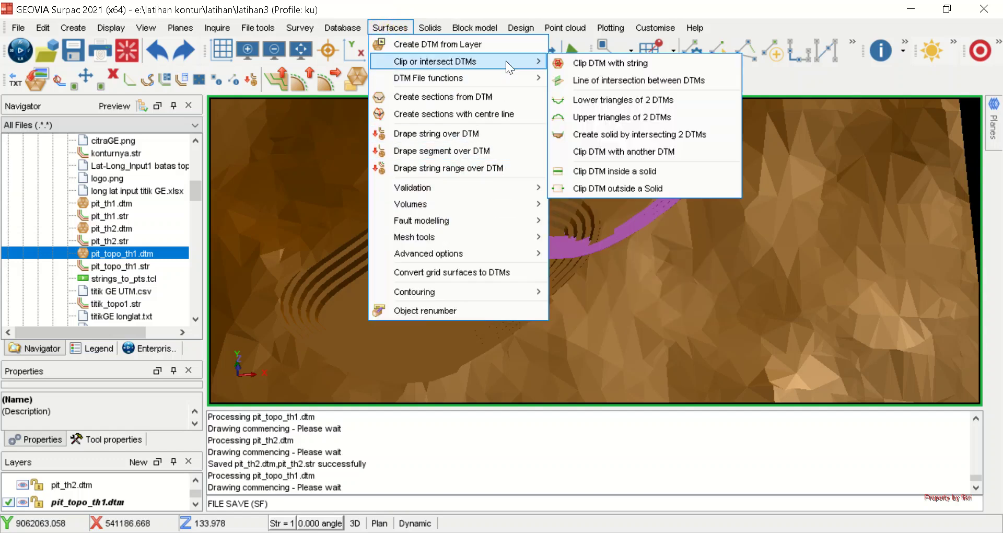
pyautogui.click(721, 5)
# Create a solid in layer cadangan_th2 as object 2 by intersecting pit_topo_th1 as upper surface with pit_th2 as lower surface
pyautogui.click(383, 89)
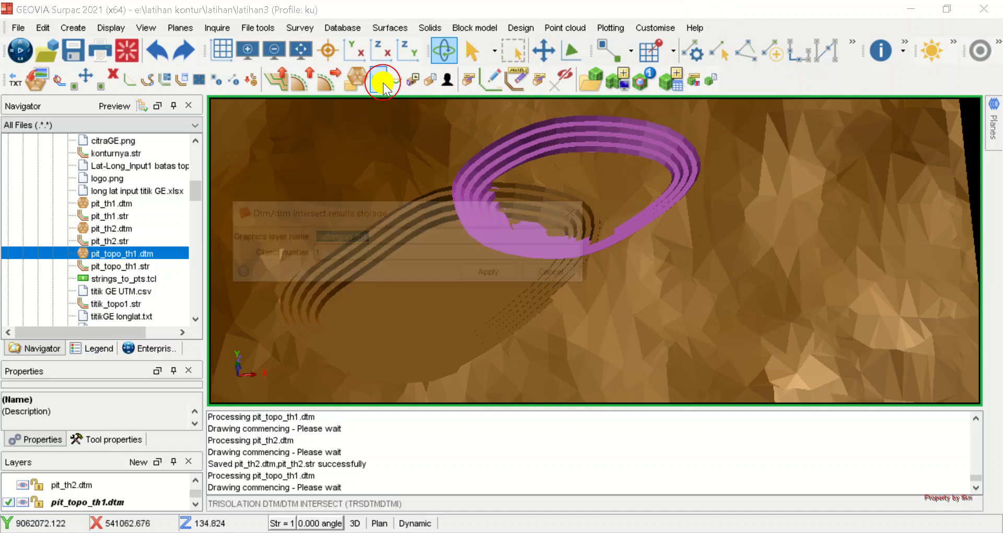
pyautogui.click(401, 244)
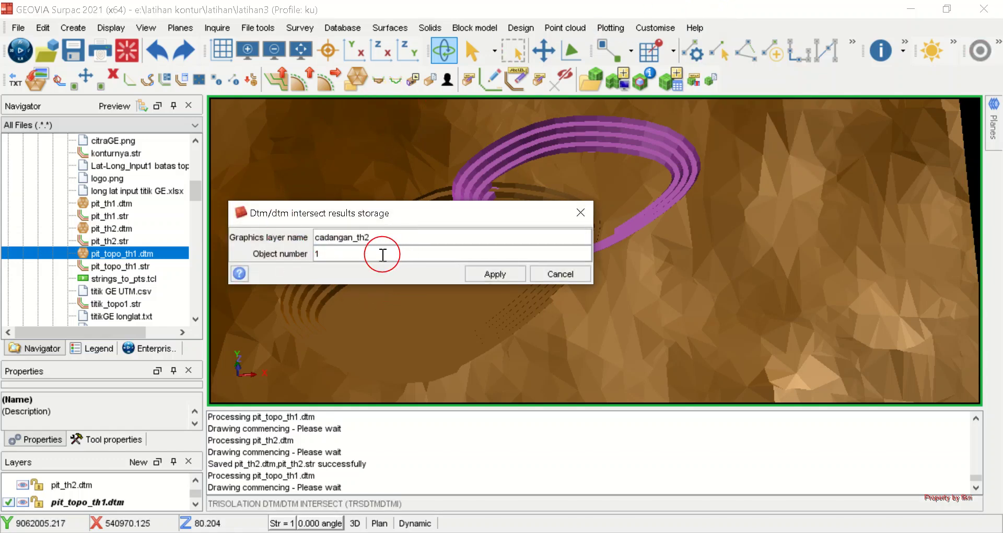
pyautogui.click(92, 348)
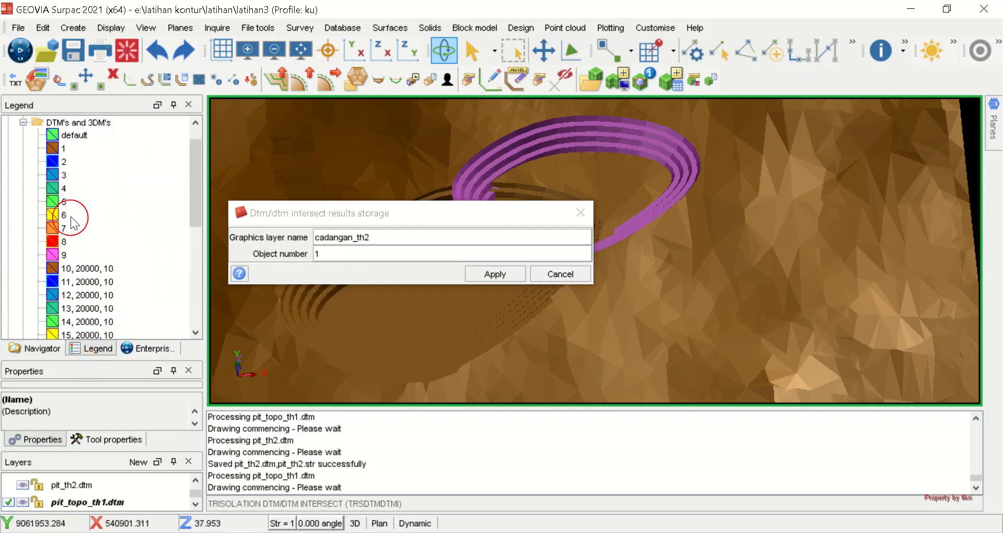
pyautogui.doubleClick(335, 258)
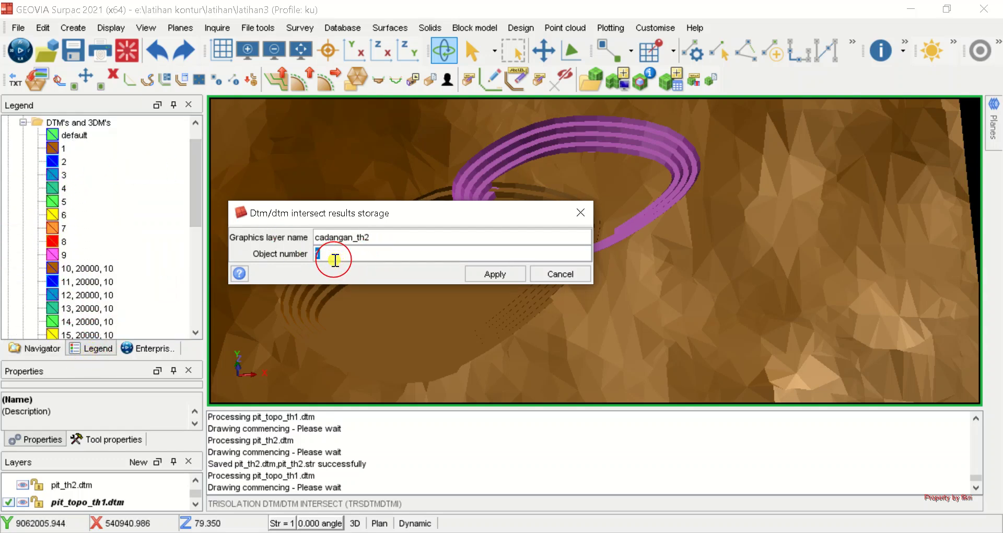
pyautogui.click(491, 273)
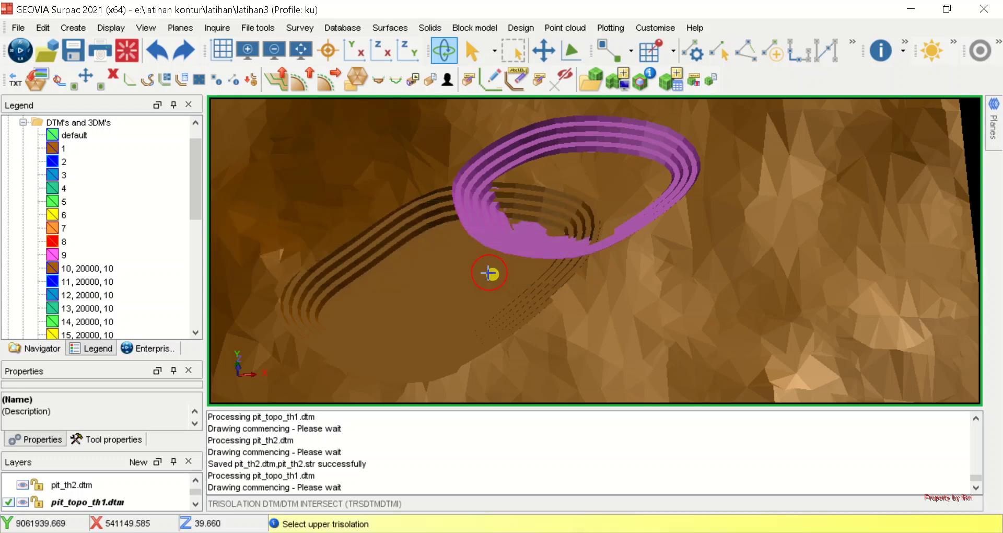
pyautogui.click(634, 319)
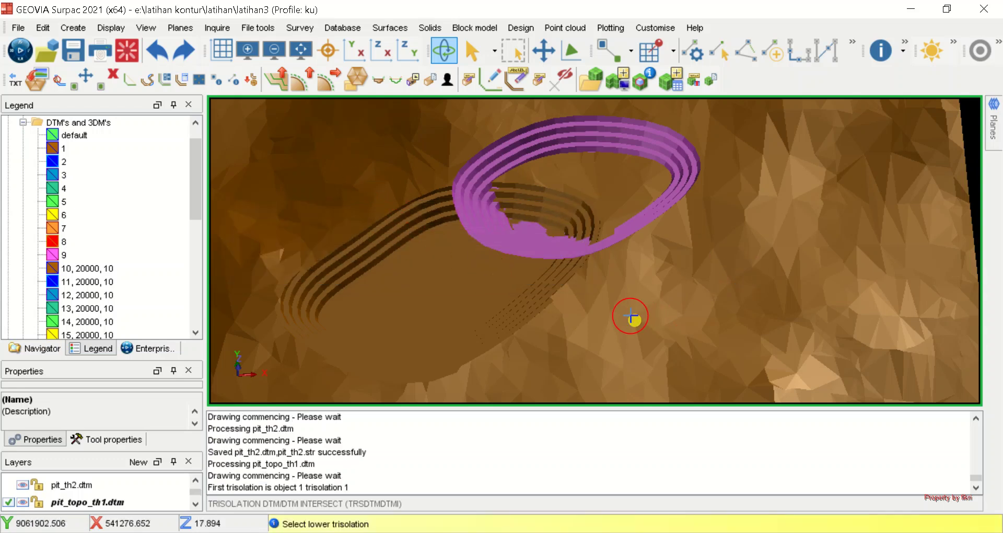
pyautogui.click(552, 132)
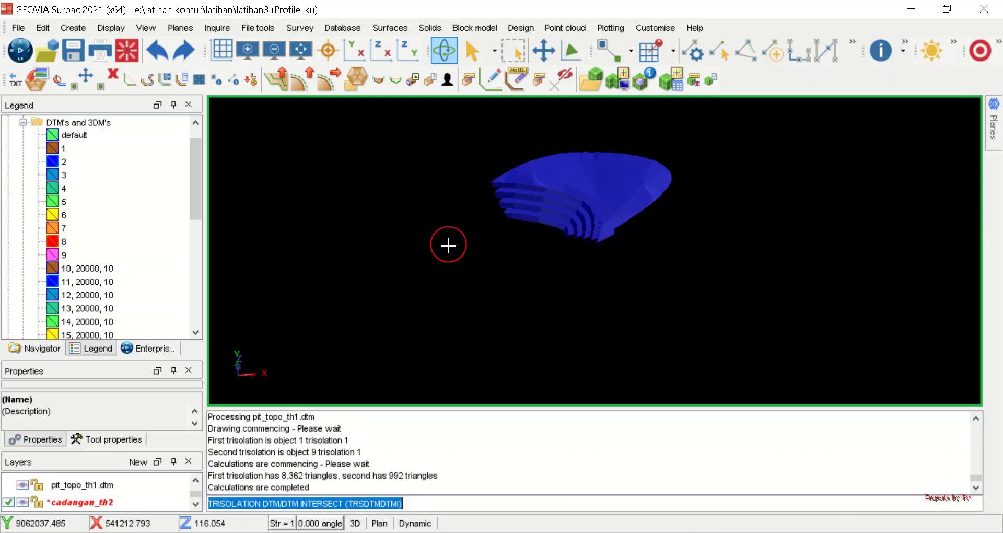
# Save the cadangan_th2 layer as the binary Surpac DTM file cadangan_th2.dtm
pyautogui.click(105, 503)
pyautogui.rightClick(107, 508)
pyautogui.click(183, 532)
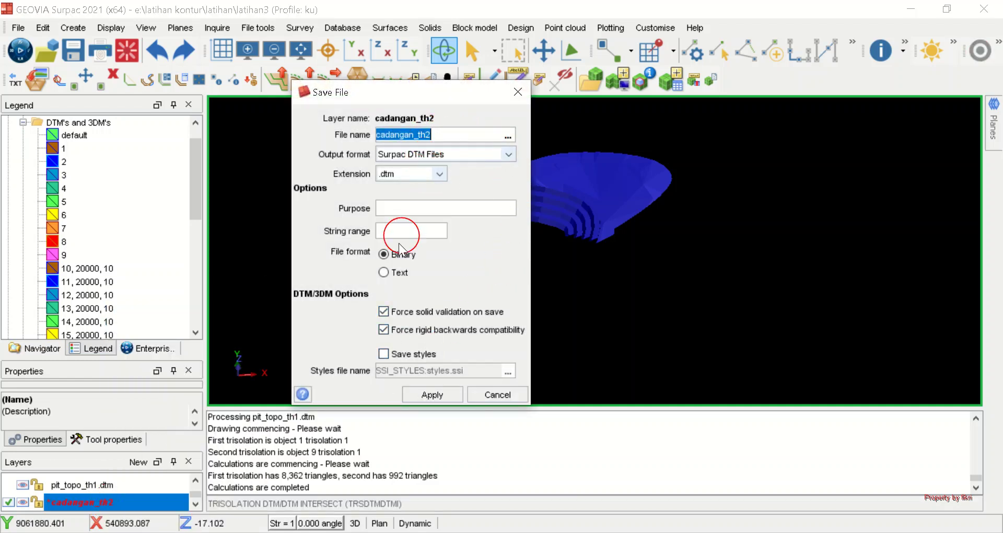
pyautogui.click(434, 395)
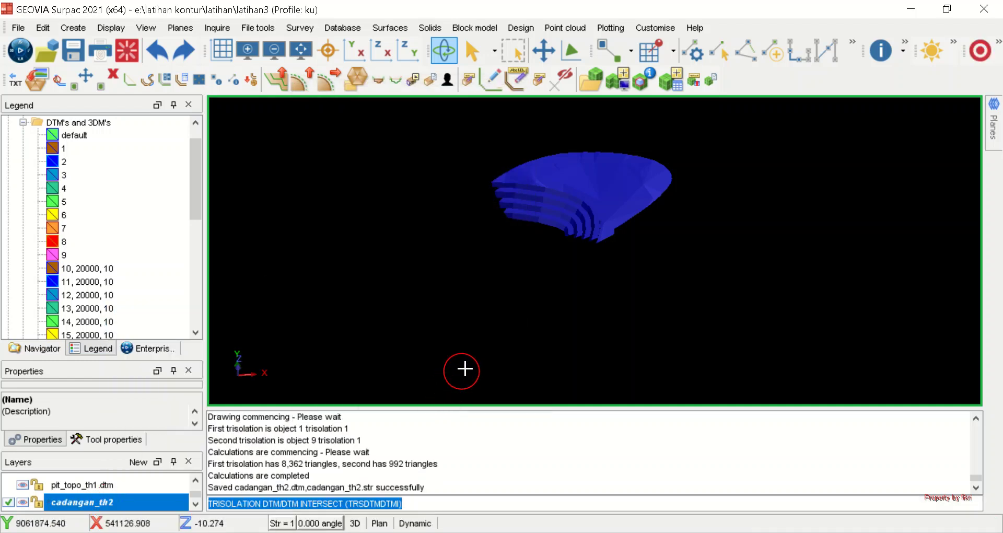
# Clear the graphics and load pit_topo_th1.dtm and pit_th2.dtm together, focusing on the overlapping pits
pyautogui.click(130, 55)
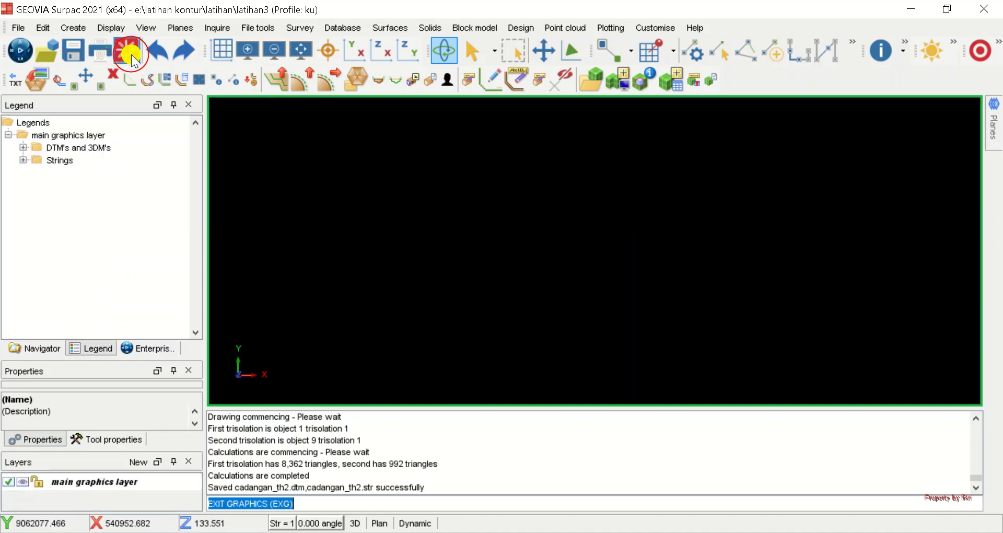
pyautogui.click(24, 350)
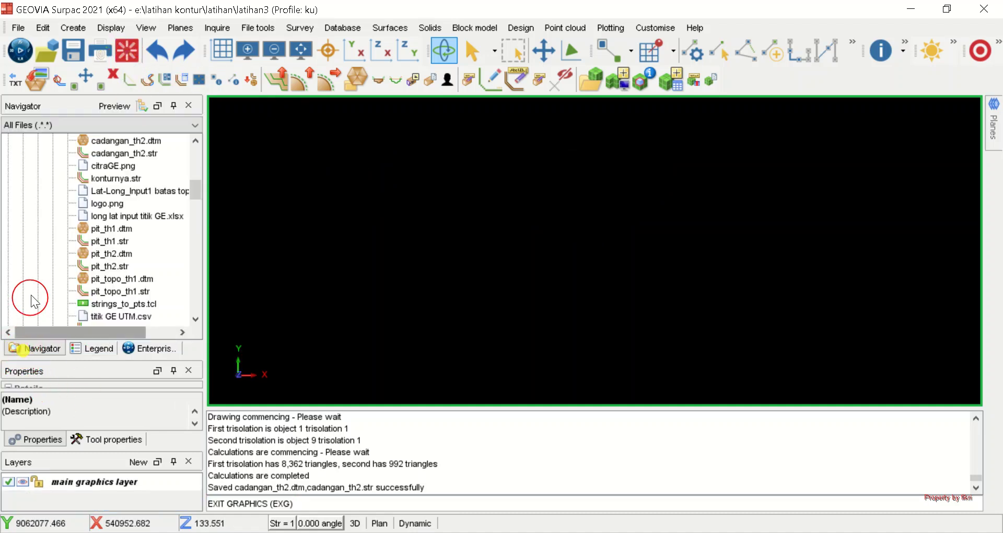
pyautogui.moveTo(127, 281); pyautogui.dragTo(477, 257)
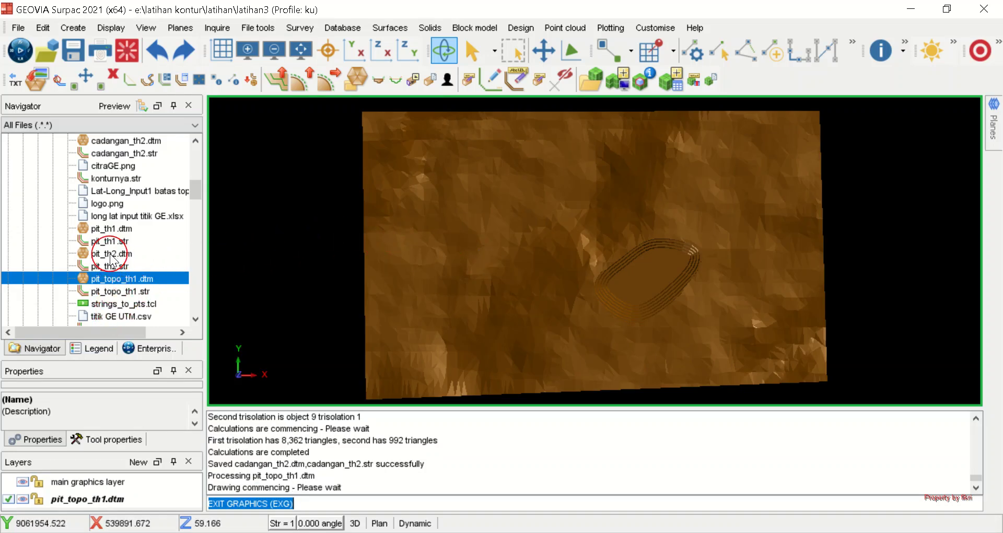
pyautogui.moveTo(117, 254); pyautogui.dragTo(522, 242)
pyautogui.scroll(-2, 677, 244)
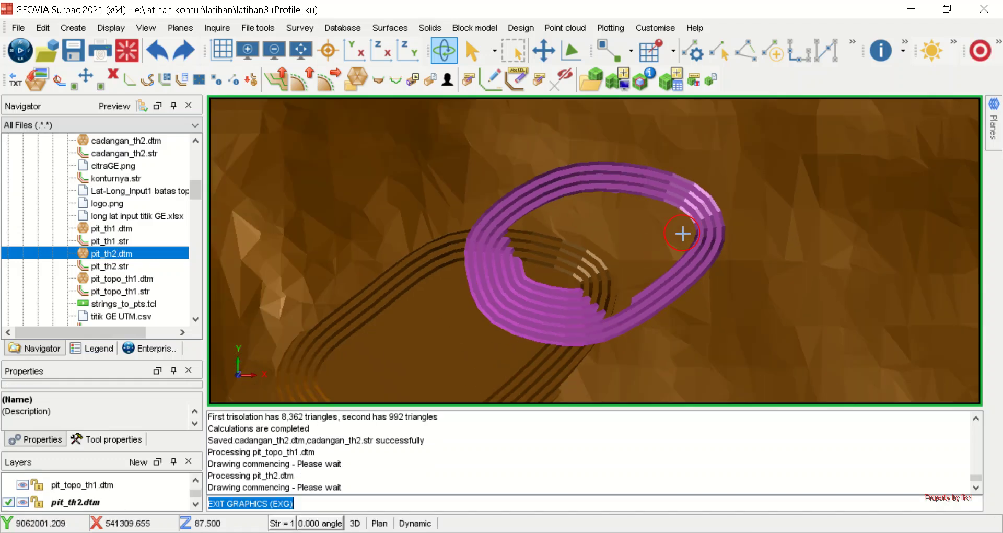
# Combine pit_topo_th1 and pit_th2 by extracting their lower triangles into graphics layer pit_topo_th2 as object 1
pyautogui.moveTo(599, 279); pyautogui.dragTo(607, 253)
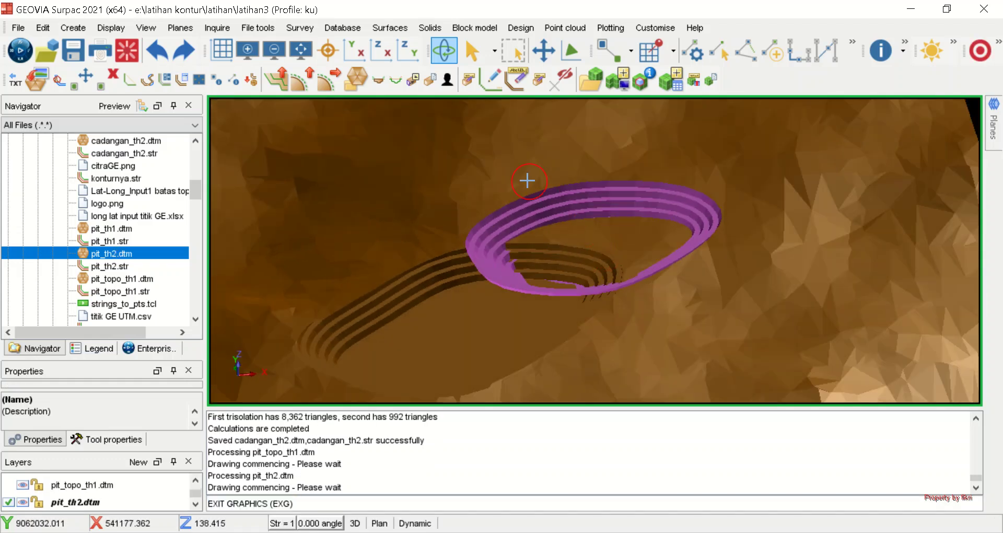
pyautogui.click(391, 28)
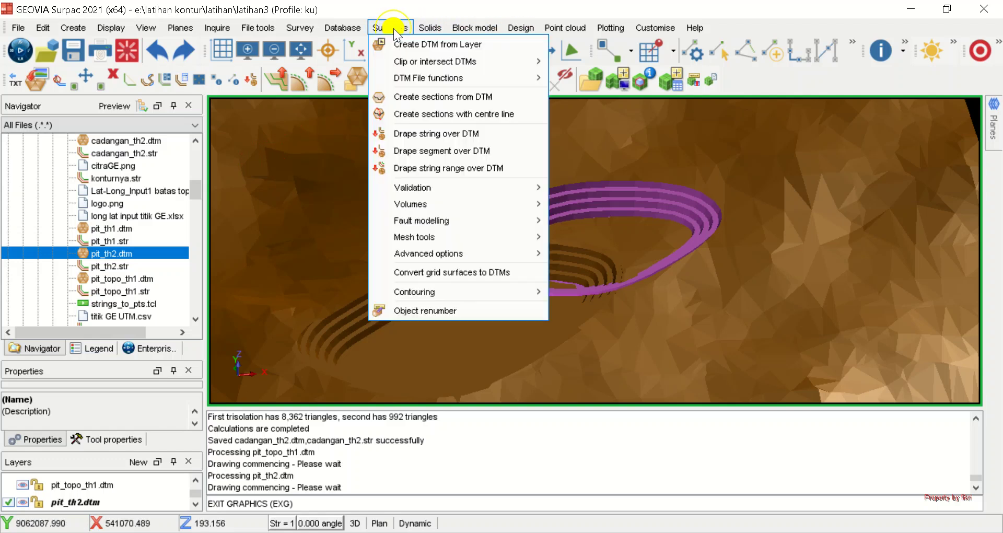
pyautogui.moveTo(522, 59)
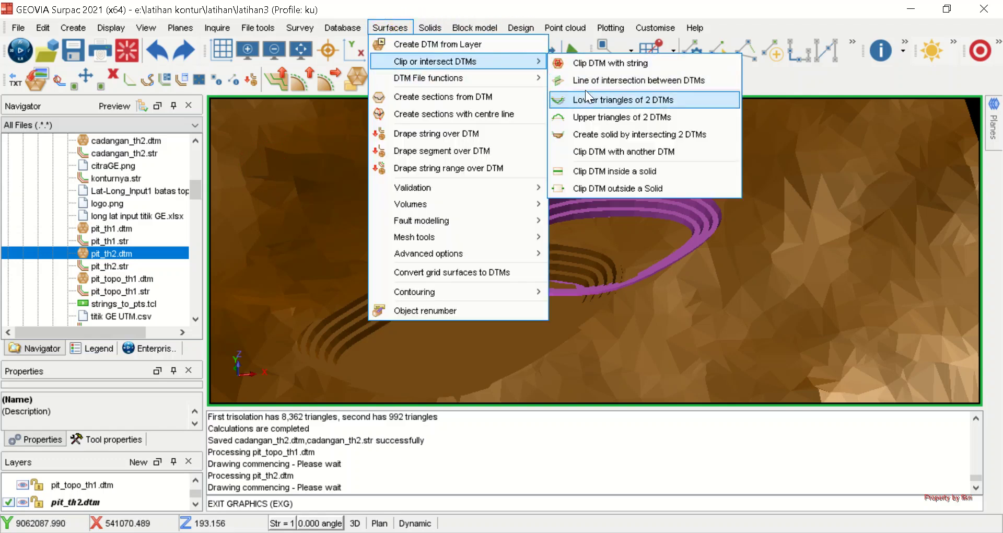
pyautogui.click(790, 79)
pyautogui.click(395, 81)
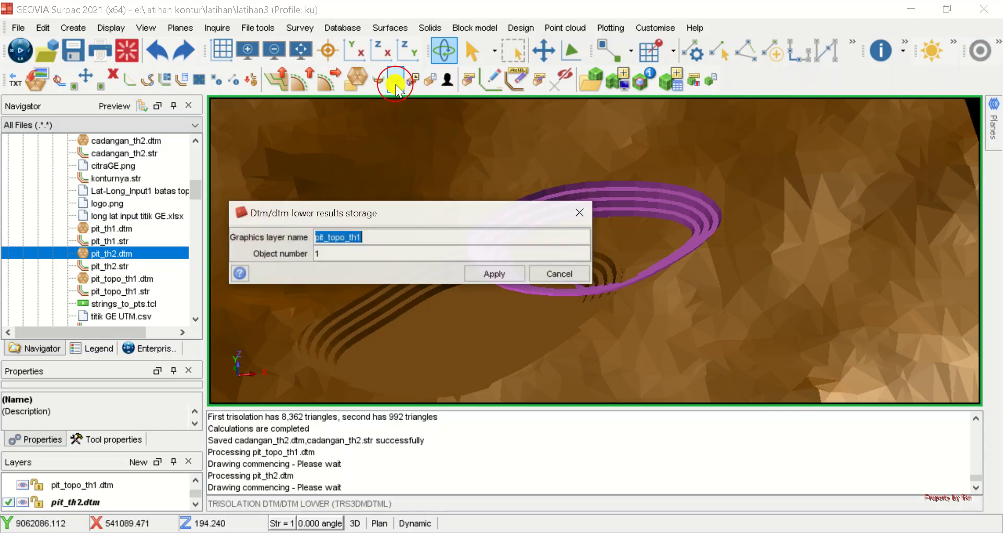
pyautogui.click(420, 237)
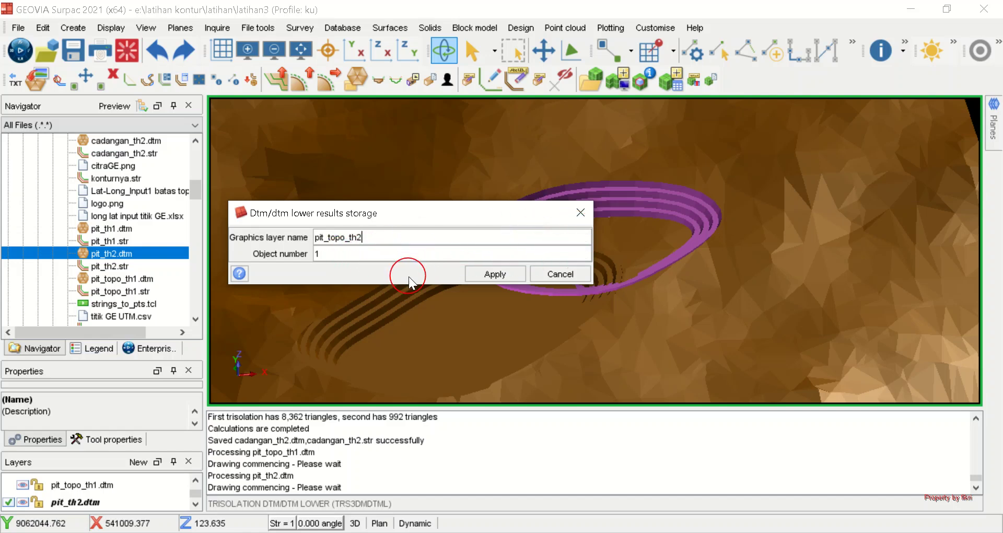
pyautogui.click(502, 276)
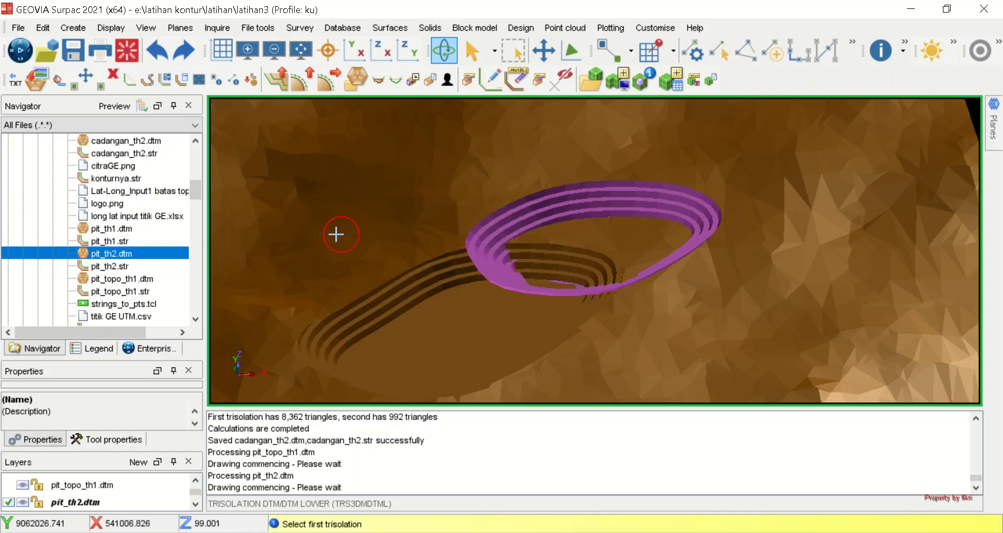
pyautogui.click(414, 234)
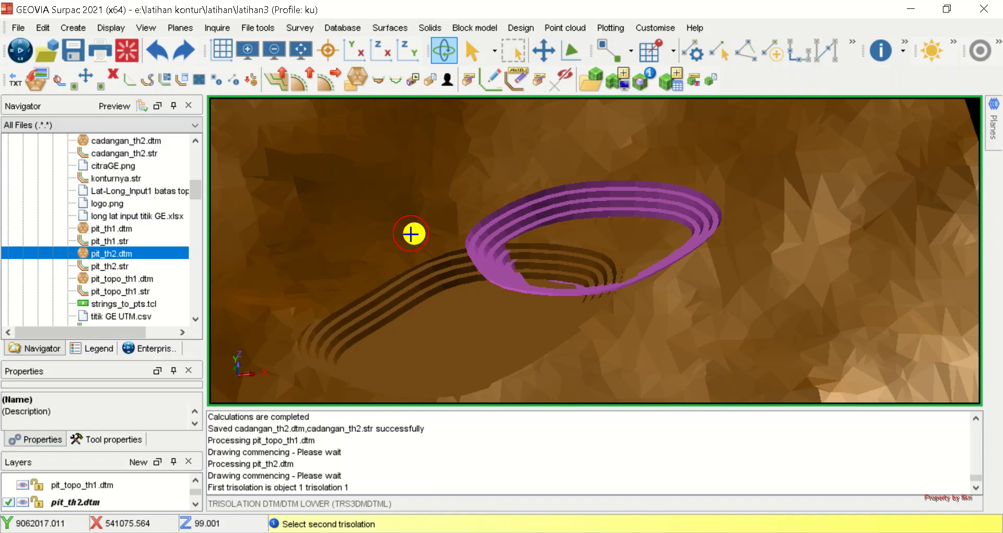
pyautogui.click(516, 218)
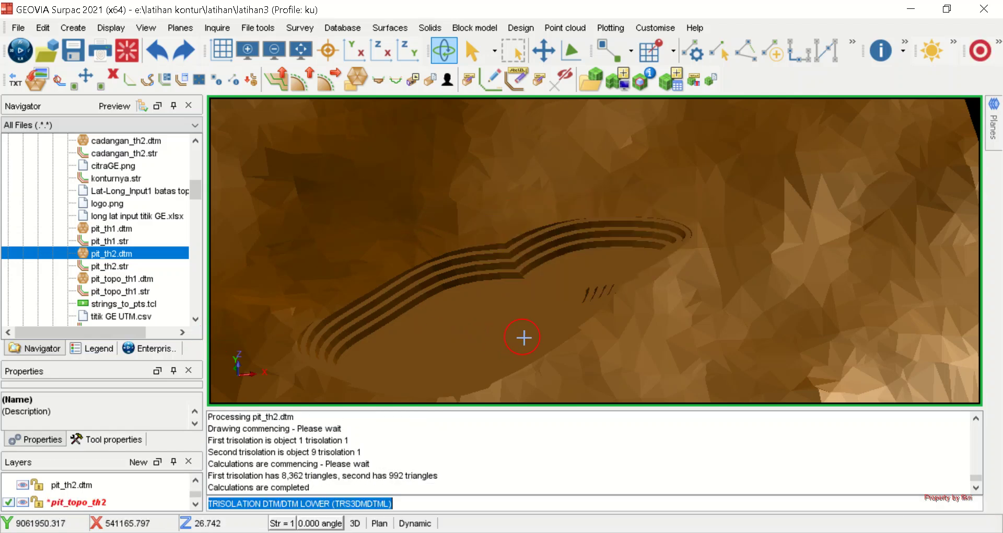
pyautogui.moveTo(572, 343); pyautogui.dragTo(507, 343)
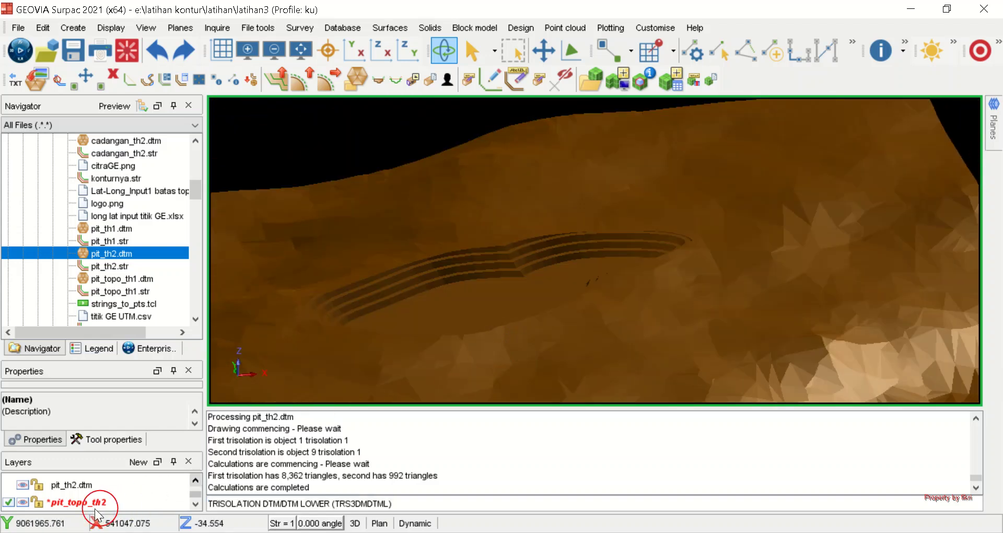
# Save the pit_topo_th2 layer as the binary Surpac DTM file pit_topo_th2.dtm
pyautogui.rightClick(77, 505)
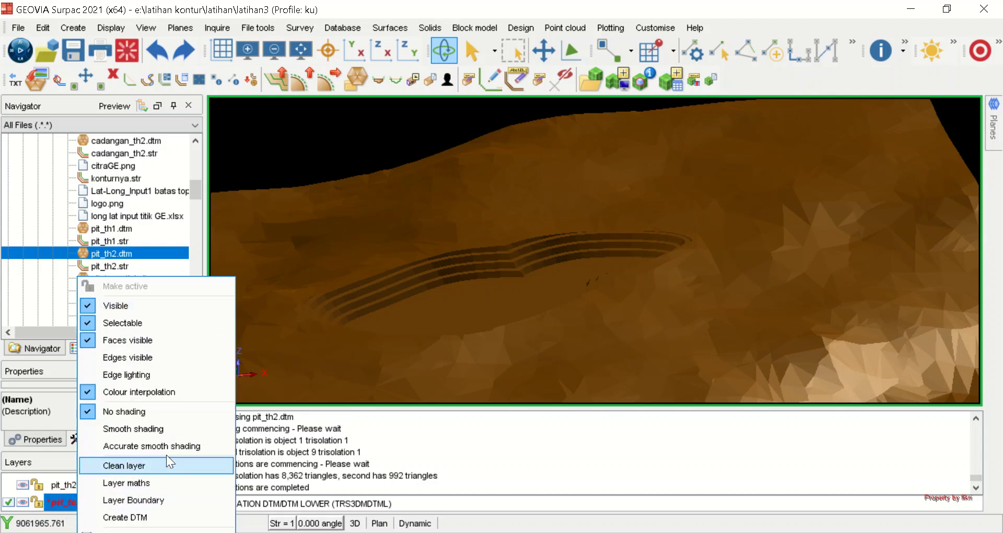
pyautogui.click(152, 530)
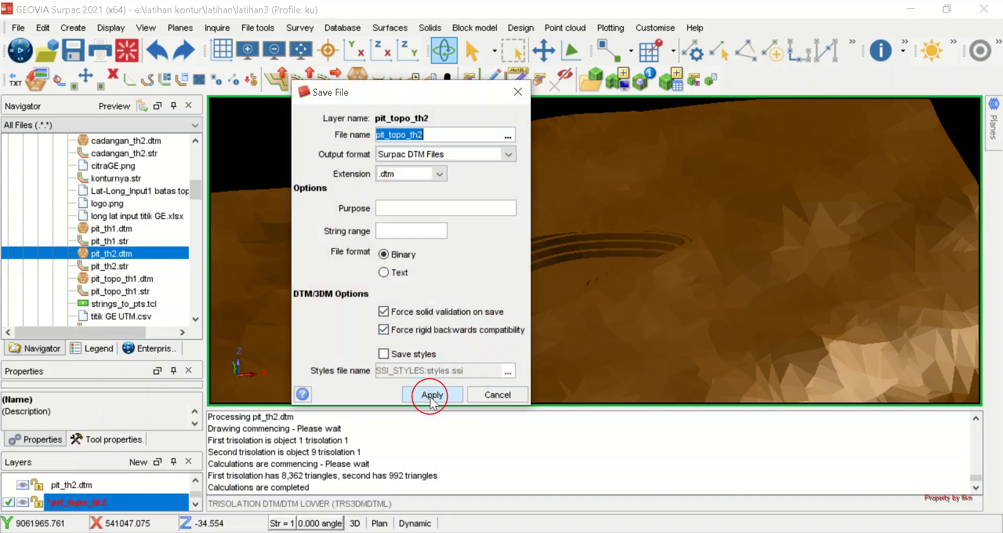
pyautogui.click(429, 397)
pyautogui.scroll(-4, 675, 242)
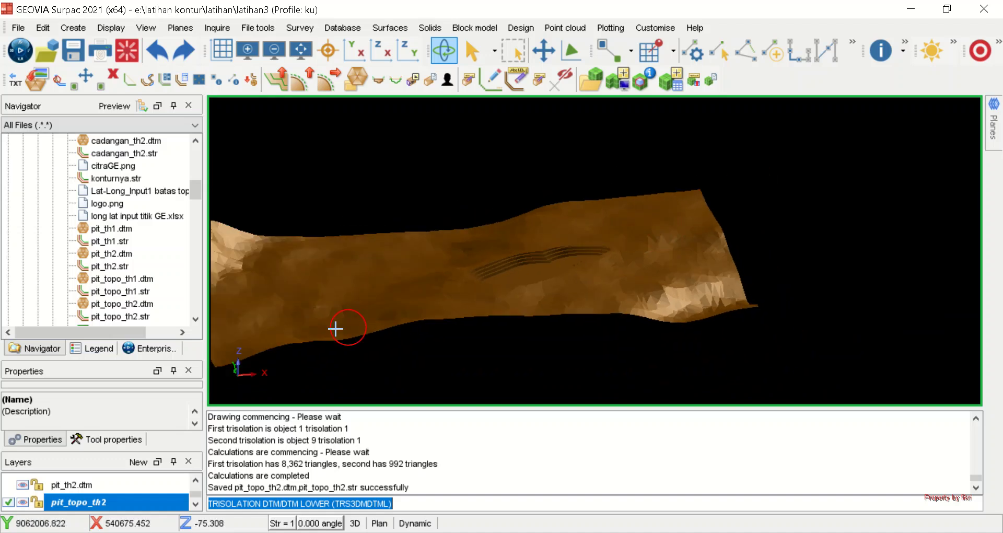
# Clear the graphics, load pit_topo_th2.dtm on its own and inspect the combined pit surface, ending with the whole surface in view
pyautogui.click(127, 52)
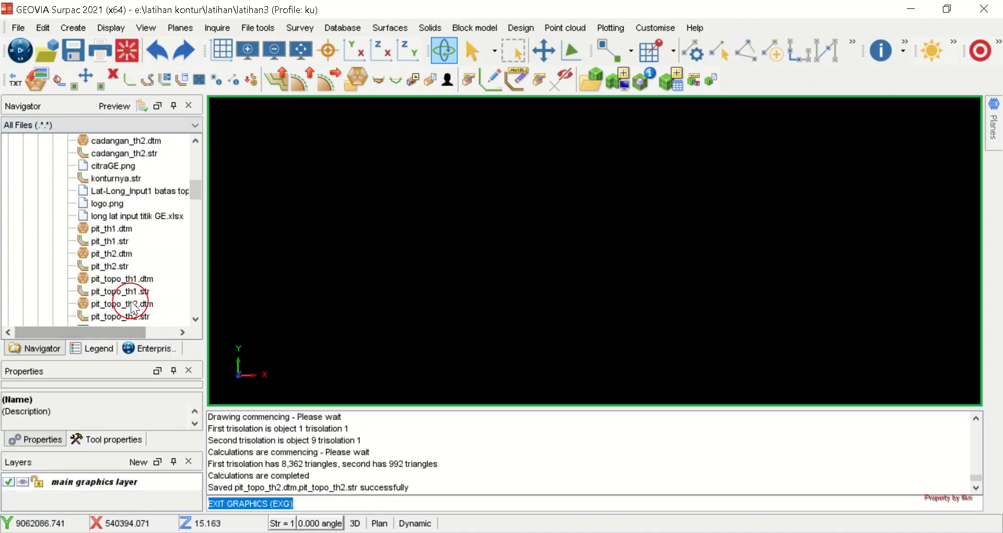
pyautogui.moveTo(135, 307); pyautogui.dragTo(548, 231)
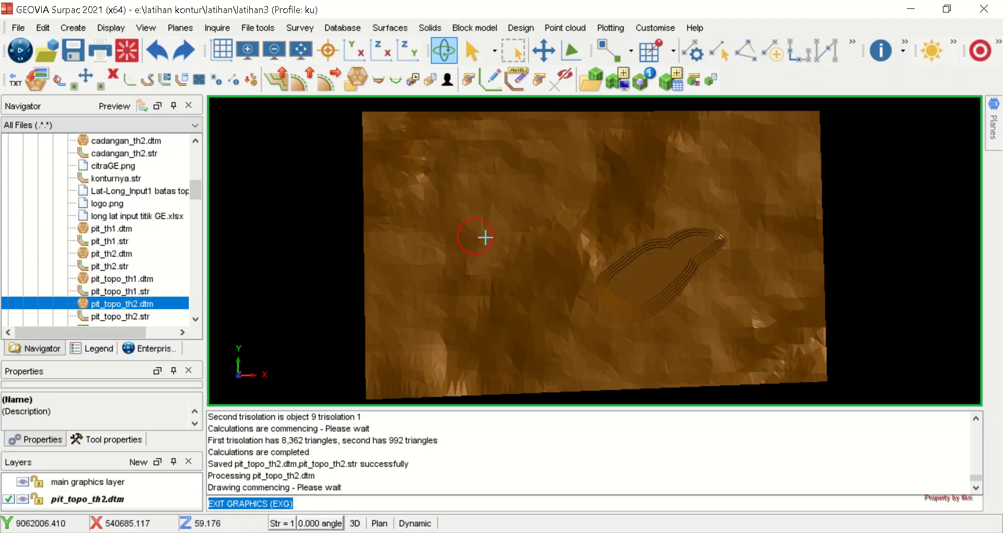
pyautogui.scroll(5, 671, 270)
pyautogui.moveTo(613, 309)
pyautogui.mouseDown()
pyautogui.moveTo(604, 293)
pyautogui.moveTo(617, 303)
pyautogui.mouseUp()
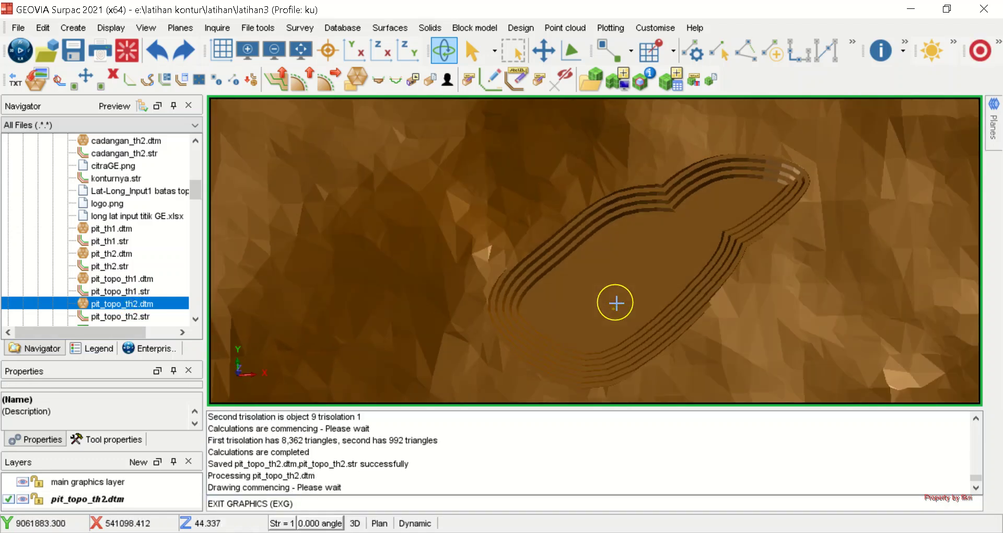
pyautogui.scroll(-3, 601, 262)
pyautogui.scroll(-2, 599, 258)
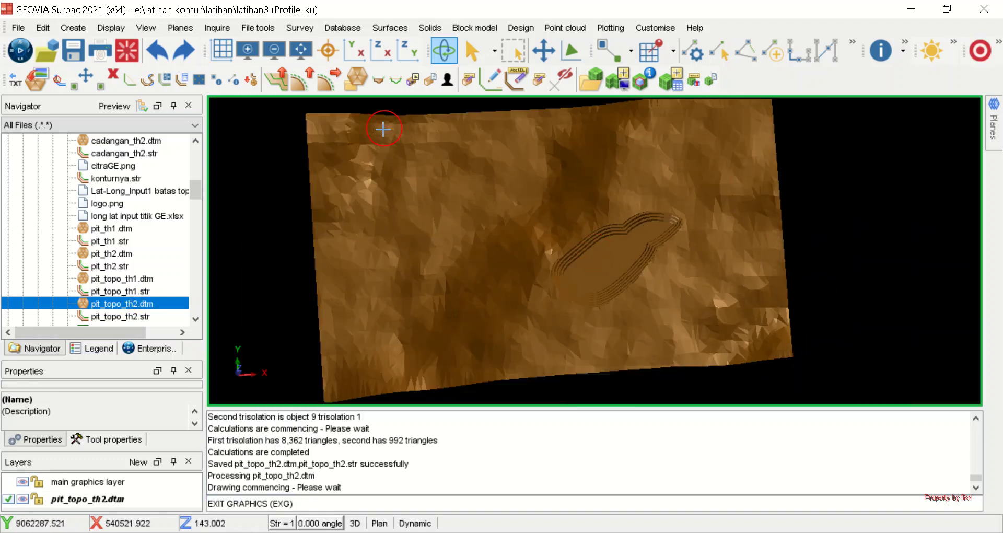
pyautogui.click(301, 49)
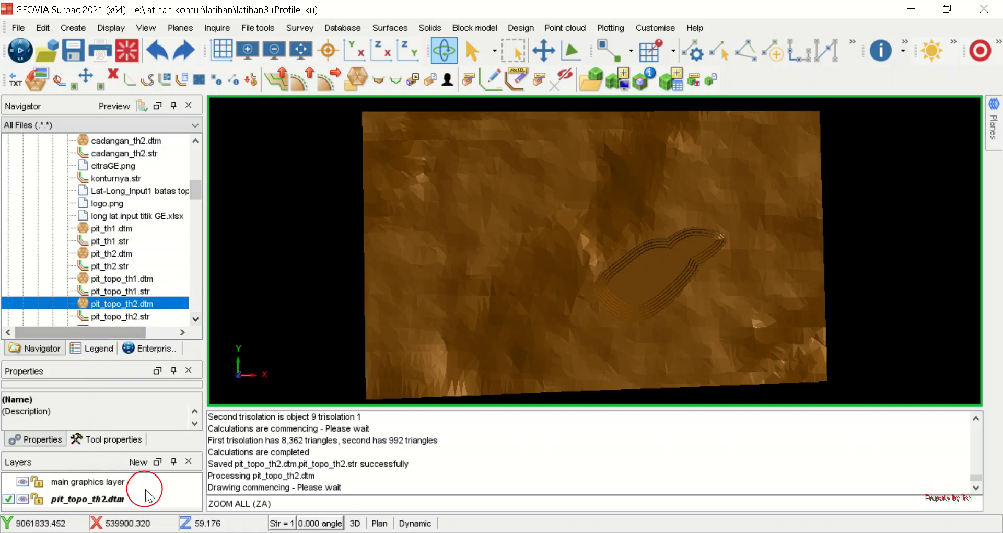
# Create a new layer named pit_th3 and start a new digitised string numbered 1 in it
pyautogui.click(137, 462)
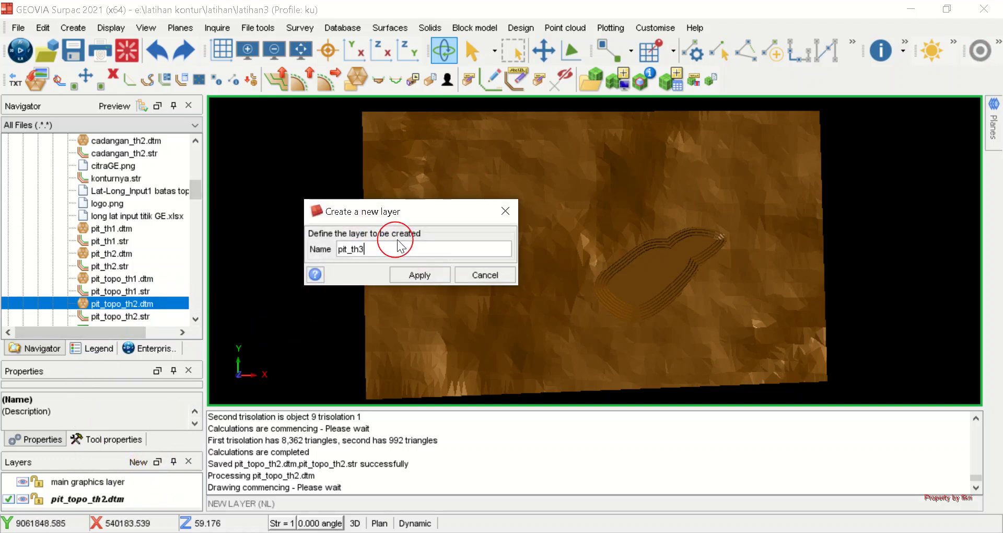
pyautogui.click(423, 273)
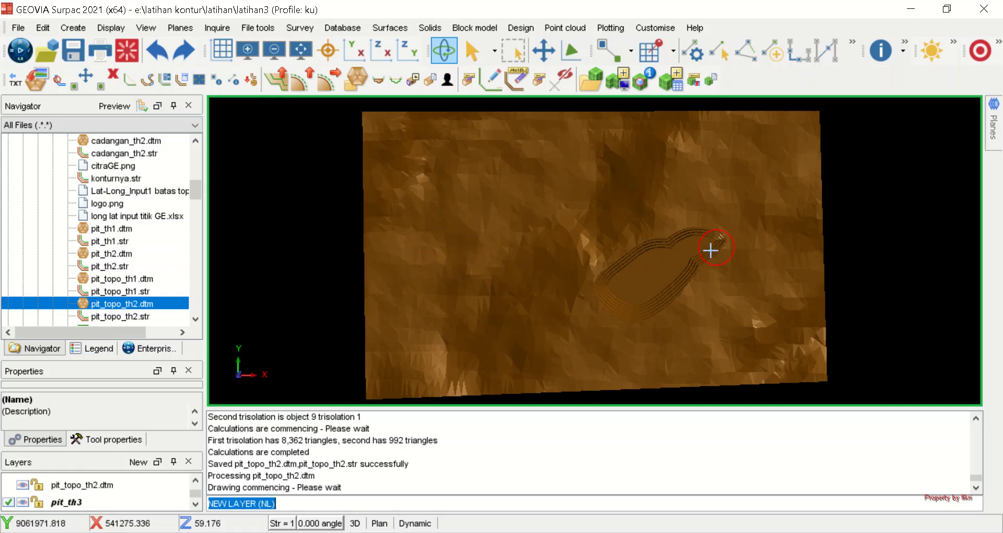
pyautogui.click(688, 53)
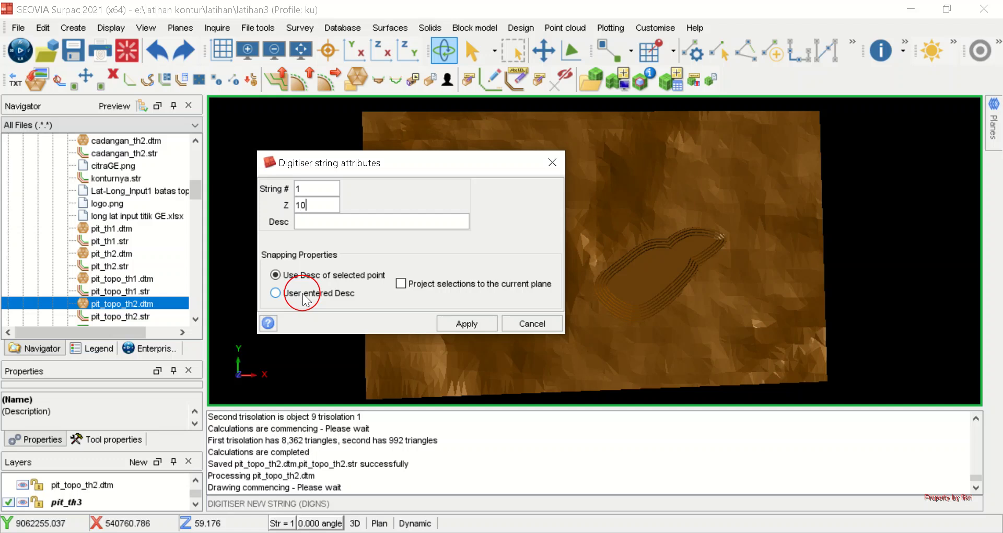
pyautogui.click(467, 324)
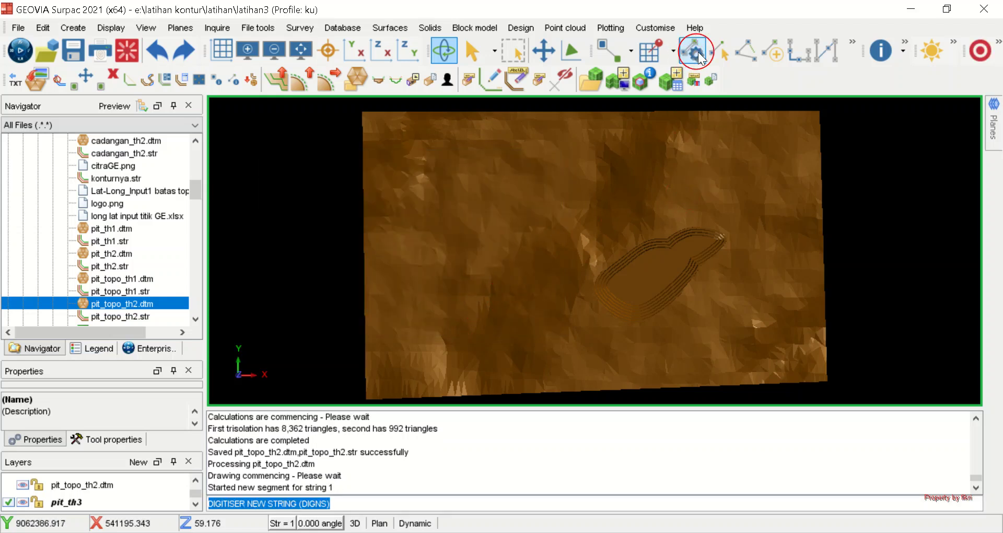
# Digitise a closed 13-point outline for the third-year pit, overlapping the southeast side of the existing pit
pyautogui.click(717, 52)
pyautogui.scroll(4, 728, 268)
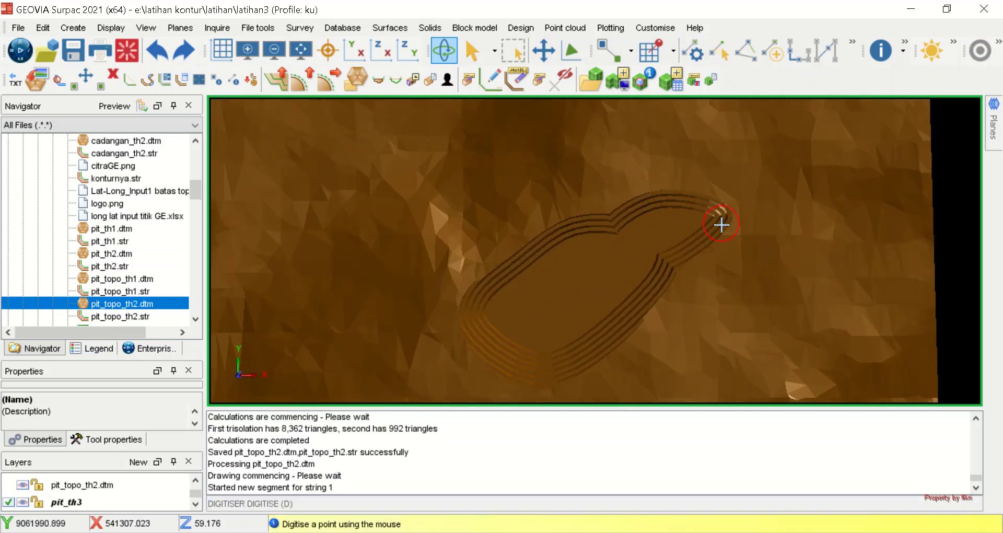
pyautogui.scroll(-2, 722, 225)
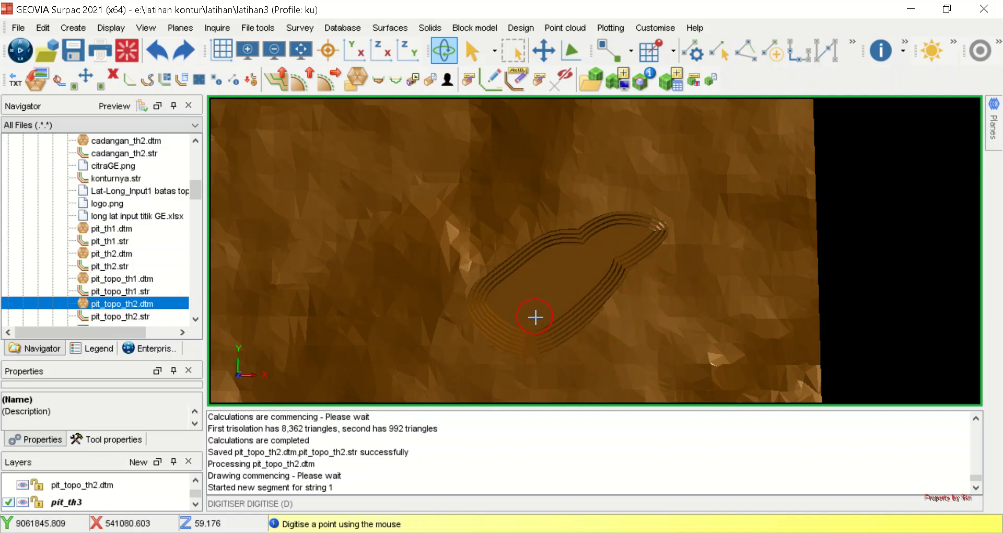
pyautogui.click(535, 317)
pyautogui.click(564, 291)
pyautogui.click(587, 267)
pyautogui.click(618, 240)
pyautogui.click(656, 232)
pyautogui.click(692, 250)
pyautogui.click(723, 271)
pyautogui.click(731, 297)
pyautogui.click(693, 335)
pyautogui.click(656, 362)
pyautogui.click(606, 376)
pyautogui.click(561, 365)
pyautogui.click(540, 336)
pyautogui.rightClick(547, 324)
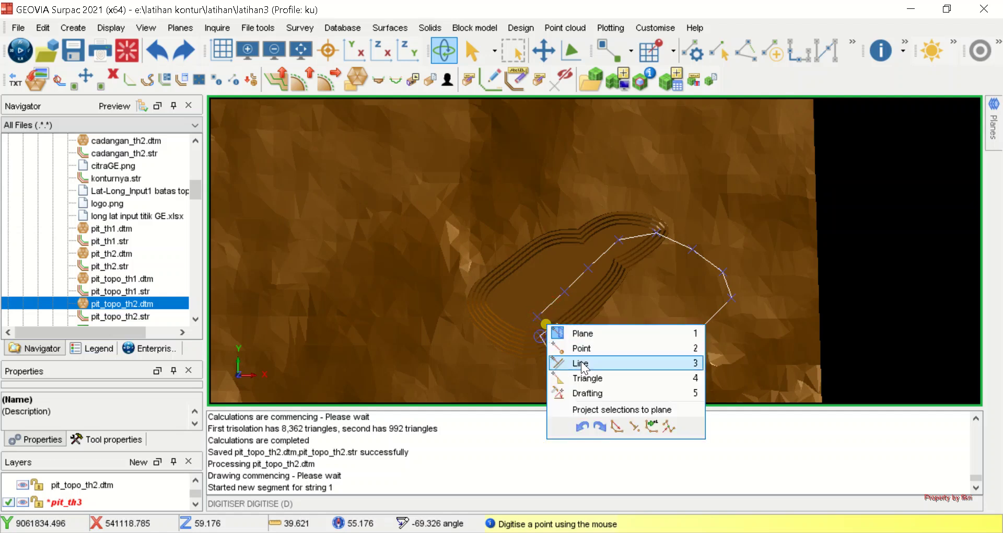
pyautogui.click(617, 423)
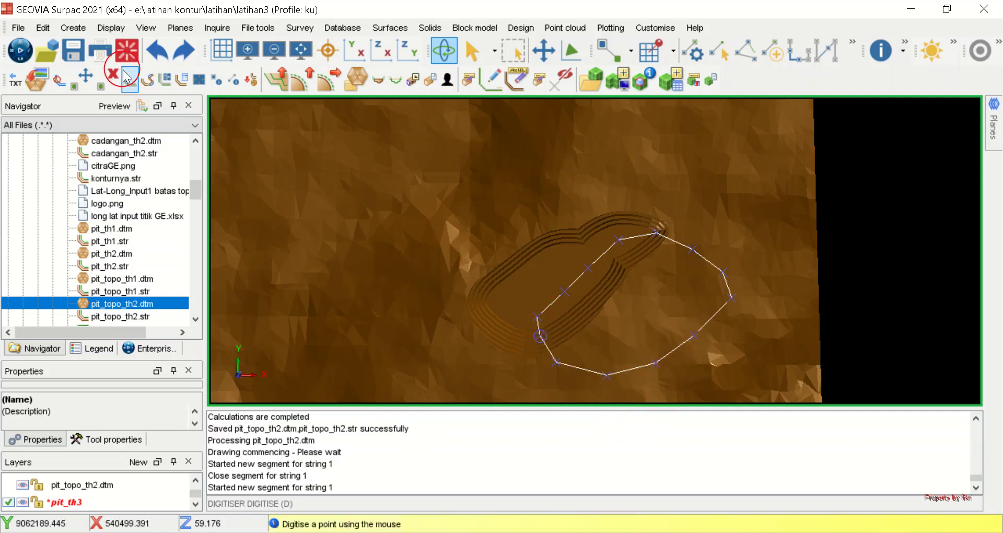
# Smooth the pit_th3 outline with spline smoothing at 3 lines per segment and check its height against the surface
pyautogui.click(148, 79)
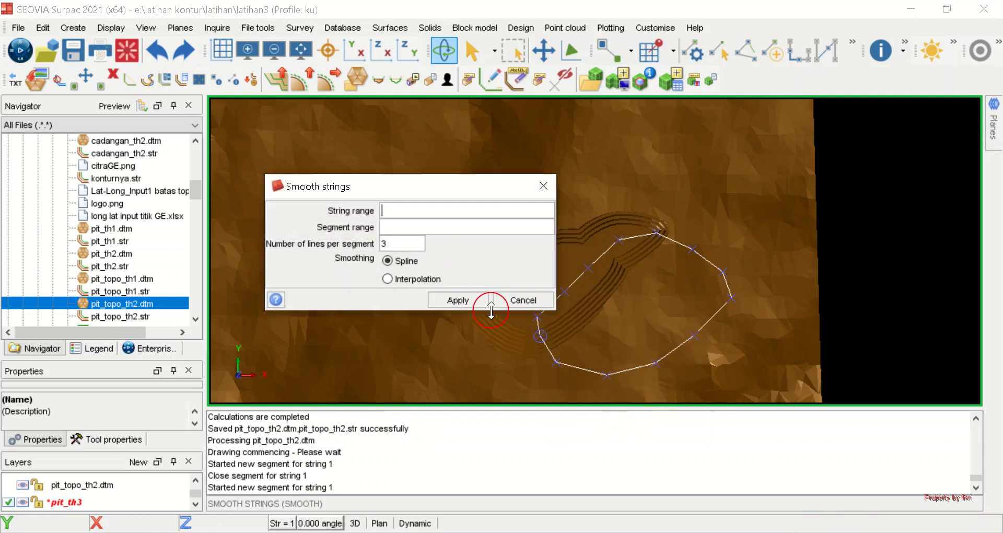
pyautogui.click(470, 300)
pyautogui.moveTo(666, 391); pyautogui.dragTo(673, 344)
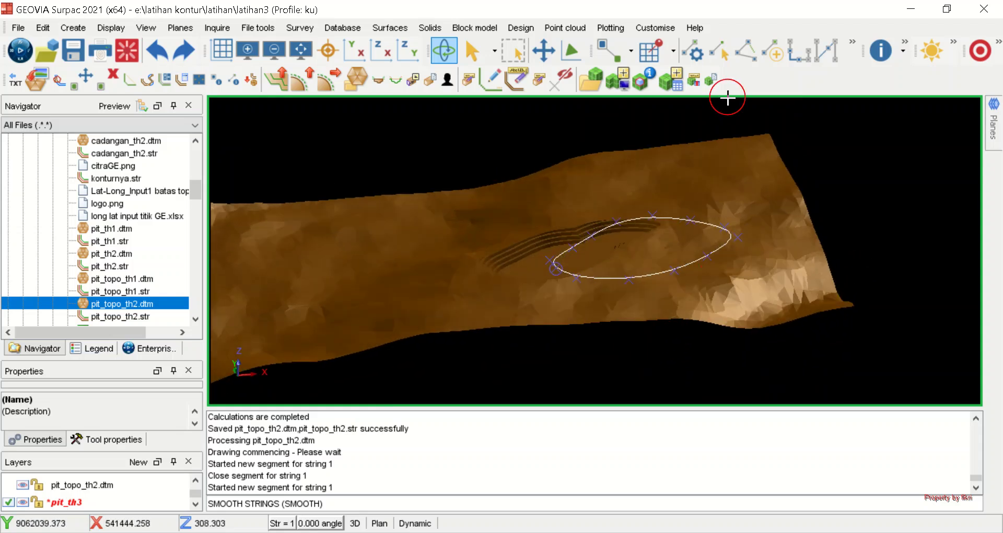
pyautogui.moveTo(621, 272); pyautogui.dragTo(625, 262)
pyautogui.scroll(3, 654, 231)
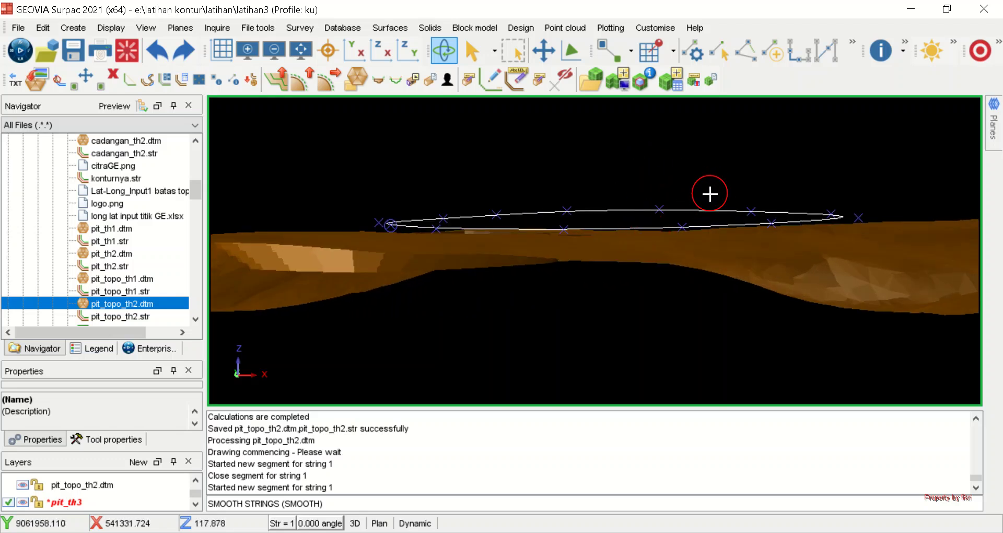
pyautogui.click(902, 51)
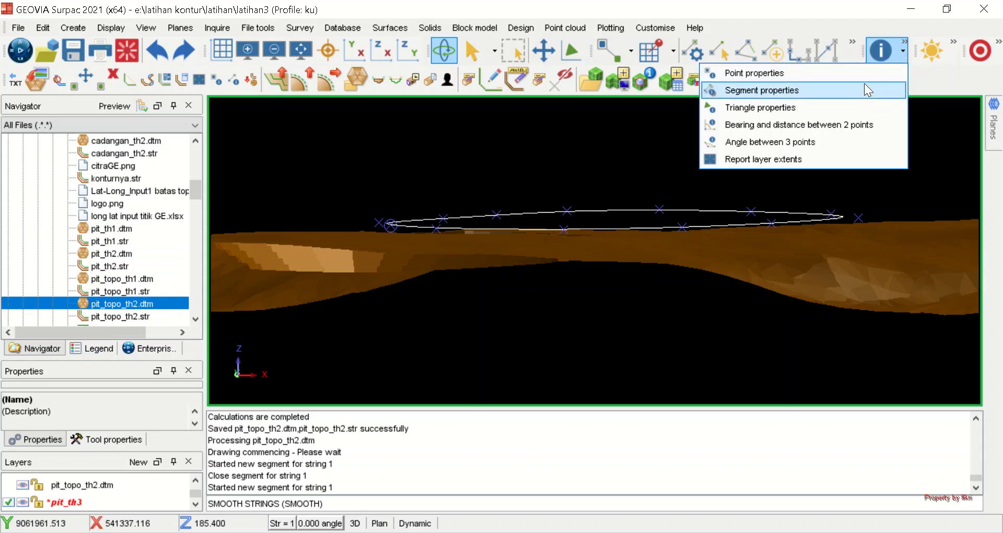
pyautogui.click(897, 47)
pyautogui.click(897, 47)
pyautogui.click(897, 48)
pyautogui.click(896, 48)
# Set the z value of all points in the pit_th3 outline segment to 104 with segment maths
pyautogui.click(905, 42)
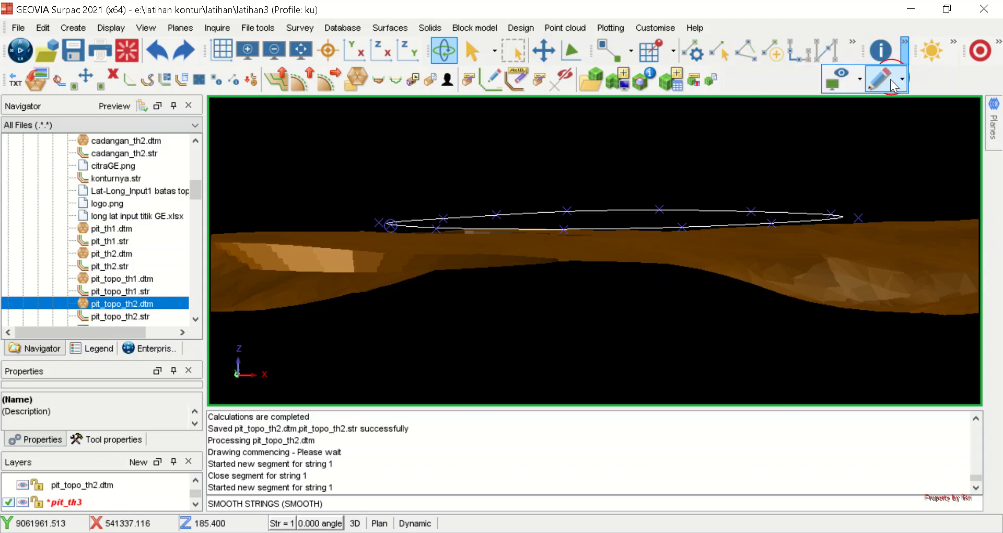
pyautogui.click(862, 87)
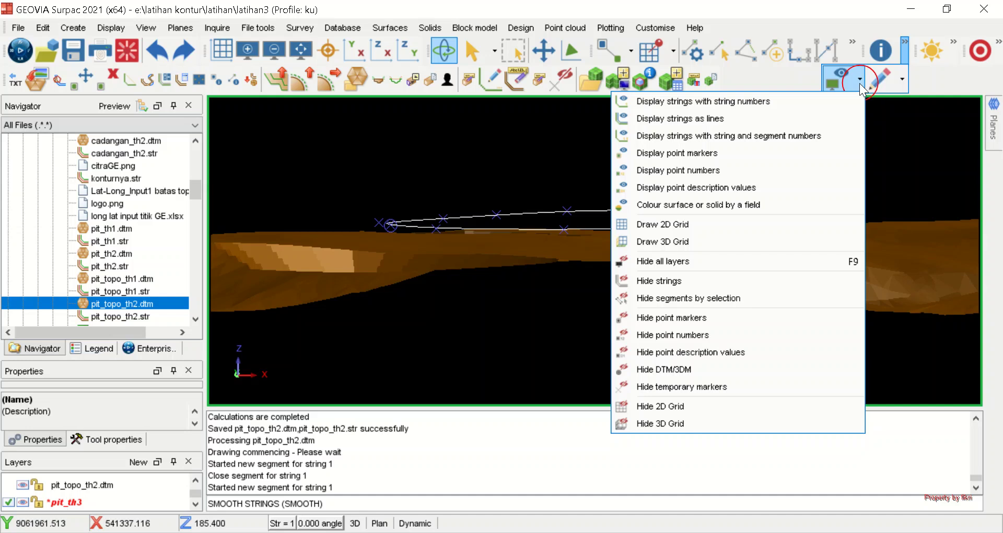
pyautogui.click(903, 79)
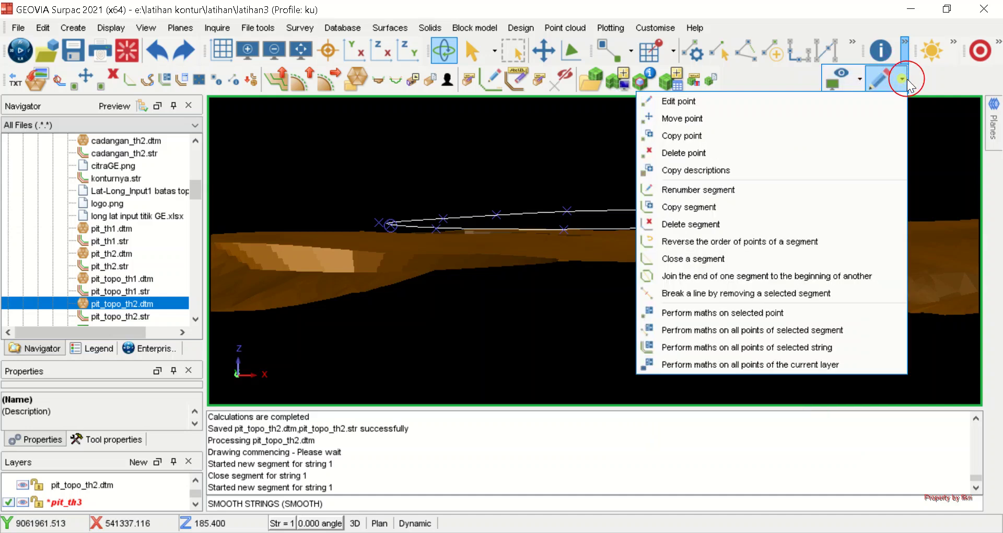
pyautogui.click(745, 331)
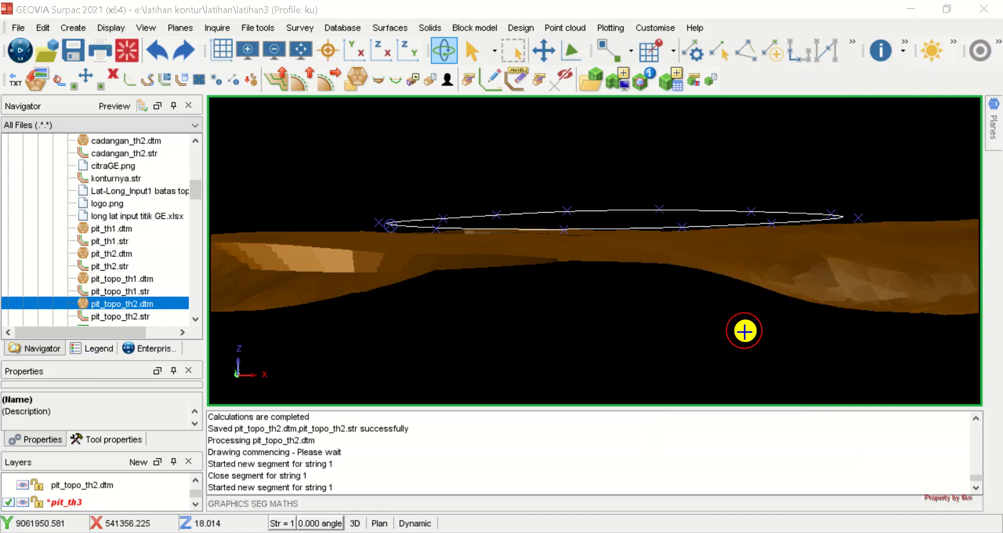
pyautogui.click(392, 157)
pyautogui.click(425, 159)
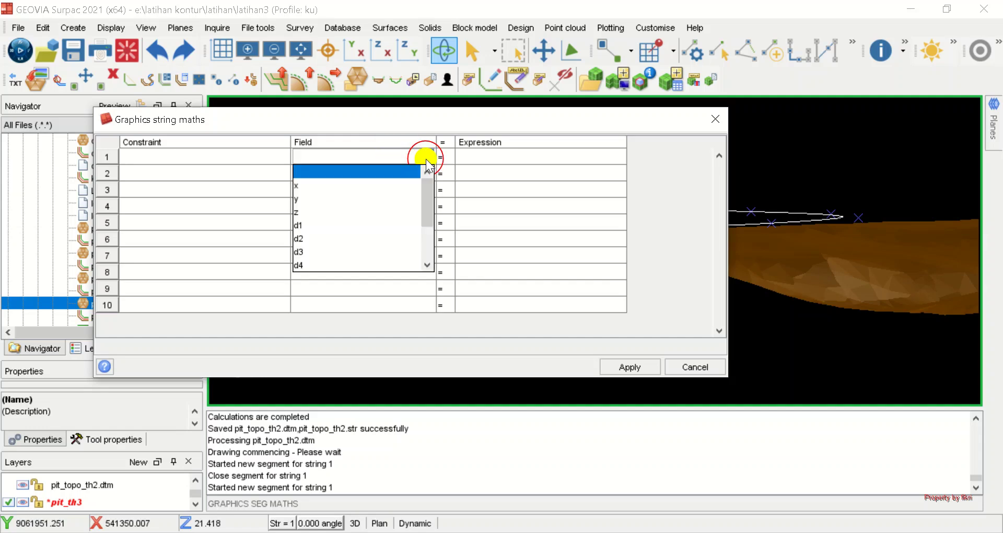
pyautogui.click(378, 211)
pyautogui.click(523, 157)
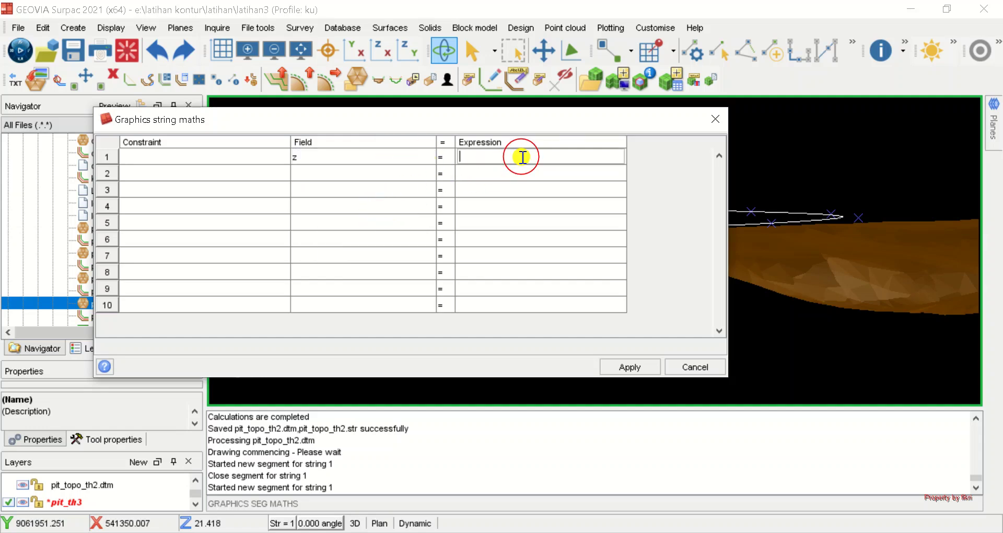
pyautogui.write('104')
pyautogui.click(631, 366)
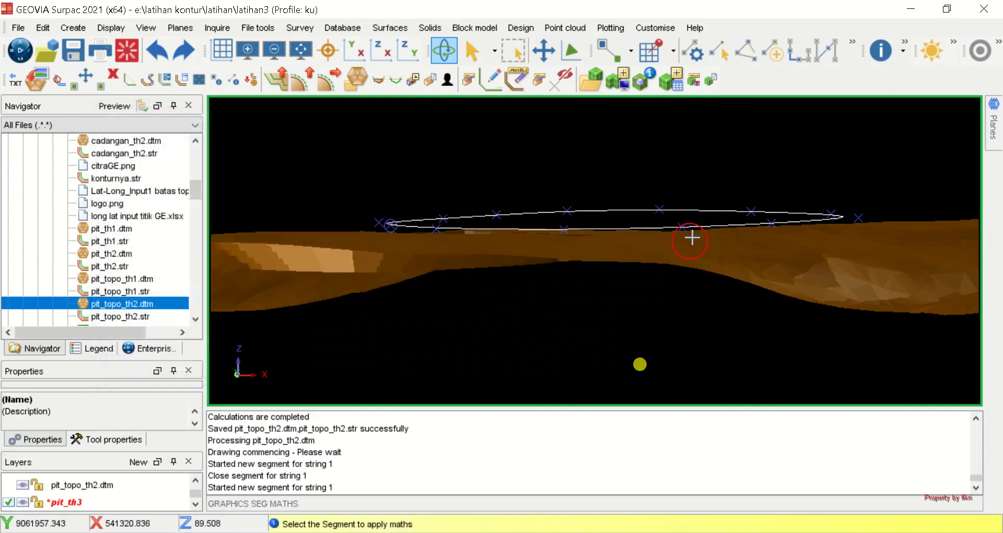
pyautogui.click(717, 211)
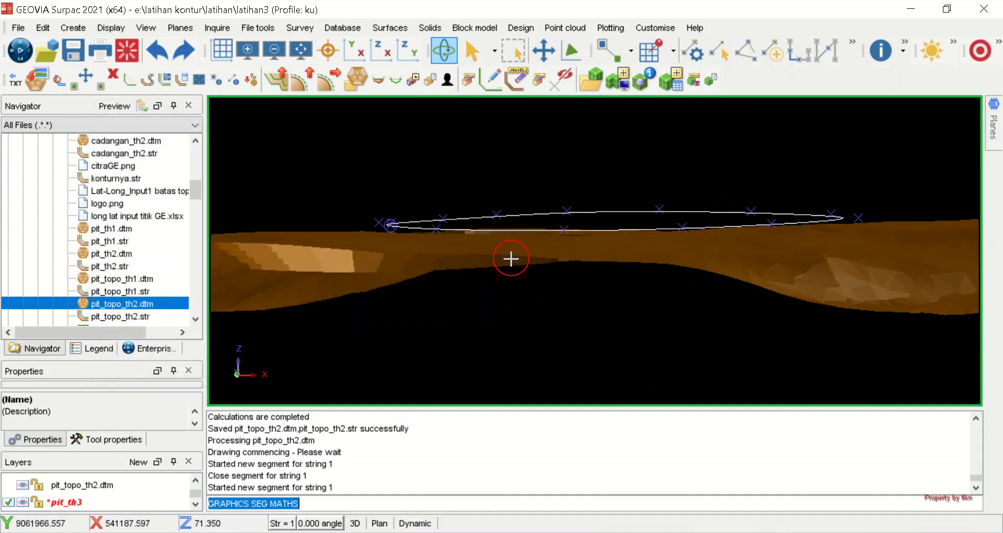
# Erase the temporary markers around the pit_th3 outline and hide the pit_topo_th2.dtm surface
pyautogui.moveTo(549, 287); pyautogui.dragTo(587, 219)
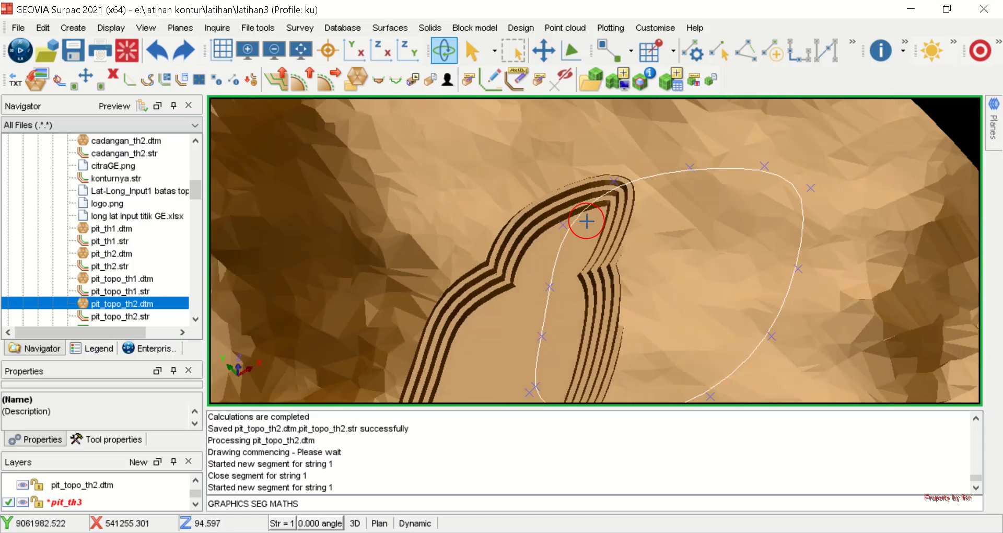
pyautogui.click(560, 78)
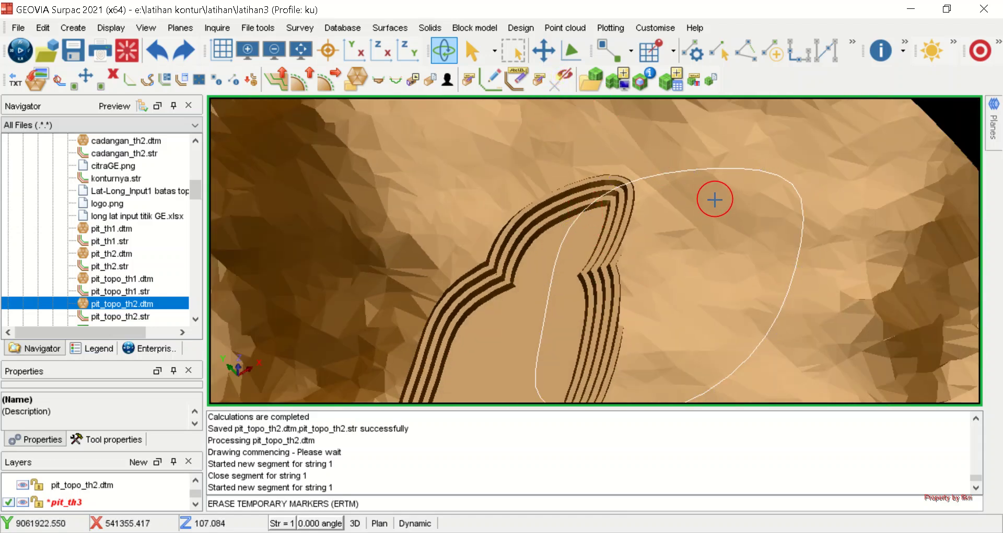
pyautogui.scroll(-3, 712, 201)
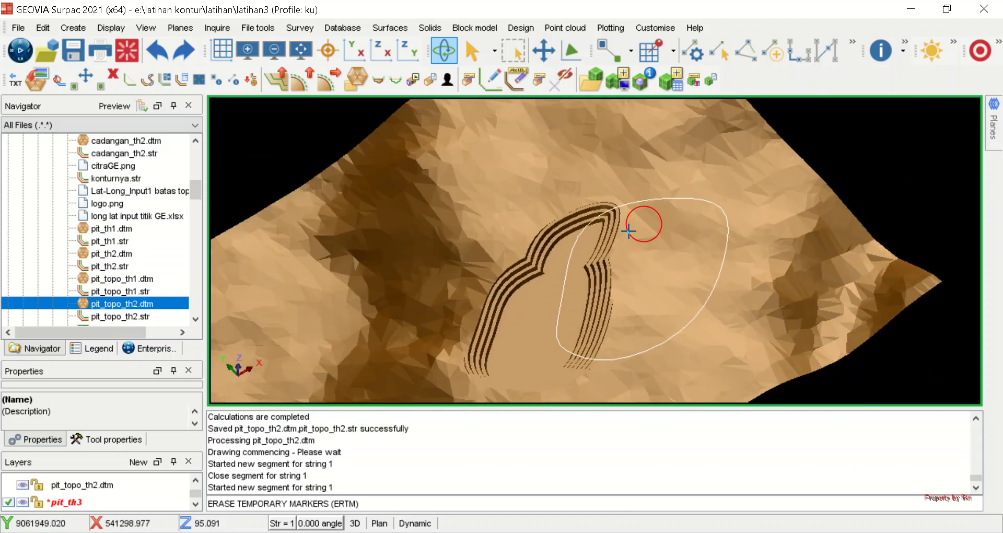
pyautogui.click(23, 485)
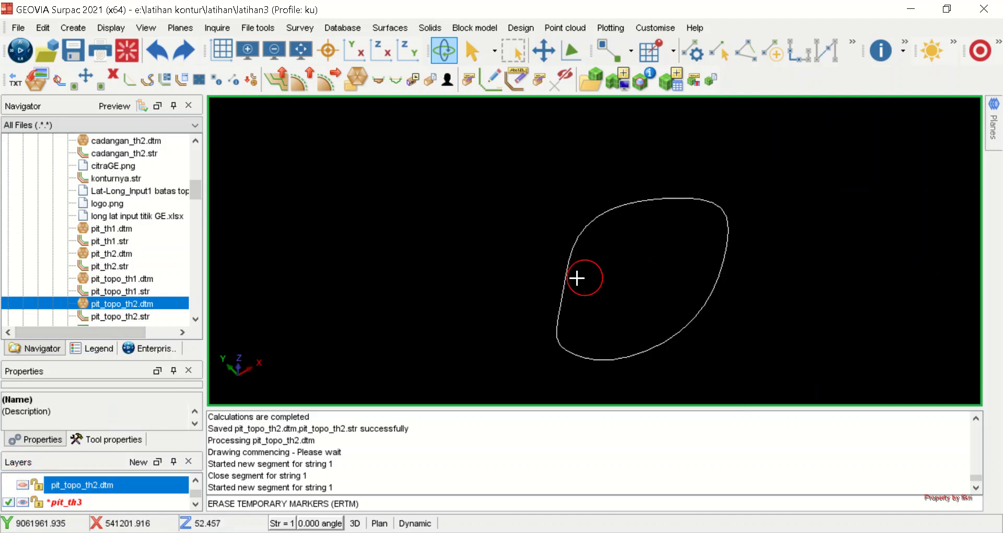
pyautogui.click(281, 80)
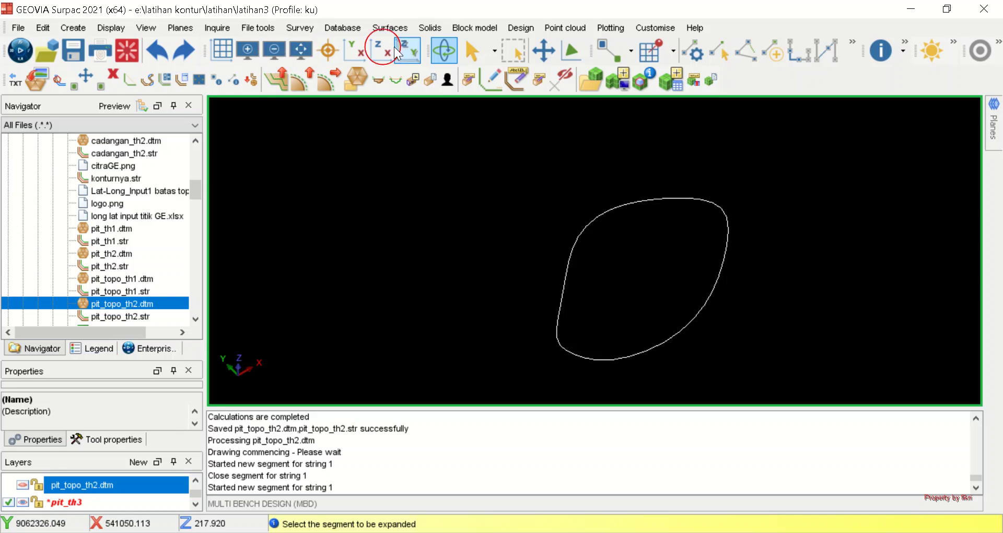
pyautogui.click(393, 29)
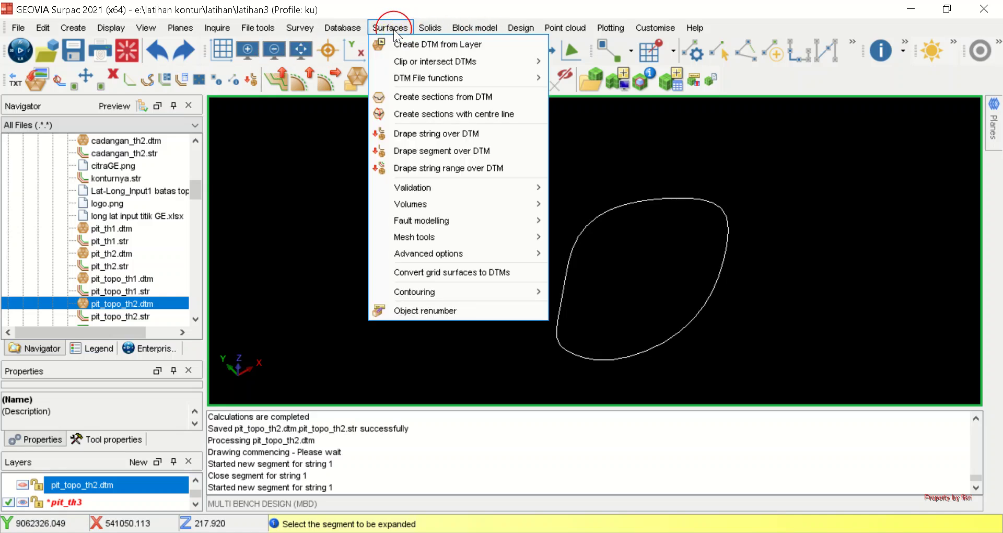
pyautogui.moveTo(532, 44)
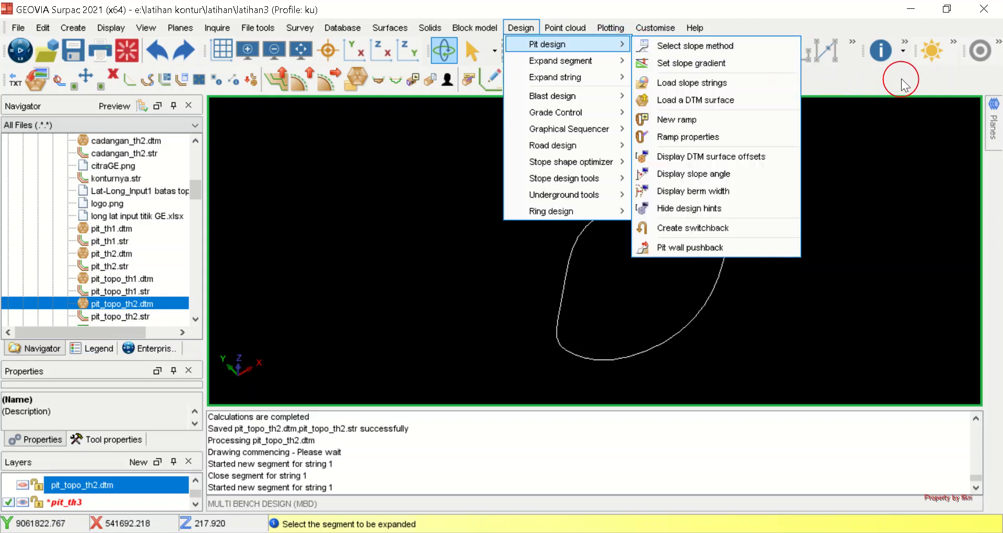
pyautogui.moveTo(612, 61)
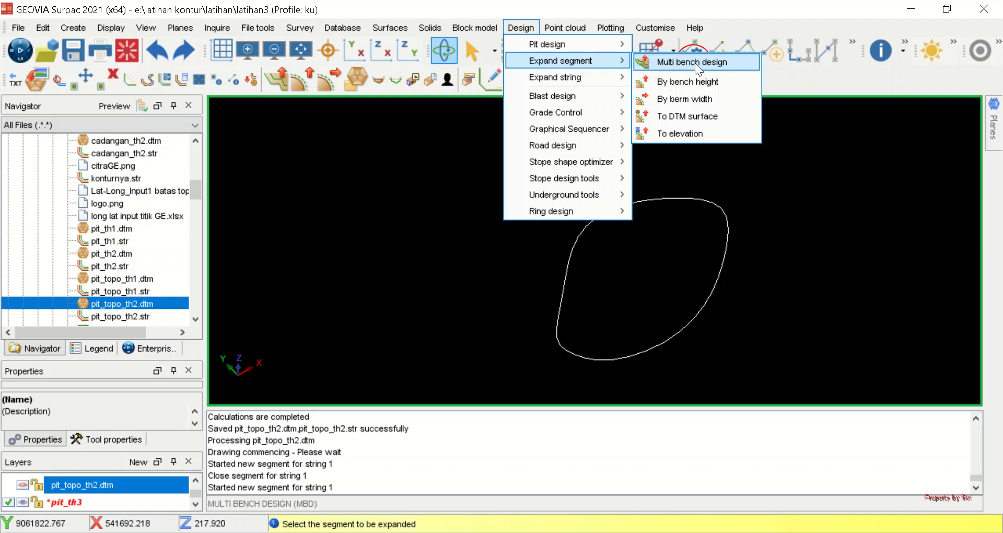
pyautogui.click(567, 2)
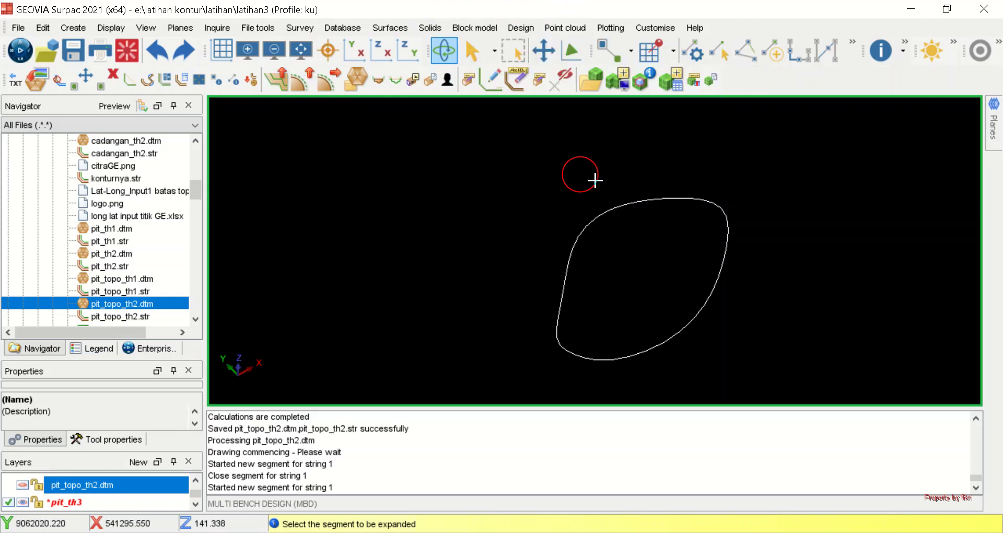
pyautogui.click(723, 260)
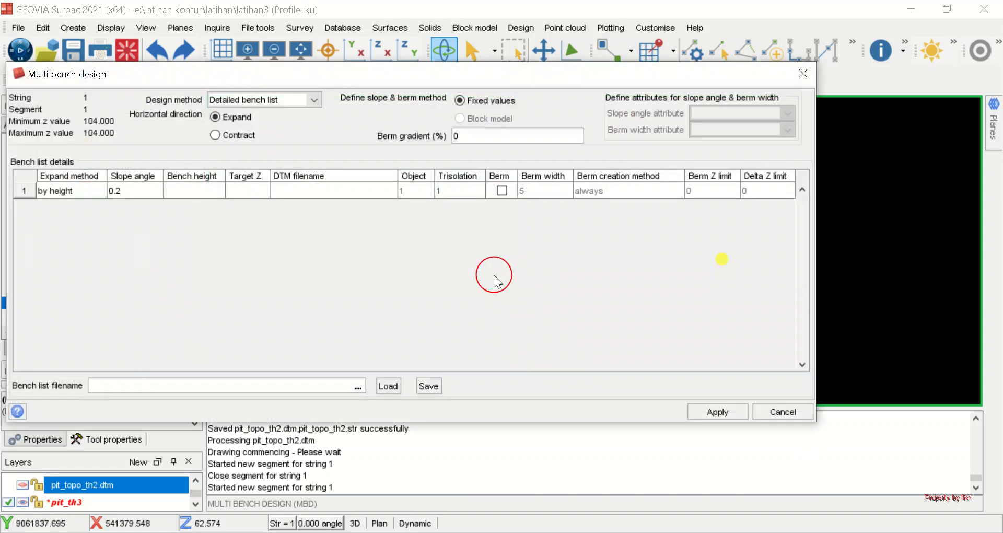
pyautogui.click(225, 100)
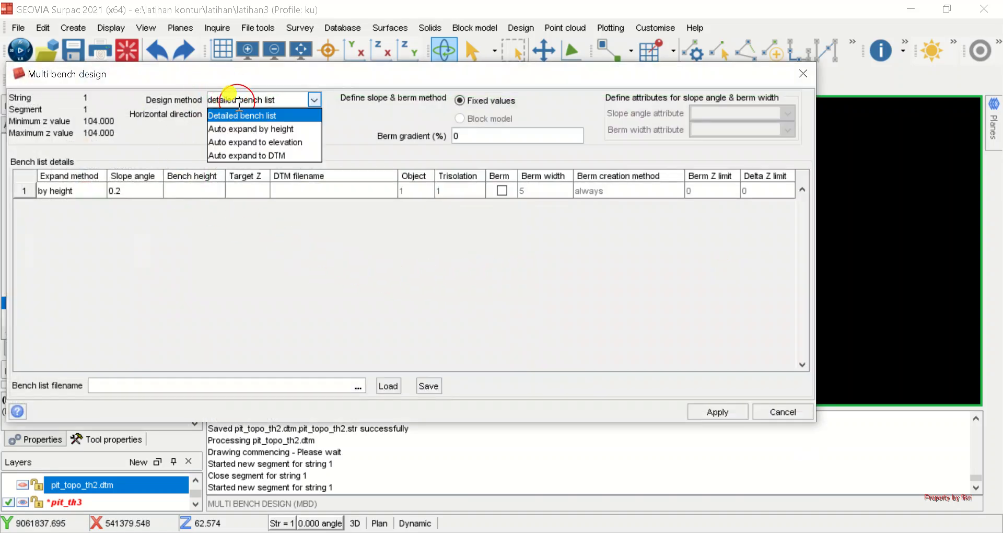
pyautogui.click(255, 140)
pyautogui.click(255, 140)
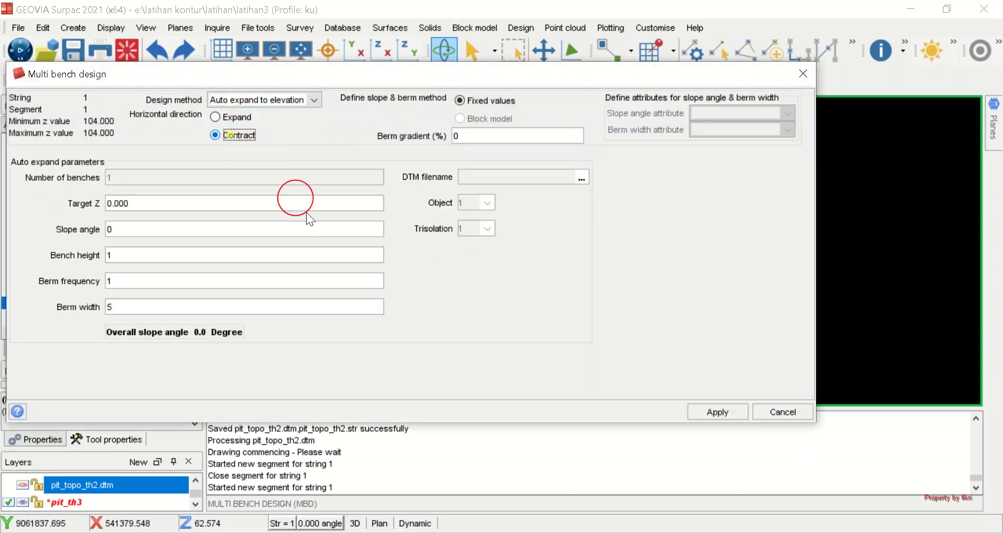
pyautogui.doubleClick(146, 200)
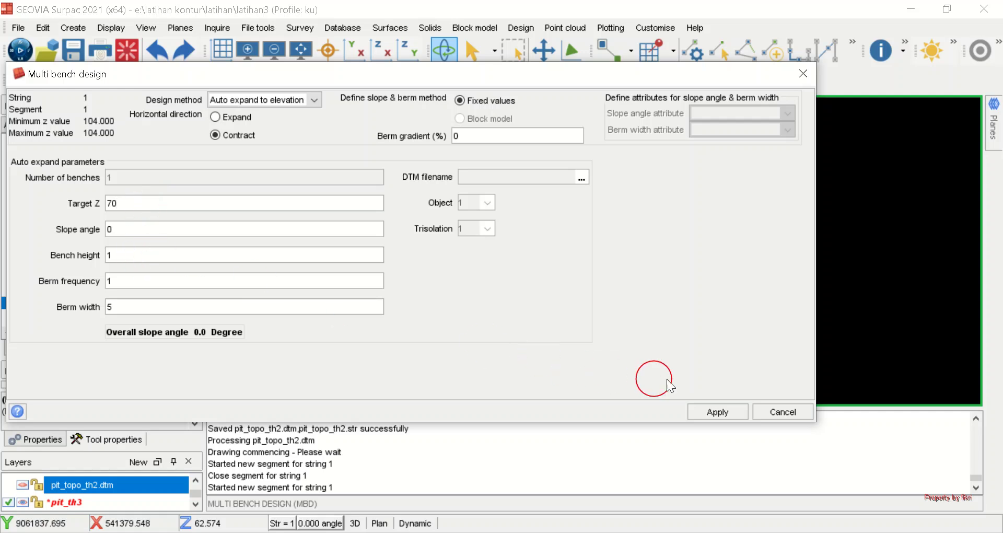
pyautogui.click(803, 410)
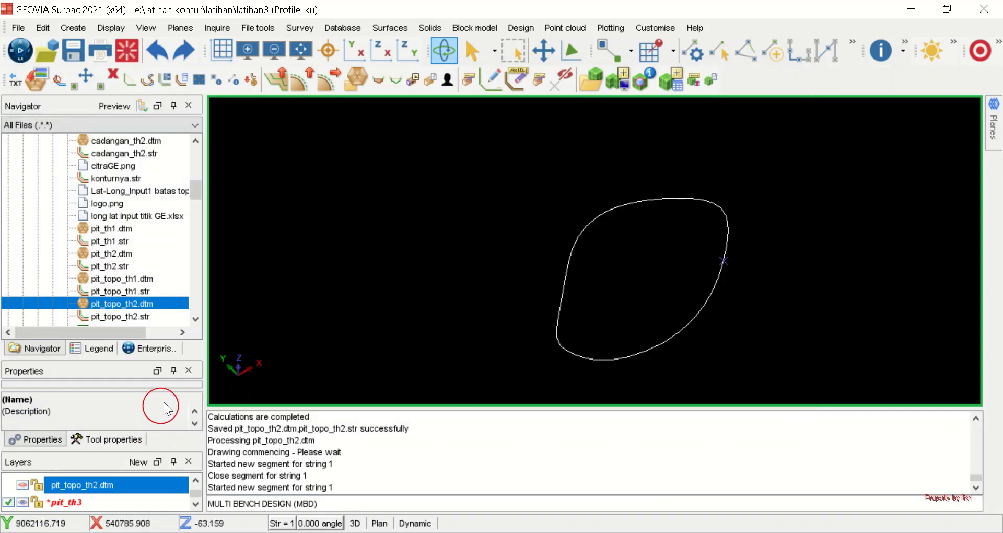
# Show the pit_topo_th2.dtm surface again and identify the elevation of a point at the toe of the existing pit wall
pyautogui.click(23, 506)
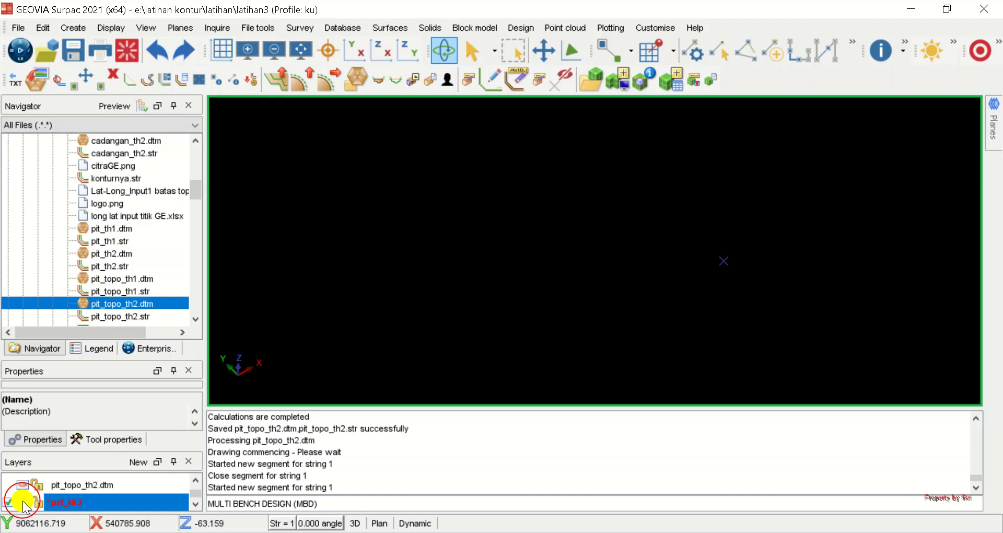
pyautogui.click(23, 502)
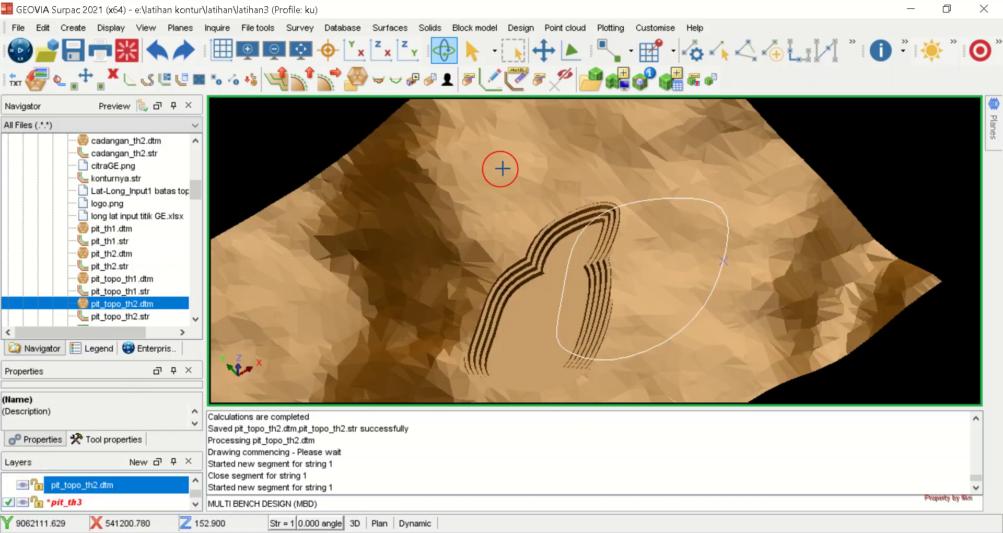
pyautogui.click(222, 84)
pyautogui.click(529, 335)
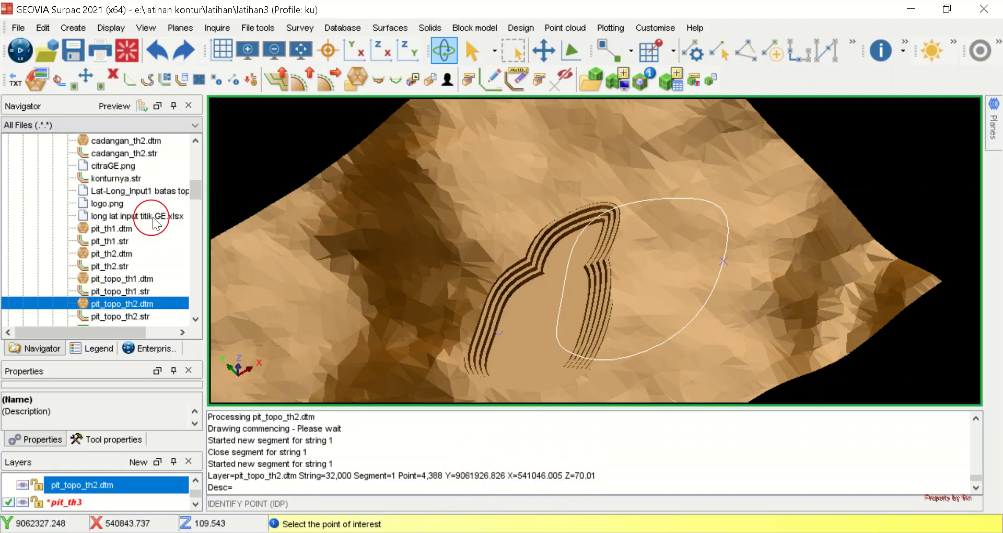
pyautogui.press('Escape')
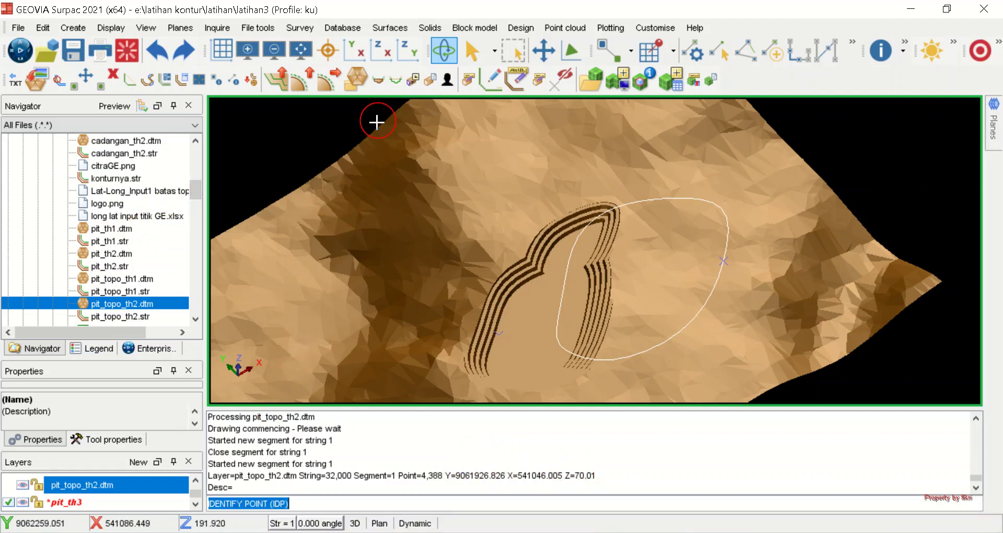
# Hide the pit_topo_th2.dtm surface and set up a multi bench design of the pit_th3 outline, auto expanding to elevation with target Z 70
pyautogui.click(26, 487)
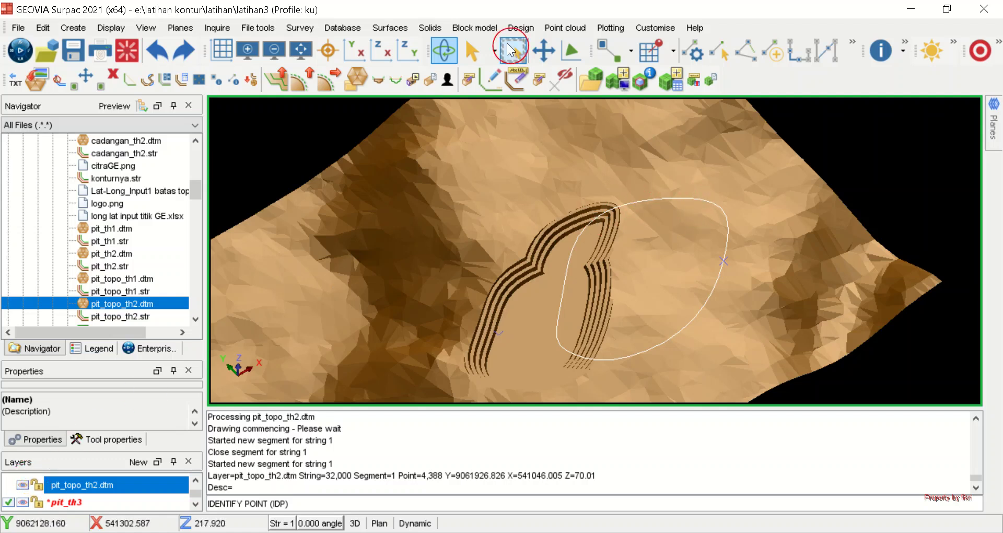
pyautogui.click(22, 486)
pyautogui.click(297, 81)
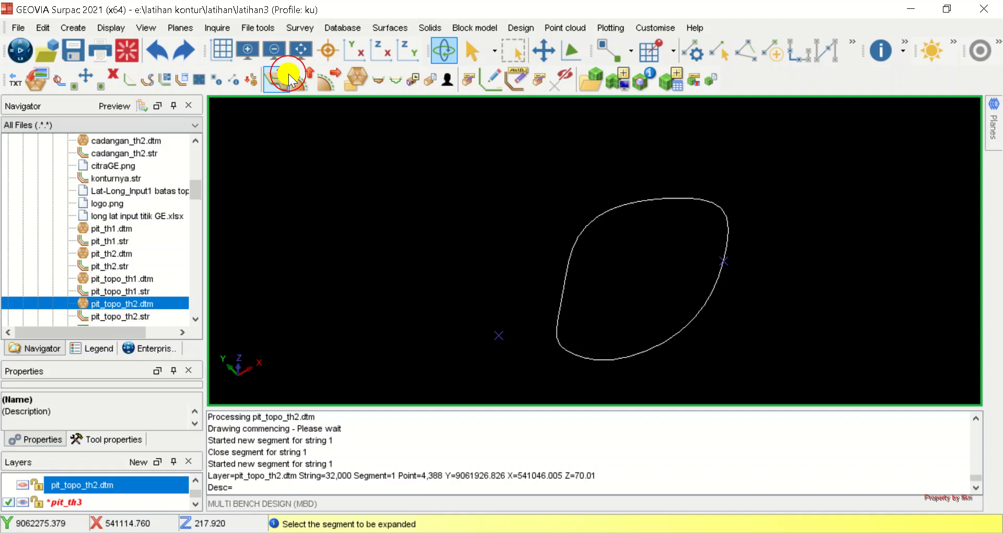
pyautogui.click(570, 278)
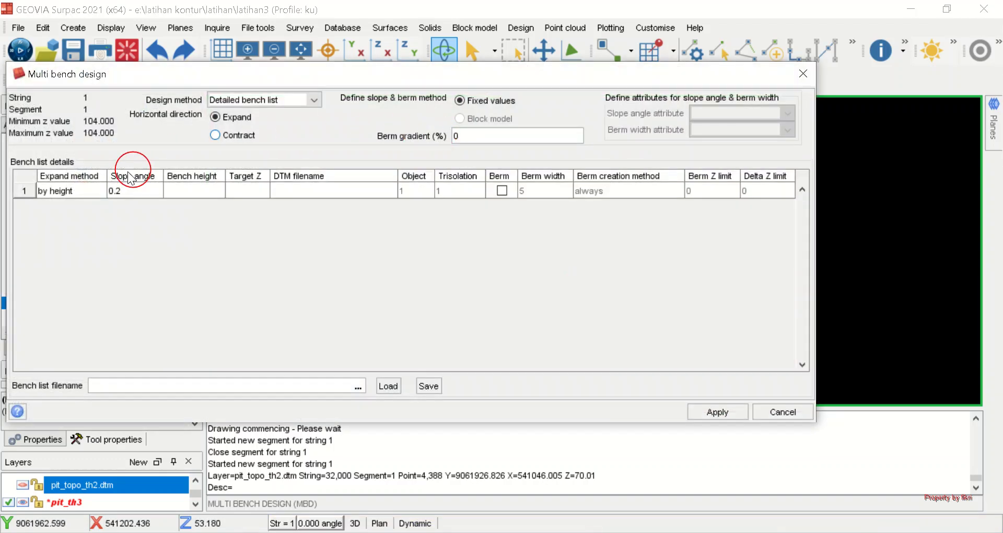
pyautogui.click(269, 97)
pyautogui.click(275, 138)
pyautogui.click(145, 205)
pyautogui.doubleClick(146, 199)
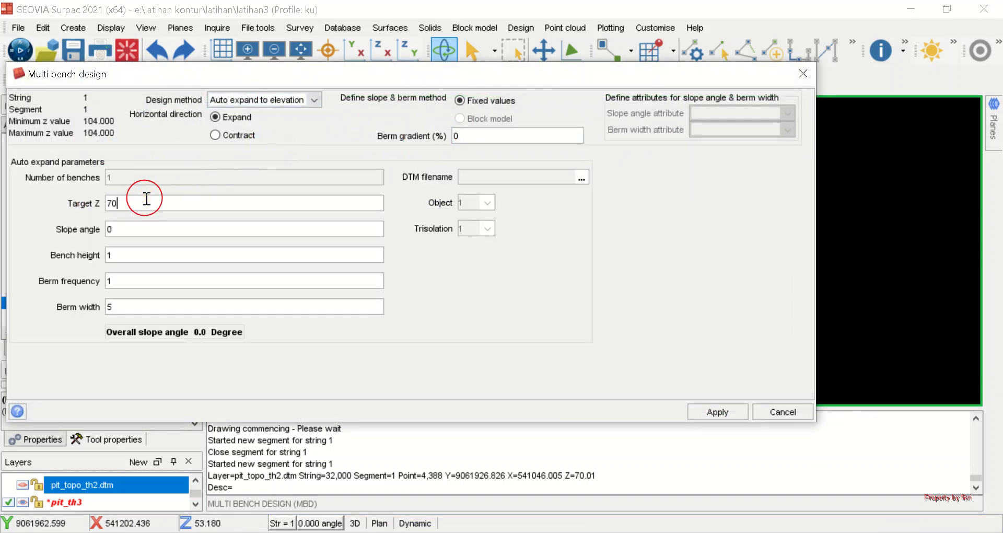
# Complete the multi bench design with a 60 degree slope angle, the bench height and berm width, contracting horizontally, and generate the benches
pyautogui.doubleClick(145, 222)
pyautogui.doubleClick(150, 256)
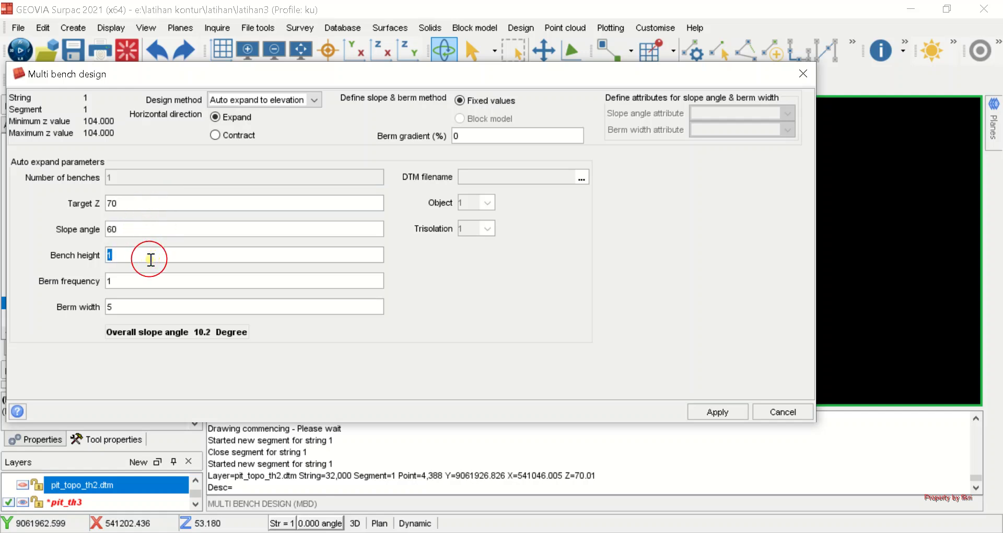
pyautogui.doubleClick(157, 306)
pyautogui.click(235, 136)
pyautogui.click(709, 414)
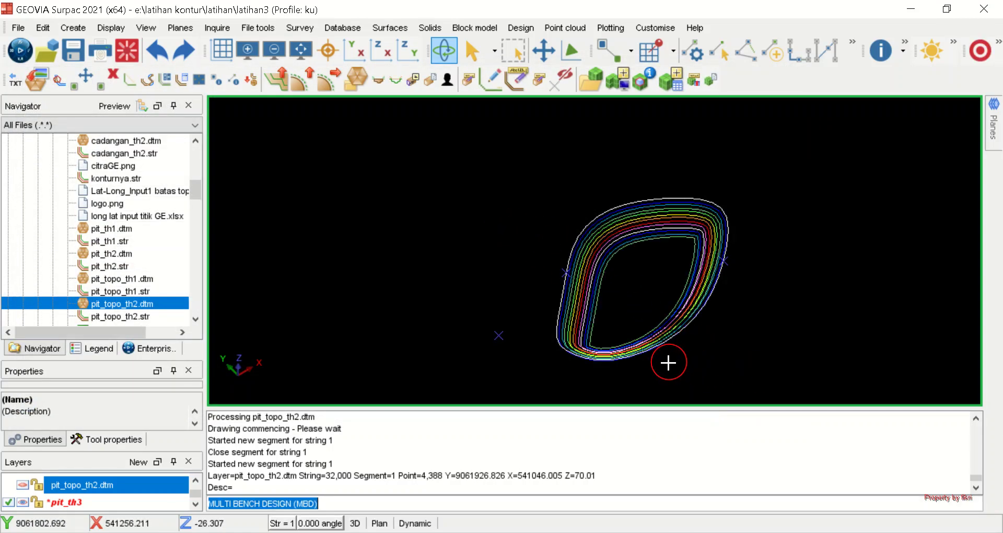
# Create a DTM from the pit_th3 layer on the XY plane with the breakline test disabled
pyautogui.click(59, 502)
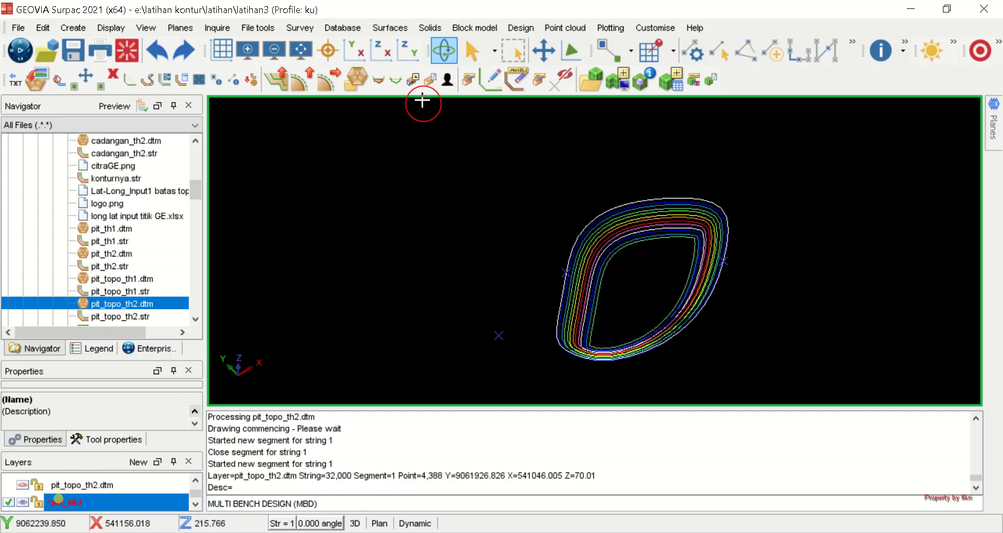
pyautogui.click(390, 28)
pyautogui.click(429, 41)
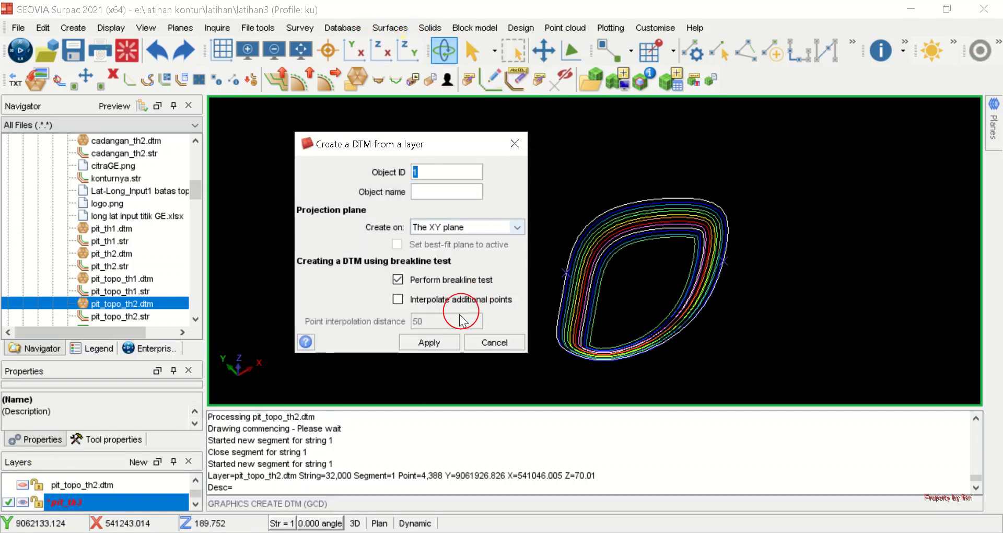
pyautogui.click(396, 282)
pyautogui.click(413, 341)
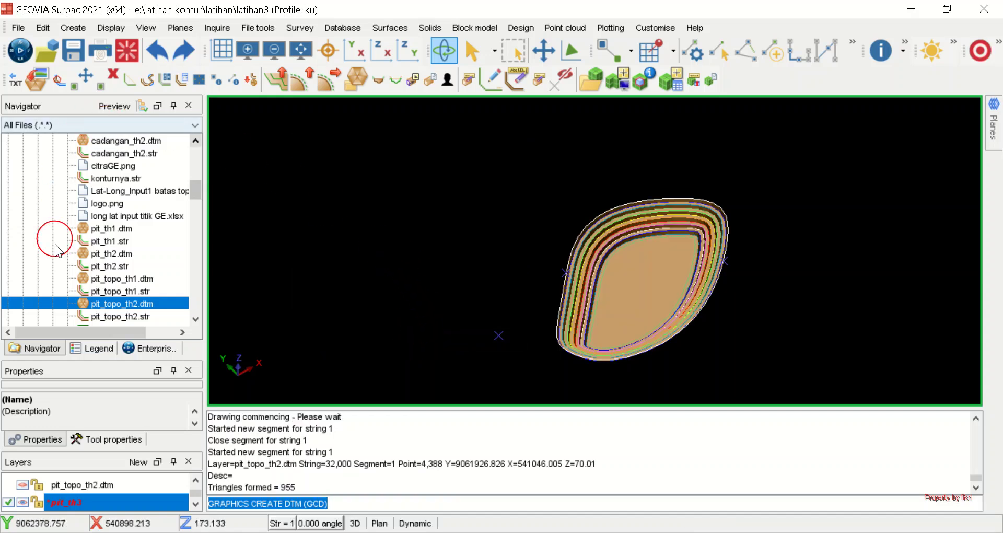
# Check the DTM object colours in the legend and renumber the pit_th3 surface object to 6
pyautogui.click(87, 352)
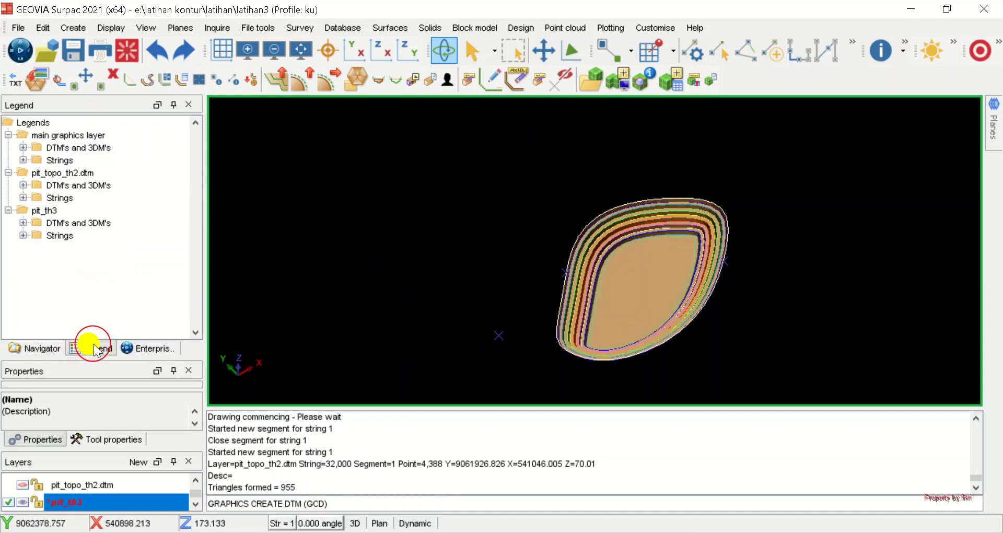
pyautogui.click(23, 148)
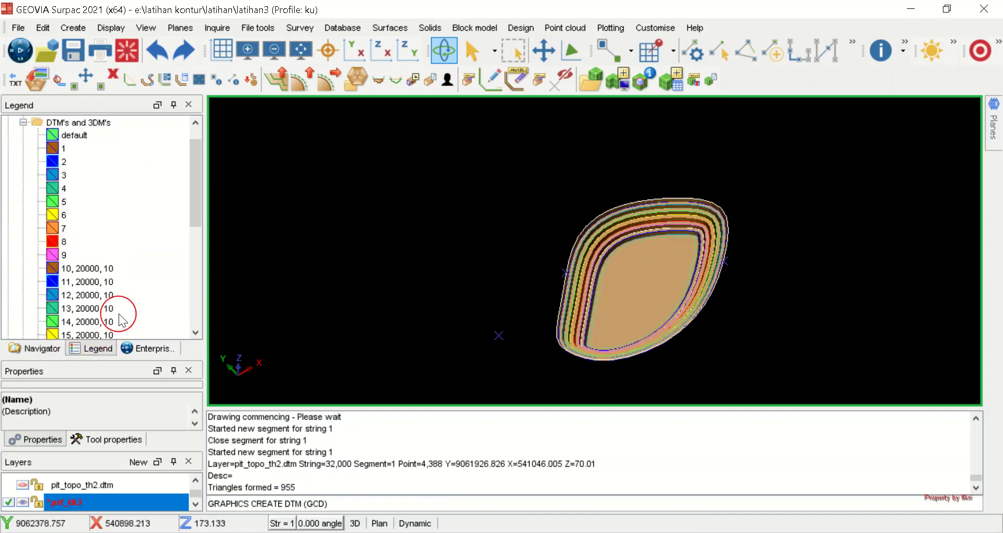
pyautogui.scroll(-1, 114, 285)
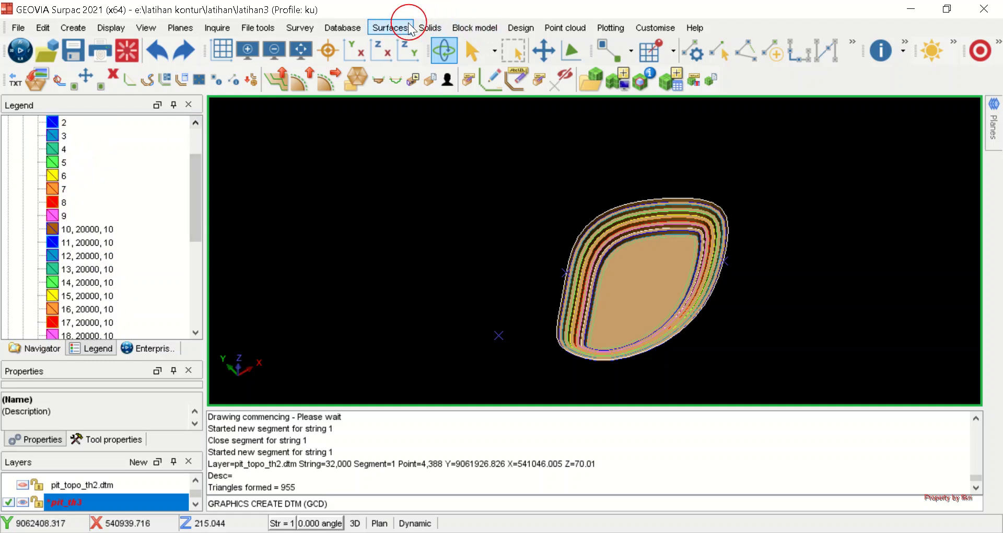
pyautogui.click(392, 27)
pyautogui.click(463, 310)
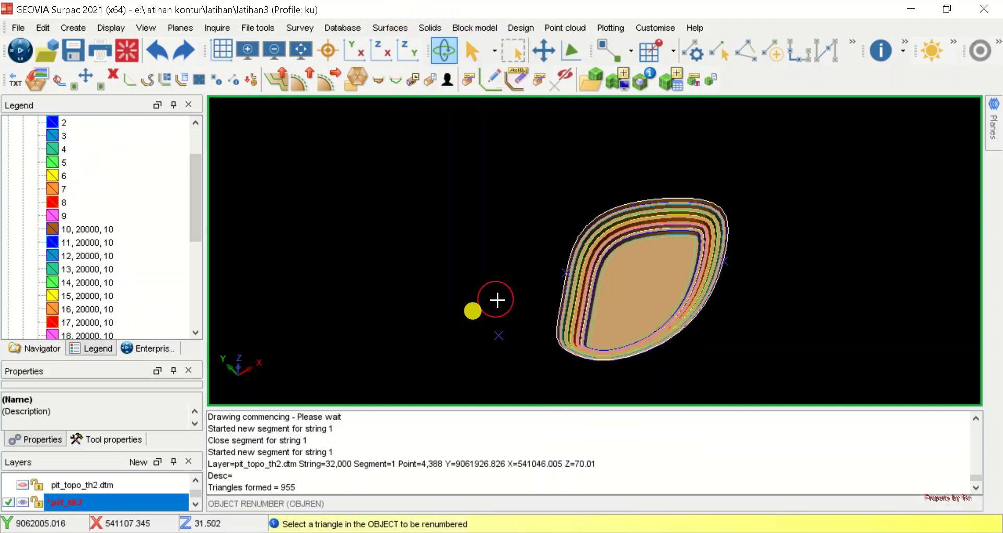
pyautogui.click(643, 271)
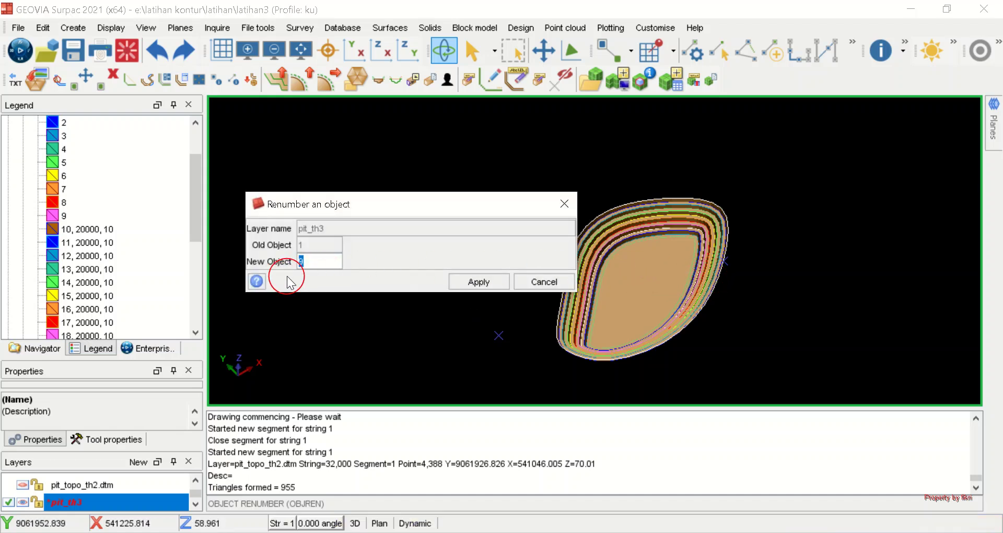
pyautogui.write('4')
pyautogui.click(478, 282)
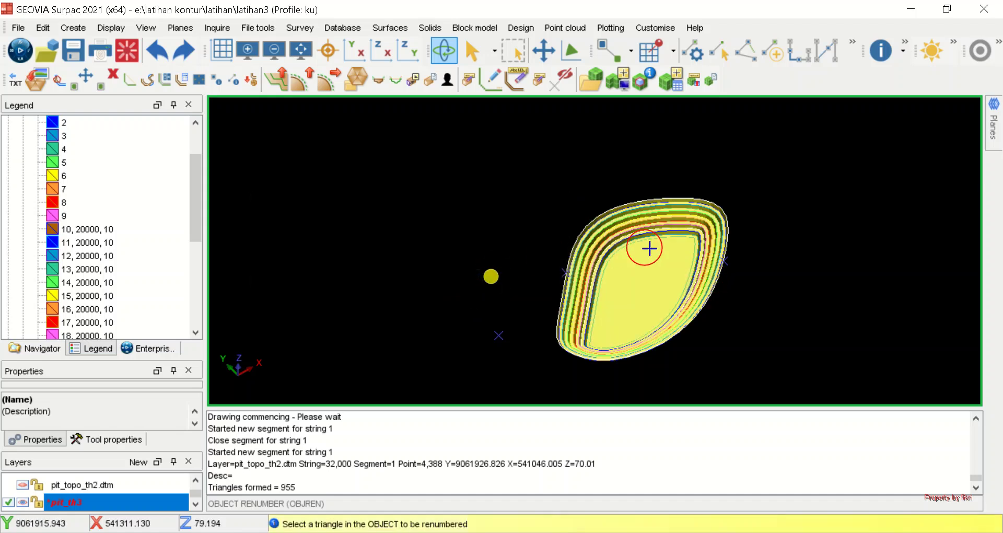
# Save the pit_th3 layer as a binary Surpac DTM file named pit_th3
pyautogui.rightClick(151, 504)
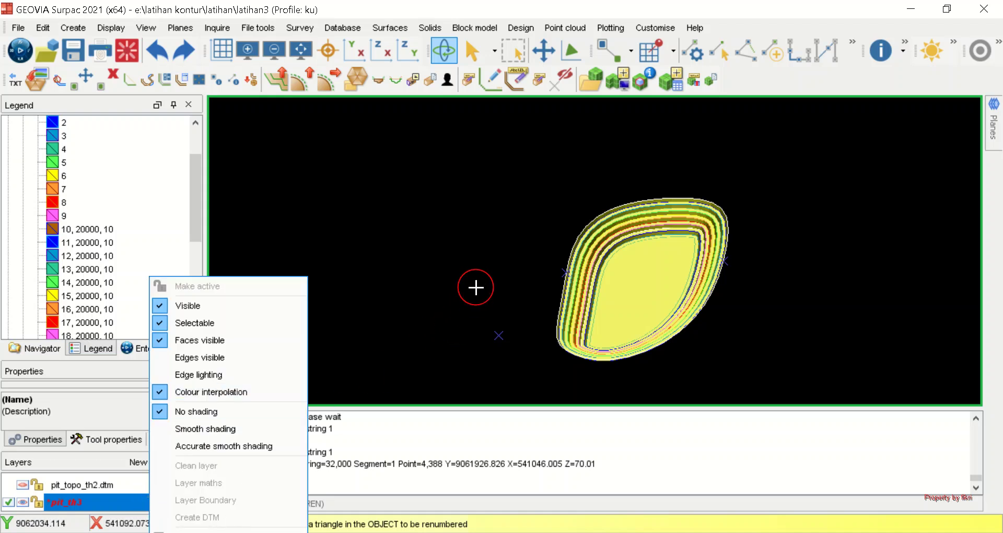
pyautogui.click(476, 286)
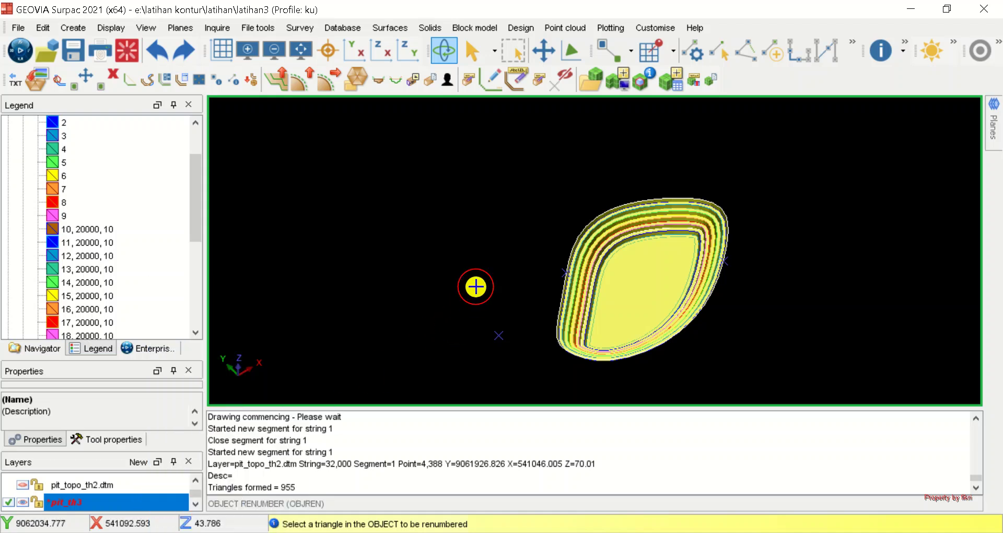
pyautogui.rightClick(116, 499)
pyautogui.click(136, 518)
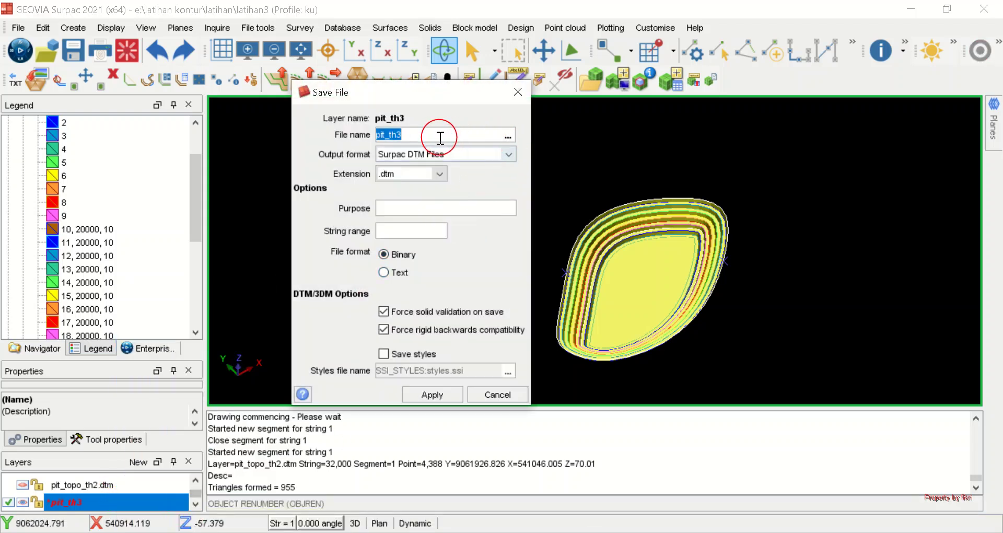
pyautogui.click(441, 137)
pyautogui.click(428, 392)
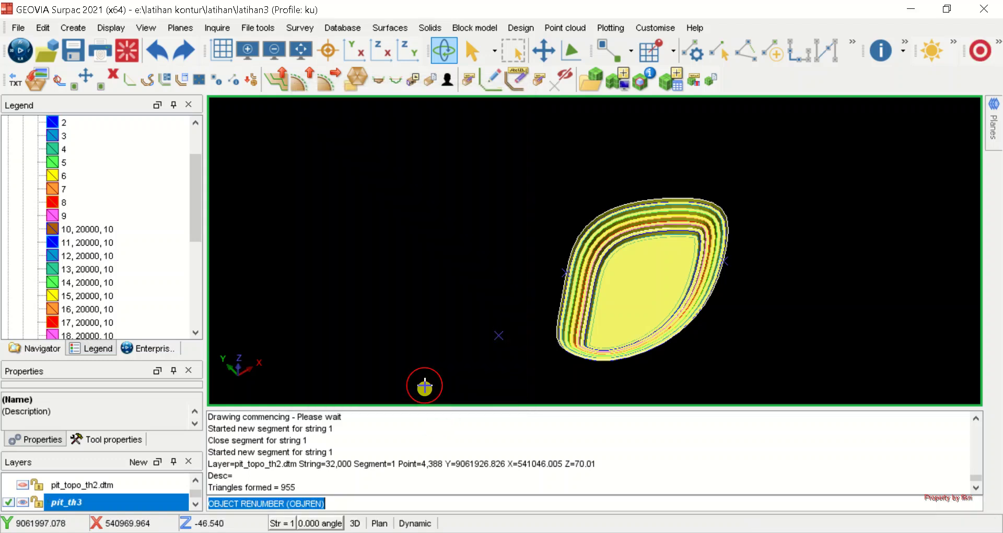
# Show the pit_topo_th2.dtm layer together with the pit_th3 surface and inspect where the pit cuts the topography
pyautogui.click(22, 485)
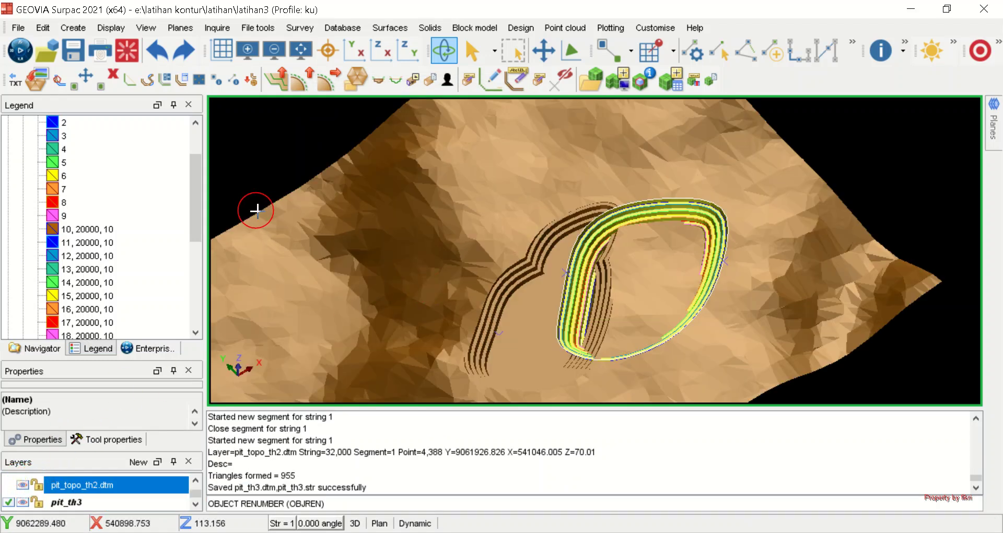
pyautogui.click(17, 351)
pyautogui.moveTo(471, 318); pyautogui.dragTo(437, 315)
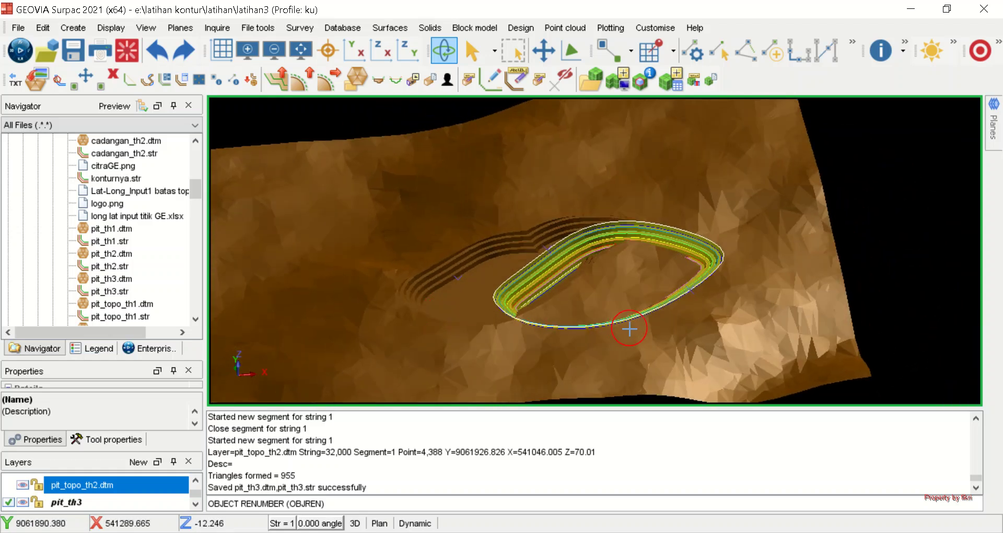
pyautogui.scroll(3, 583, 343)
pyautogui.scroll(-2, 608, 292)
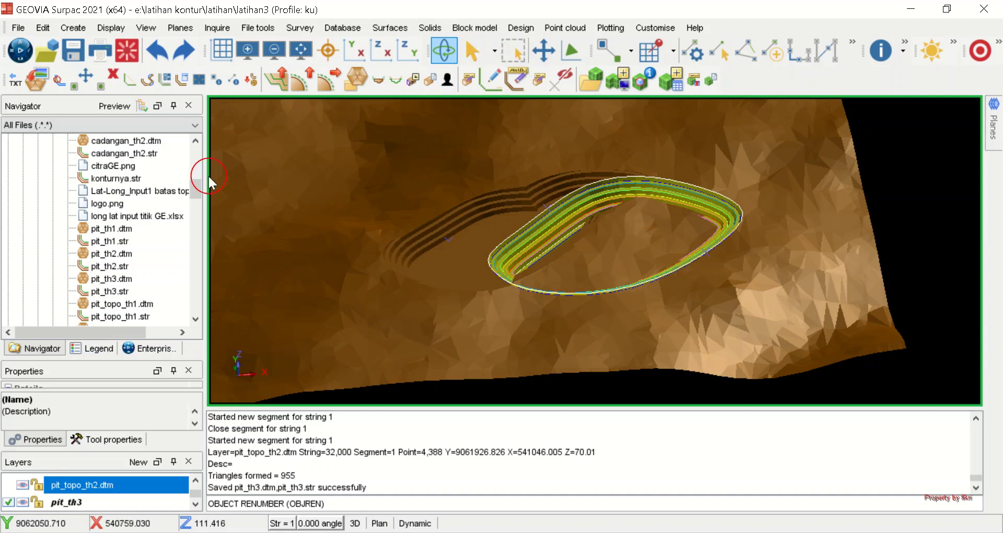
# Intersect the topography as upper surface with the pit_th3 DTM as lower surface, storing the result in layer cadangan_th3 as object 6
pyautogui.click(378, 78)
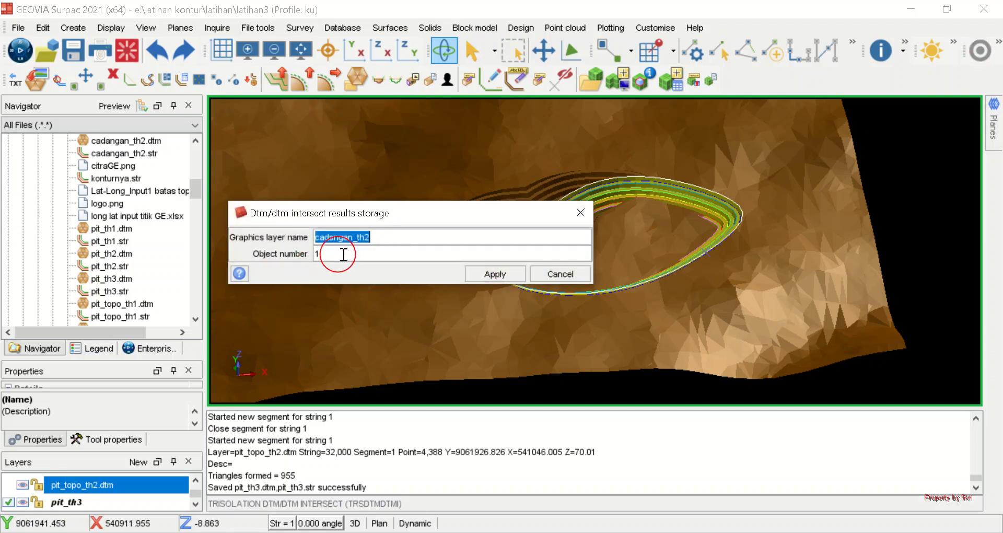
pyautogui.click(379, 242)
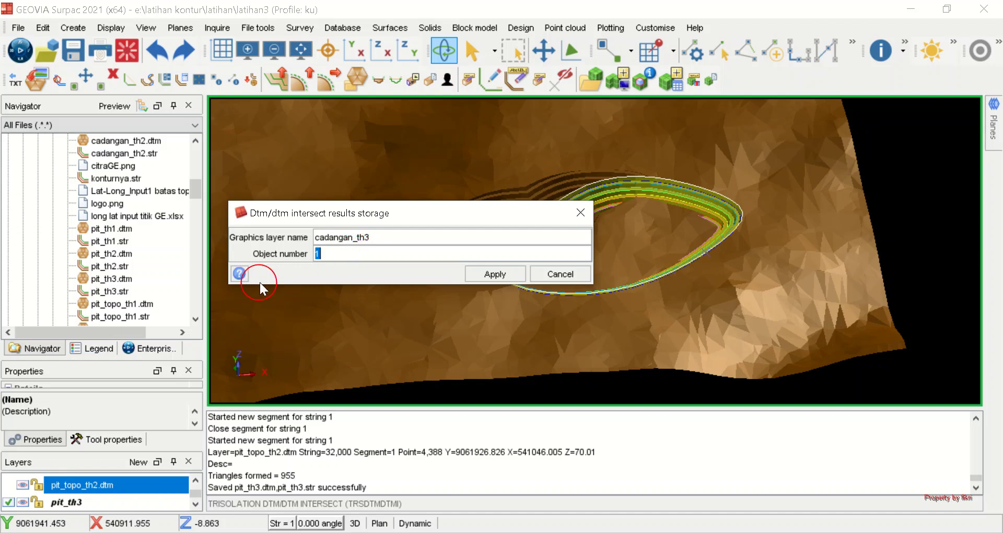
pyautogui.click(88, 351)
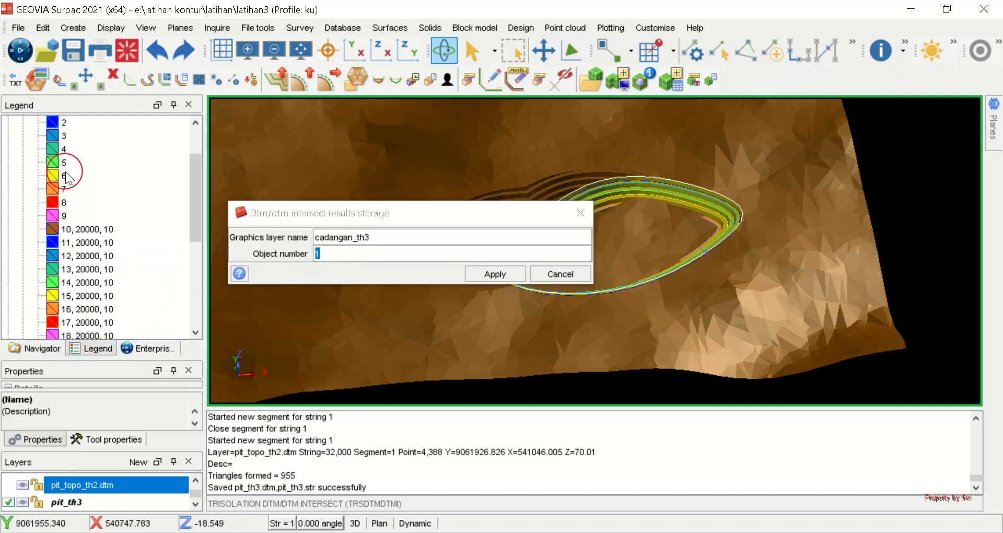
pyautogui.click(376, 231)
pyautogui.doubleClick(350, 255)
pyautogui.write('6')
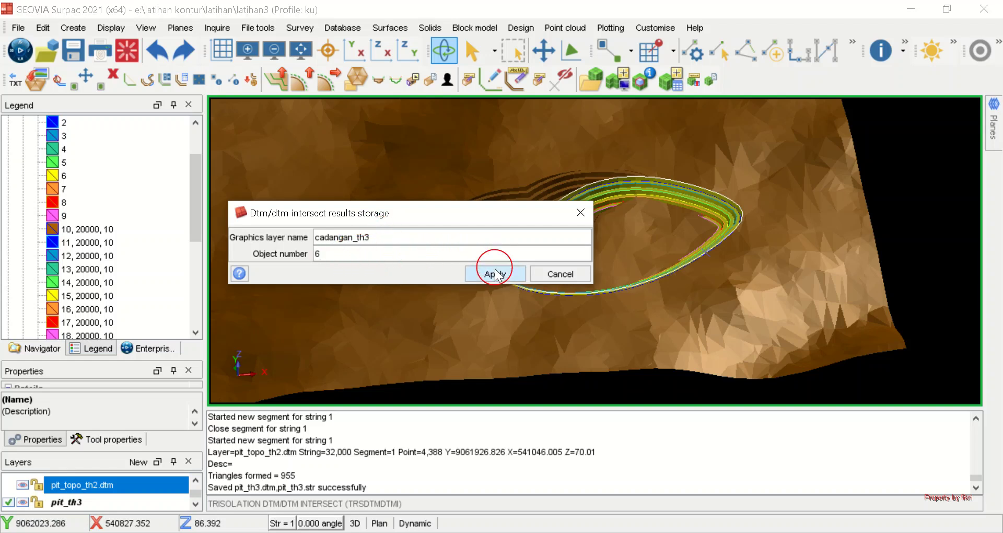
pyautogui.click(495, 272)
pyautogui.click(378, 199)
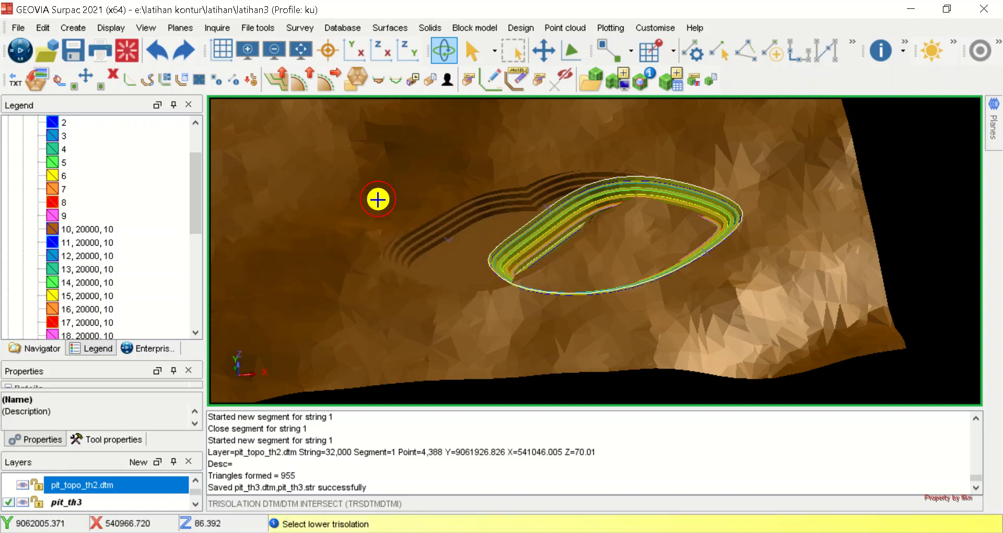
pyautogui.click(712, 200)
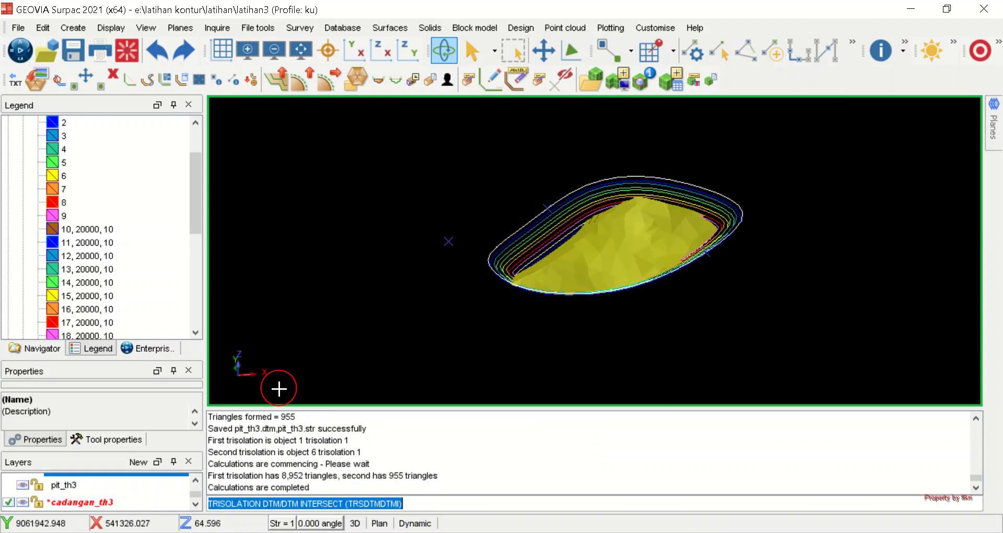
# Hide the pit_th3 layer and save the cadangan_th3 layer as a binary Surpac DTM file named cadangan_th3
pyautogui.click(24, 486)
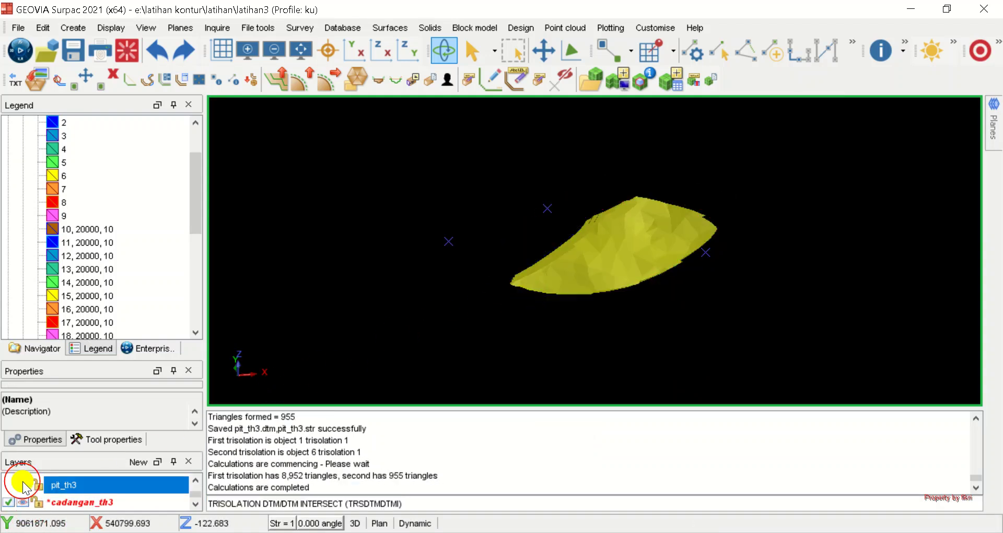
pyautogui.rightClick(78, 503)
pyautogui.click(104, 529)
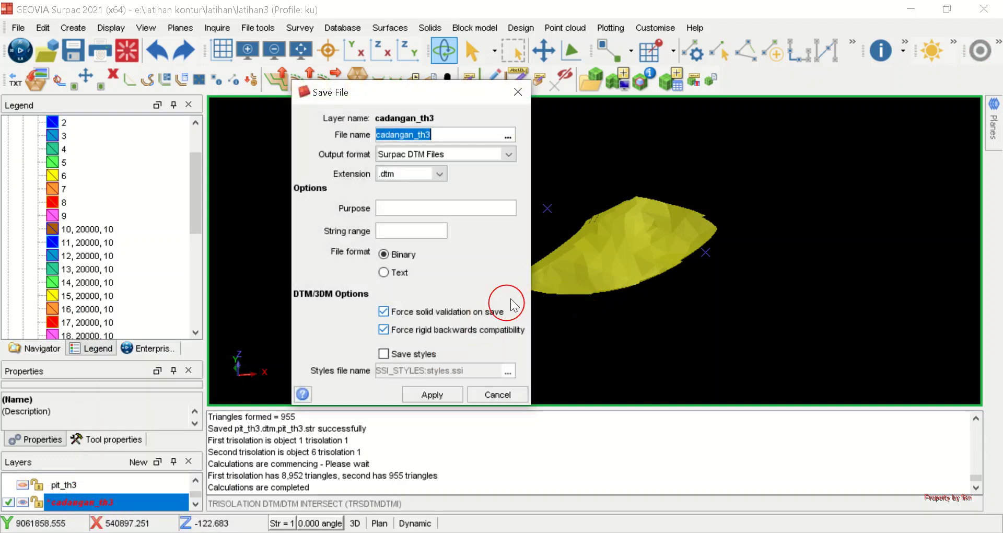
pyautogui.click(423, 395)
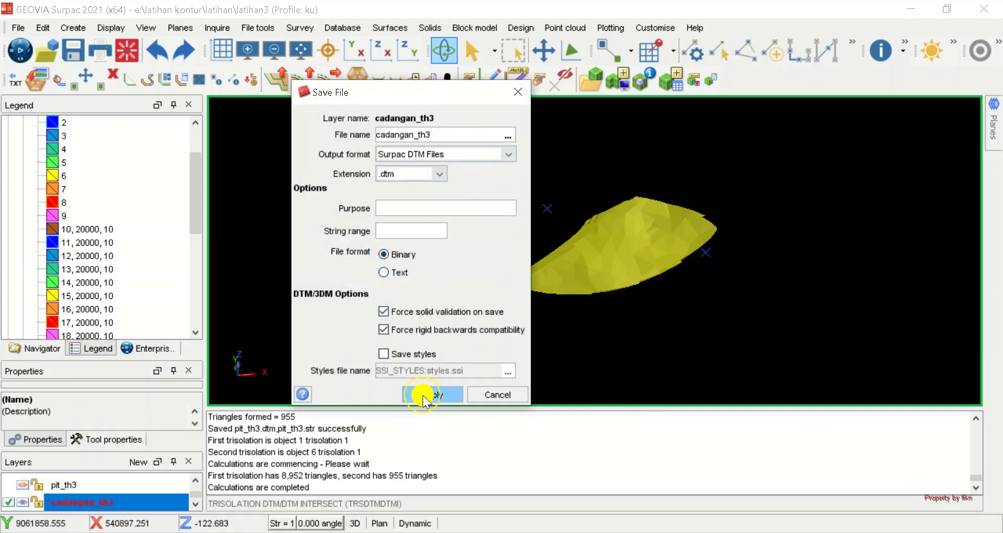
# Clear all graphics layers and load pit_th3.dtm and pit_topo_th2.dtm into the viewport
pyautogui.click(127, 50)
pyautogui.click(26, 349)
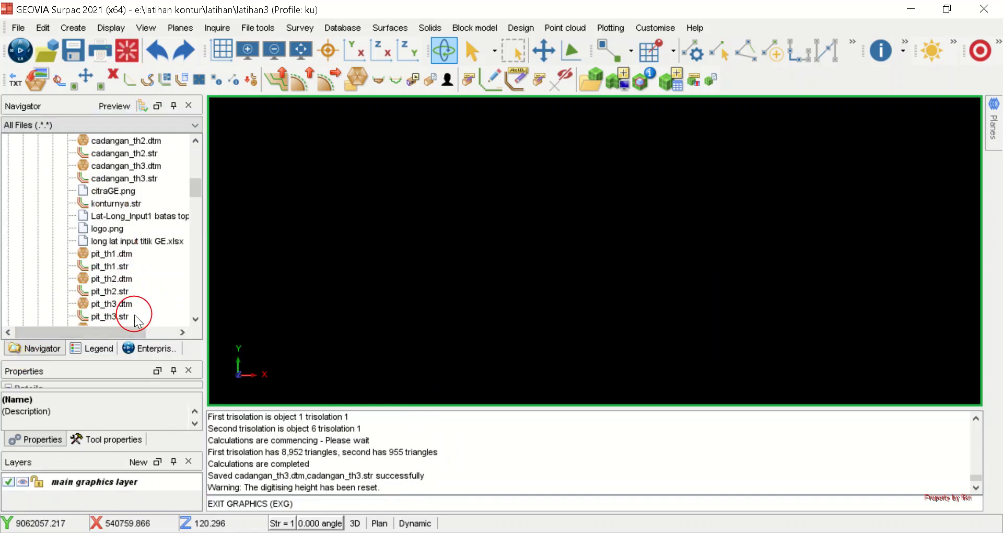
pyautogui.moveTo(108, 303); pyautogui.dragTo(472, 254)
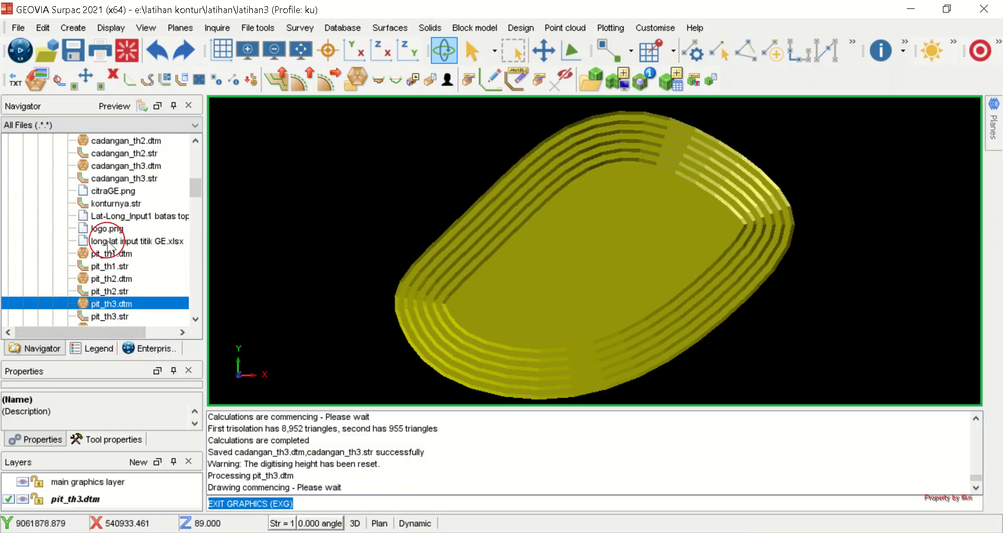
pyautogui.scroll(-2, 107, 245)
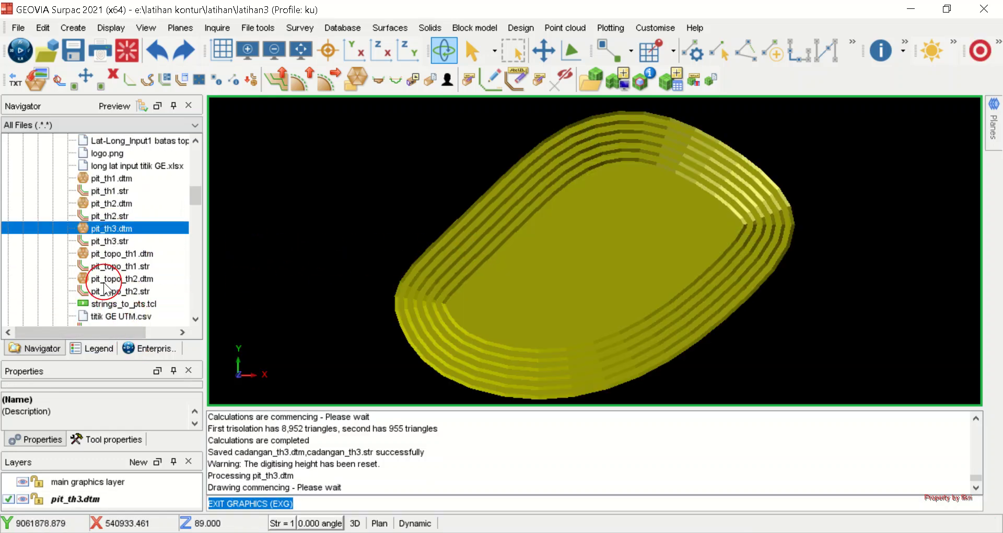
pyautogui.moveTo(105, 284); pyautogui.dragTo(464, 300)
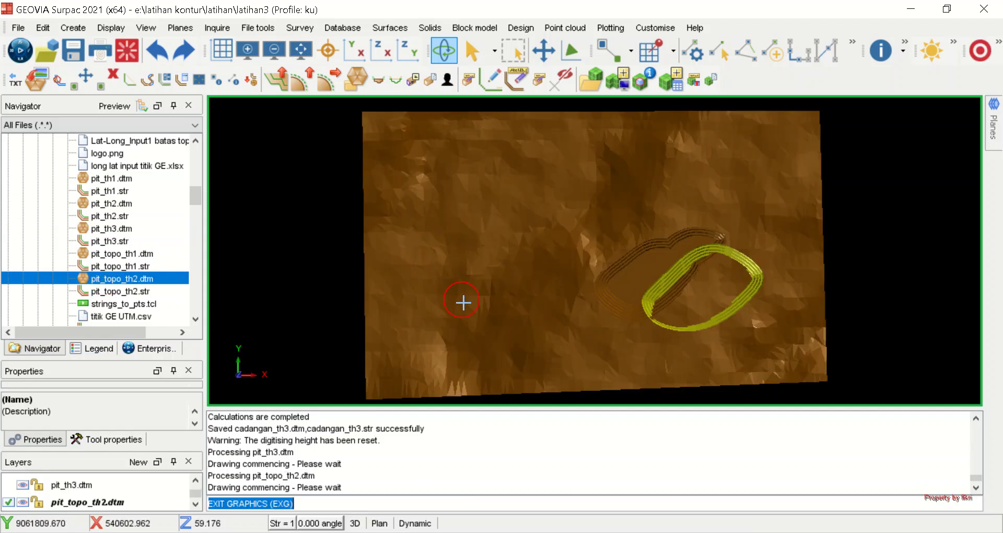
# Merge the pit_topo_th2 topography with the pit_th3 surface using the DTM/DTM lower function, storing the result in layer pit_topo_th3 as object 1
pyautogui.moveTo(590, 321); pyautogui.dragTo(591, 294)
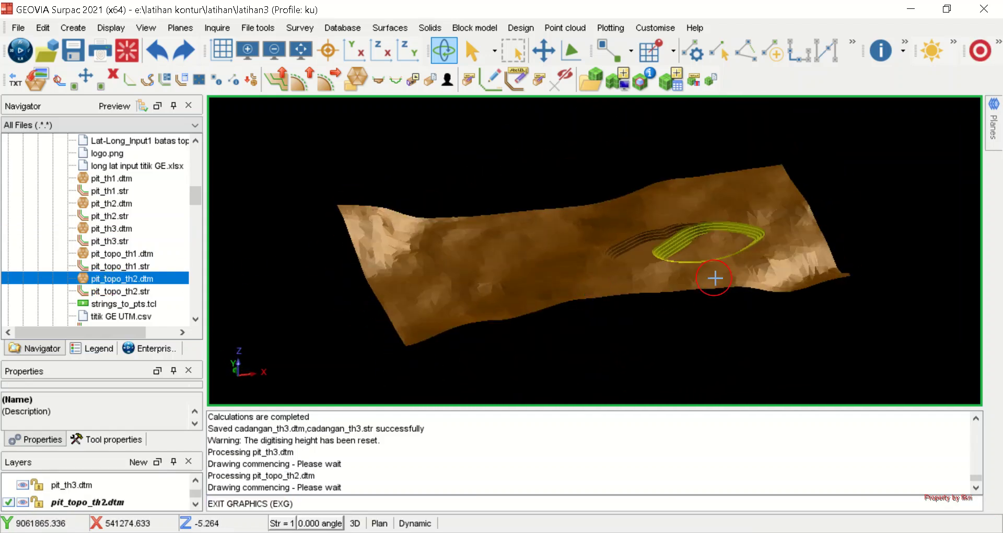
pyautogui.moveTo(702, 285); pyautogui.dragTo(716, 261, button='right')
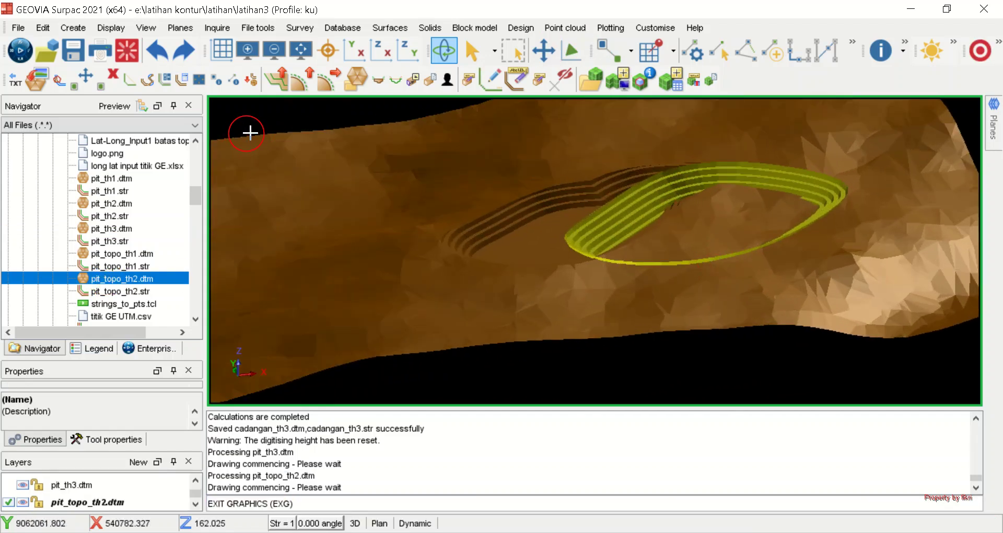
pyautogui.click(397, 85)
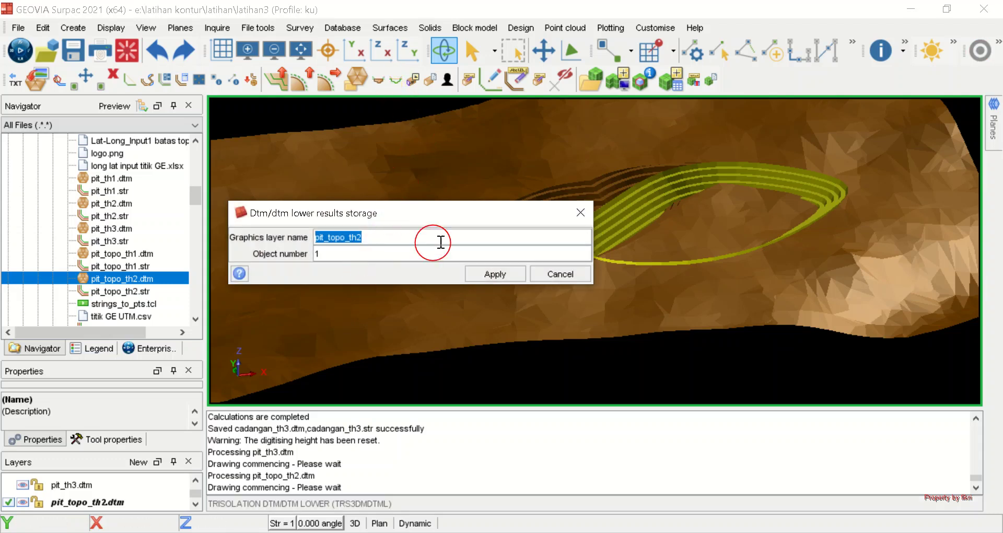
pyautogui.click(436, 241)
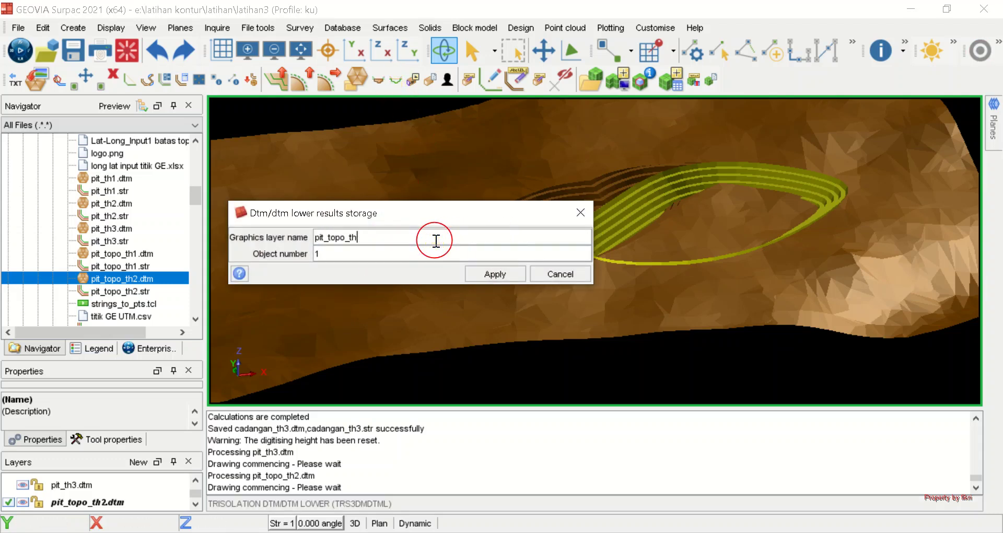
pyautogui.doubleClick(351, 254)
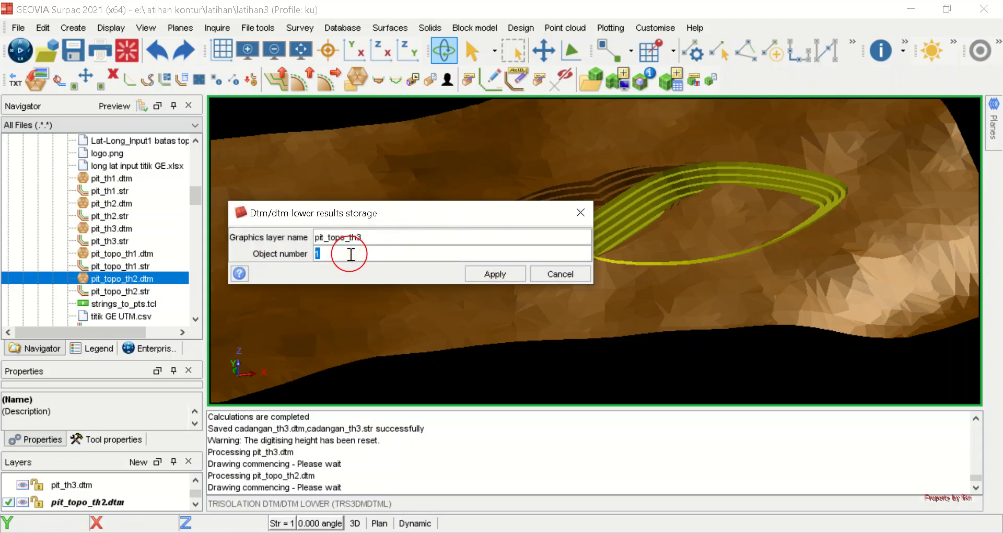
pyautogui.click(88, 349)
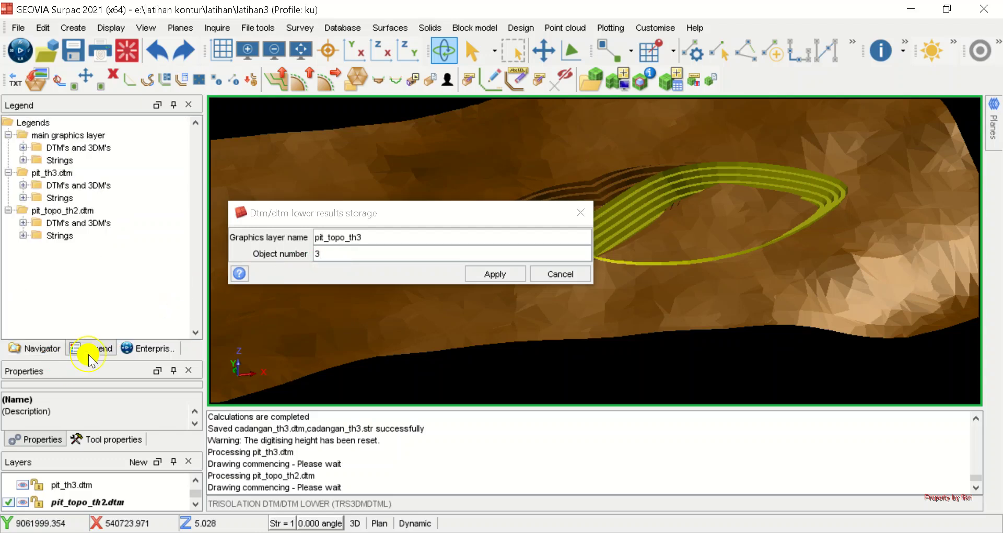
pyautogui.click(334, 258)
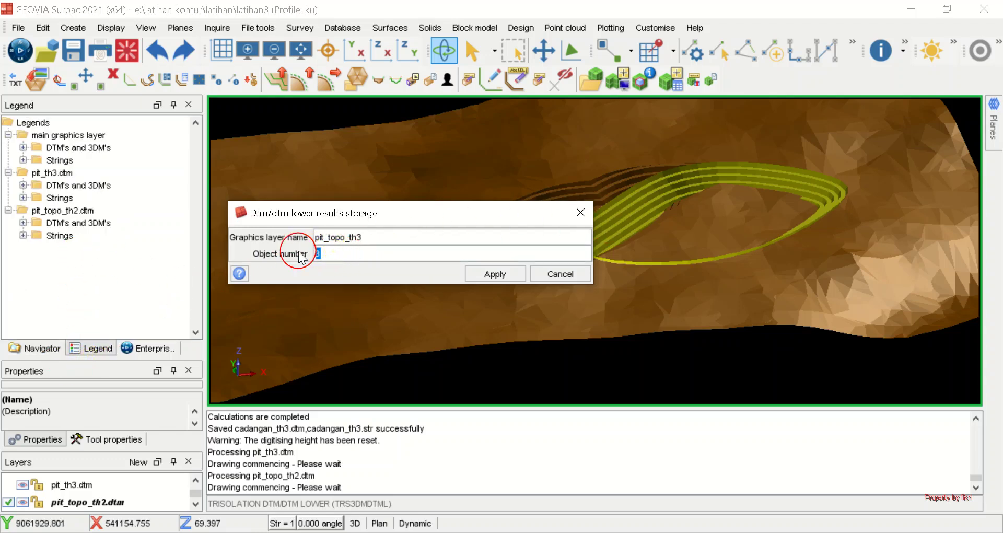
pyautogui.click(500, 276)
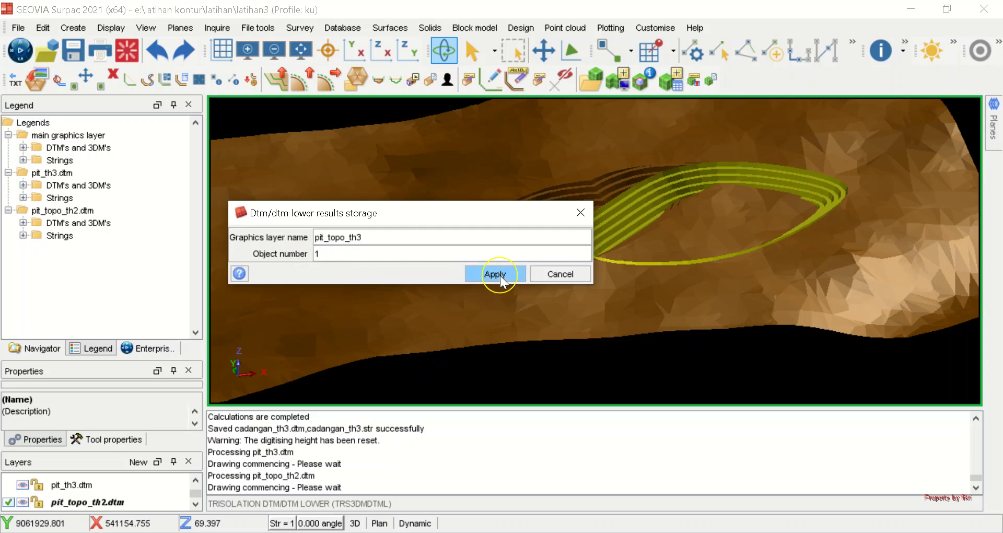
pyautogui.click(444, 203)
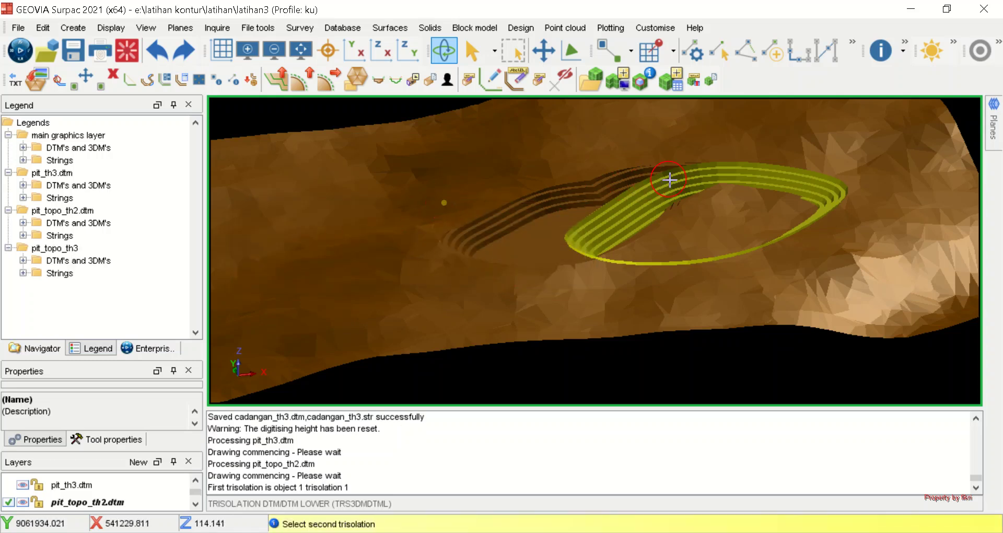
pyautogui.click(751, 171)
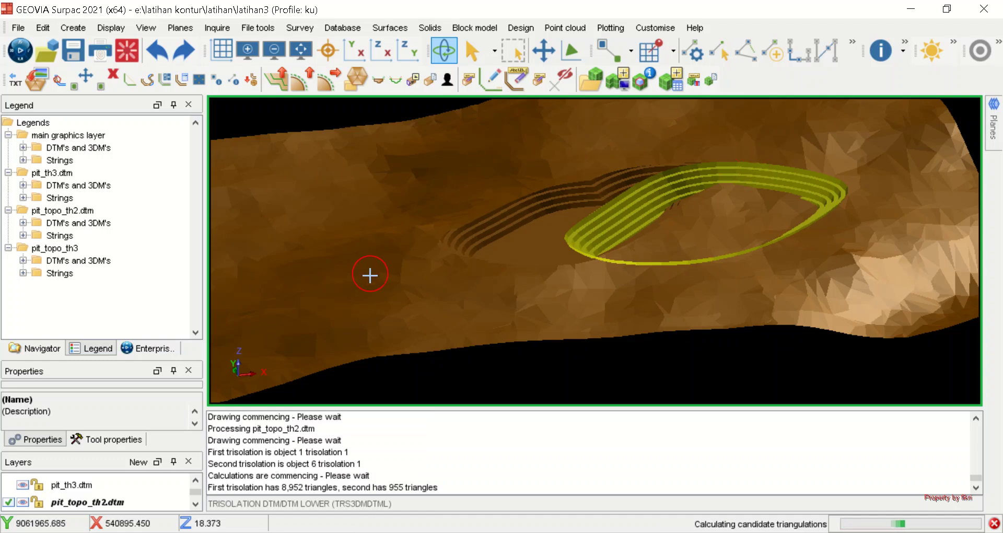
pyautogui.moveTo(511, 314); pyautogui.dragTo(601, 306)
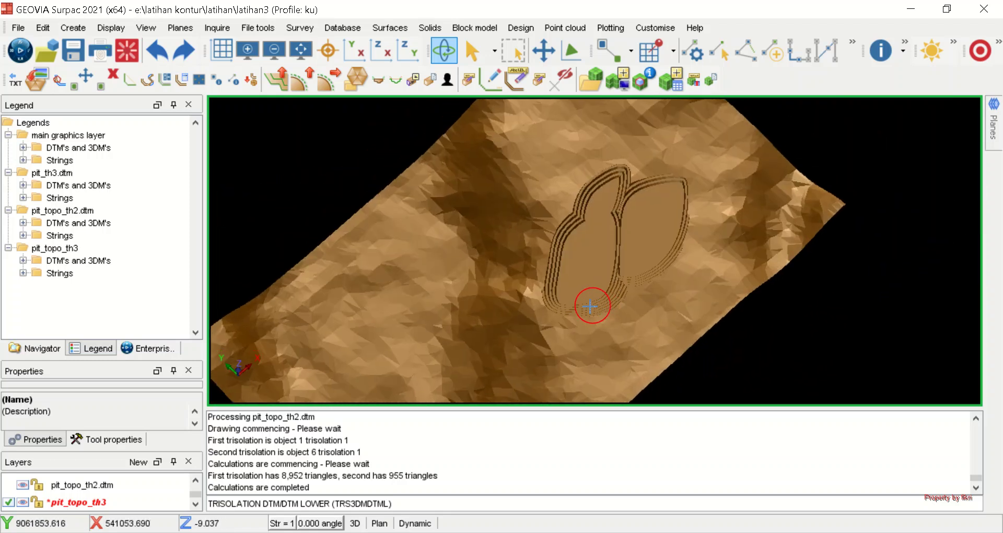
# Save the pit_topo_th3 layer as a DTM file named pit_topo_th3
pyautogui.click(79, 500)
pyautogui.rightClick(80, 500)
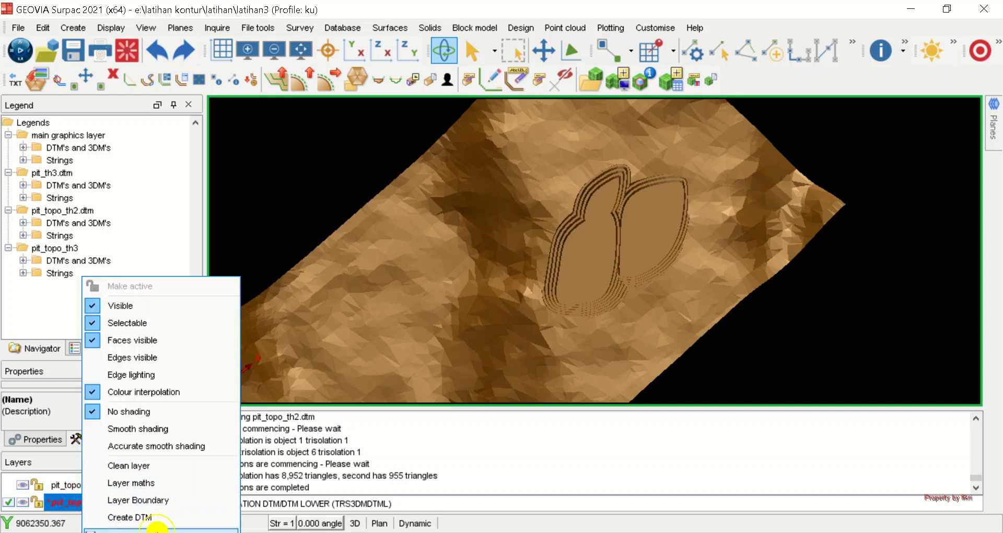
pyautogui.click(157, 529)
pyautogui.click(432, 394)
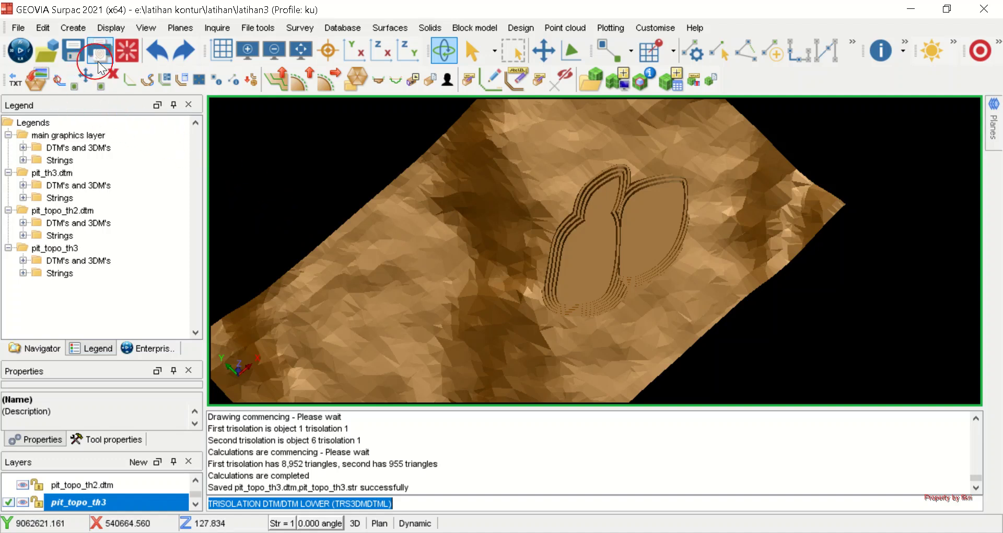
# Clear all graphics layers and load pit_topo_th1.dtm, pit_topo_th2.dtm and pit_topo_th3.dtm into the viewport
pyautogui.click(132, 56)
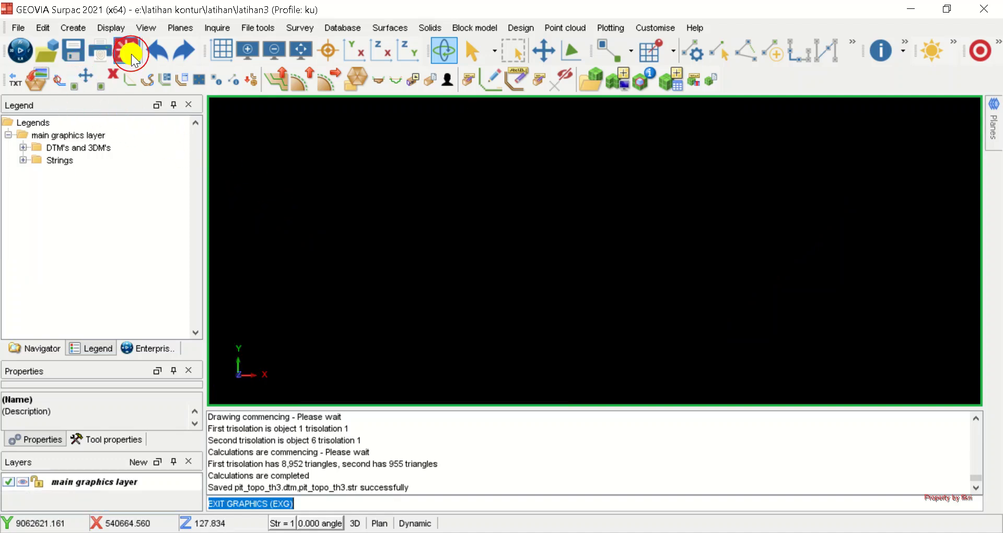
pyautogui.click(27, 347)
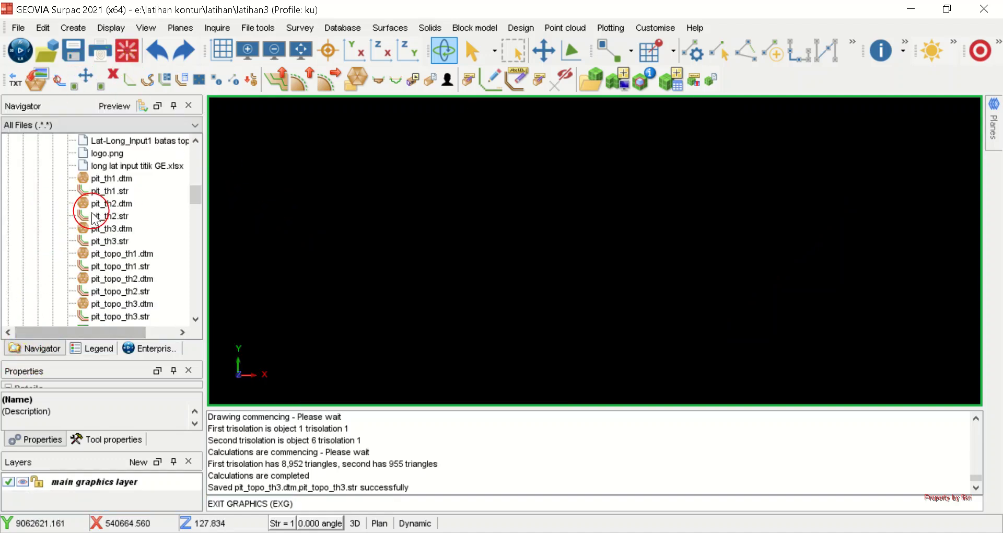
pyautogui.moveTo(128, 254); pyautogui.dragTo(386, 216)
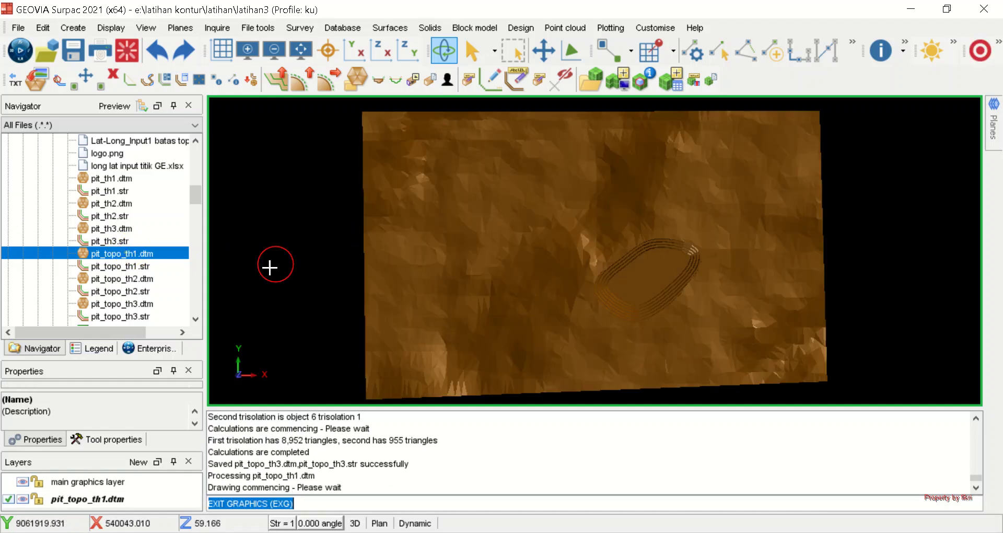
pyautogui.moveTo(132, 279); pyautogui.dragTo(432, 265)
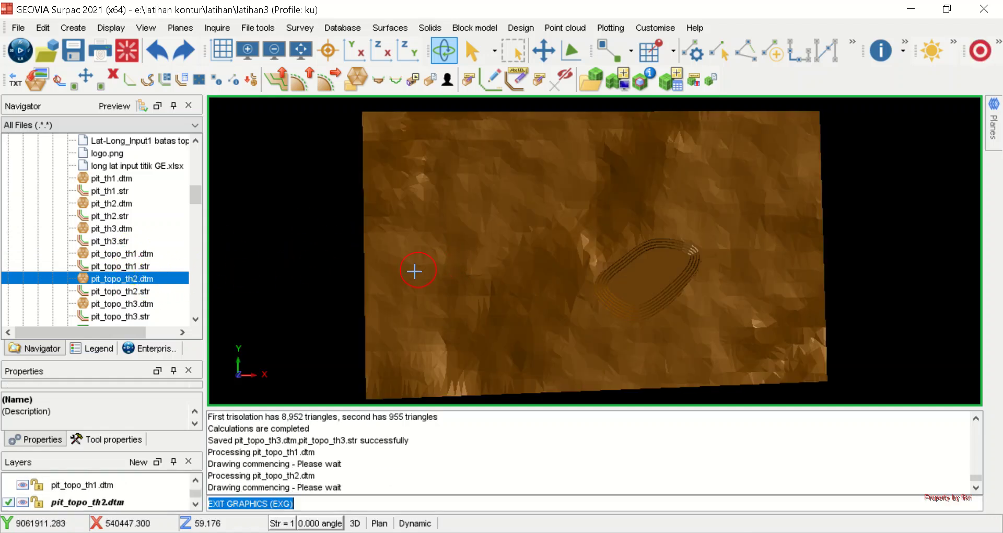
pyautogui.moveTo(107, 304); pyautogui.dragTo(452, 293)
pyautogui.scroll(2, 84, 504)
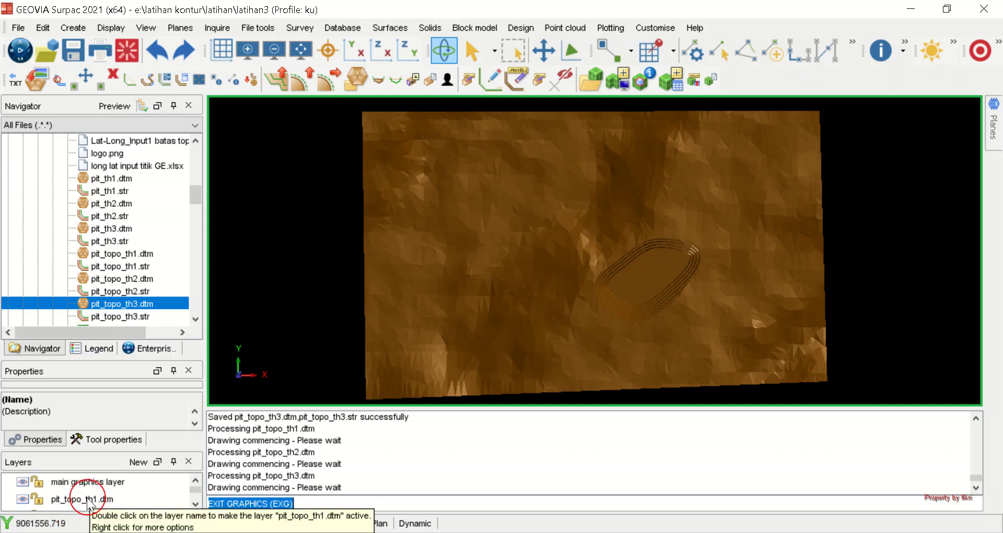
# Hide the pit_topo_th1.dtm and pit_topo_th2.dtm layers in turn to compare the pit shapes year by year
pyautogui.doubleClick(89, 500)
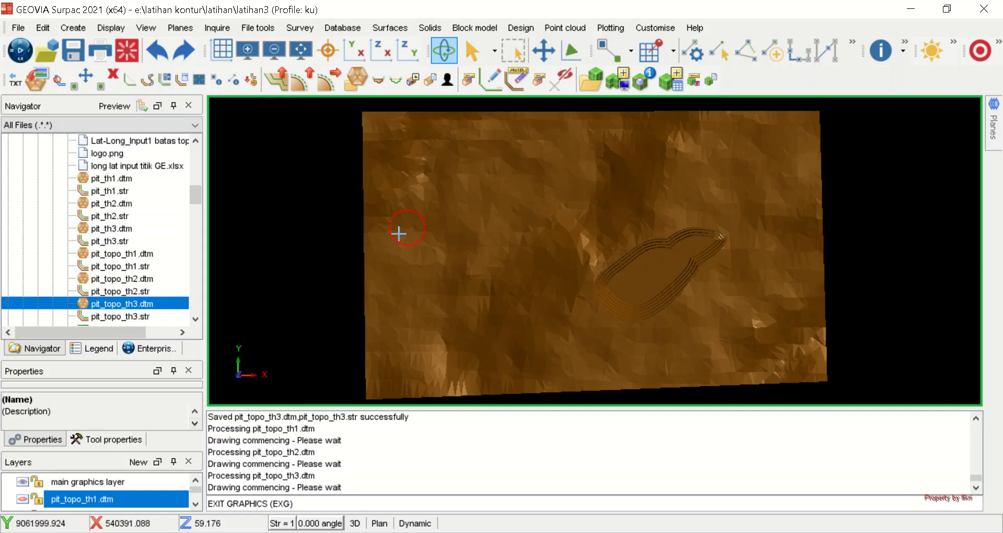
pyautogui.scroll(-1, 106, 491)
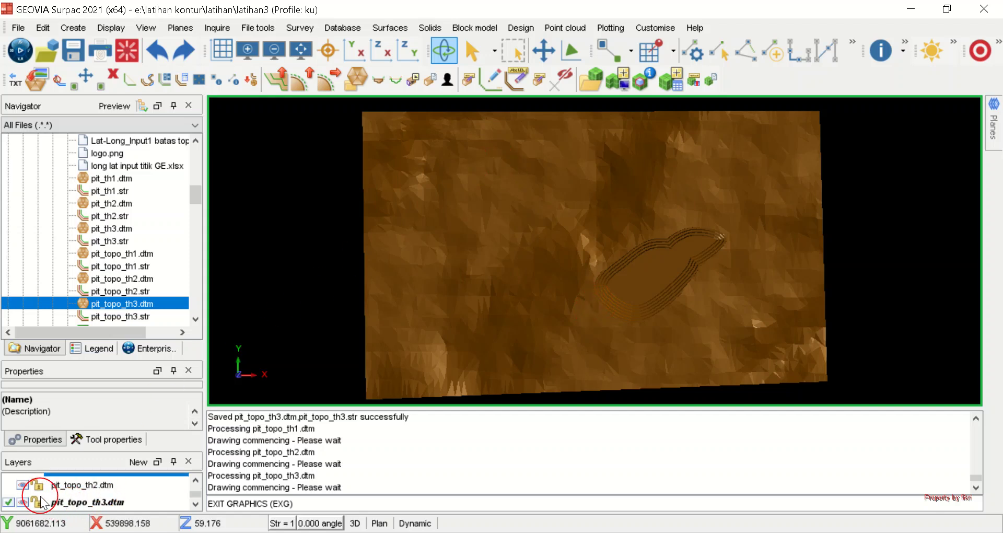
pyautogui.click(26, 503)
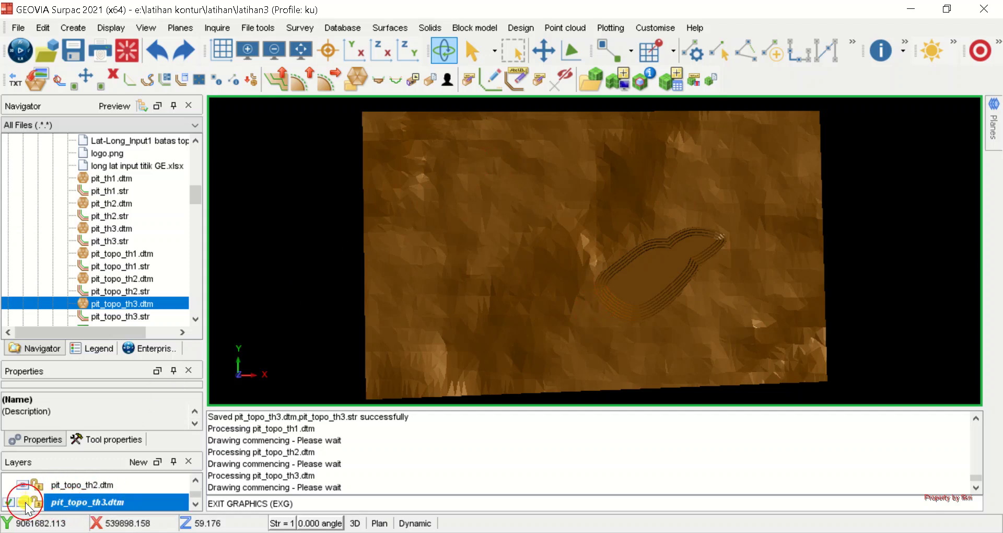
pyautogui.click(24, 485)
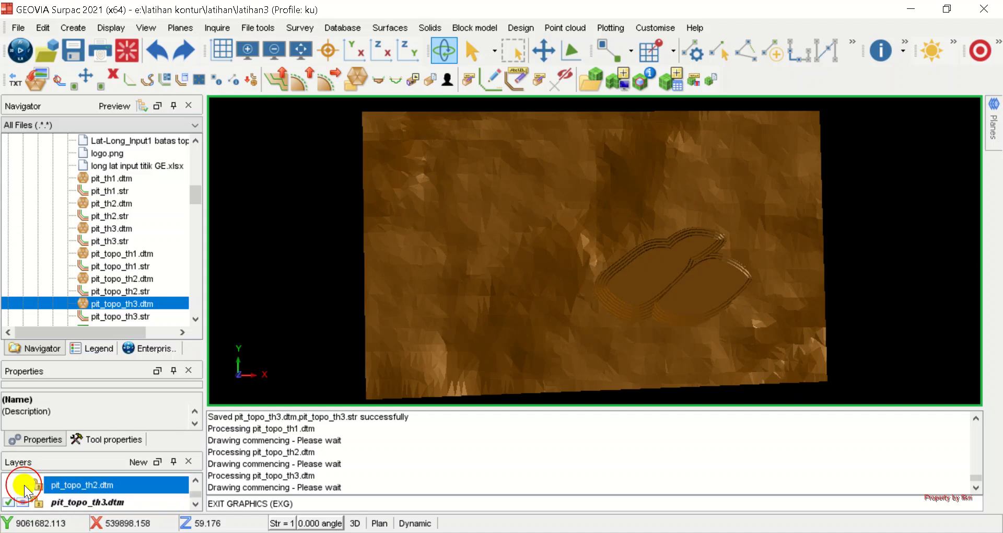
pyautogui.scroll(2, 712, 292)
pyautogui.moveTo(626, 294); pyautogui.dragTo(525, 277)
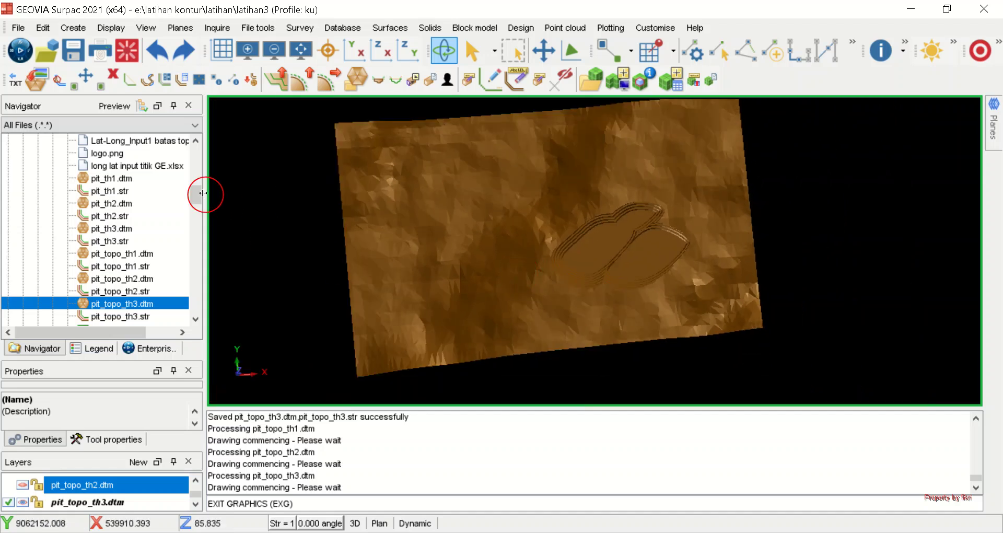
# Clear all graphics layers and load the reserve solids cadangan_th1.dtm, cadangan_th2.dtm and cadangan_th3.dtm into the viewport
pyautogui.click(126, 50)
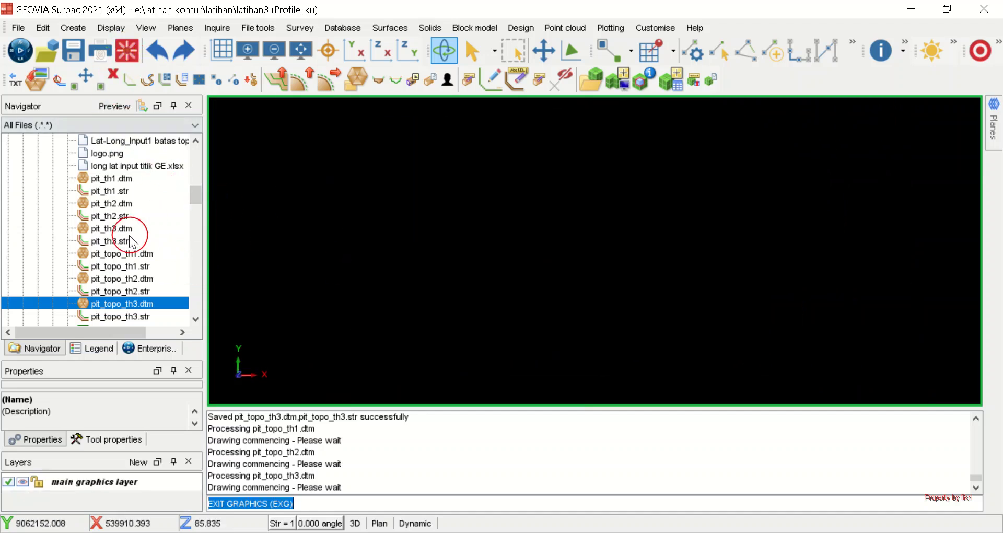
pyautogui.scroll(-2, 141, 224)
pyautogui.scroll(2, 131, 241)
pyautogui.scroll(1, 130, 241)
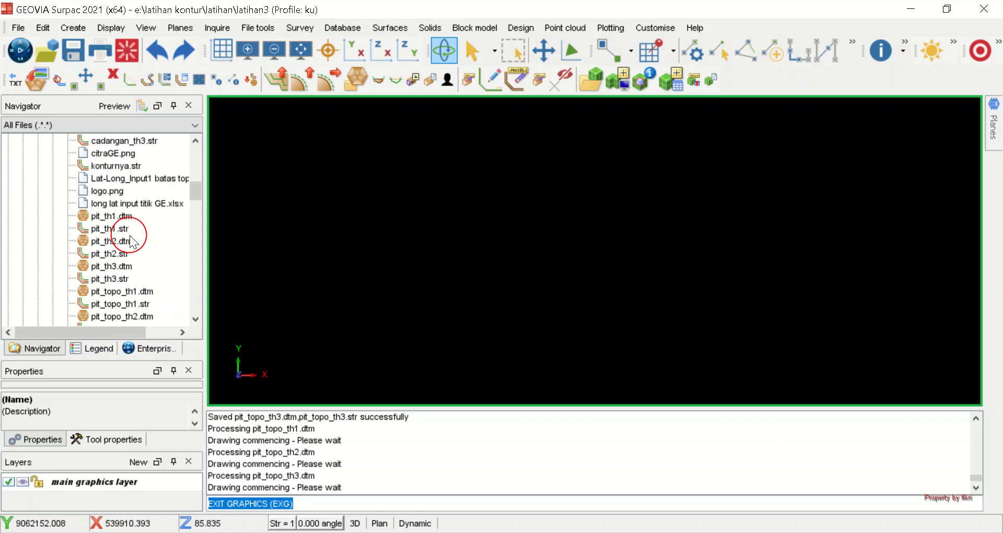
pyautogui.scroll(-6, 131, 241)
pyautogui.scroll(5, 131, 241)
pyautogui.scroll(4, 130, 241)
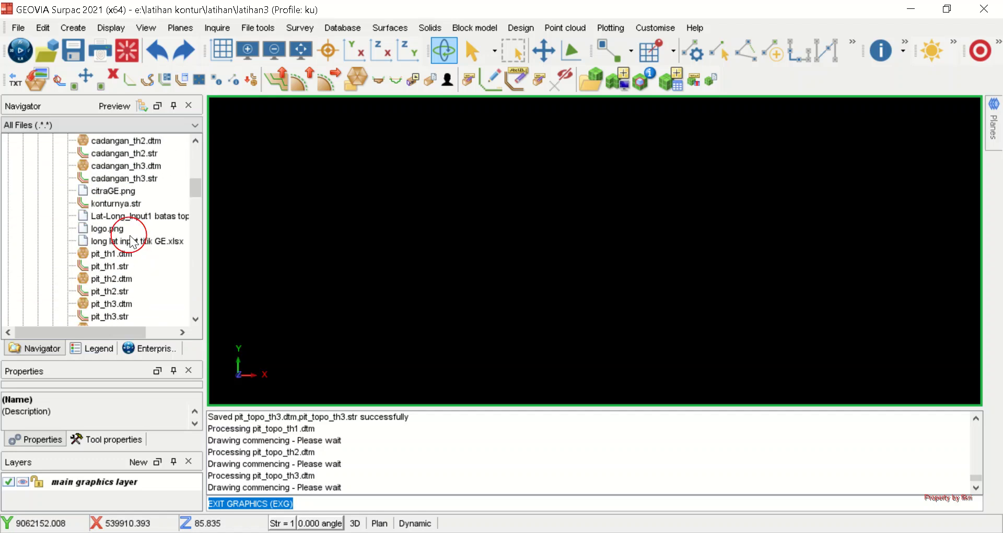
pyautogui.moveTo(108, 191); pyautogui.dragTo(434, 172)
pyautogui.moveTo(113, 216)
pyautogui.mouseDown()
pyautogui.moveTo(381, 213)
pyautogui.moveTo(354, 220)
pyautogui.mouseUp()
pyautogui.moveTo(105, 242); pyautogui.dragTo(484, 218)
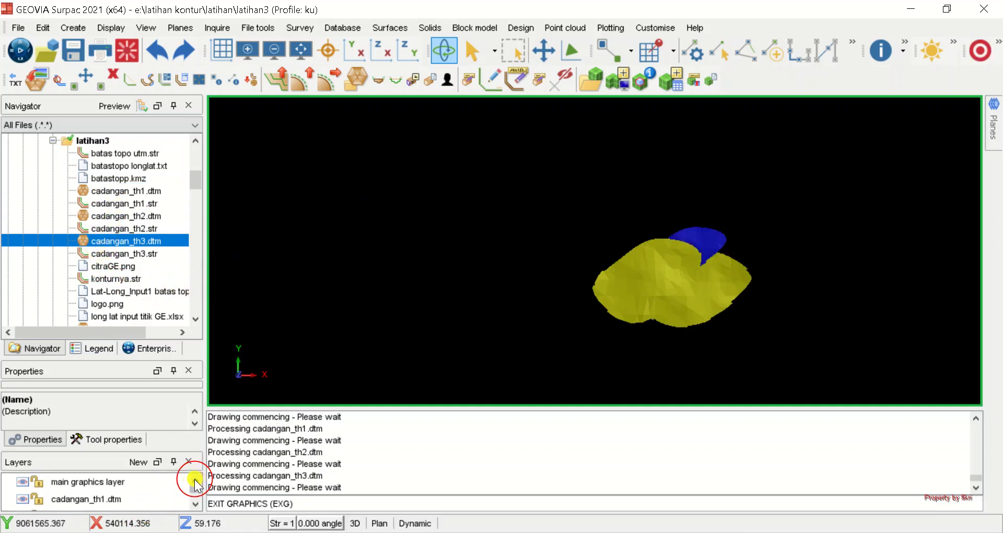
pyautogui.click(82, 499)
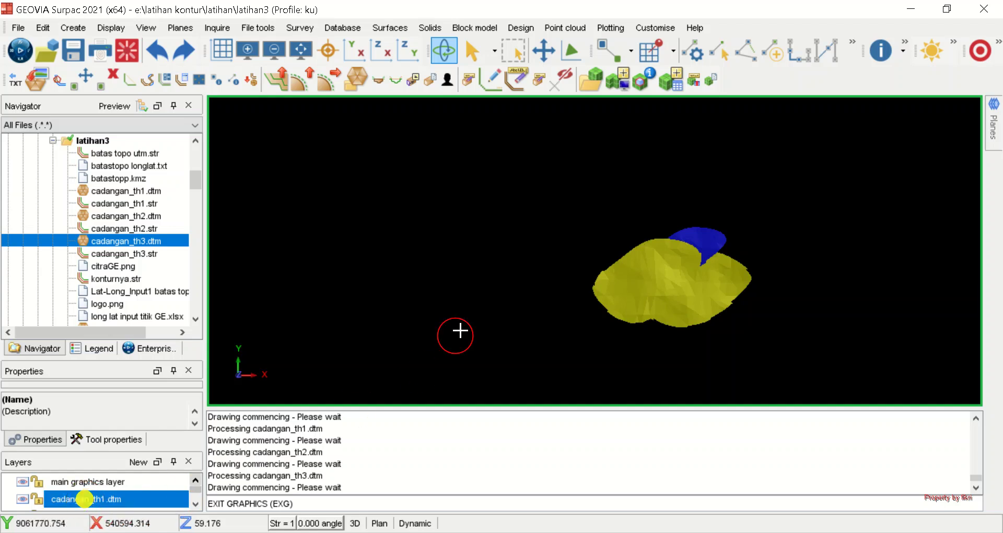
pyautogui.click(434, 26)
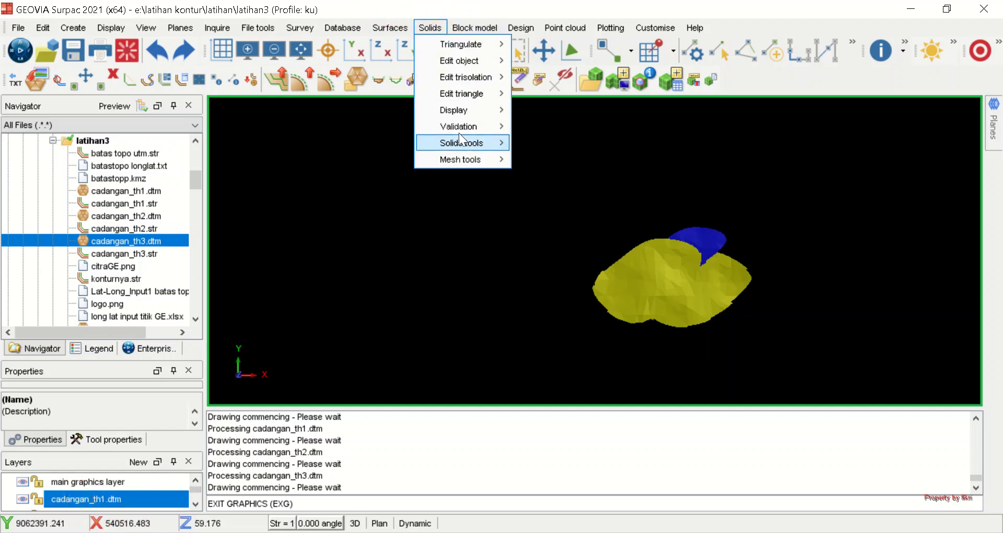
pyautogui.moveTo(460, 140)
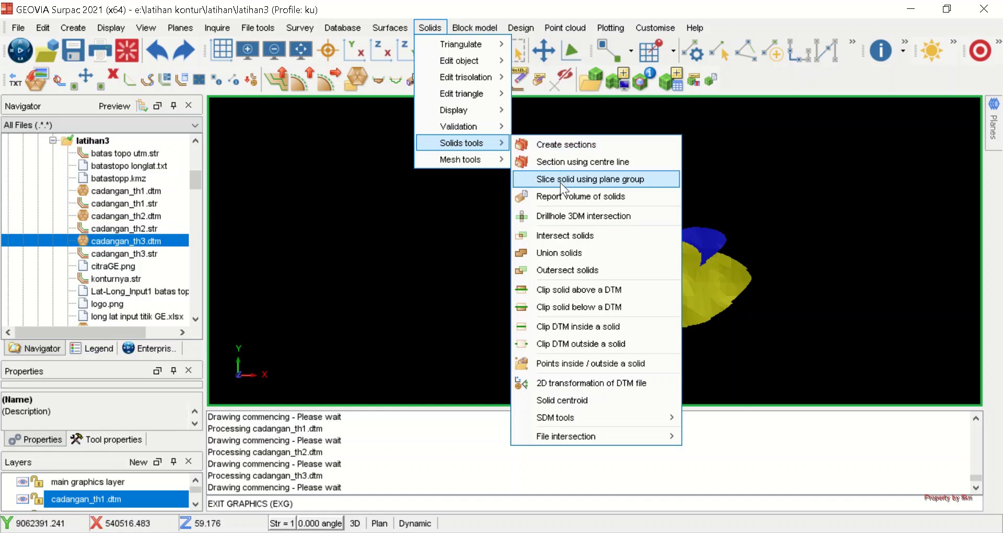
pyautogui.click(572, 197)
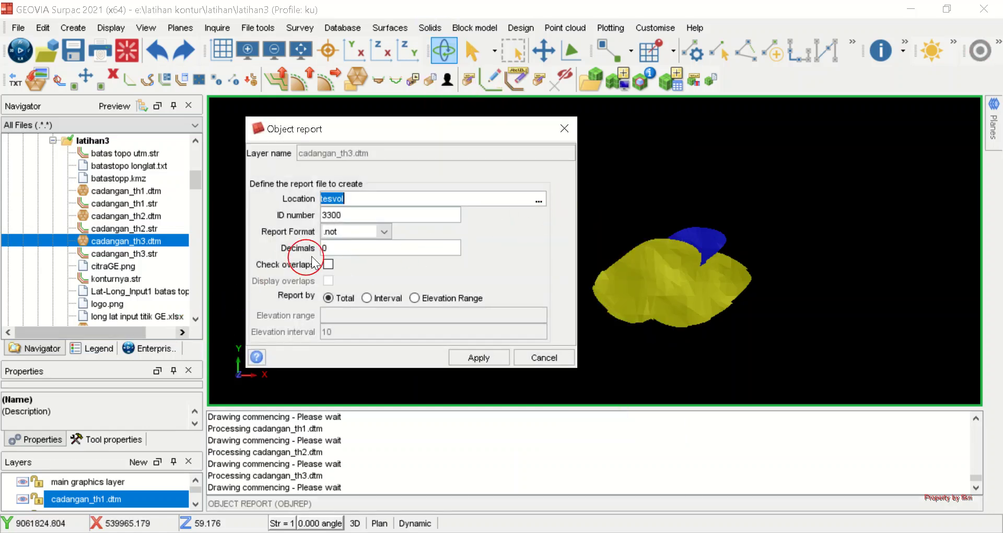
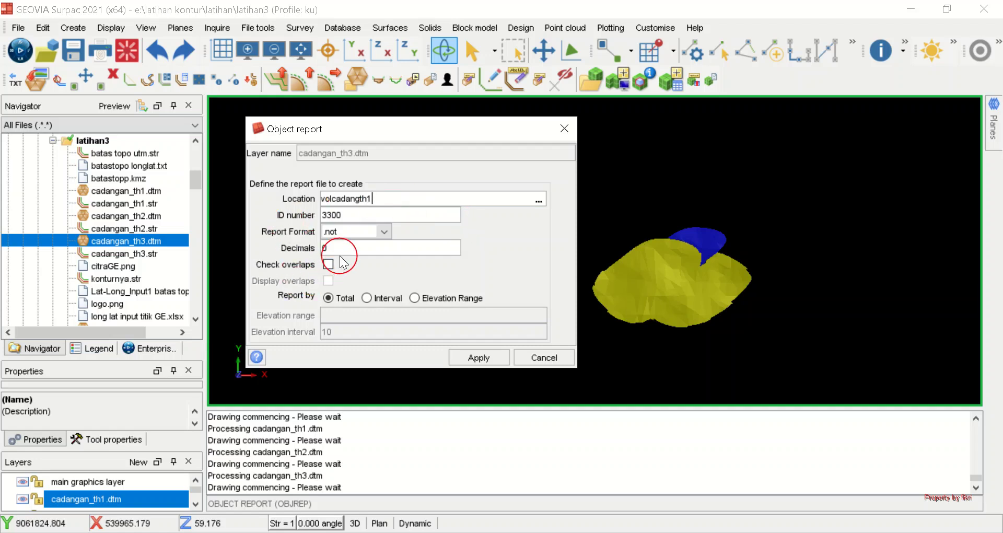
pyautogui.click(554, 356)
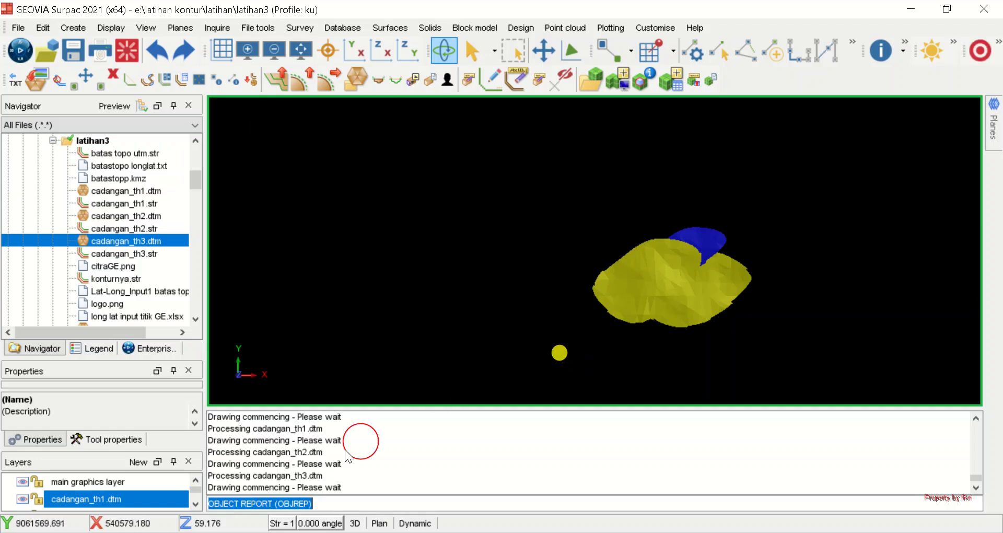
pyautogui.click(194, 505)
pyautogui.click(21, 503)
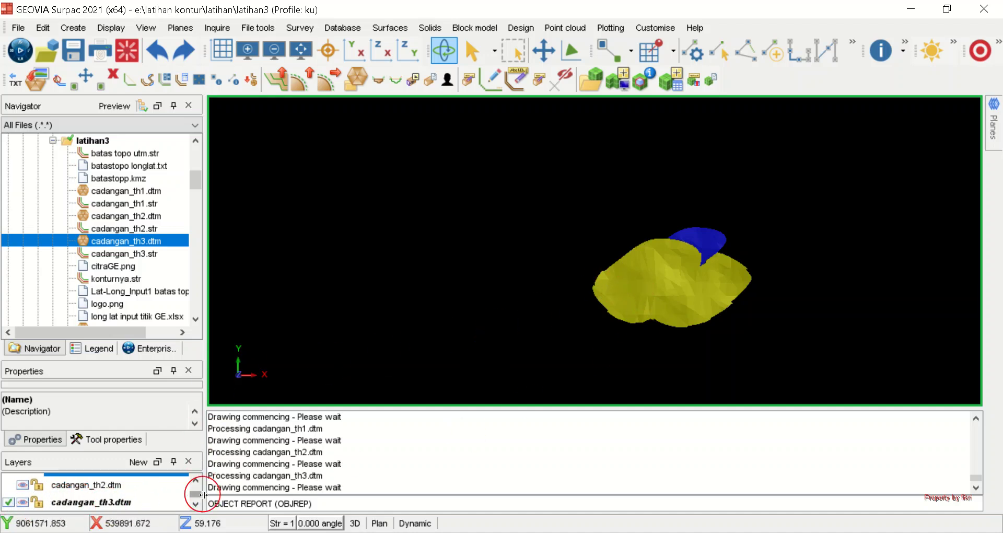
pyautogui.click(195, 481)
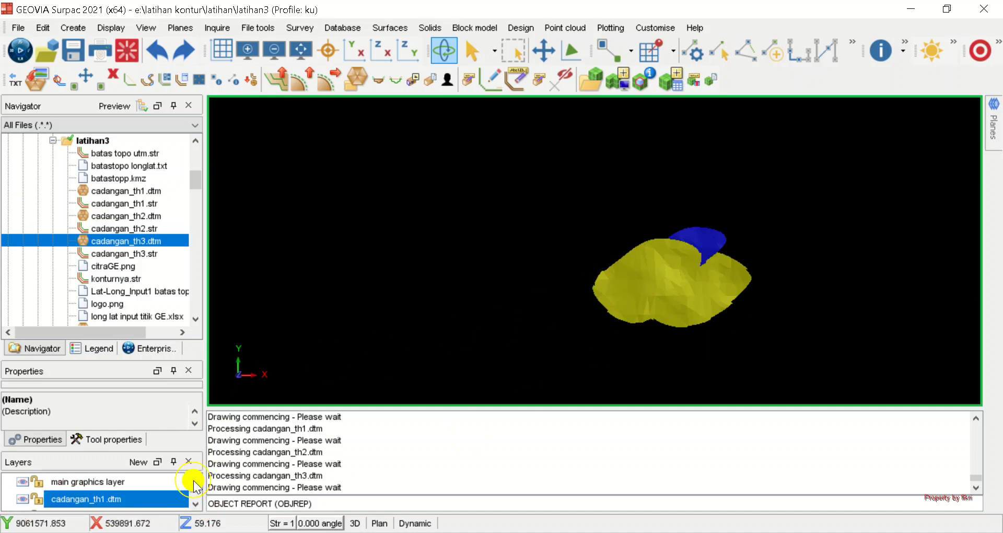
# Make the cadangan_th1.dtm layer active and generate its solid volume report with the file location volth1
pyautogui.rightClick(72, 498)
pyautogui.click(121, 287)
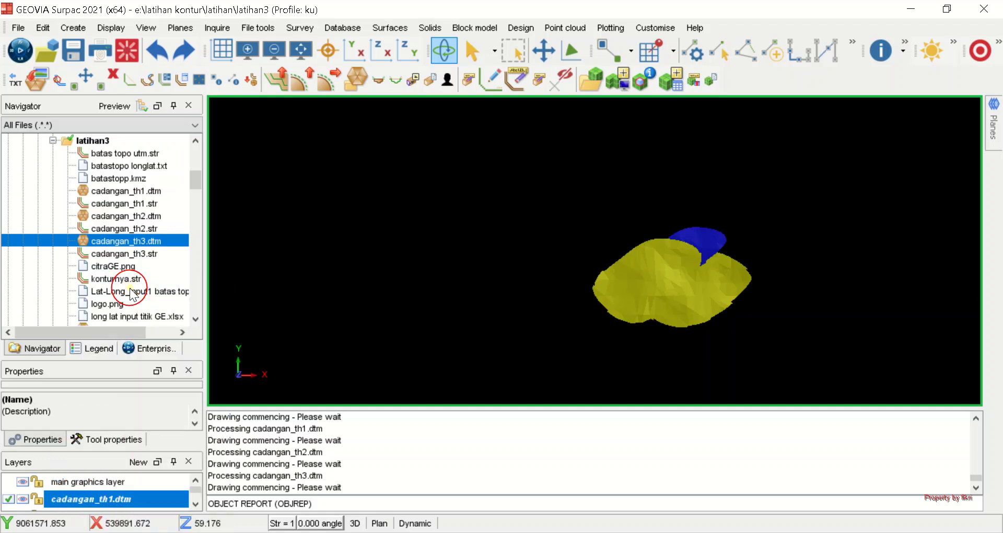
pyautogui.click(431, 28)
pyautogui.moveTo(475, 163)
pyautogui.moveTo(475, 143)
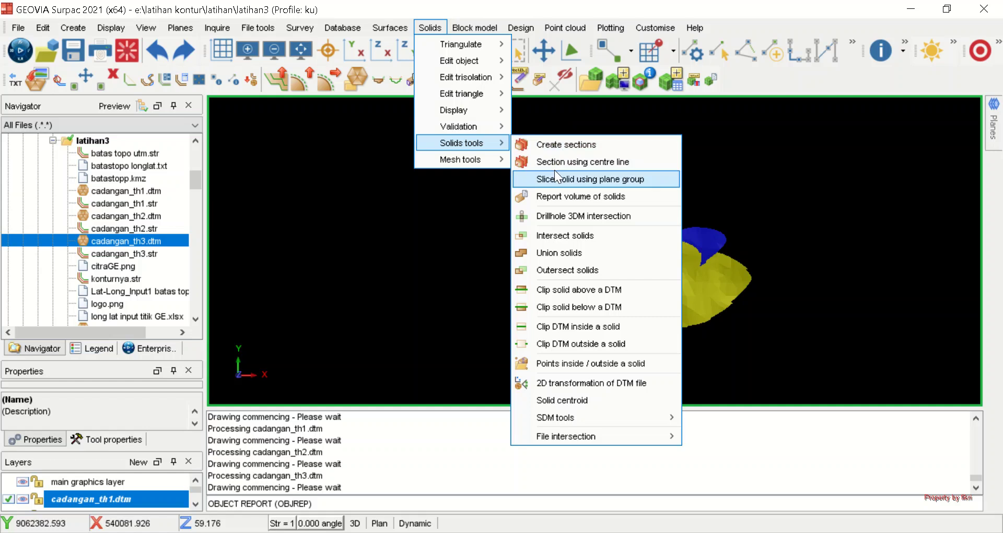
pyautogui.click(562, 195)
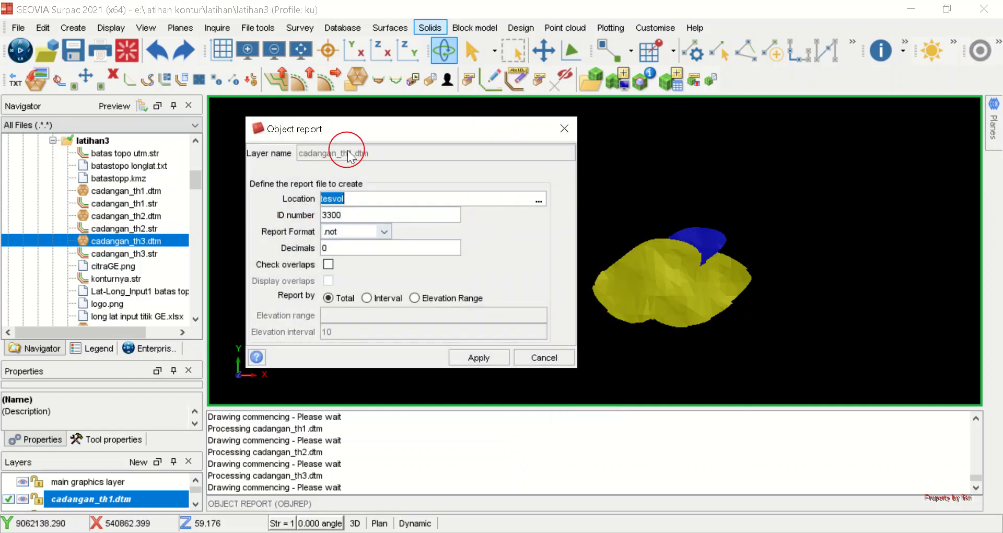
pyautogui.click(366, 200)
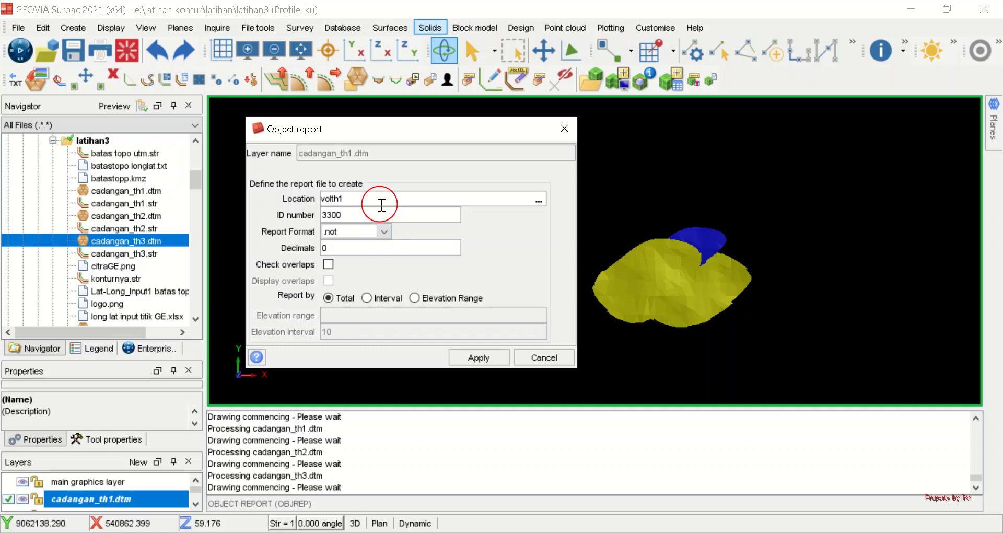
pyautogui.click(477, 359)
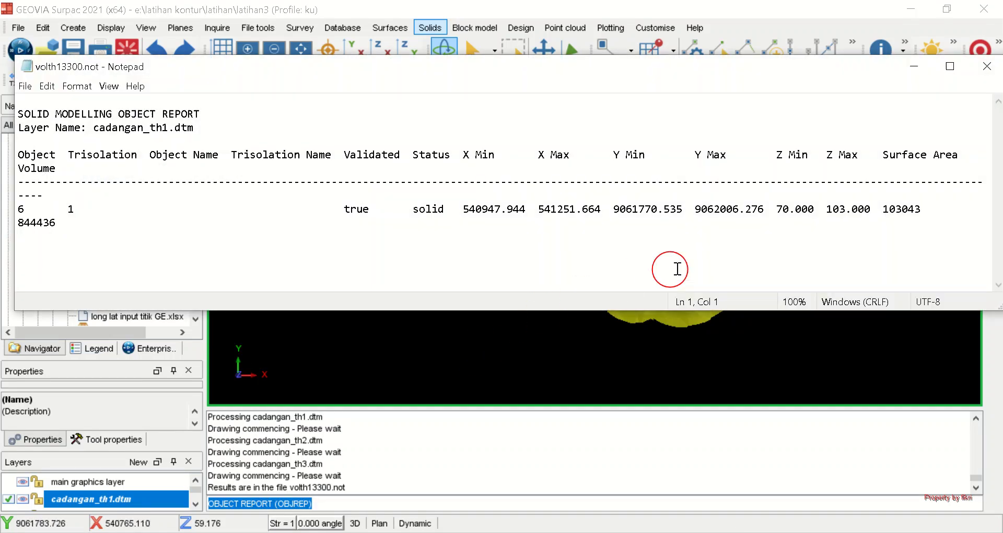
# Examine the volume and surface area of cadangan_th1.dtm in the enlarged report, and minimize the report
pyautogui.click(950, 66)
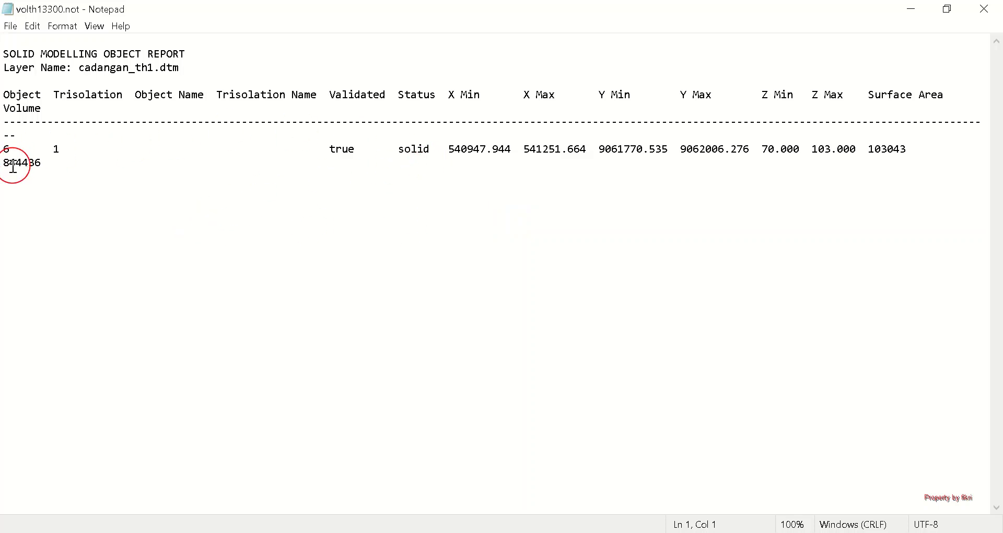
pyautogui.moveTo(3, 162); pyautogui.dragTo(139, 161)
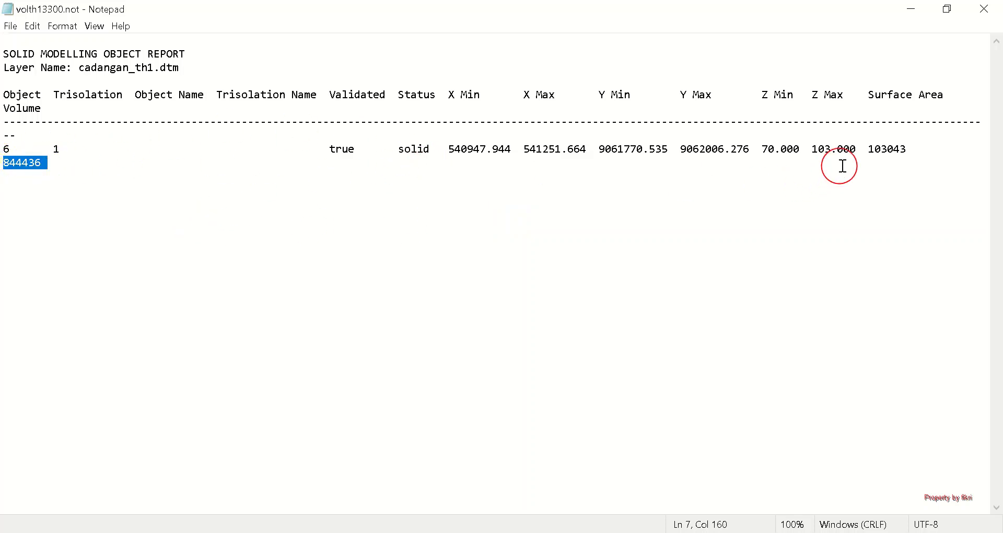
pyautogui.doubleClick(863, 151)
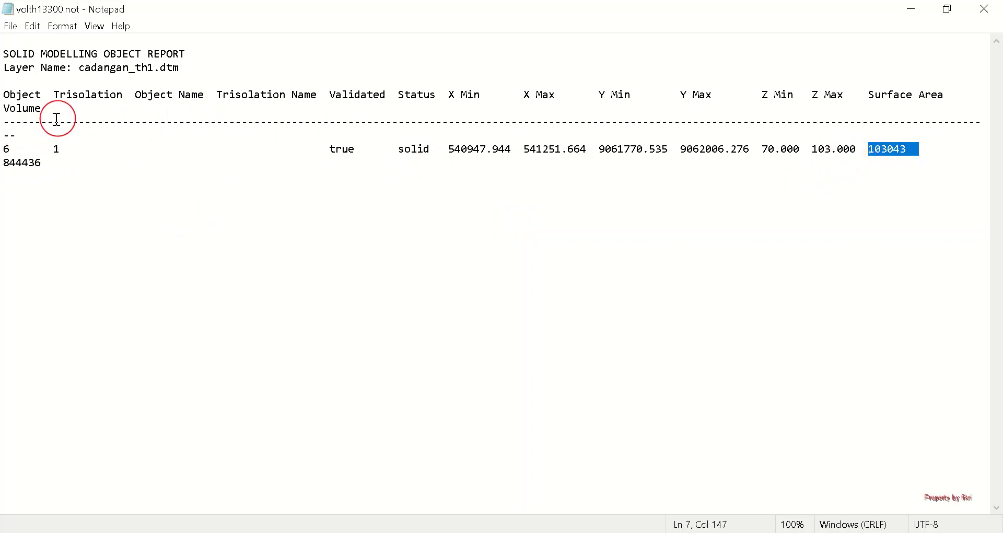
pyautogui.click(911, 12)
# Make the cadangan_th2.dtm layer active and generate its solid volume report with the file location volth2
pyautogui.click(68, 486)
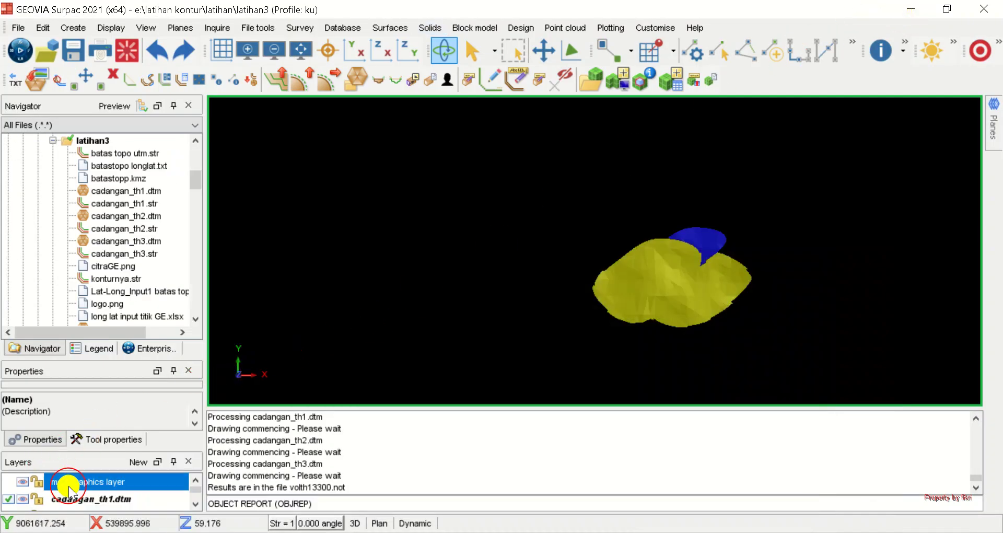
pyautogui.scroll(-1, 68, 486)
pyautogui.rightClick(67, 487)
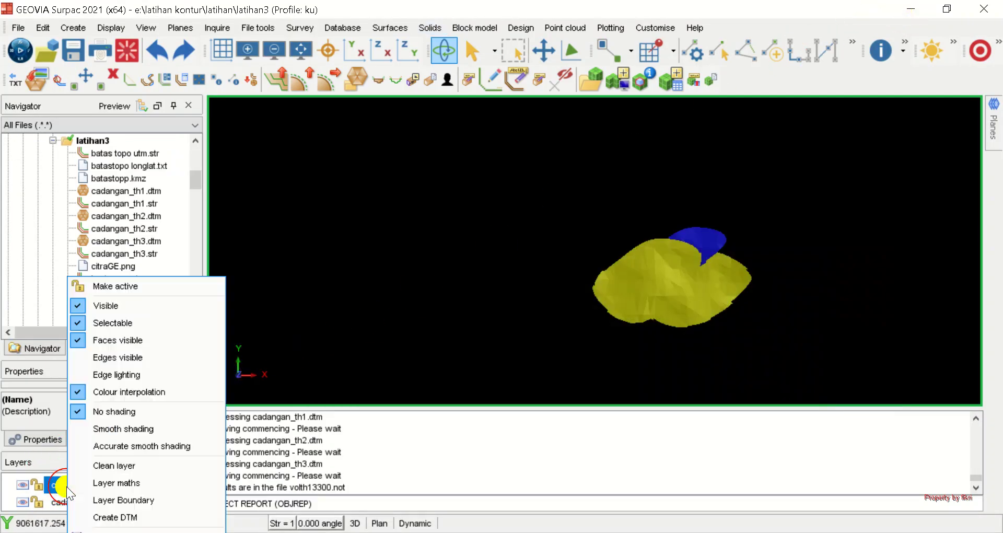
pyautogui.click(104, 285)
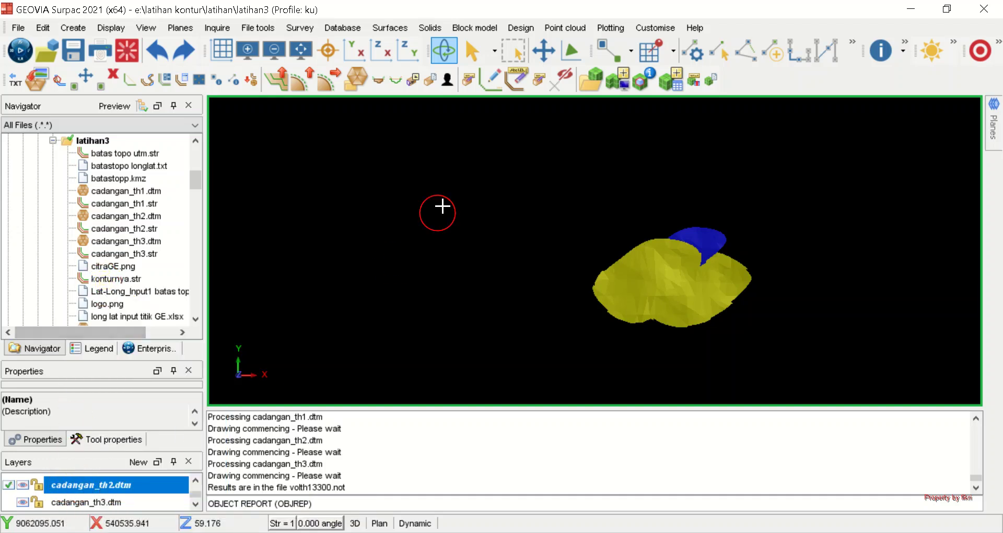
pyautogui.click(430, 27)
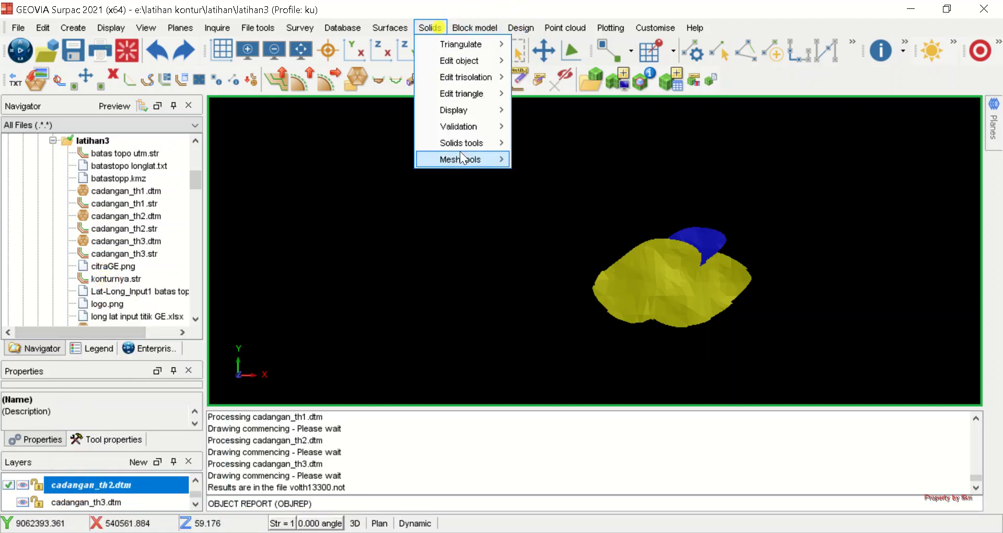
pyautogui.moveTo(488, 143)
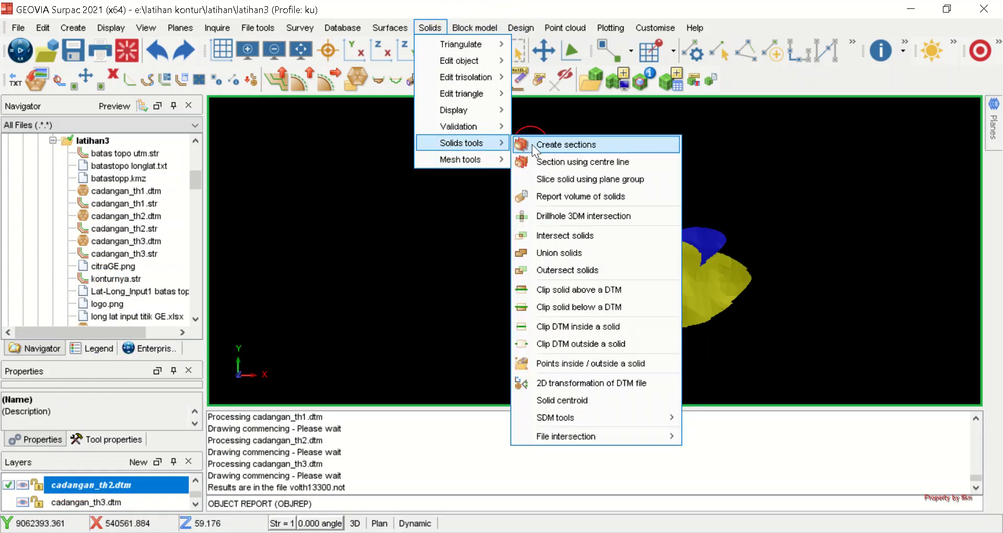
pyautogui.click(578, 195)
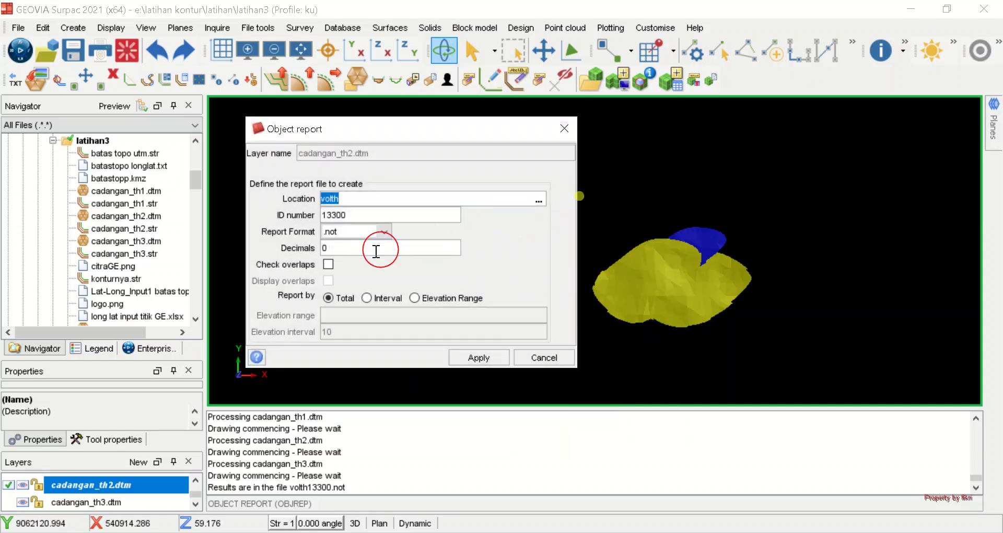
pyautogui.click(404, 197)
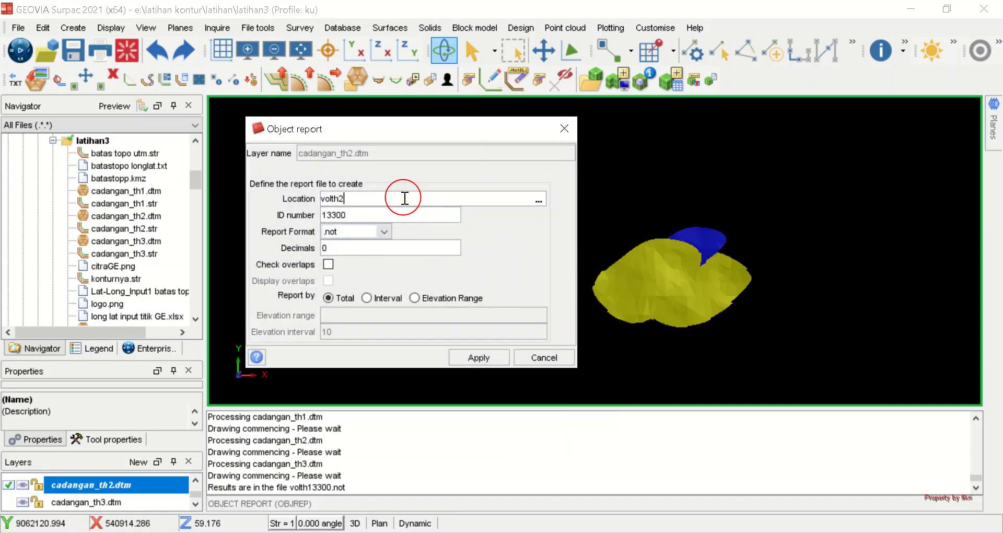
pyautogui.click(467, 357)
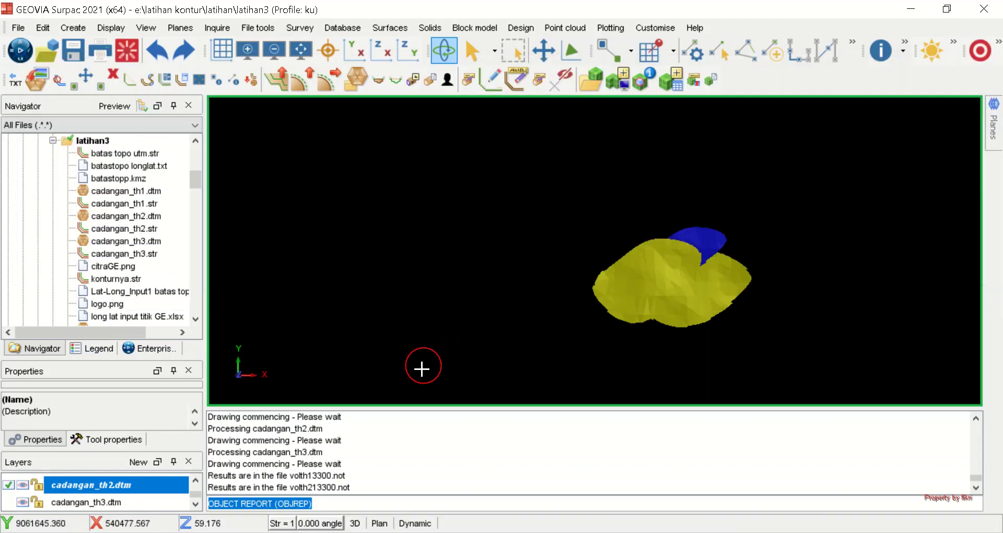
# Bring up the volth213300.not report in Notepad, examine the volume of cadangan_th2.dtm, and minimize the report
pyautogui.click(606, 532)
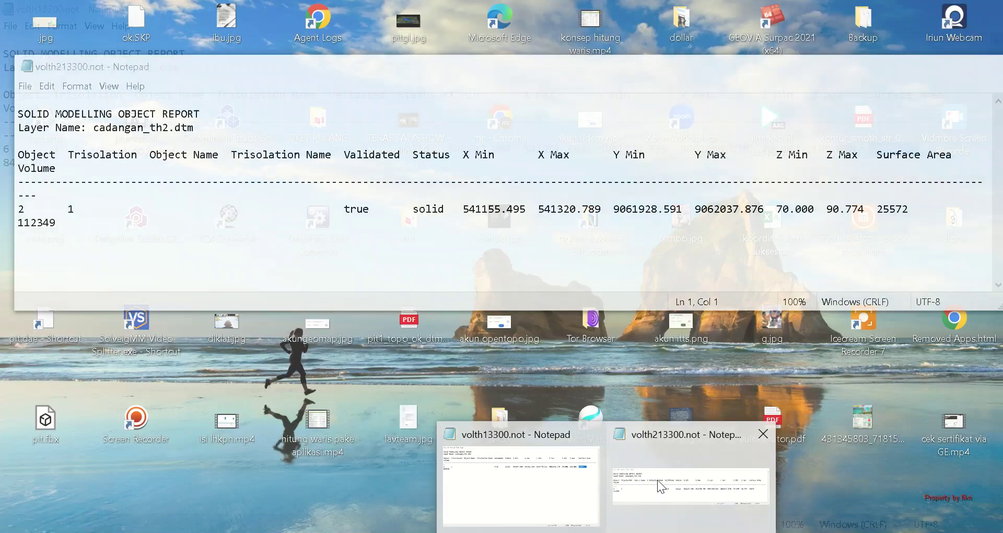
pyautogui.click(660, 478)
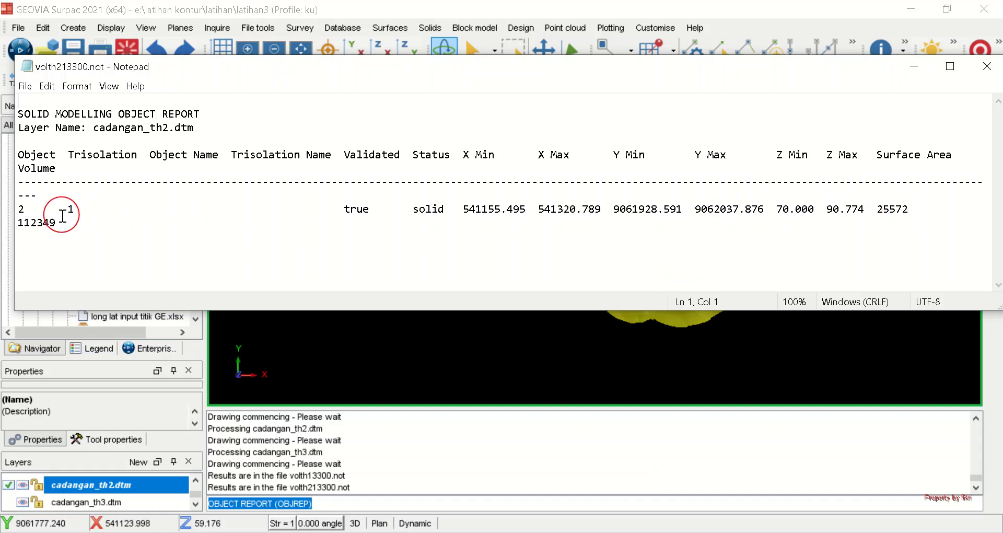
pyautogui.doubleClick(415, 69)
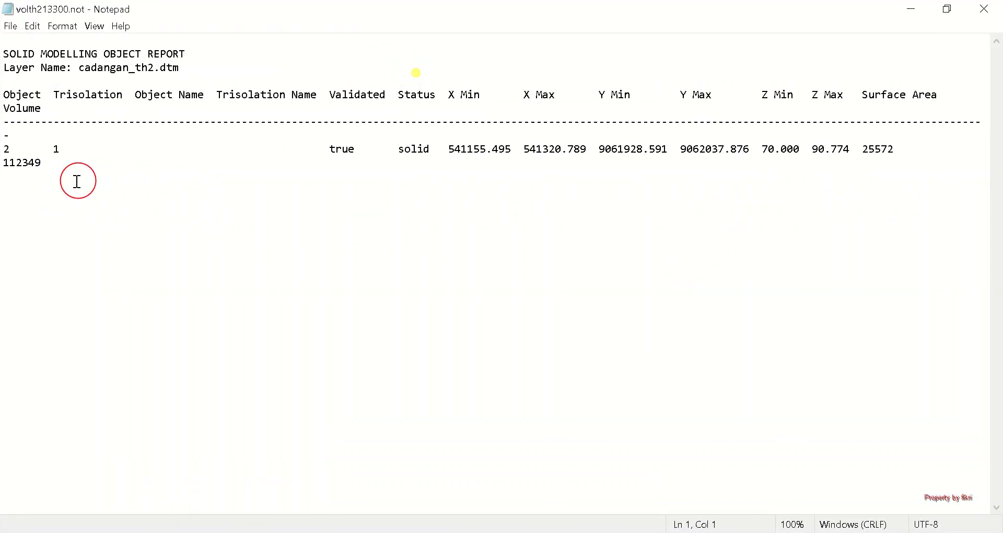
pyautogui.moveTo(44, 164); pyautogui.dragTo(2, 164)
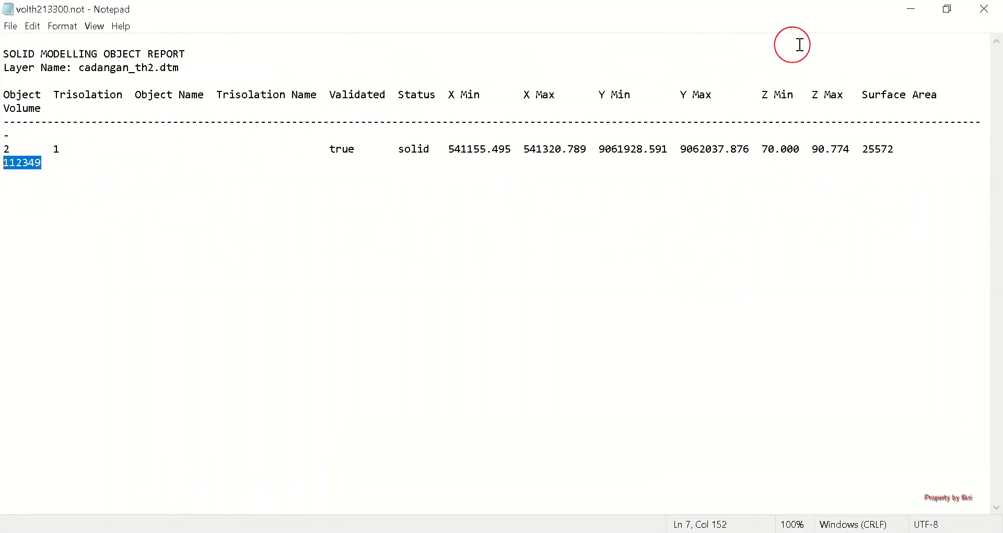
pyautogui.click(919, 9)
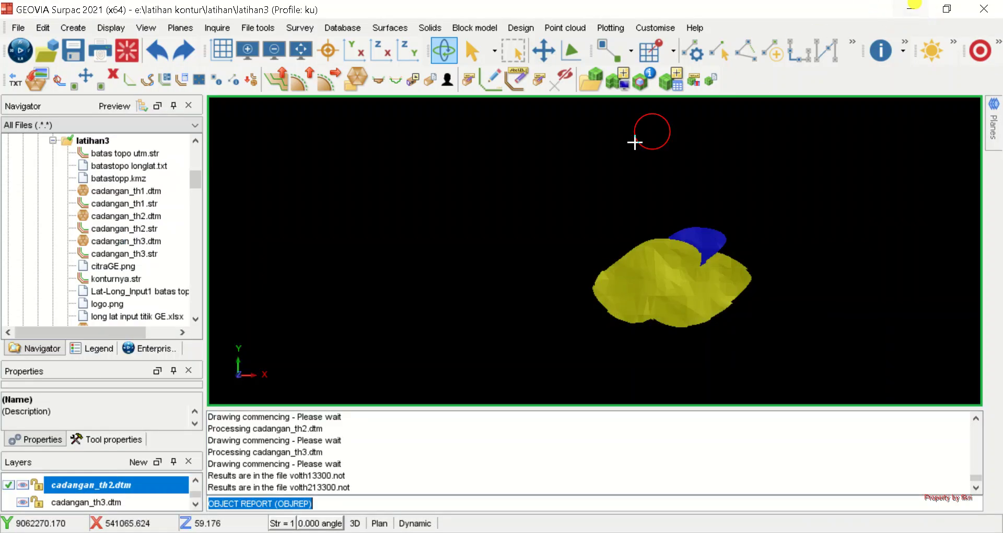
# Make the cadangan_th3.dtm layer active and generate its solid volume report with the file location volth3
pyautogui.click(84, 502)
pyautogui.rightClick(89, 501)
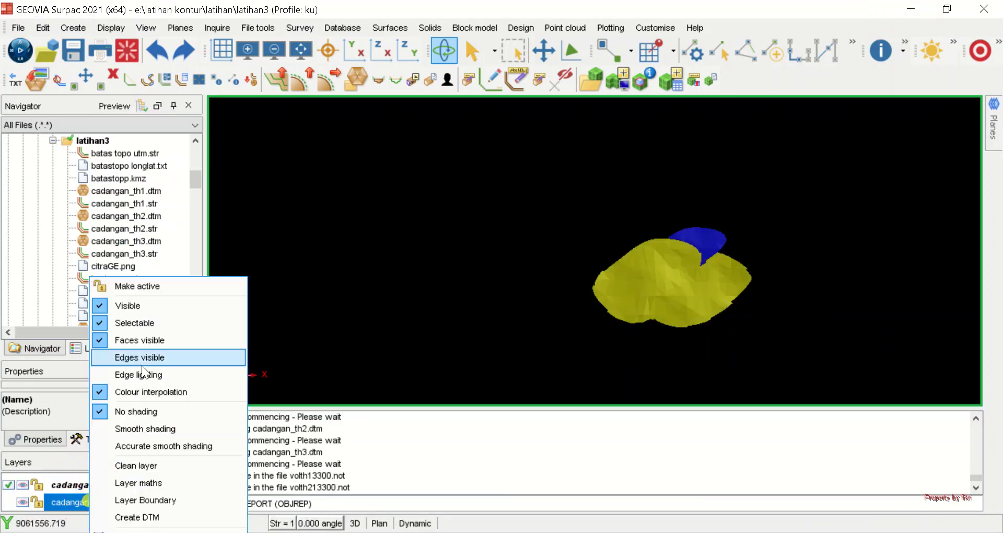
pyautogui.click(189, 282)
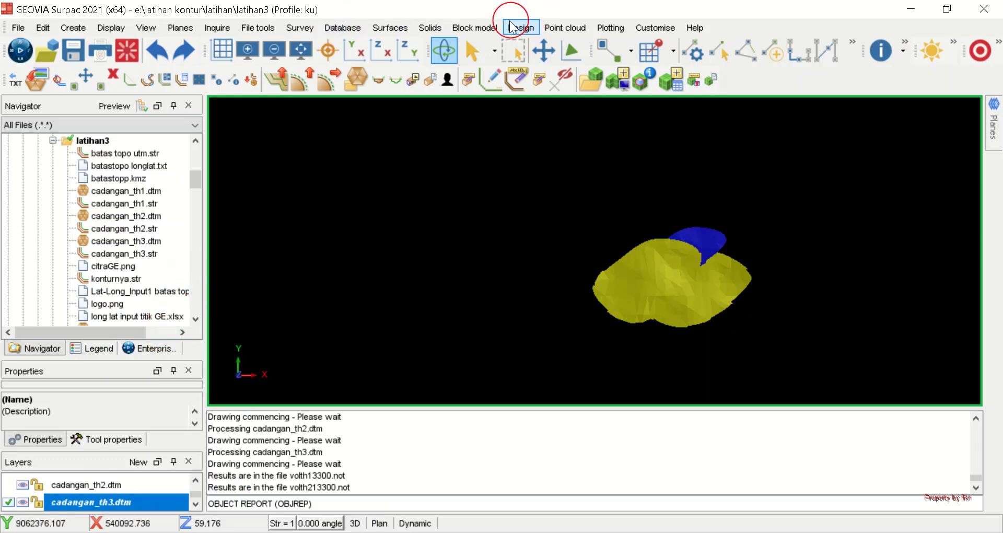
pyautogui.click(432, 27)
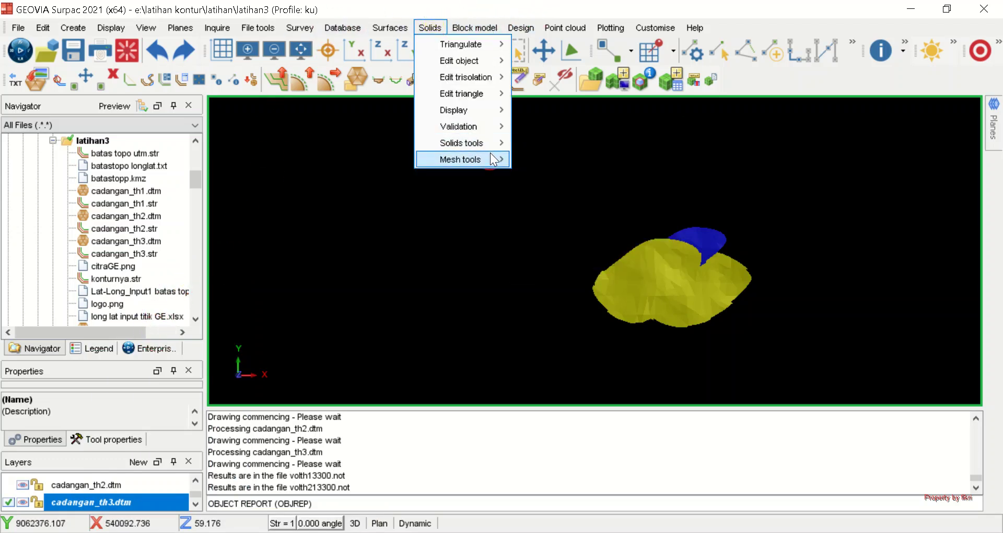
pyautogui.moveTo(497, 144)
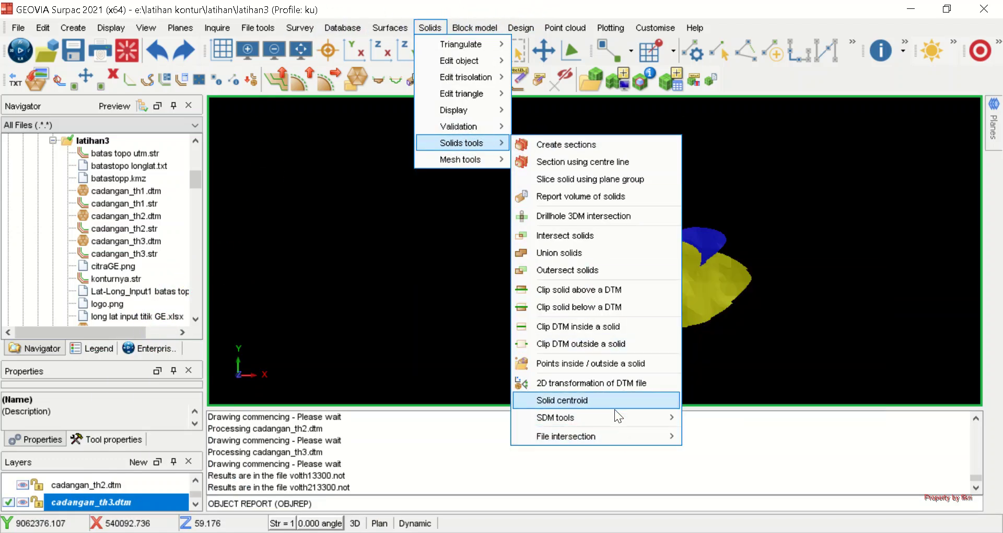
pyautogui.click(571, 197)
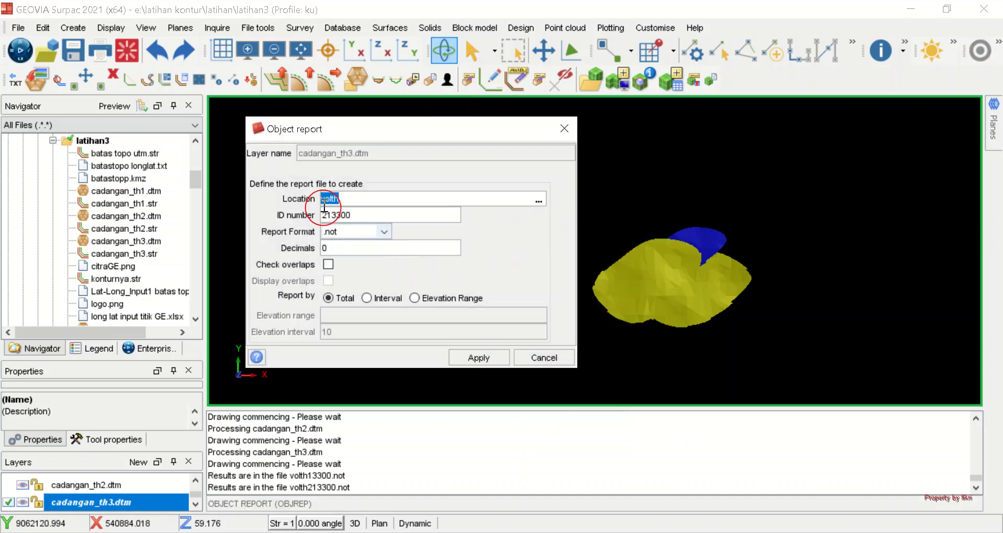
pyautogui.click(373, 196)
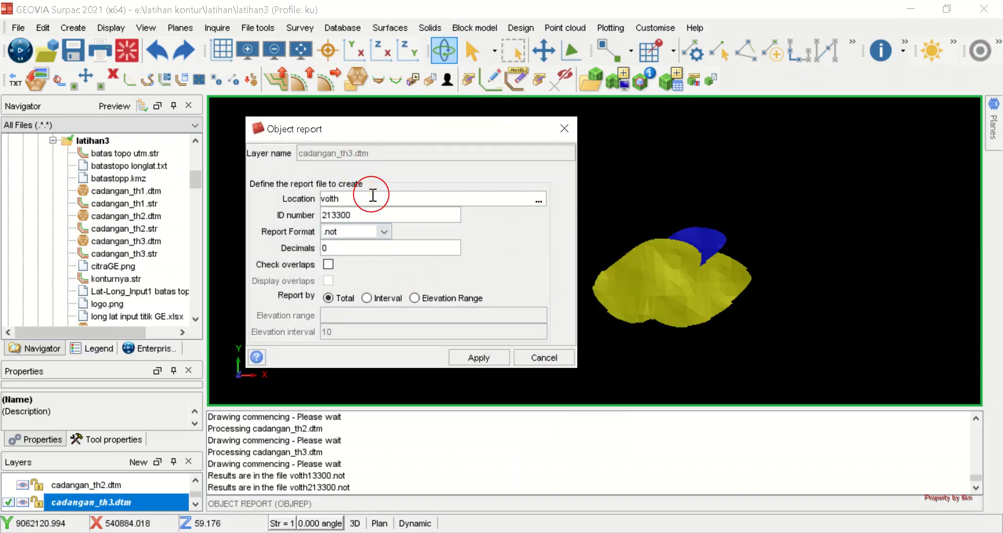
pyautogui.click(486, 357)
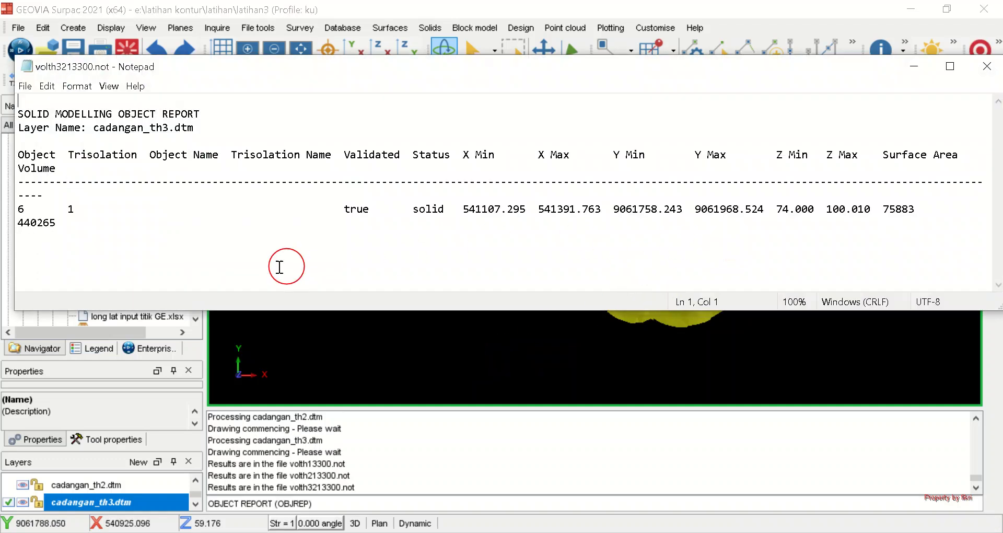
# Examine the volume of cadangan_th3.dtm in its report, and minimize the report
pyautogui.moveTo(57, 222); pyautogui.dragTo(3, 224)
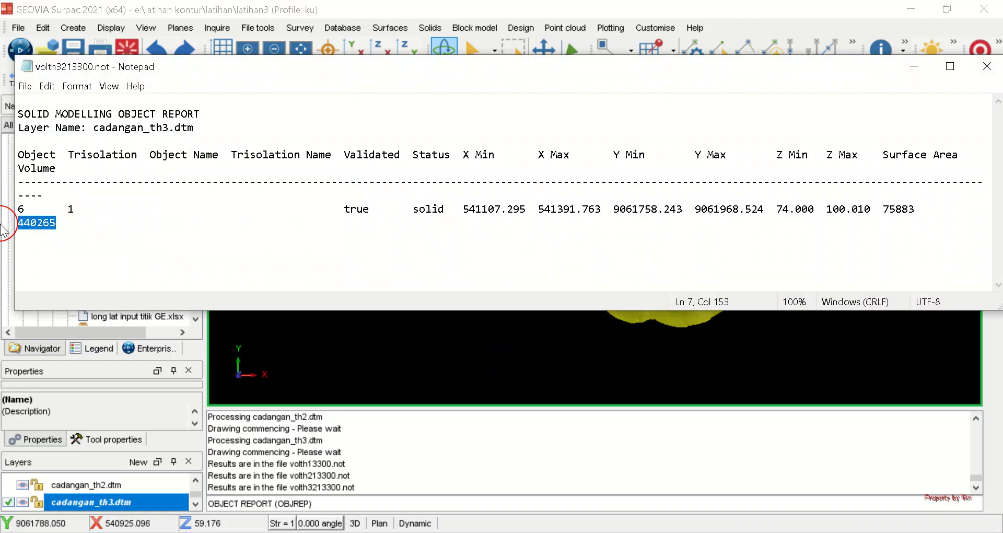
pyautogui.click(65, 226)
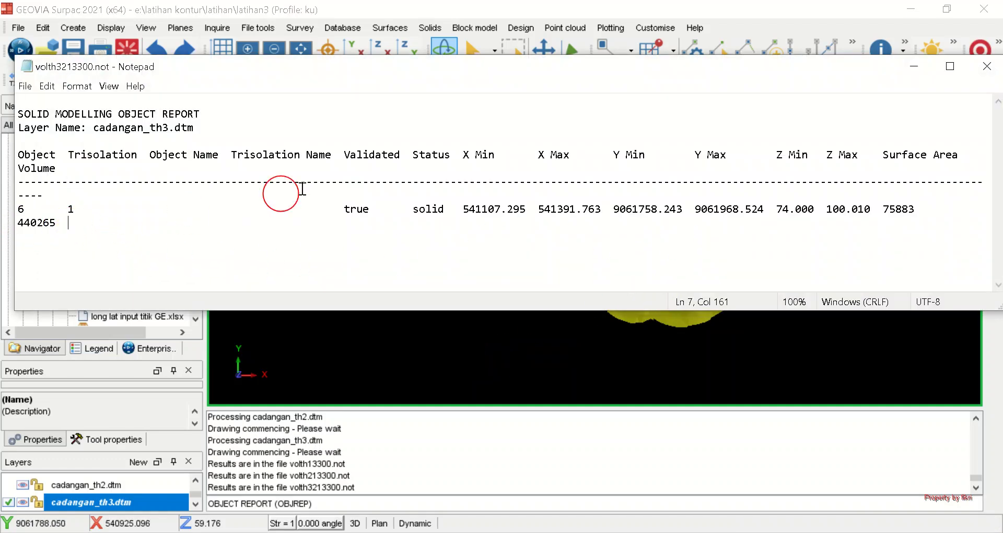
pyautogui.click(912, 69)
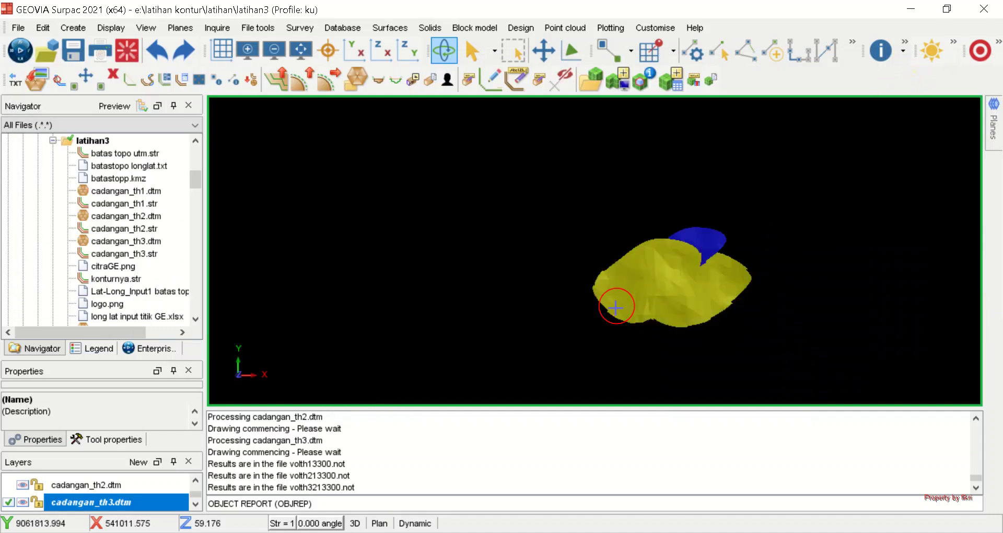
# Hide the cadangan_th2.dtm and cadangan_th3.dtm layers in turn to compare the reserve solids, and clear all graphics layers
pyautogui.moveTo(641, 330); pyautogui.dragTo(656, 285)
pyautogui.click(21, 489)
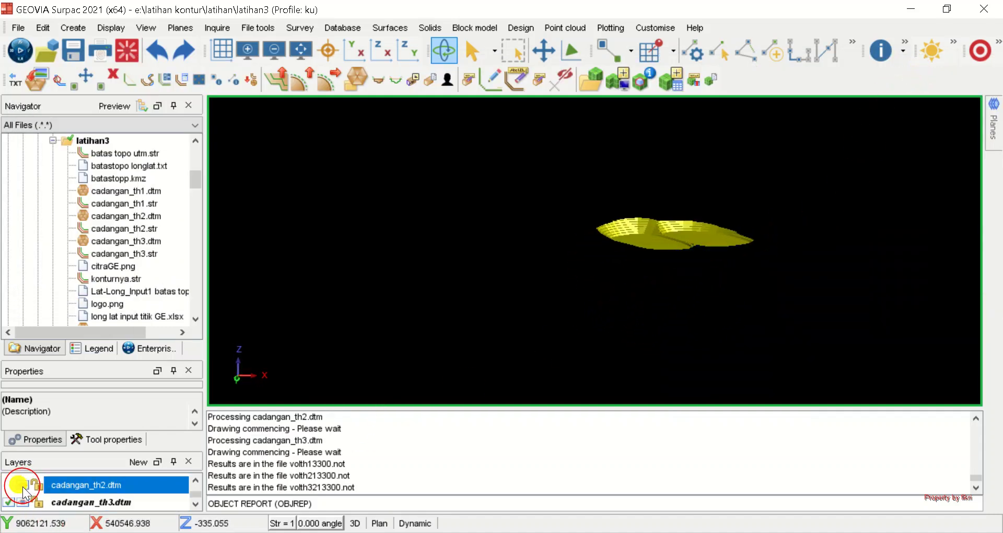
pyautogui.click(25, 502)
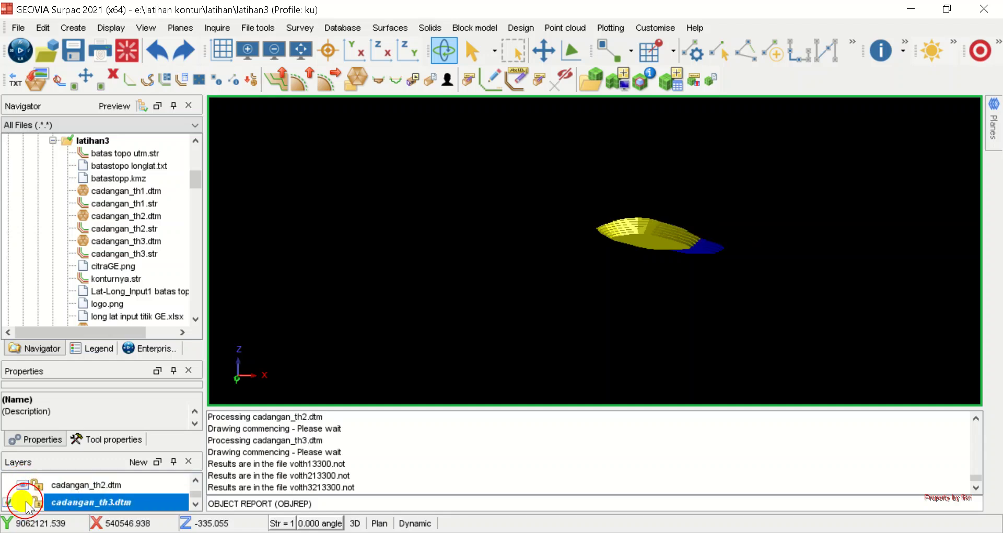
pyautogui.click(24, 489)
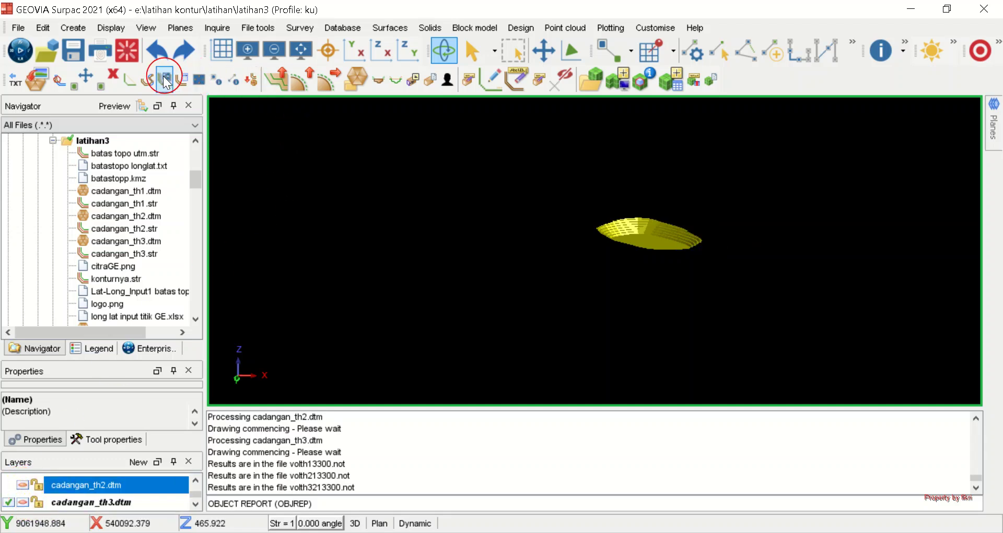
pyautogui.click(127, 50)
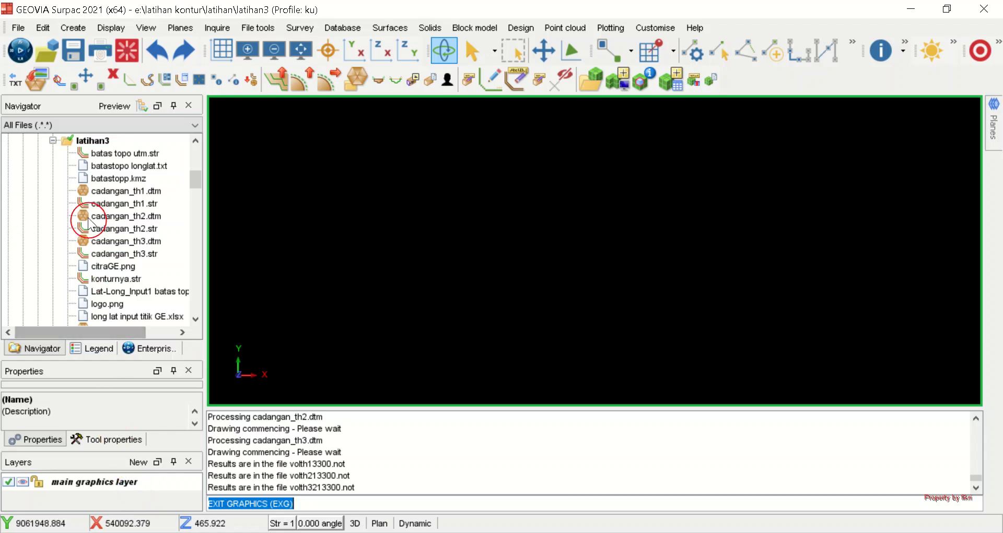
# Load pit_topo_th1.dtm into graphics and start draping an image over its surface
pyautogui.scroll(-4, 162, 235)
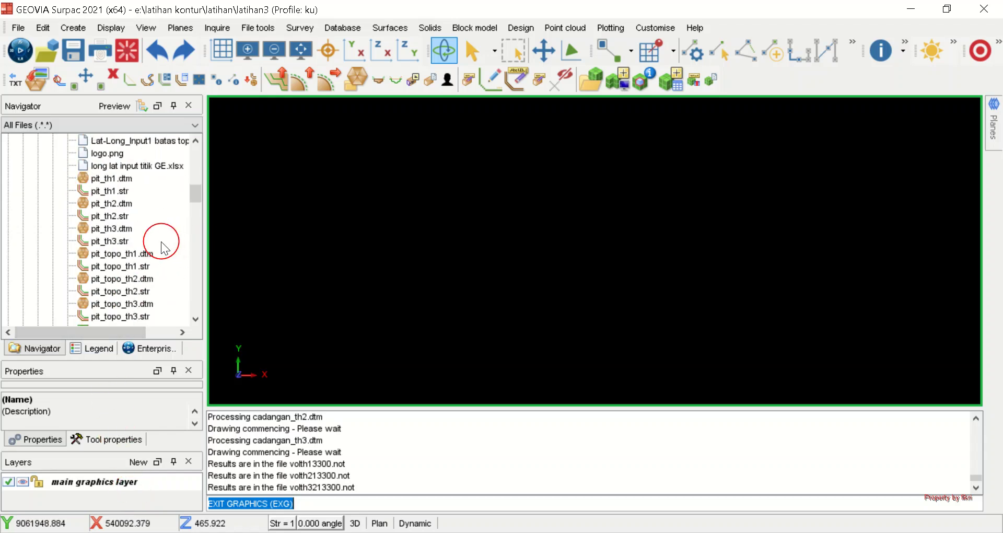
pyautogui.moveTo(110, 255); pyautogui.dragTo(463, 249)
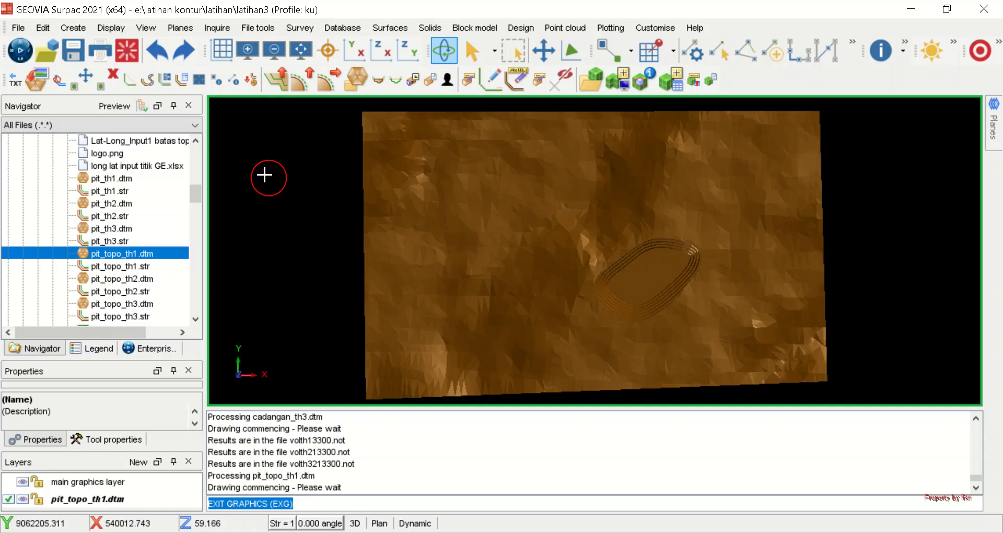
pyautogui.click(17, 29)
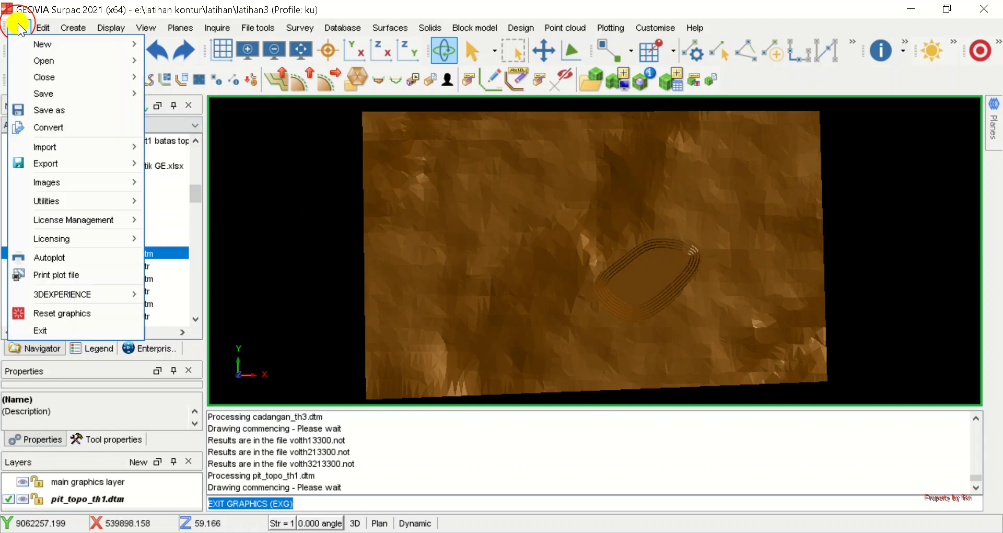
pyautogui.moveTo(108, 148)
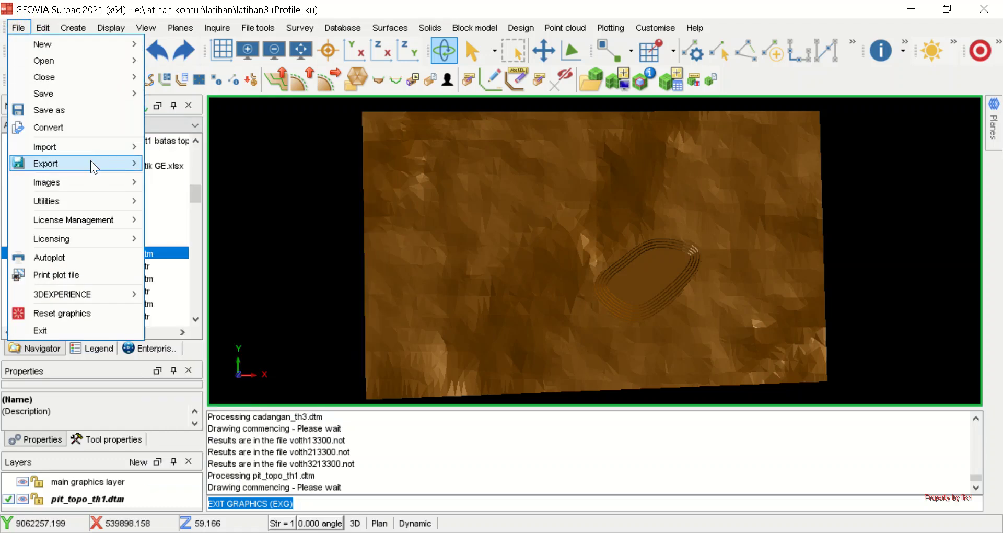
pyautogui.moveTo(91, 183)
pyautogui.click(199, 181)
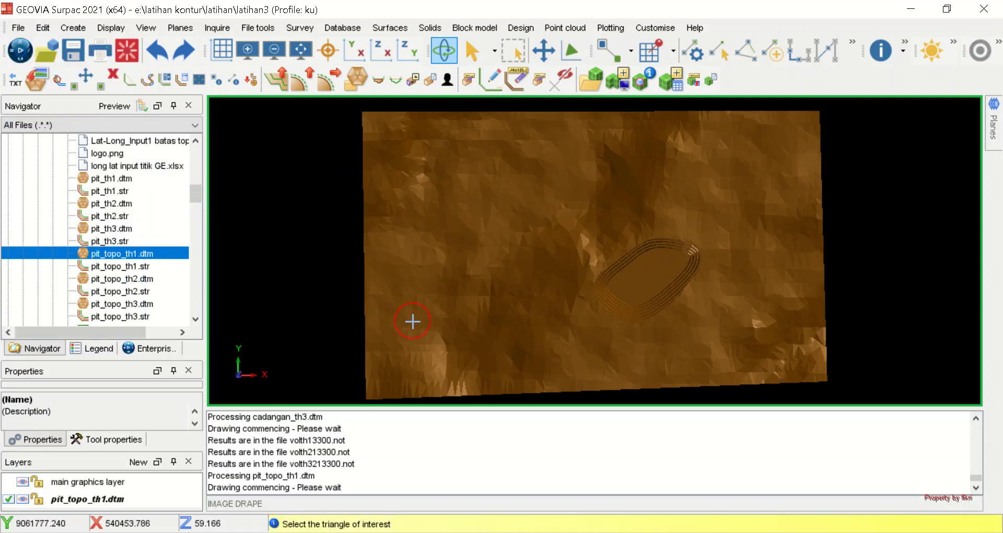
pyautogui.click(429, 239)
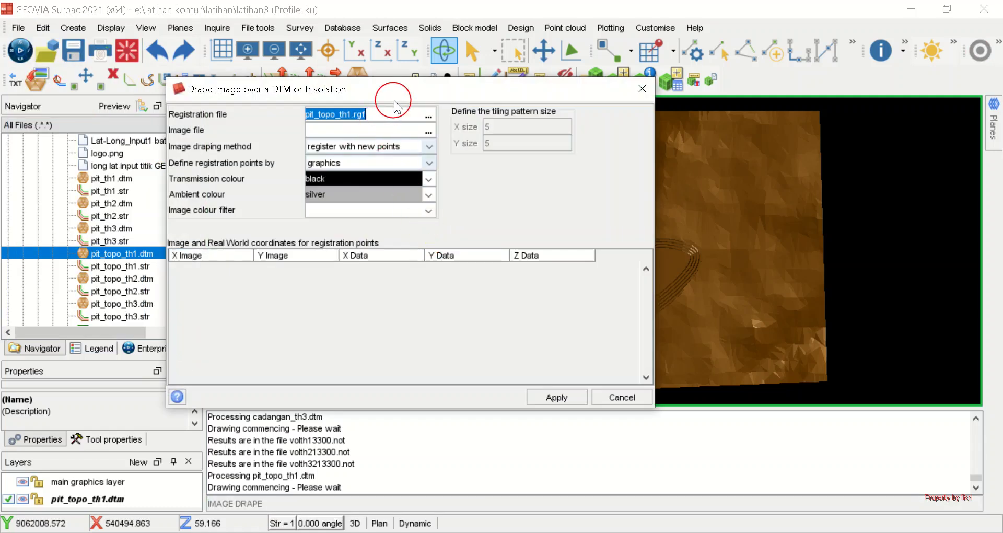
# Choose citraGE.png as the drape image, edit registration points as the draping method, and toponya.rgf as the registration file
pyautogui.click(429, 133)
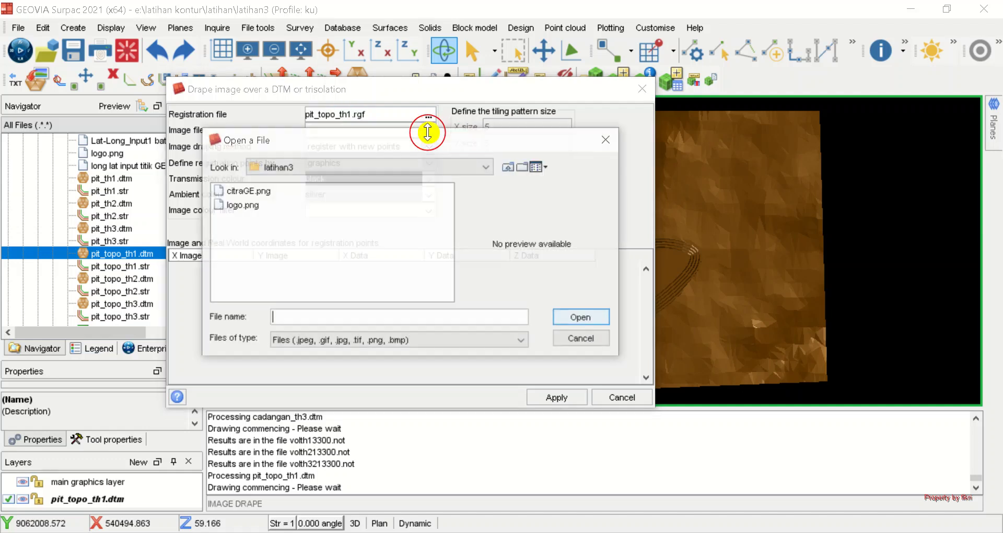
pyautogui.click(247, 190)
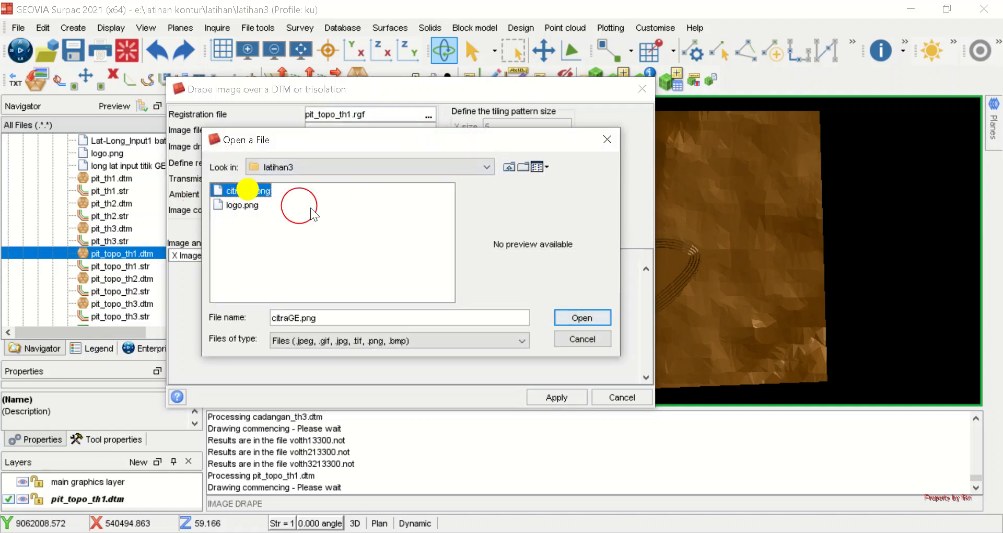
pyautogui.click(592, 315)
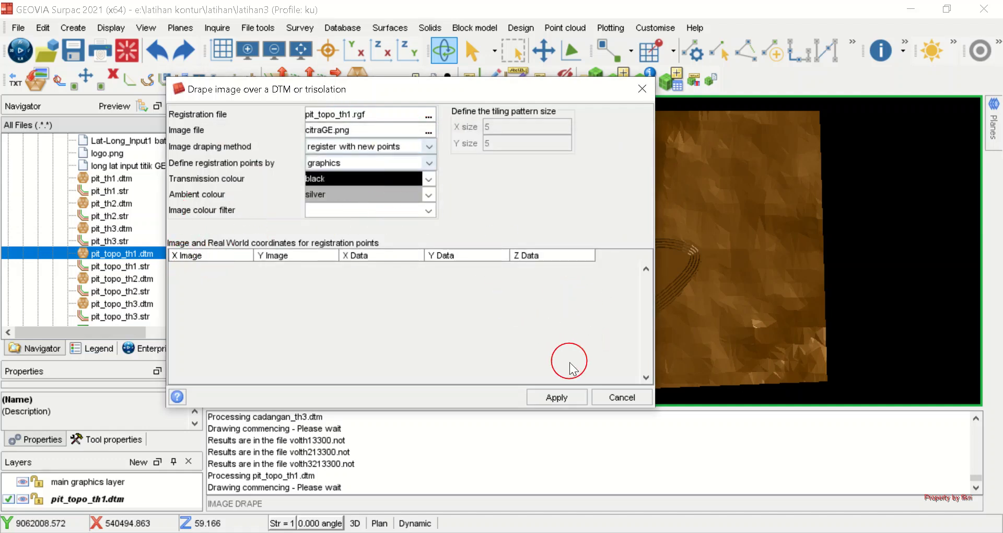
pyautogui.click(428, 147)
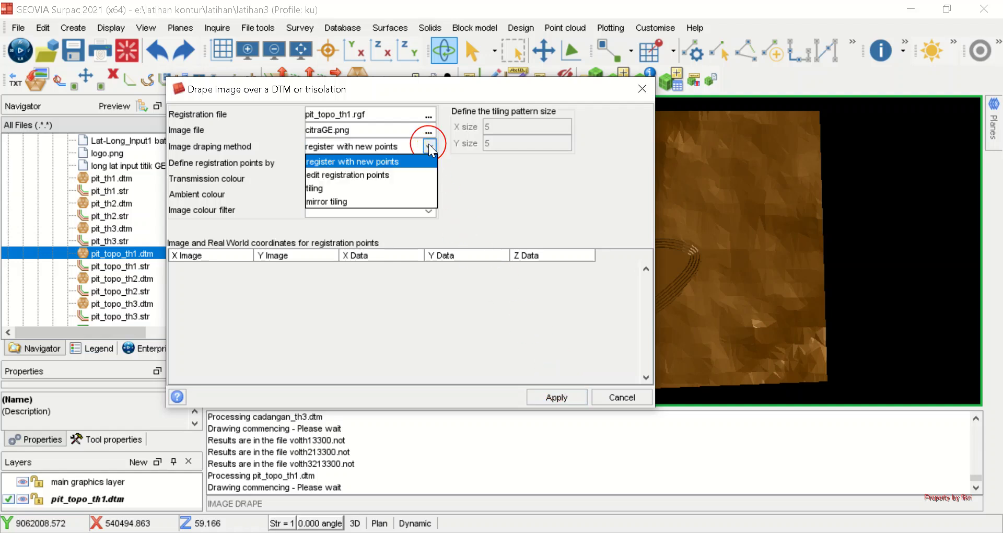
pyautogui.click(402, 174)
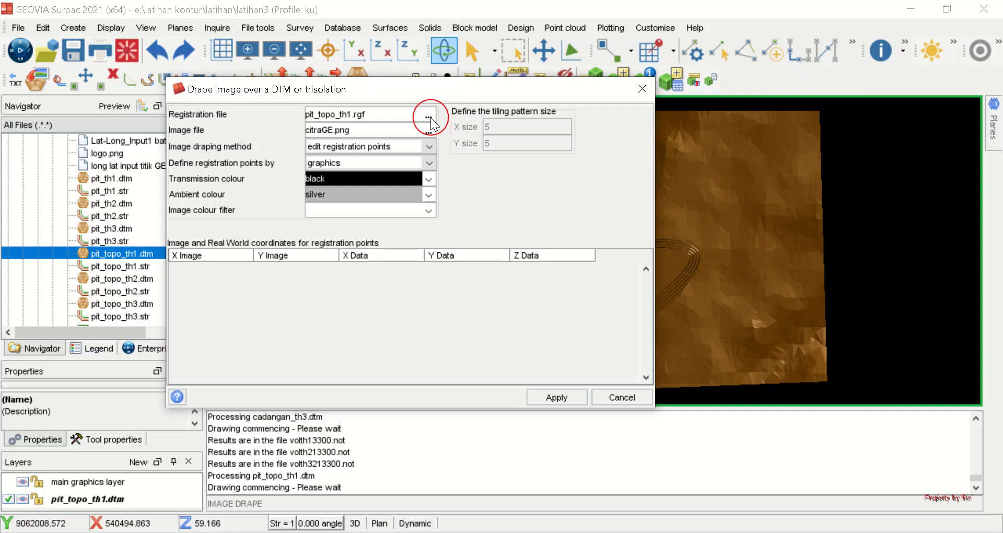
pyautogui.click(427, 117)
pyautogui.click(232, 189)
pyautogui.click(570, 323)
pyautogui.click(294, 184)
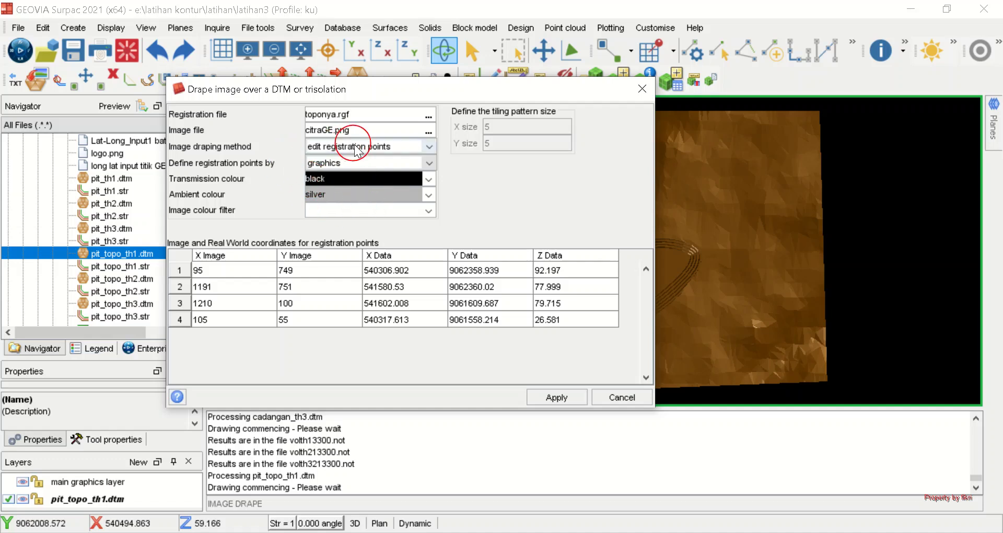
# Apply the drape settings and accept the existing registration point coordinates to drape the image over pit_topo_th1.dtm
pyautogui.click(561, 398)
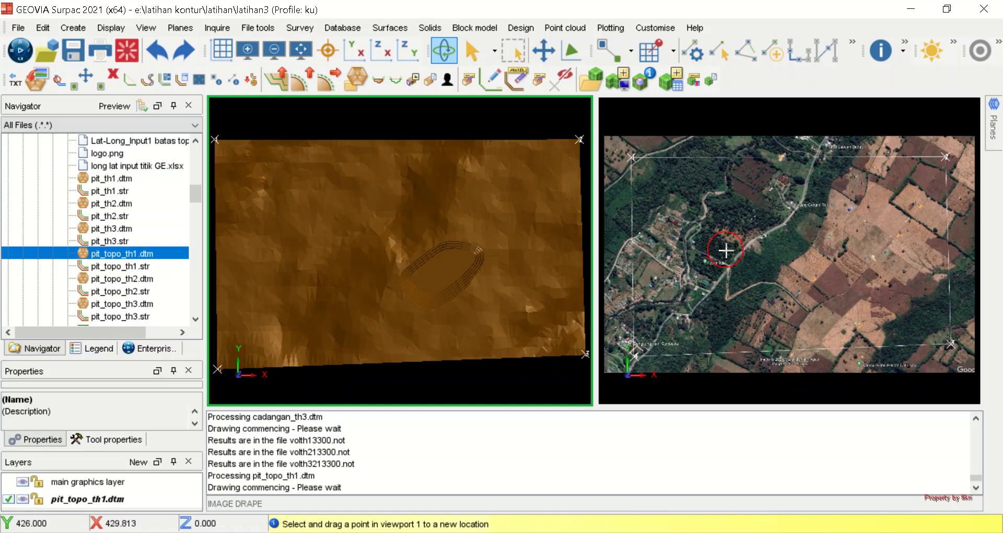
pyautogui.click(610, 291)
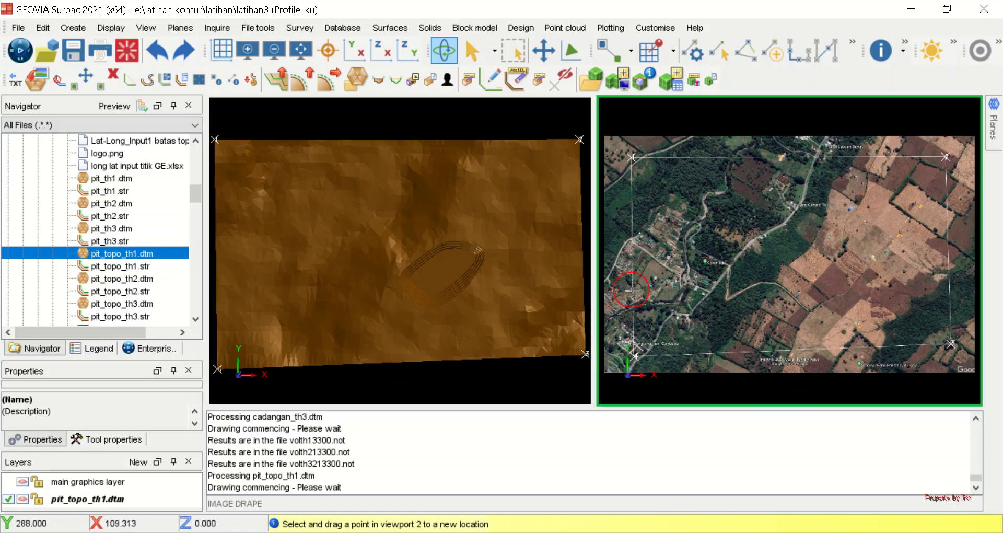
pyautogui.press('Escape')
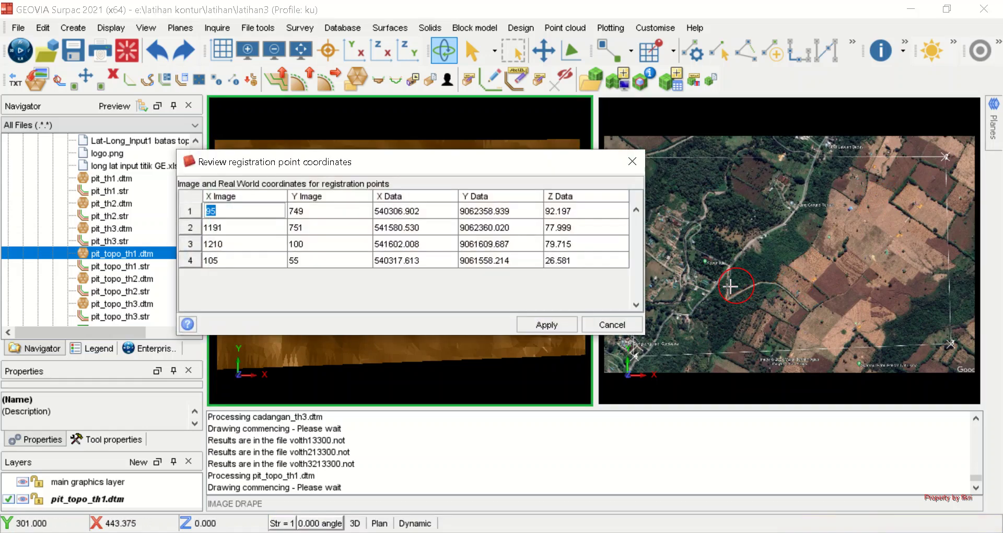
pyautogui.click(551, 318)
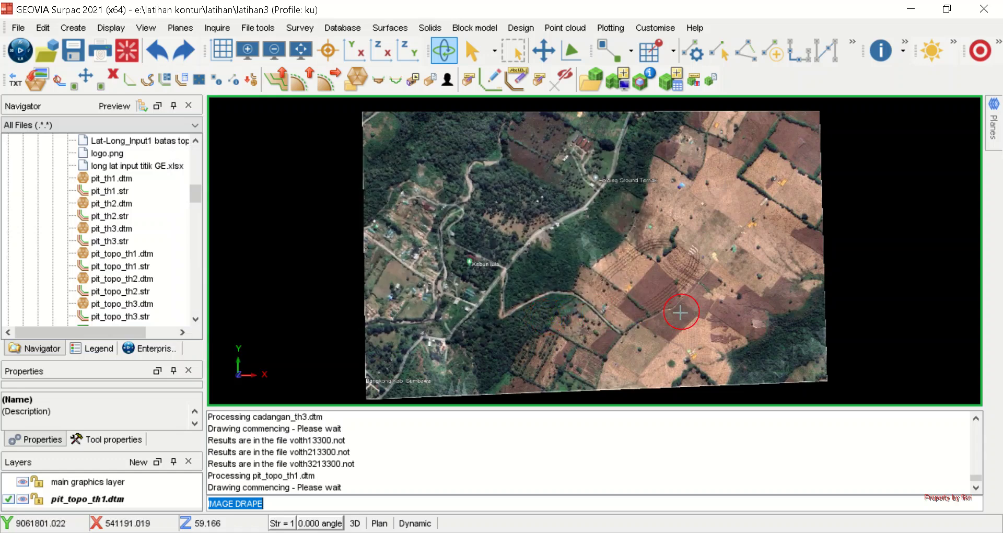
# Examine the draped first-year pit in 3D, and load the cadangan_th1.dtm reserve solid over it
pyautogui.moveTo(651, 295); pyautogui.dragTo(656, 295)
pyautogui.moveTo(661, 275); pyautogui.dragTo(613, 292)
pyautogui.scroll(5, 663, 293)
pyautogui.scroll(-4, 86, 227)
pyautogui.scroll(7, 94, 237)
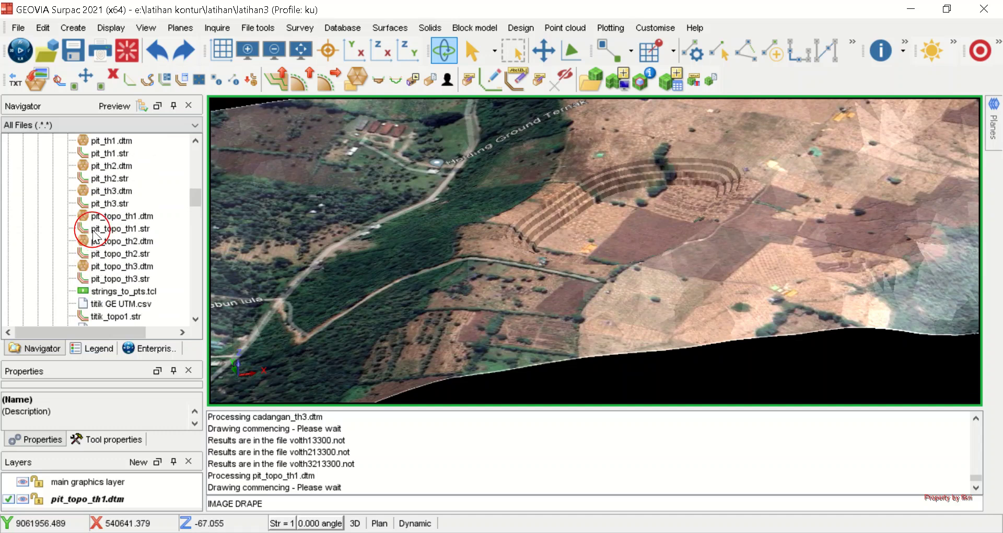
pyautogui.moveTo(121, 196); pyautogui.dragTo(342, 193)
pyautogui.moveTo(554, 350)
pyautogui.mouseDown()
pyautogui.moveTo(551, 325)
pyautogui.moveTo(558, 332)
pyautogui.mouseUp()
pyautogui.scroll(4, 620, 267)
pyautogui.moveTo(491, 307); pyautogui.dragTo(594, 298)
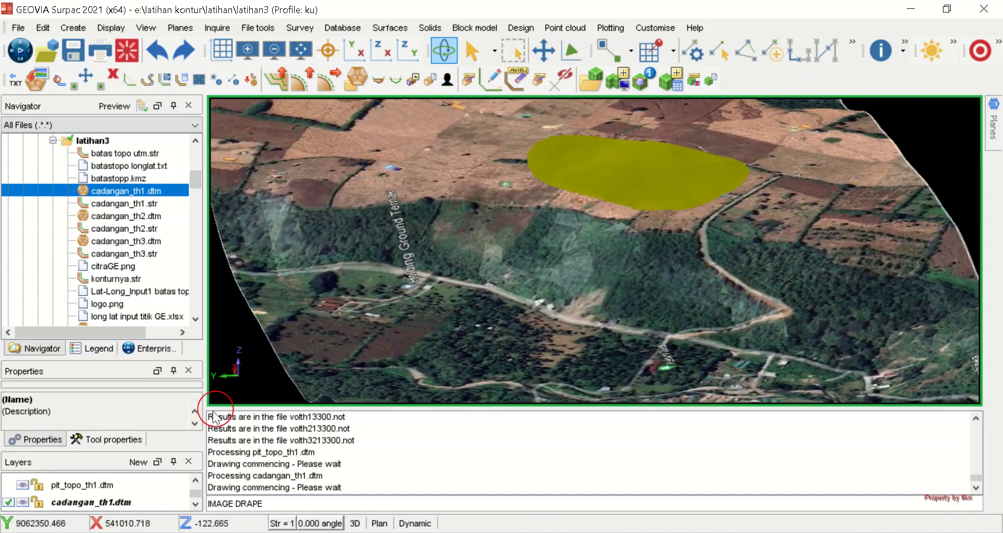
# Hide the cadangan_th1.dtm layer to examine the pit beneath, and clear all graphics layers
pyautogui.click(23, 502)
pyautogui.moveTo(705, 333); pyautogui.dragTo(631, 340)
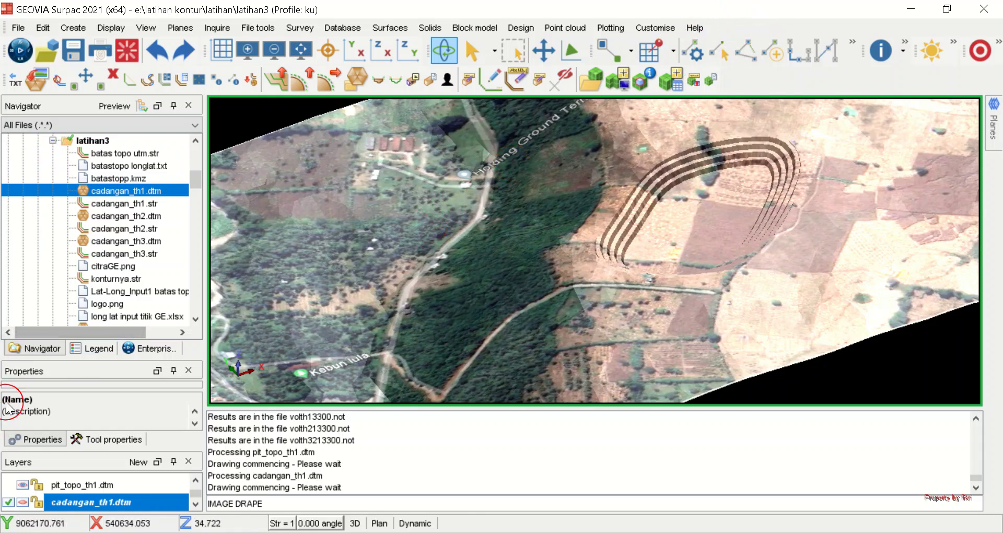
pyautogui.click(128, 51)
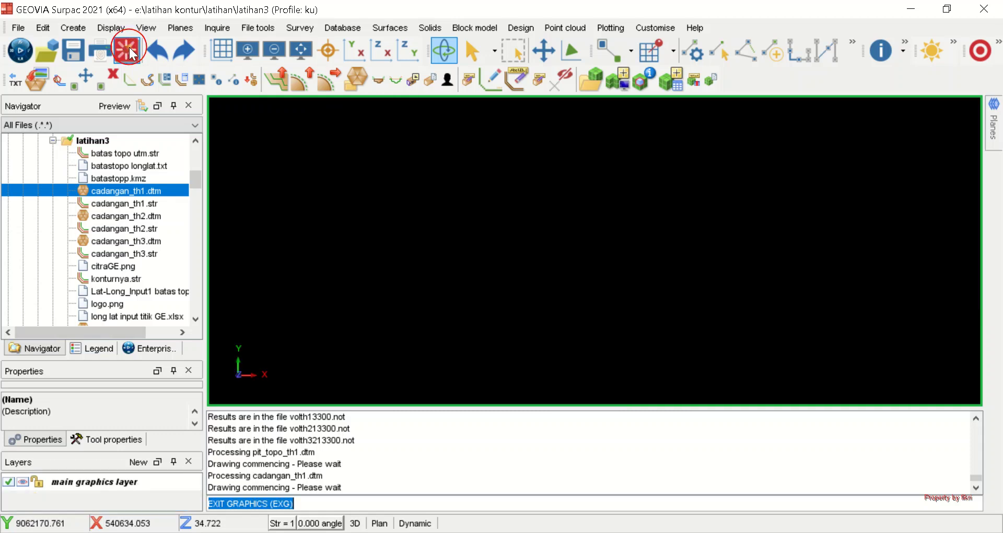
pyautogui.scroll(-4, 144, 229)
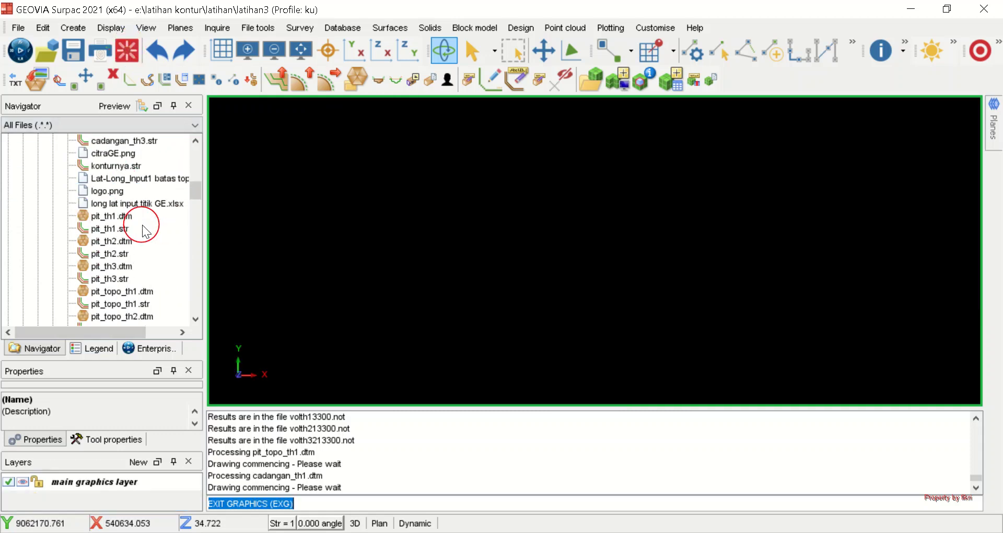
pyautogui.moveTo(104, 228); pyautogui.dragTo(476, 205)
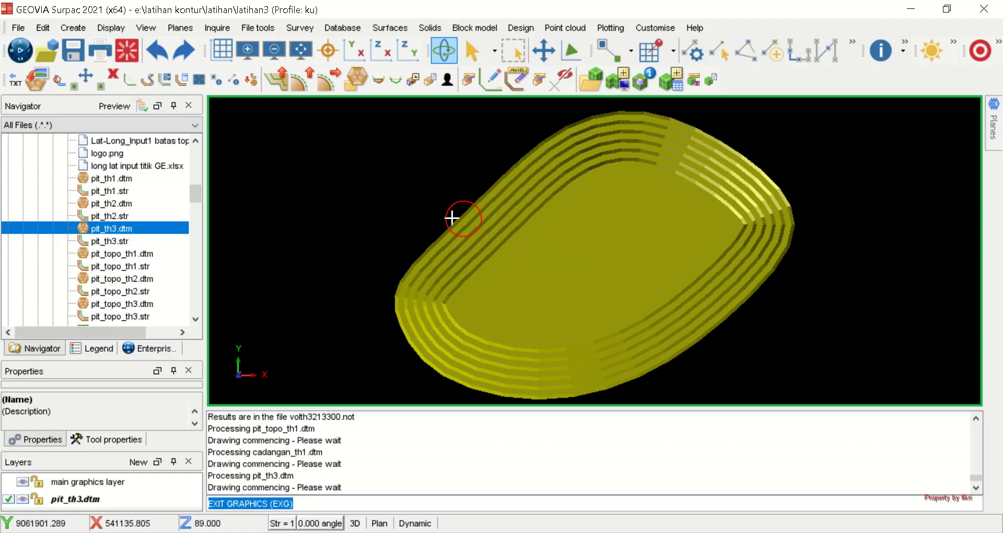
pyautogui.click(134, 46)
# Load pit_topo_th2.dtm into graphics and start draping an image over its surface
pyautogui.moveTo(107, 279); pyautogui.dragTo(413, 256)
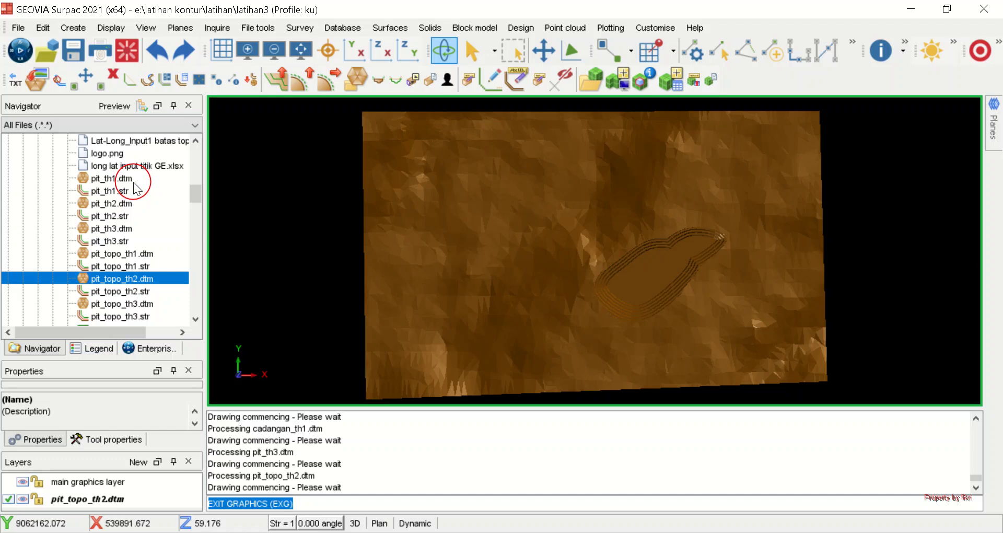
pyautogui.click(18, 27)
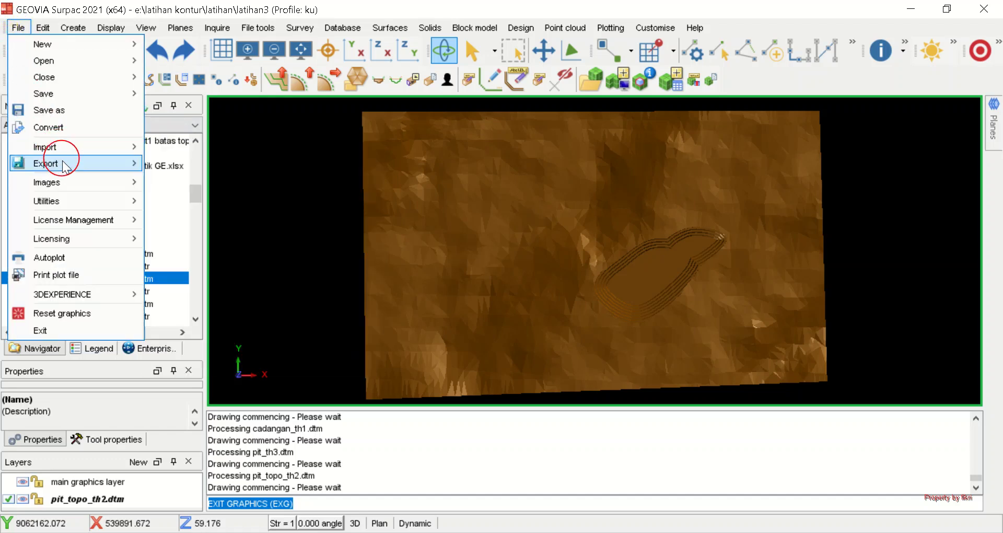
pyautogui.moveTo(89, 185)
pyautogui.click(215, 182)
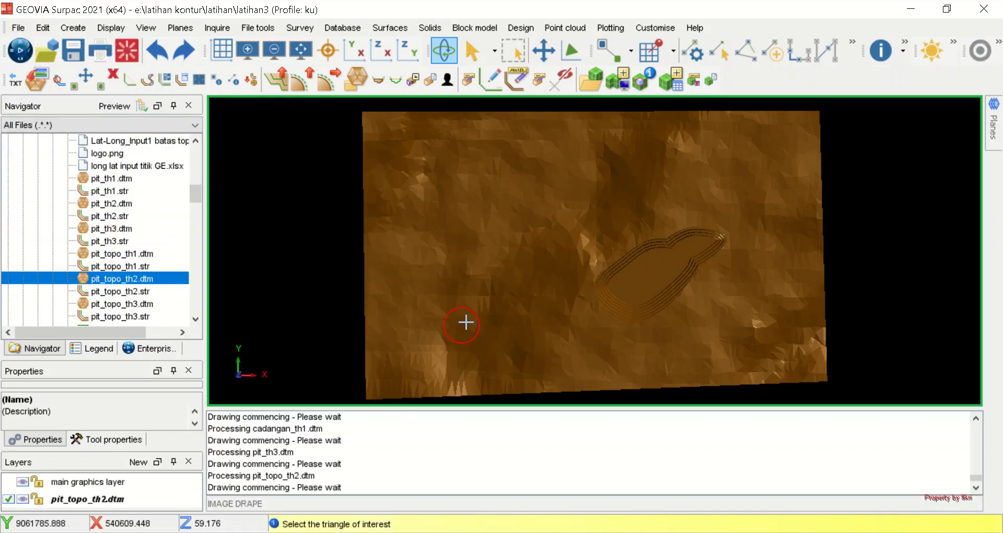
pyautogui.click(468, 265)
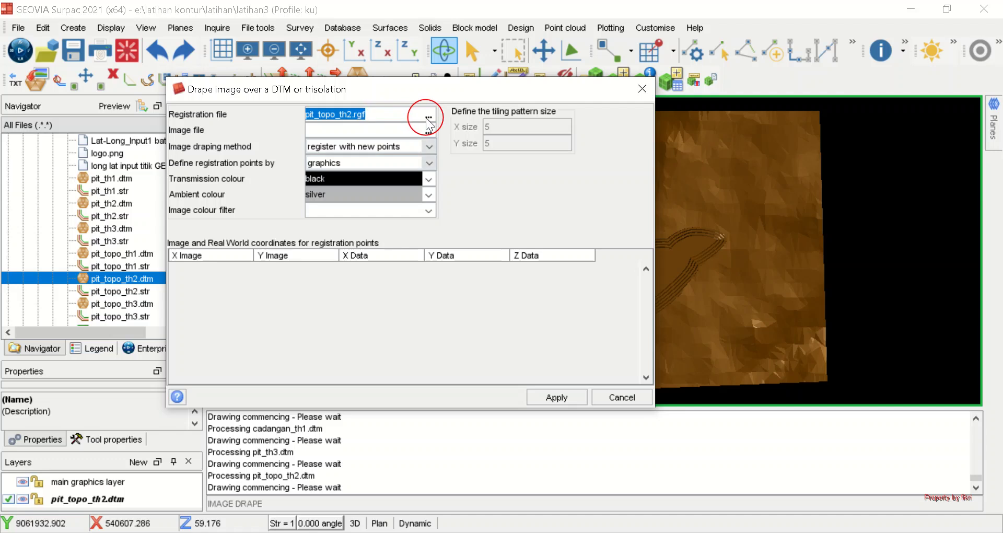
# Drape citraGE.png over pit_topo_th2.dtm using the registration file toponya.rgf, and accept its registration point coordinates
pyautogui.click(428, 119)
pyautogui.click(235, 191)
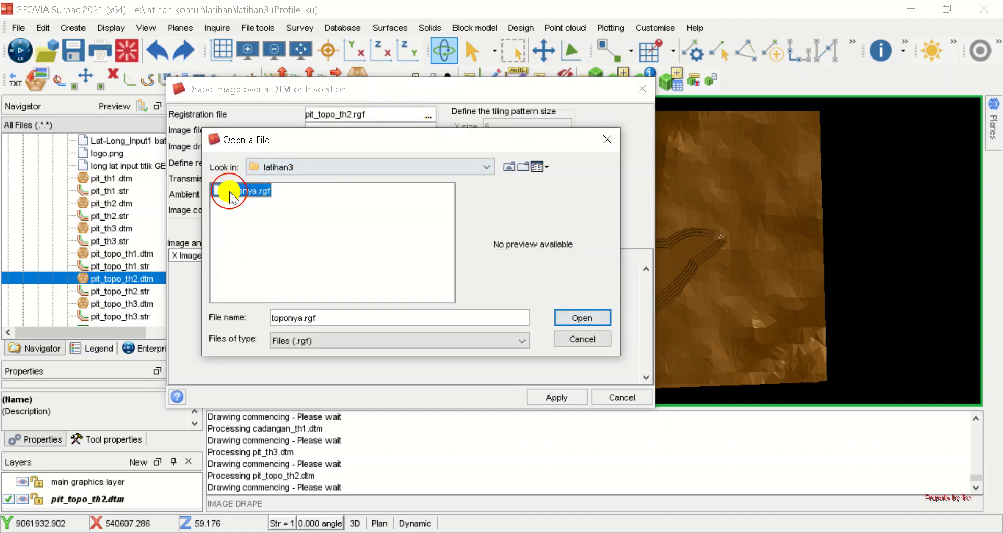
pyautogui.click(600, 319)
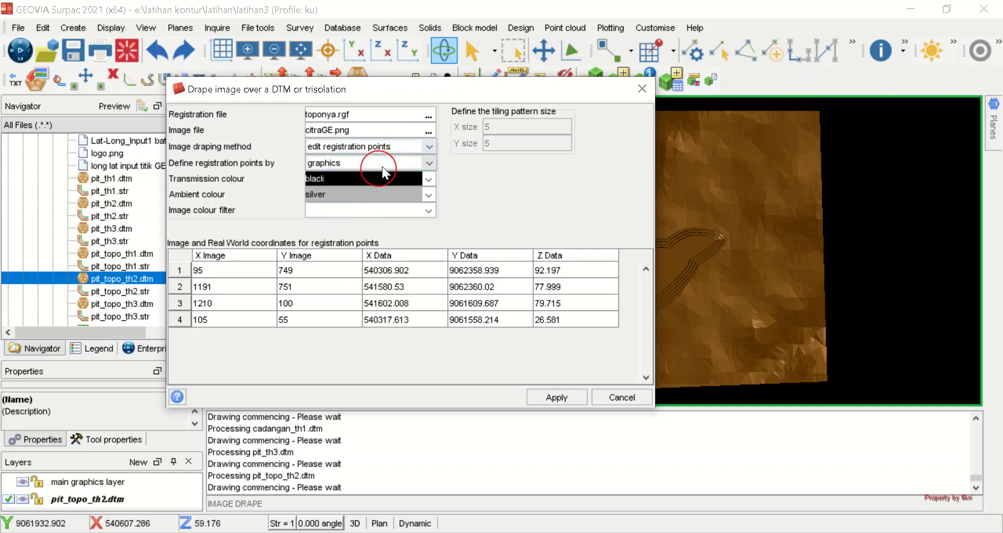
pyautogui.click(556, 397)
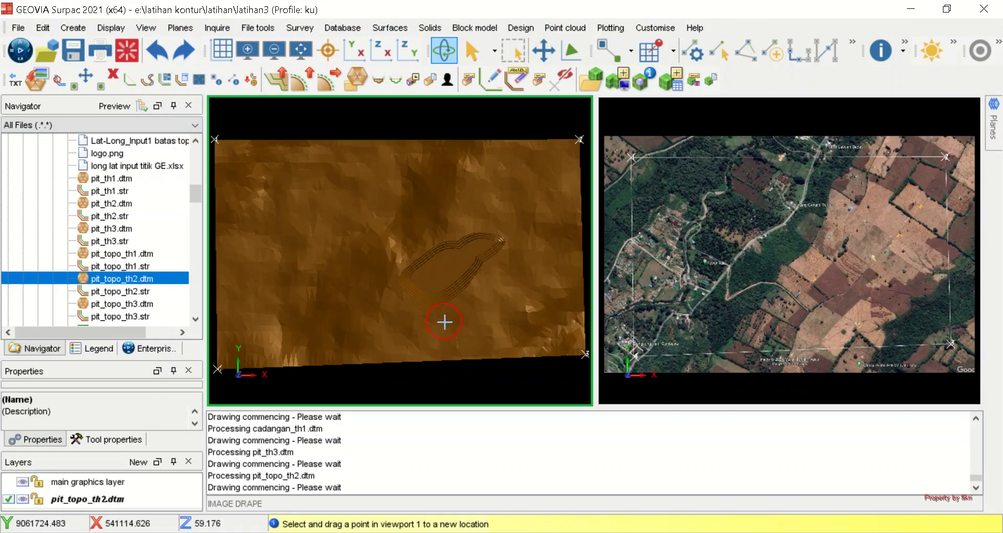
pyautogui.click(724, 287)
pyautogui.click(633, 271)
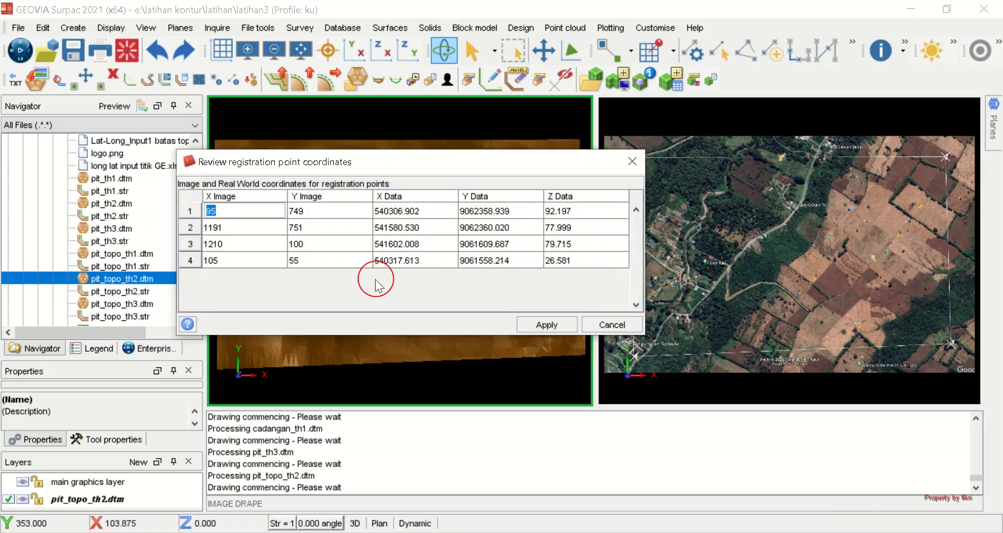
pyautogui.click(555, 314)
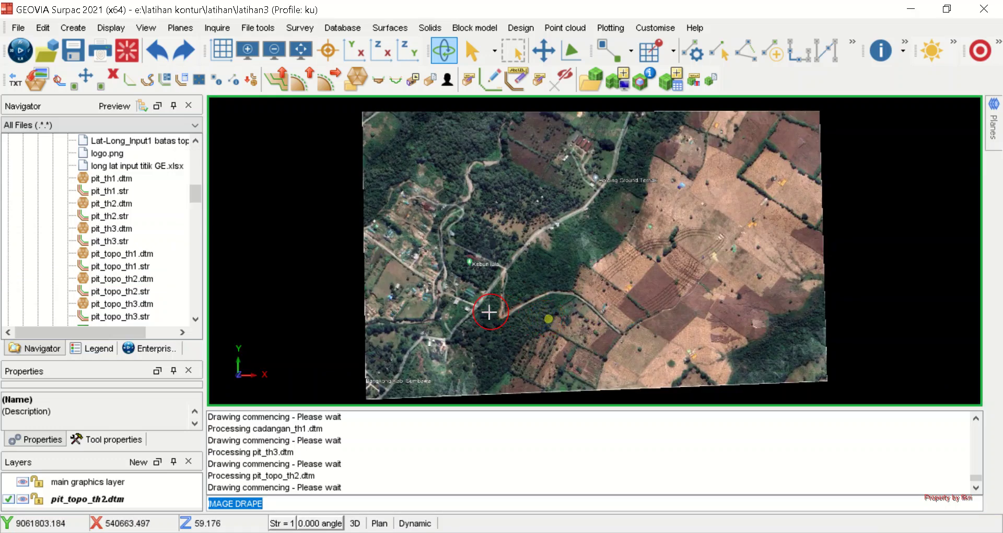
# Examine the draped second-year pit in 3D, and load the cadangan_th1.dtm and cadangan_th2.dtm reserve solids over it
pyautogui.scroll(3, 703, 286)
pyautogui.moveTo(595, 273); pyautogui.dragTo(634, 245)
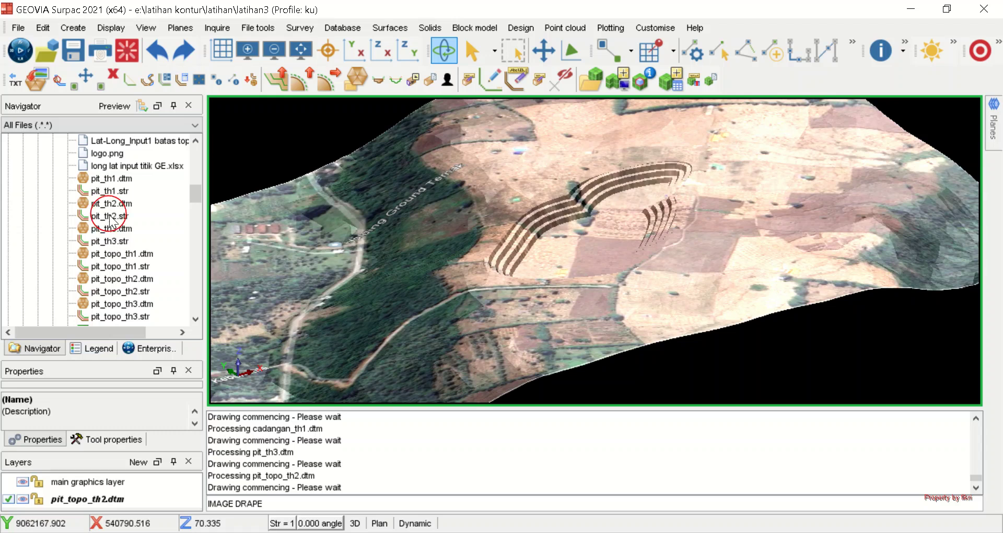
pyautogui.scroll(6, 108, 215)
pyautogui.moveTo(127, 230); pyautogui.dragTo(491, 219)
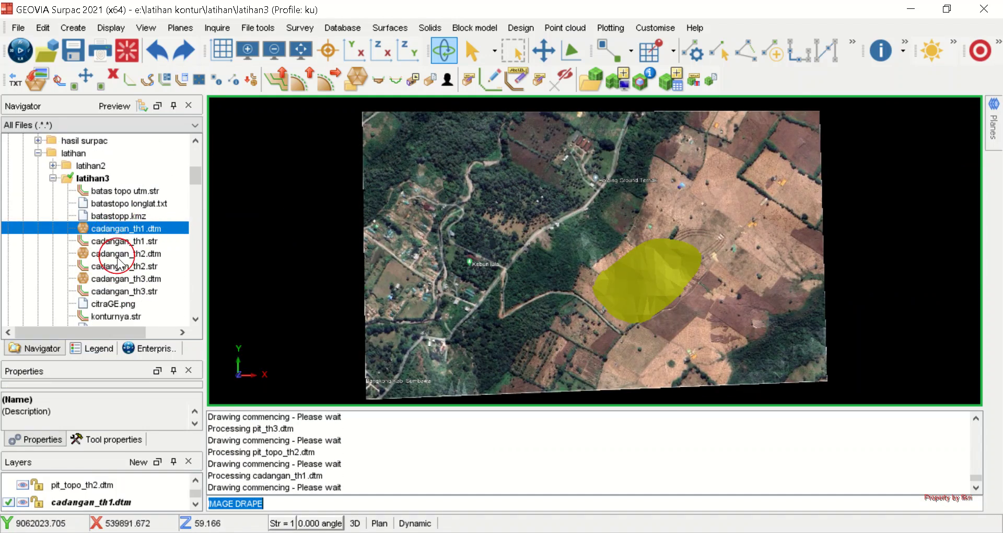
pyautogui.moveTo(117, 254); pyautogui.dragTo(460, 251)
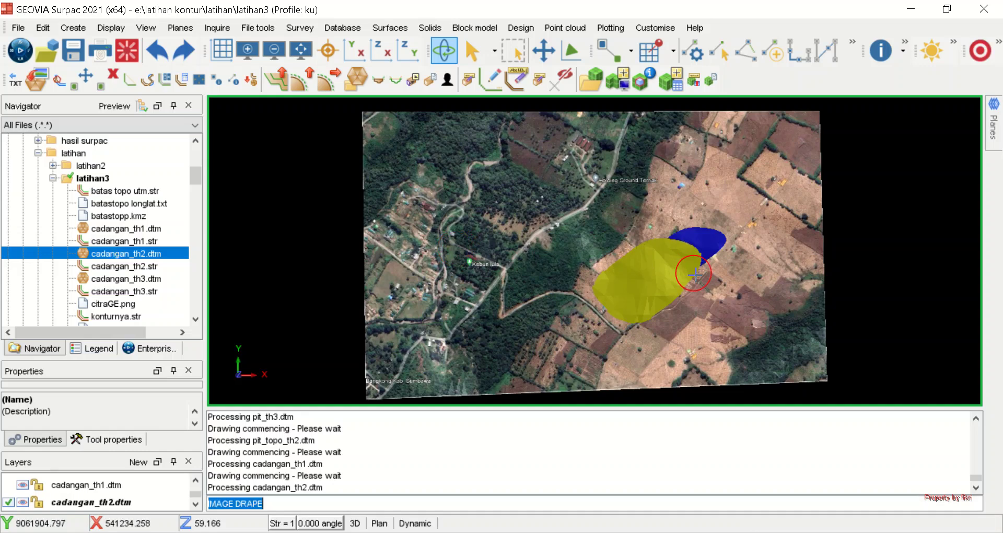
pyautogui.moveTo(673, 291); pyautogui.dragTo(697, 272)
pyautogui.scroll(5, 697, 272)
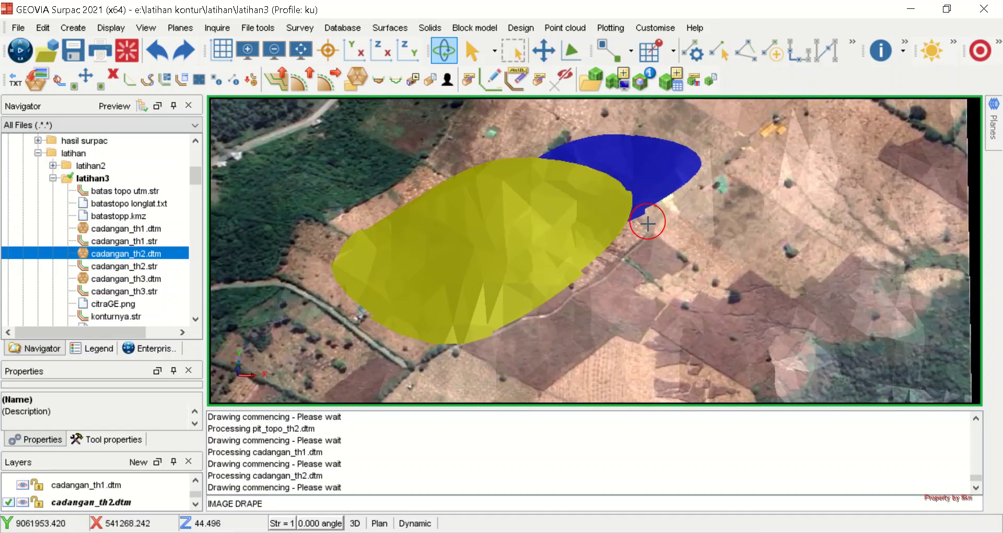
# Hide the cadangan_th1.dtm and cadangan_th2.dtm layers and examine the draped second-year pit in 3D
pyautogui.moveTo(666, 311); pyautogui.dragTo(195, 427)
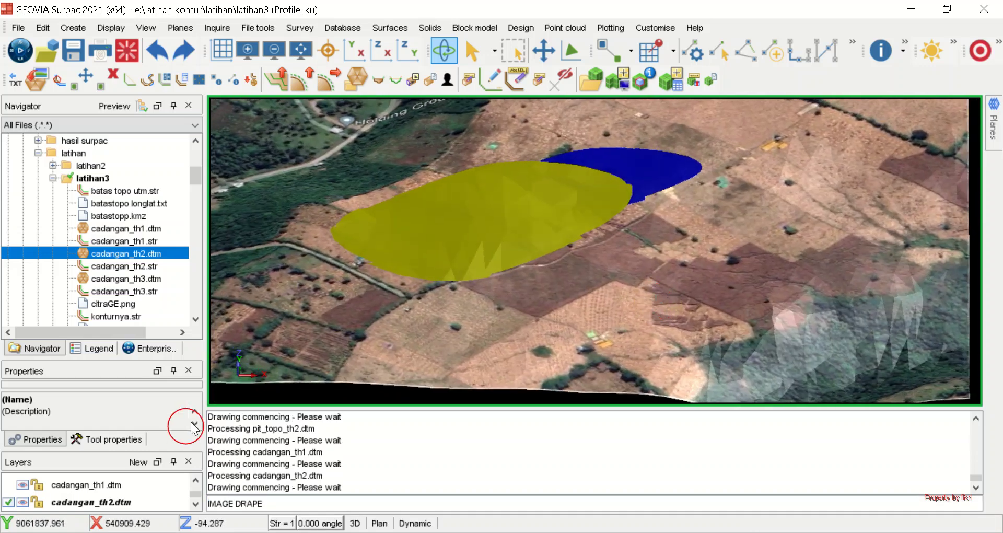
pyautogui.click(22, 486)
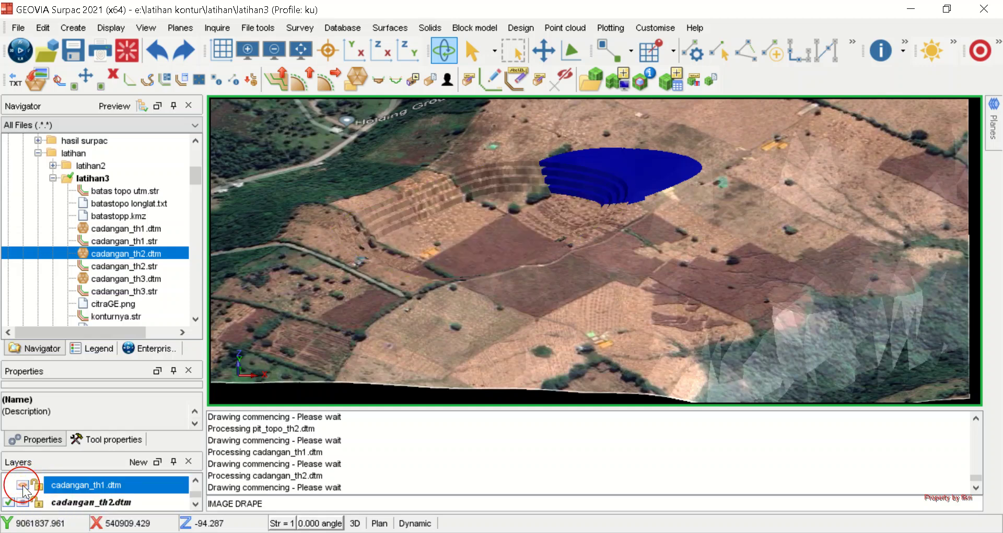
pyautogui.click(22, 503)
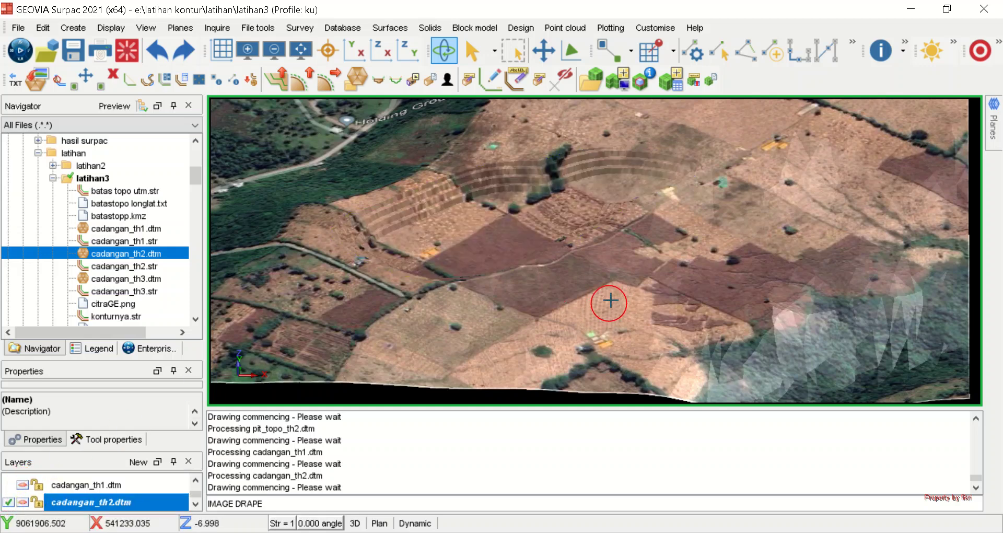
pyautogui.moveTo(524, 273); pyautogui.dragTo(583, 278)
pyautogui.scroll(-5, 583, 278)
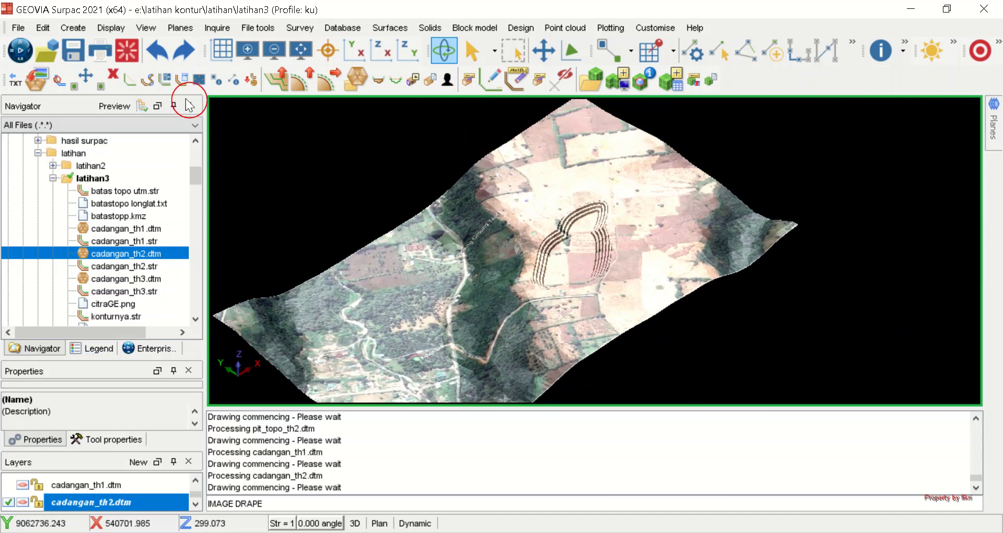
# Clear all graphics layers and load the third-year pit topography pit_topo_th3.dtm
pyautogui.click(127, 50)
pyautogui.scroll(-3, 107, 272)
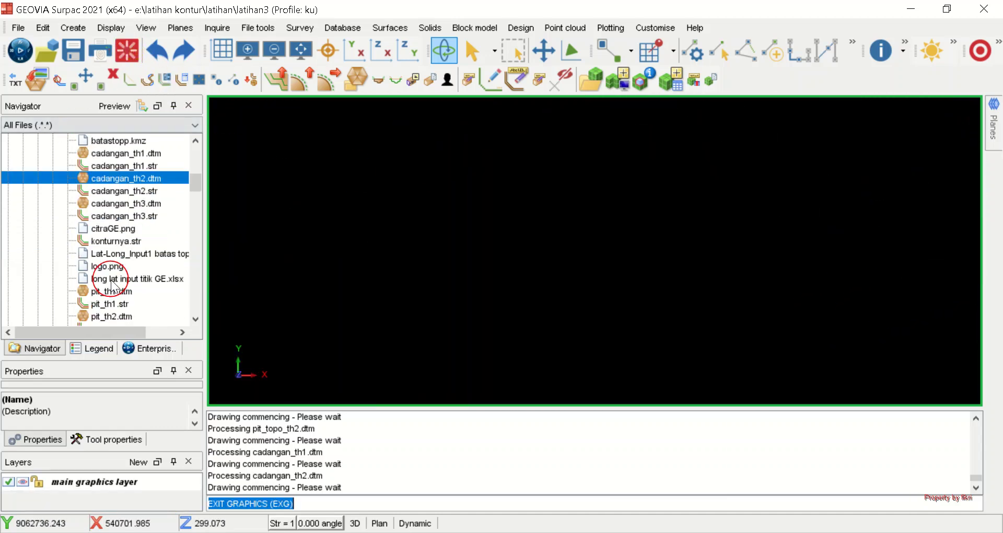
pyautogui.scroll(-4, 111, 285)
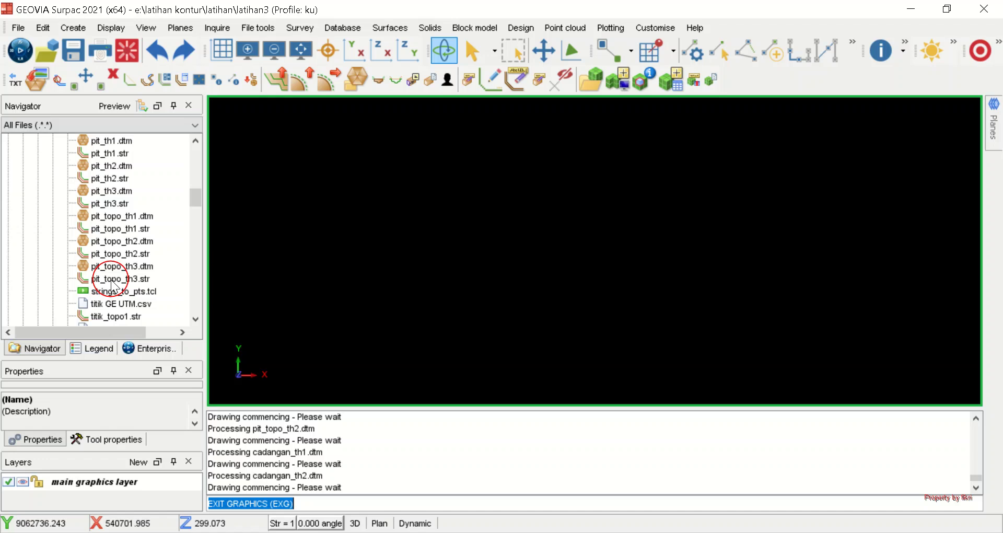
pyautogui.moveTo(122, 272); pyautogui.dragTo(488, 251)
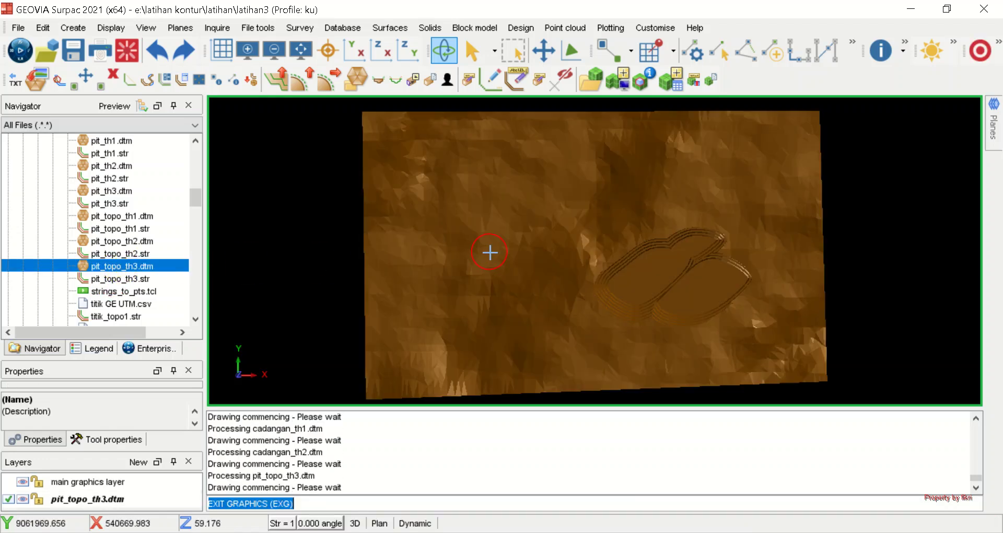
pyautogui.moveTo(569, 327)
pyautogui.mouseDown()
pyautogui.moveTo(575, 314)
pyautogui.moveTo(566, 315)
pyautogui.mouseUp()
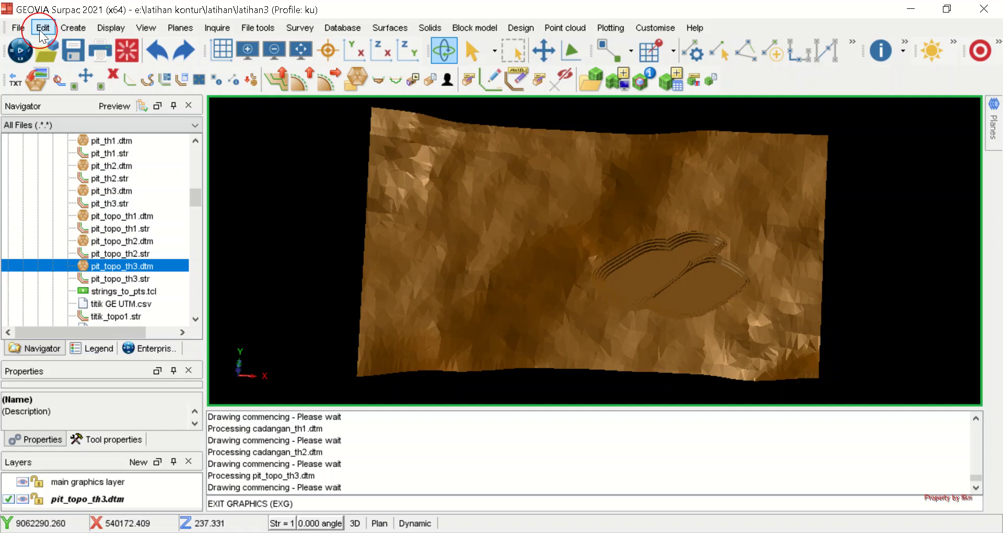
# Drape citraGE.png over pit_topo_th3.dtm using the registration file toponya.rgf, and accept its registration point coordinates
pyautogui.click(19, 27)
pyautogui.moveTo(120, 182)
pyautogui.click(198, 183)
pyautogui.click(500, 205)
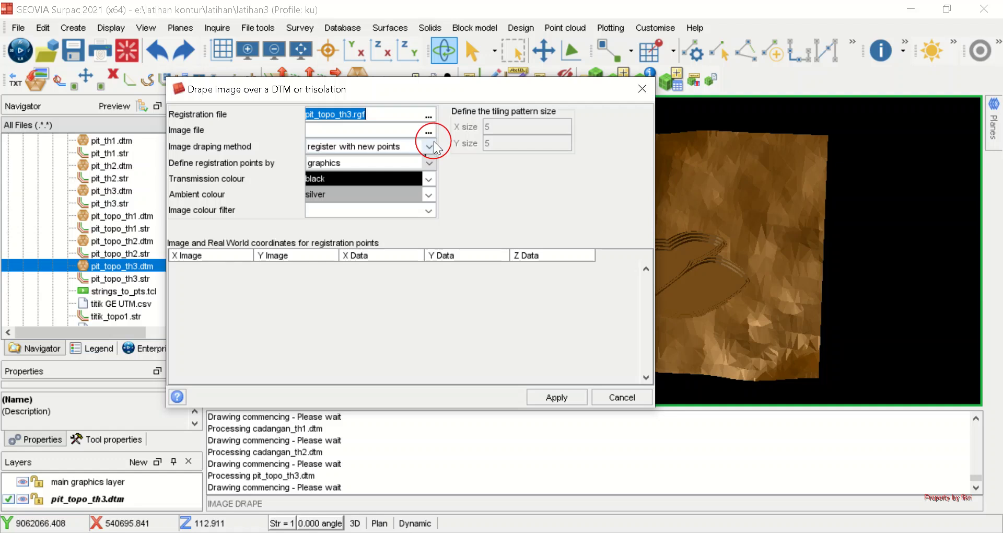
pyautogui.click(429, 117)
pyautogui.click(235, 191)
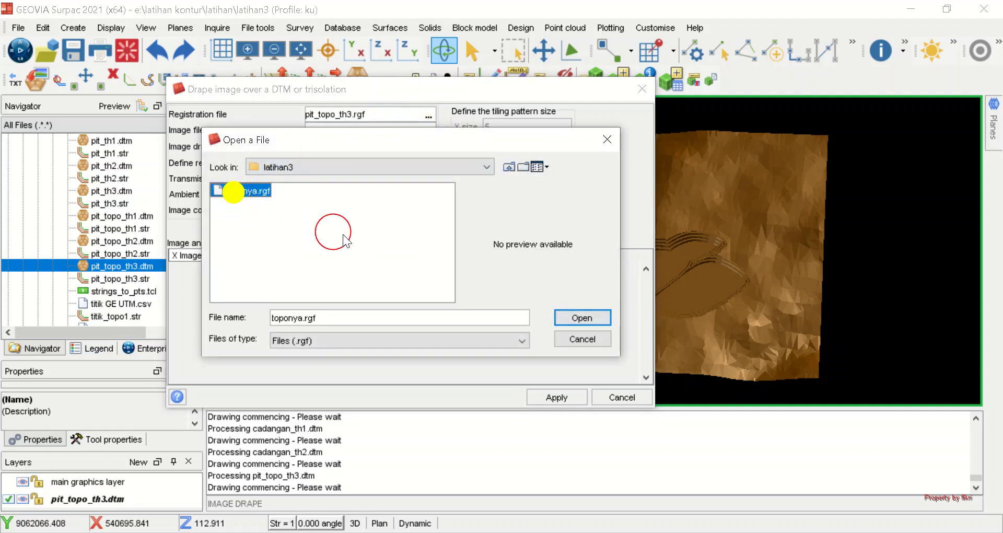
pyautogui.click(590, 318)
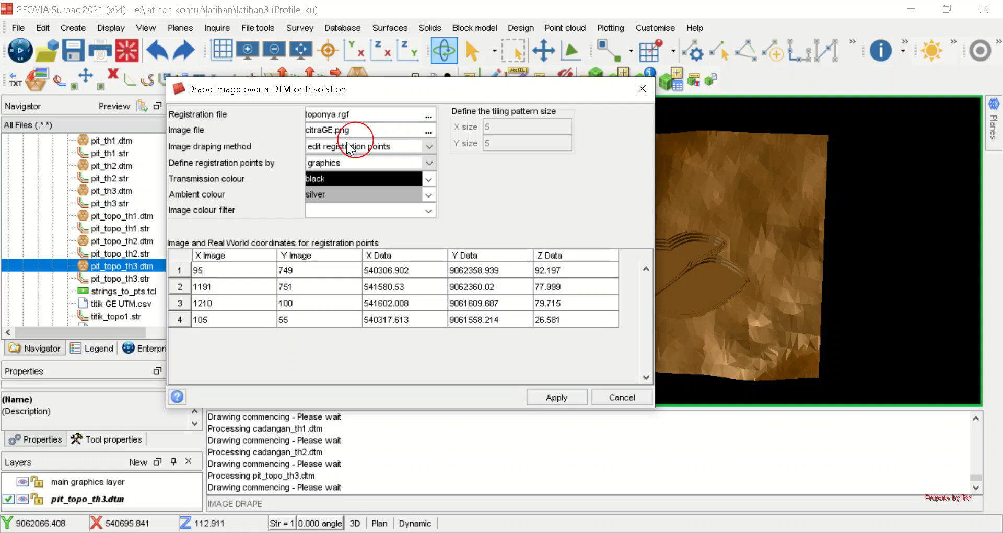
pyautogui.click(560, 402)
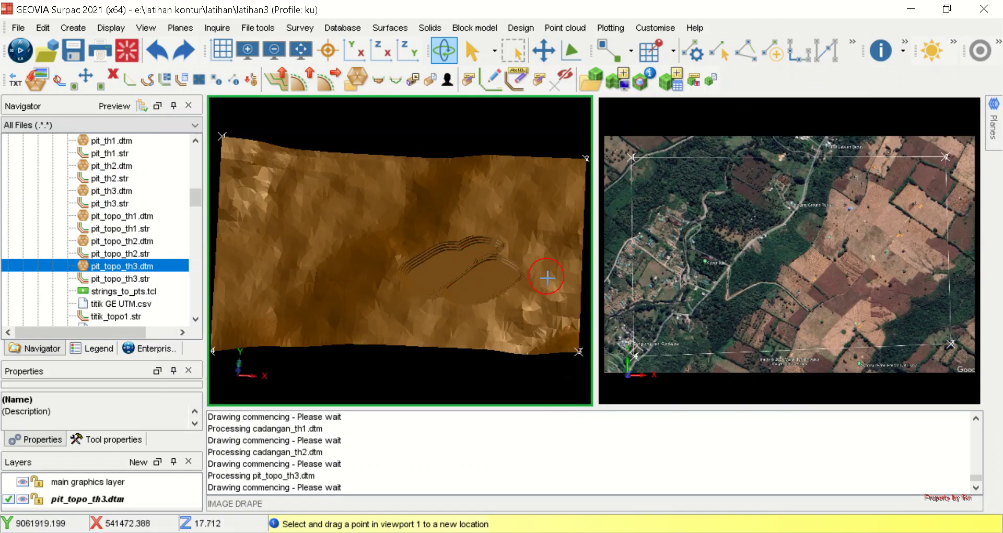
pyautogui.press('Escape')
pyautogui.press('Escape')
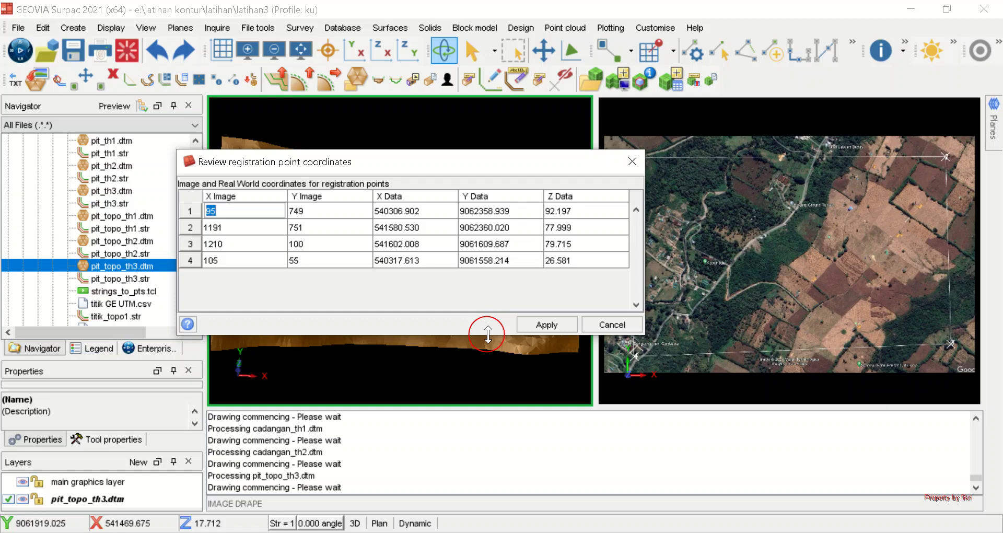
pyautogui.click(542, 325)
# Examine the draped third-year pit in 3D, and load the cadangan_th1.dtm, cadangan_th2.dtm and cadangan_th3.dtm reserve solids over it
pyautogui.scroll(5, 679, 260)
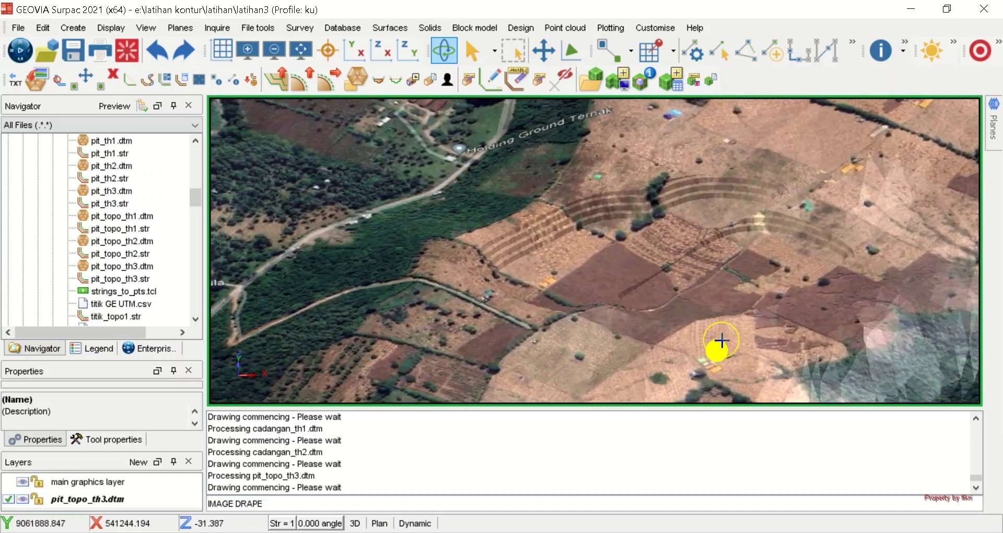
pyautogui.moveTo(722, 341); pyautogui.dragTo(811, 332)
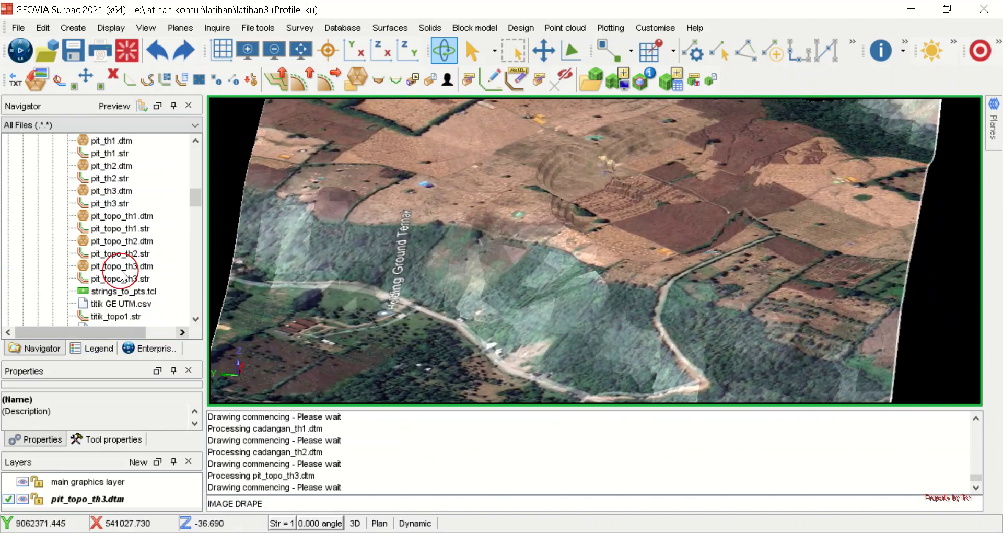
pyautogui.scroll(7, 105, 240)
pyautogui.moveTo(110, 230); pyautogui.dragTo(460, 224)
pyautogui.moveTo(111, 253); pyautogui.dragTo(403, 253)
pyautogui.moveTo(125, 282); pyautogui.dragTo(522, 269)
pyautogui.moveTo(557, 327); pyautogui.dragTo(549, 309)
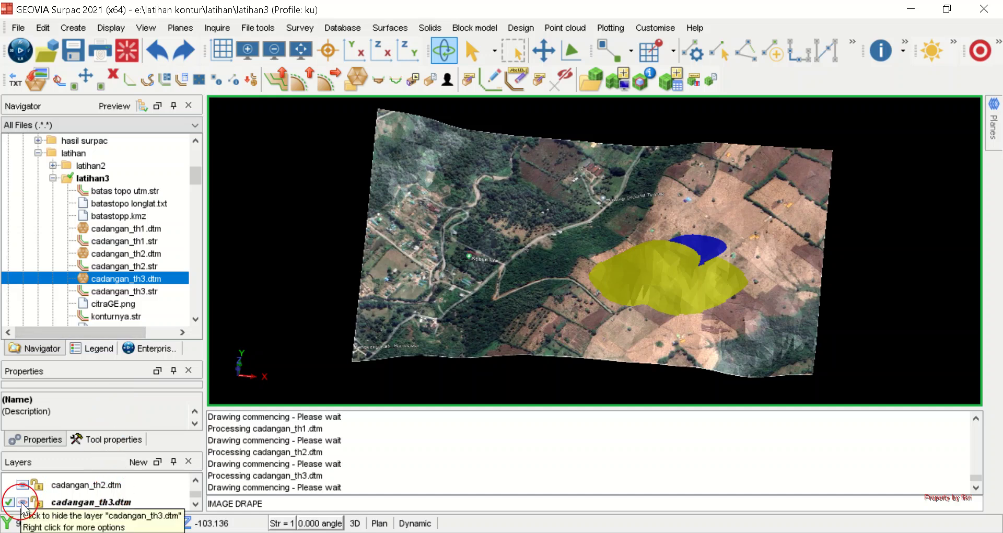
# Hide the cadangan_th1.dtm, cadangan_th2.dtm and cadangan_th3.dtm layers one by one to examine the draped pit beneath
pyautogui.scroll(1, 57, 494)
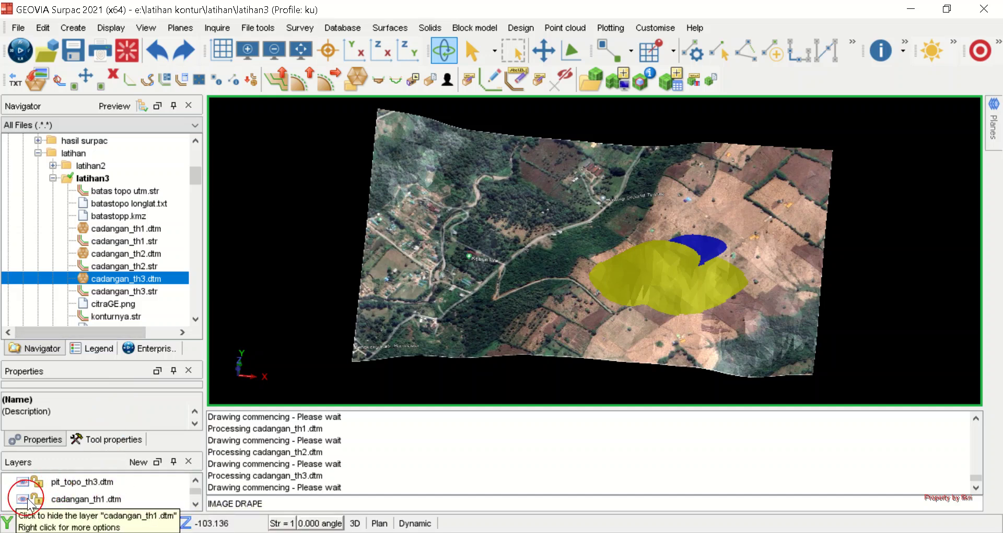
pyautogui.scroll(2, 689, 279)
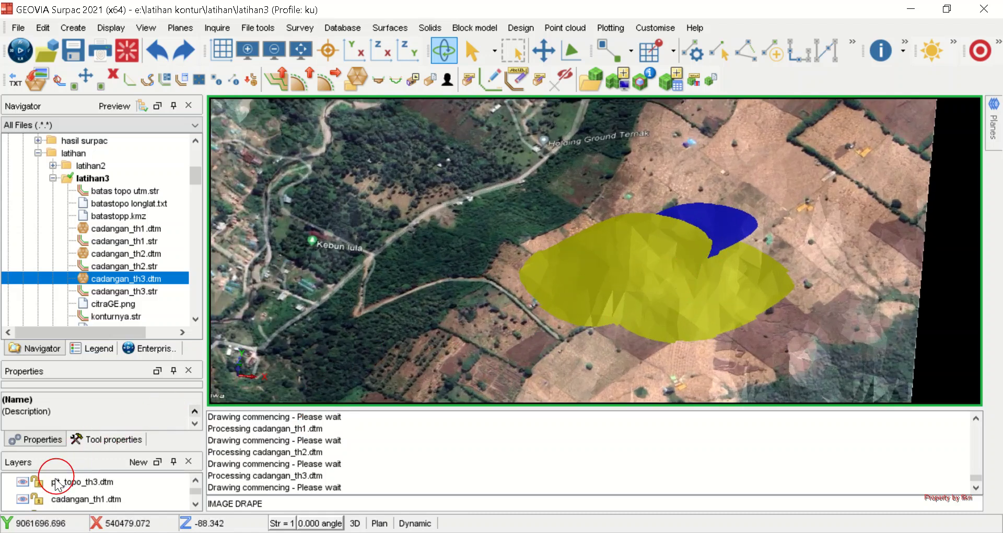
pyautogui.click(23, 498)
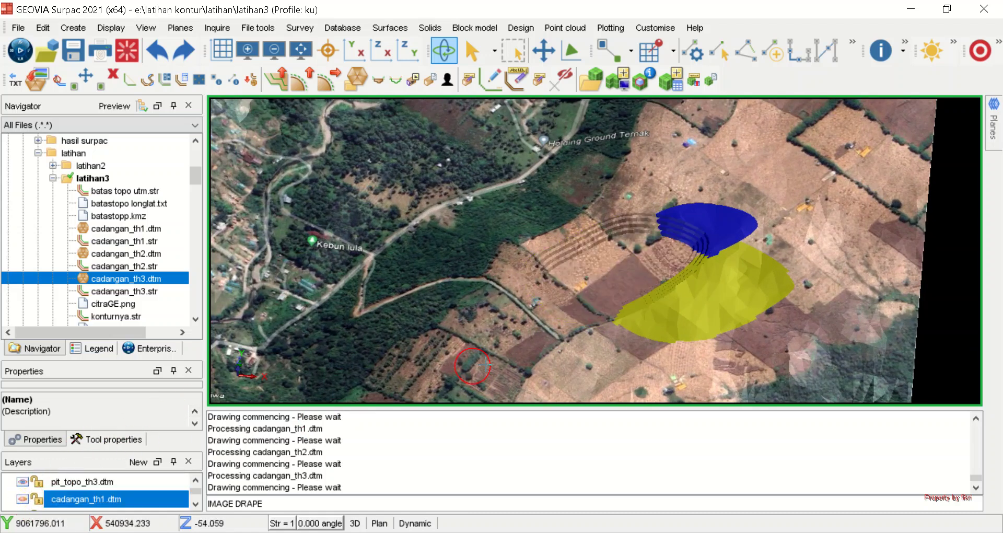
pyautogui.scroll(-2, 451, 300)
pyautogui.scroll(2, 450, 287)
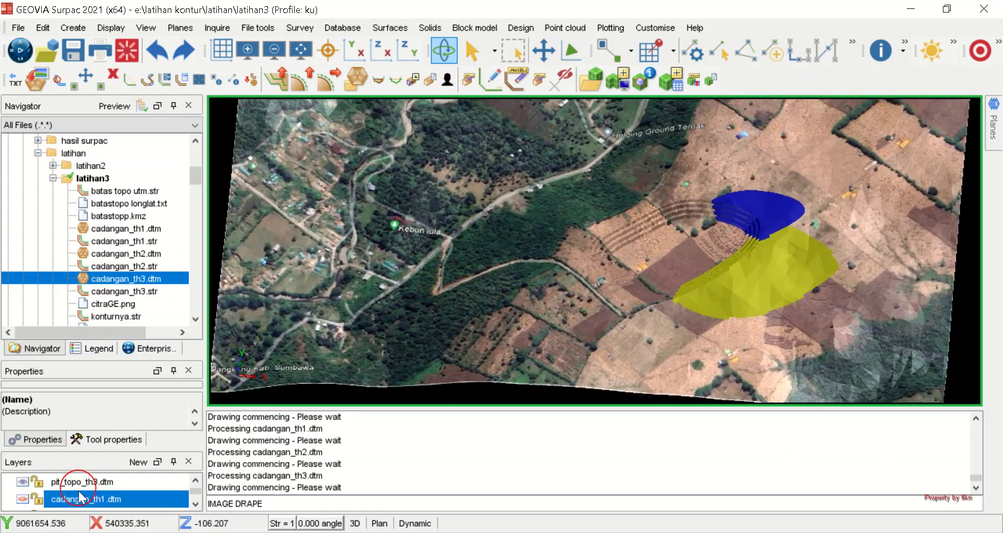
pyautogui.scroll(-1, 79, 493)
pyautogui.click(22, 485)
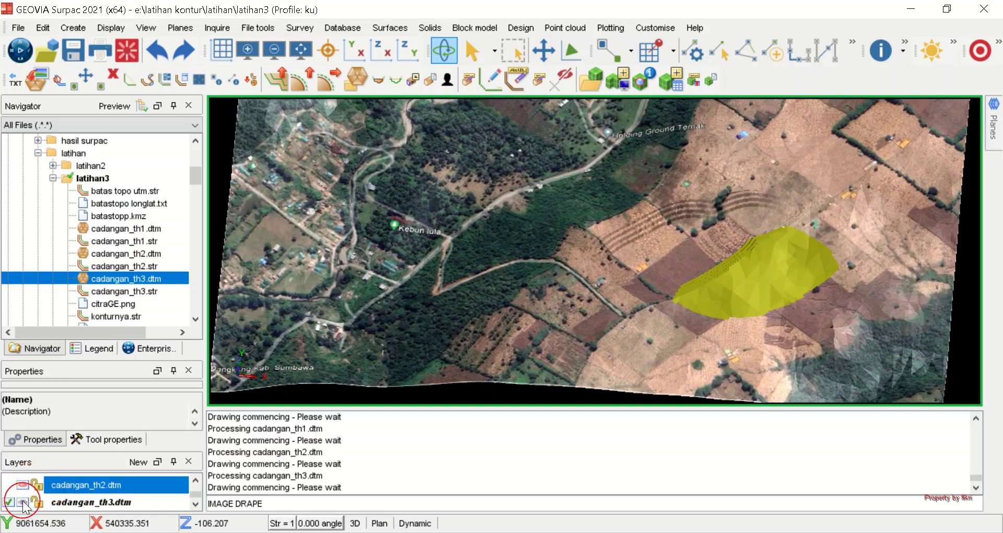
pyautogui.click(22, 502)
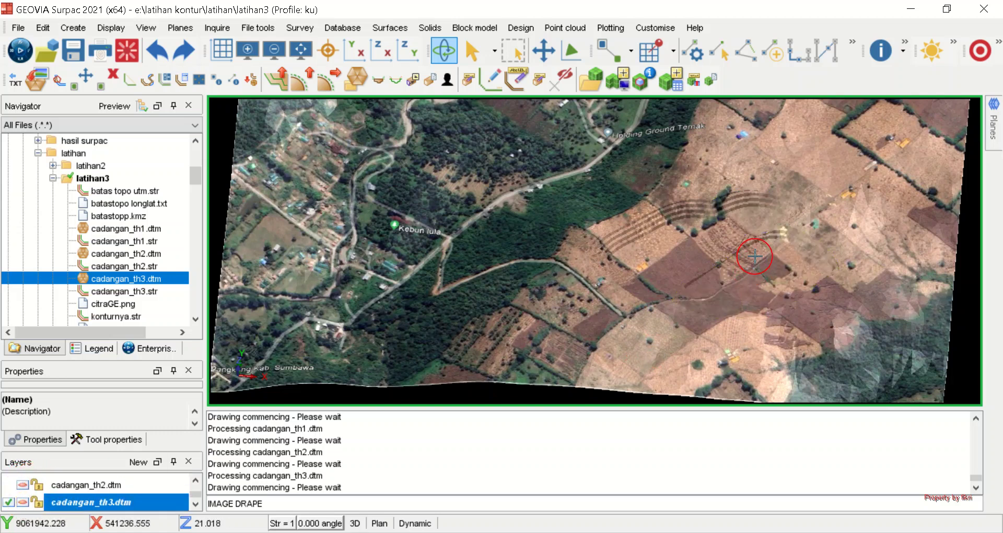
pyautogui.scroll(3, 756, 255)
pyautogui.scroll(-3, 756, 255)
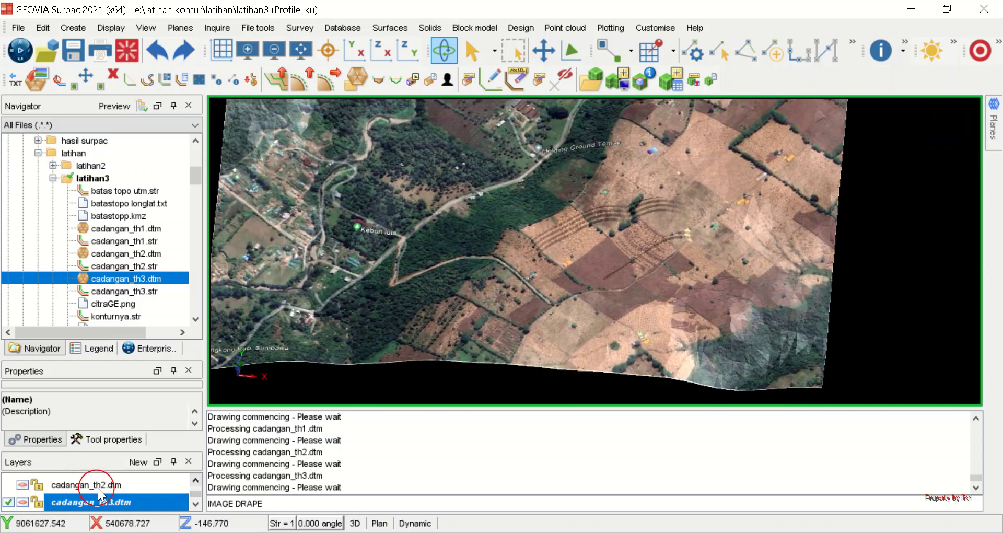
# Show the cadangan_th1.dtm, cadangan_th2.dtm and cadangan_th3.dtm reserve layers again over the draped third-year topography
pyautogui.scroll(3, 97, 488)
pyautogui.scroll(-1, 97, 488)
pyautogui.click(24, 498)
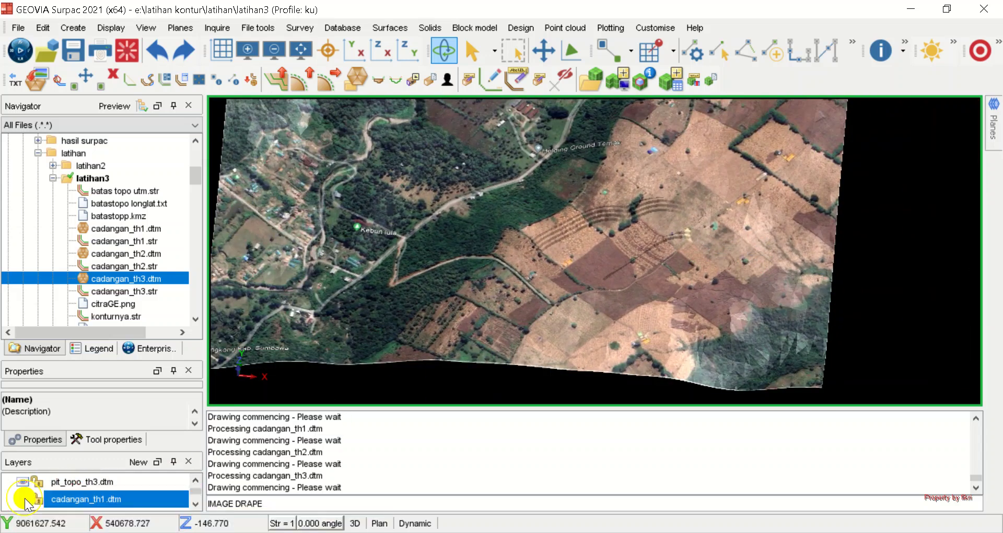
pyautogui.scroll(-1, 35, 488)
pyautogui.click(23, 486)
pyautogui.click(22, 501)
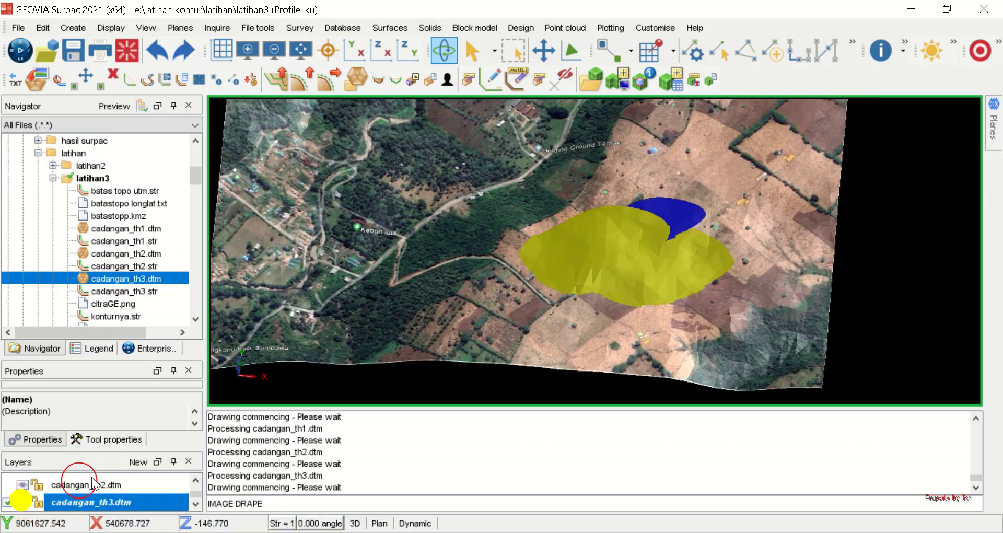
pyautogui.scroll(3, 98, 492)
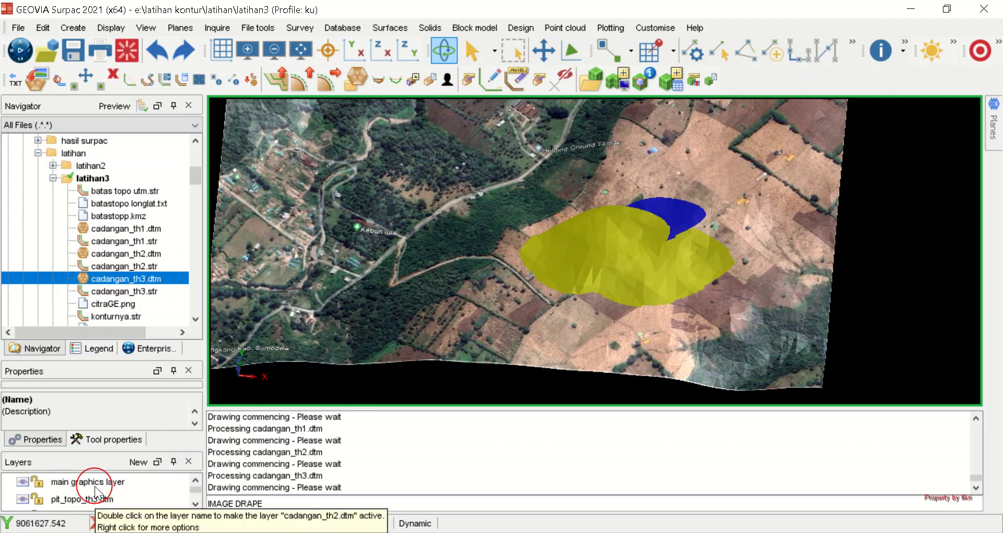
pyautogui.scroll(-3, 96, 491)
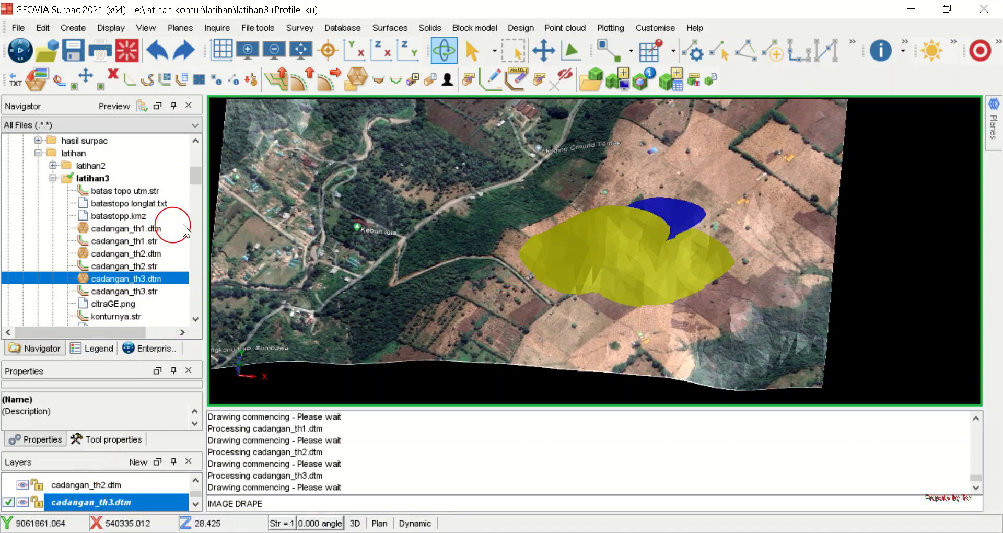
pyautogui.scroll(-2, 126, 221)
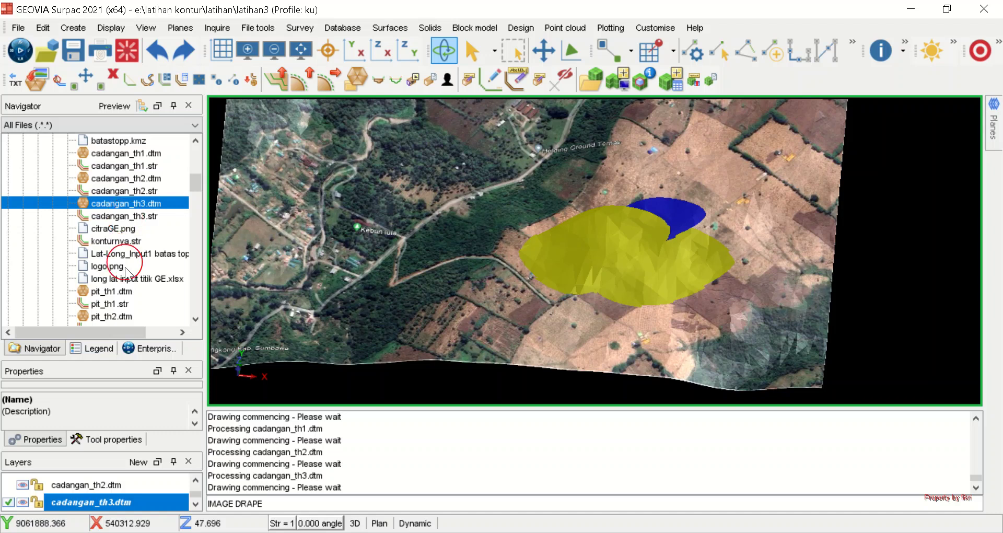
pyautogui.scroll(3, 89, 499)
pyautogui.scroll(-2, 90, 498)
pyautogui.scroll(3, 73, 501)
pyautogui.scroll(-4, 94, 501)
pyautogui.scroll(4, 112, 503)
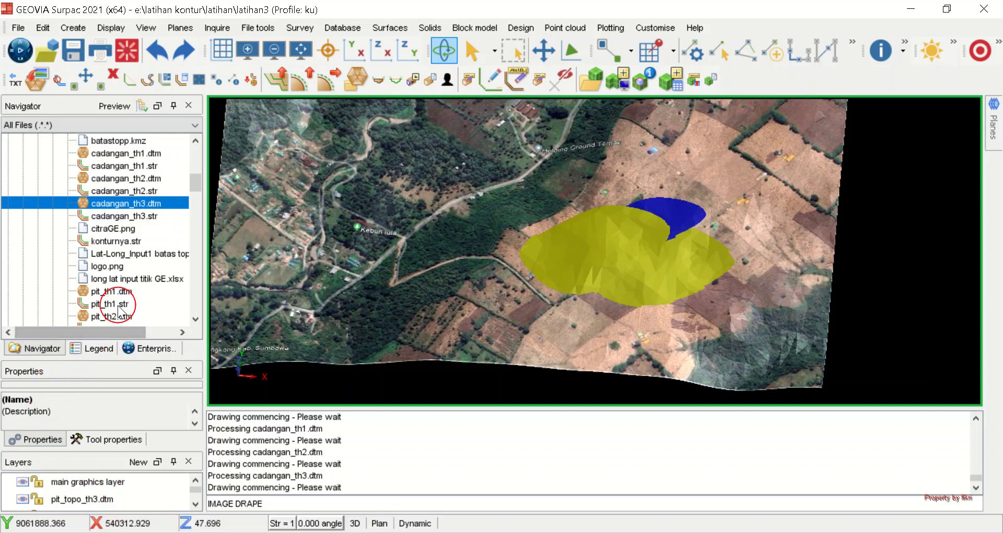
pyautogui.scroll(-1, 141, 306)
pyautogui.moveTo(110, 282); pyautogui.dragTo(400, 272)
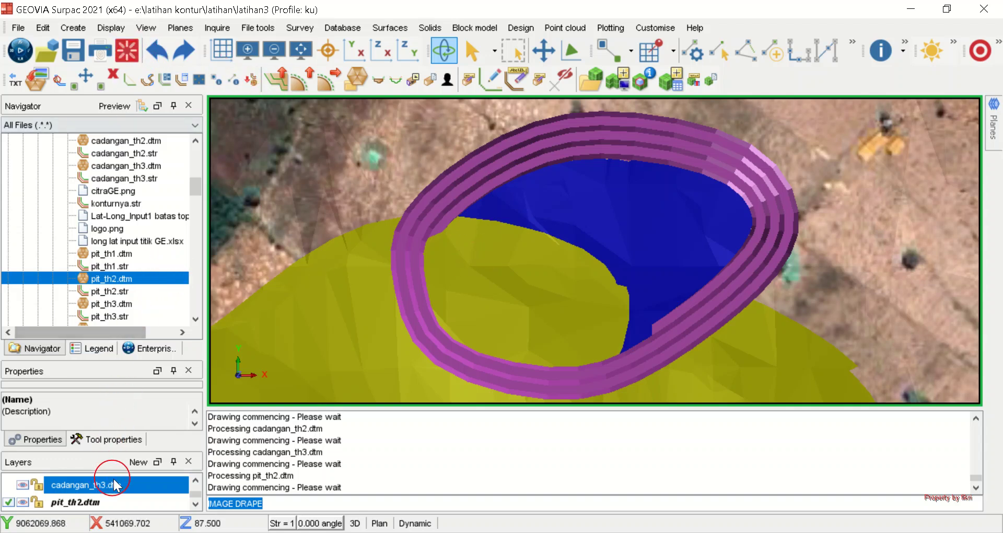
pyautogui.click(76, 504)
pyautogui.rightClick(77, 504)
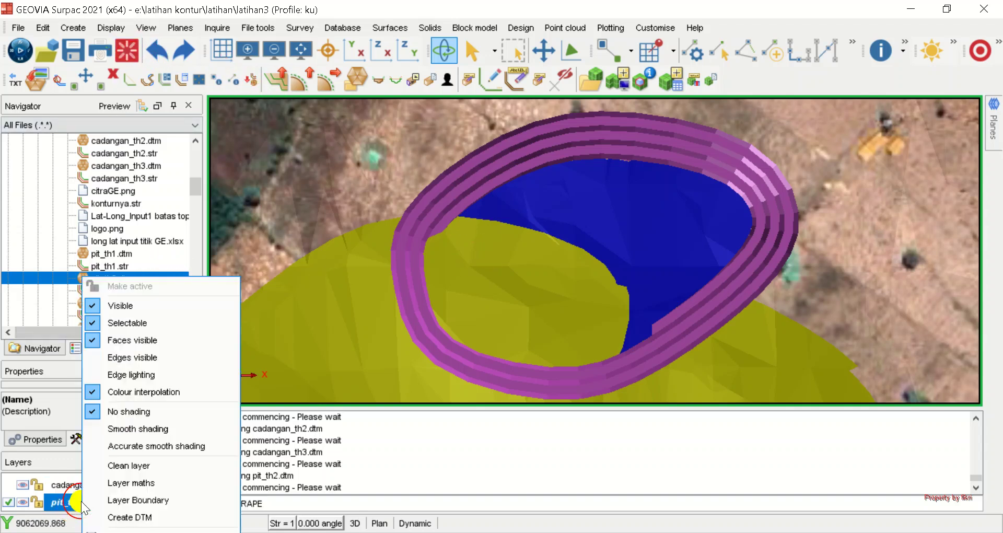
pyautogui.click(120, 529)
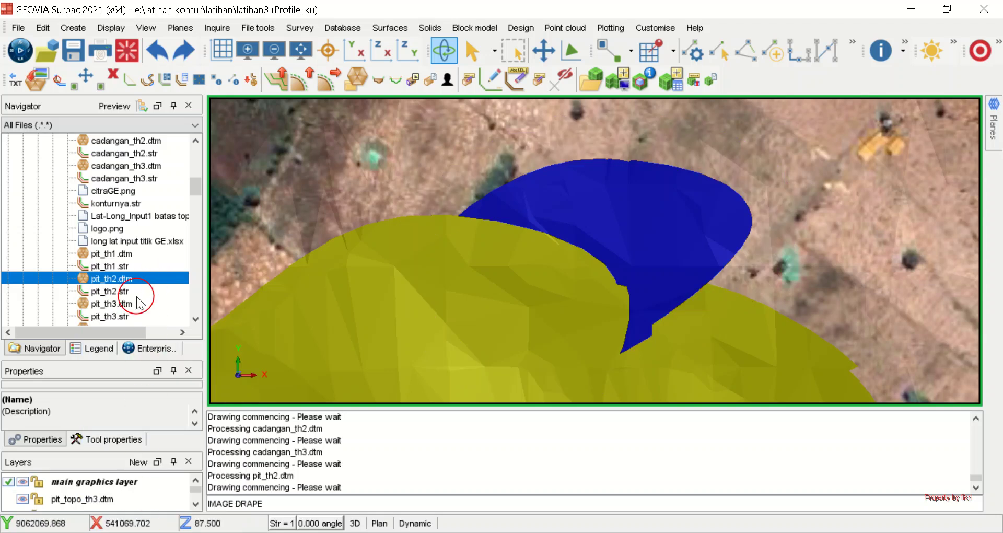
# Load pit_topo_th2.dtm and pit_topo_th1.dtm into graphics together with the draped third-year topography and reserve solids
pyautogui.scroll(-2, 161, 261)
pyautogui.moveTo(120, 280); pyautogui.dragTo(386, 263)
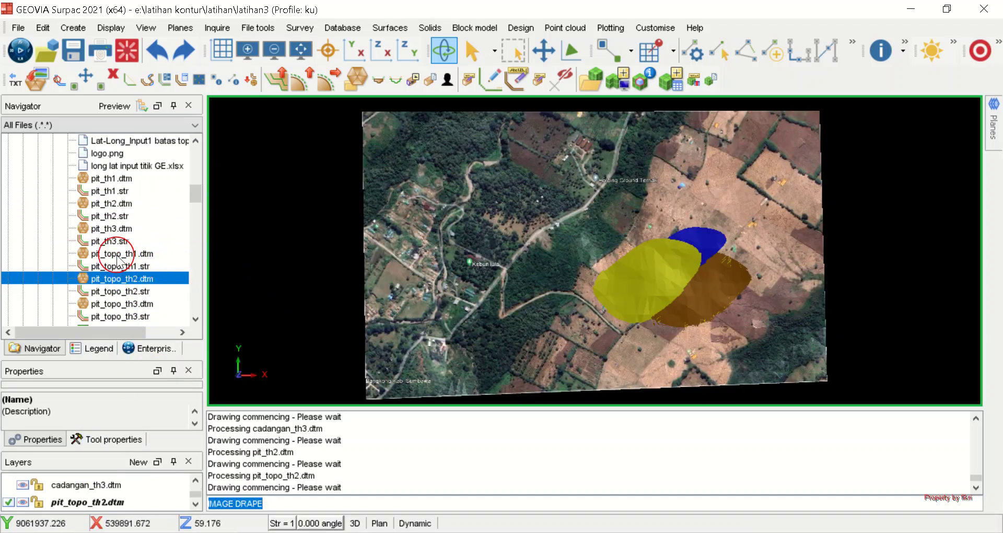
pyautogui.moveTo(122, 259)
pyautogui.mouseDown()
pyautogui.moveTo(365, 247)
pyautogui.moveTo(461, 286)
pyautogui.mouseUp()
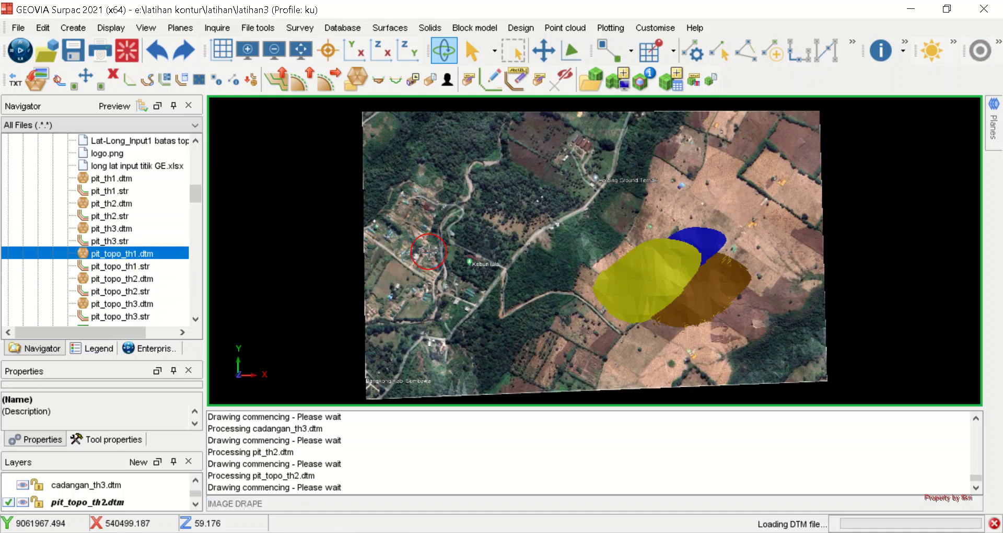
pyautogui.scroll(-2, 697, 308)
pyautogui.scroll(3, 698, 308)
pyautogui.scroll(-2, 698, 307)
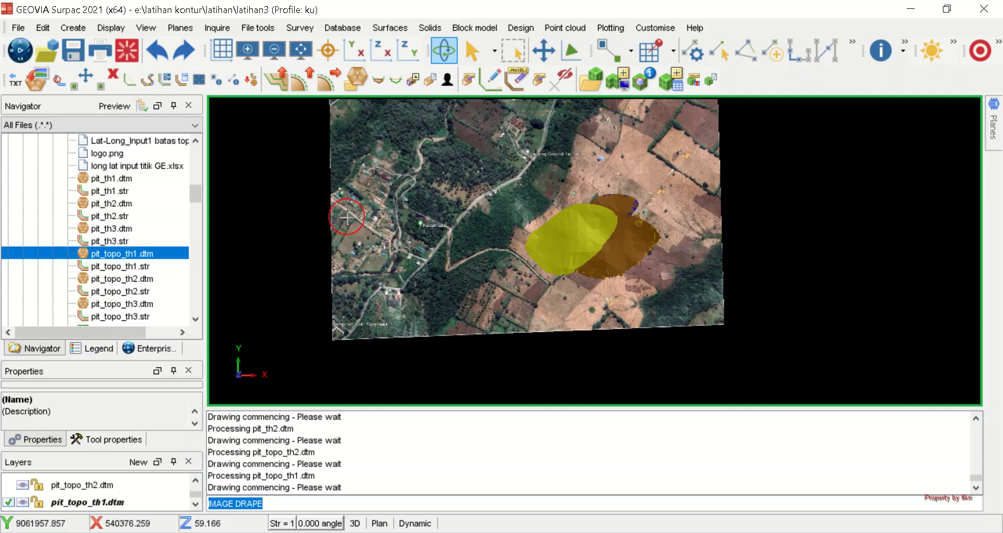
# Set up a 3D PDF export of all loaded layers with file name SEKUEN PT OK and title PT OK
pyautogui.scroll(3, 112, 497)
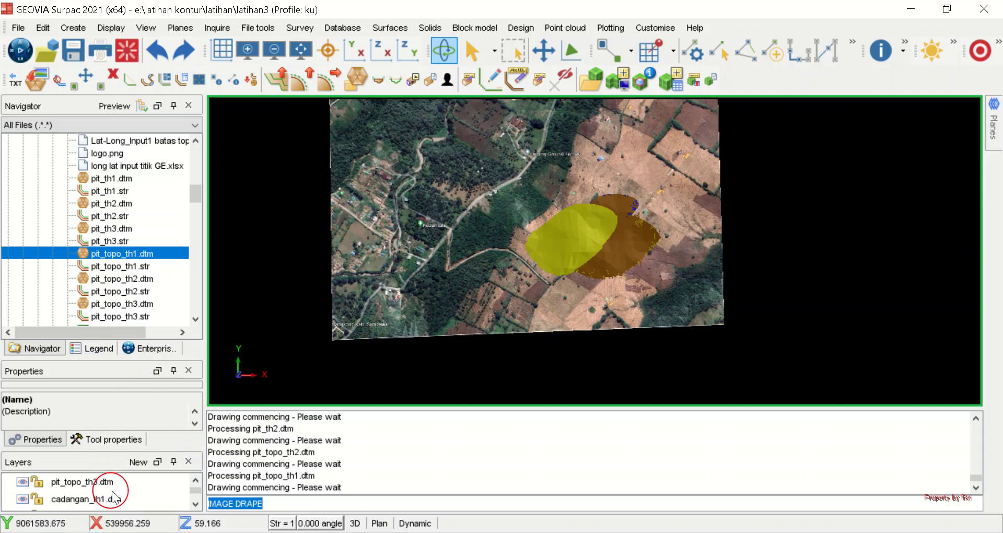
pyautogui.scroll(-2, 113, 491)
pyautogui.scroll(3, 114, 492)
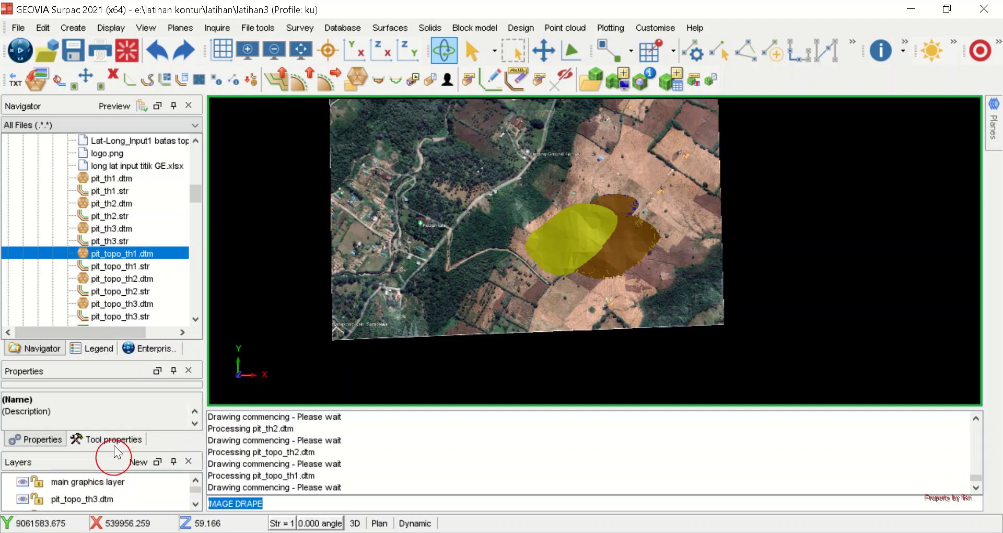
pyautogui.click(18, 29)
pyautogui.moveTo(33, 295)
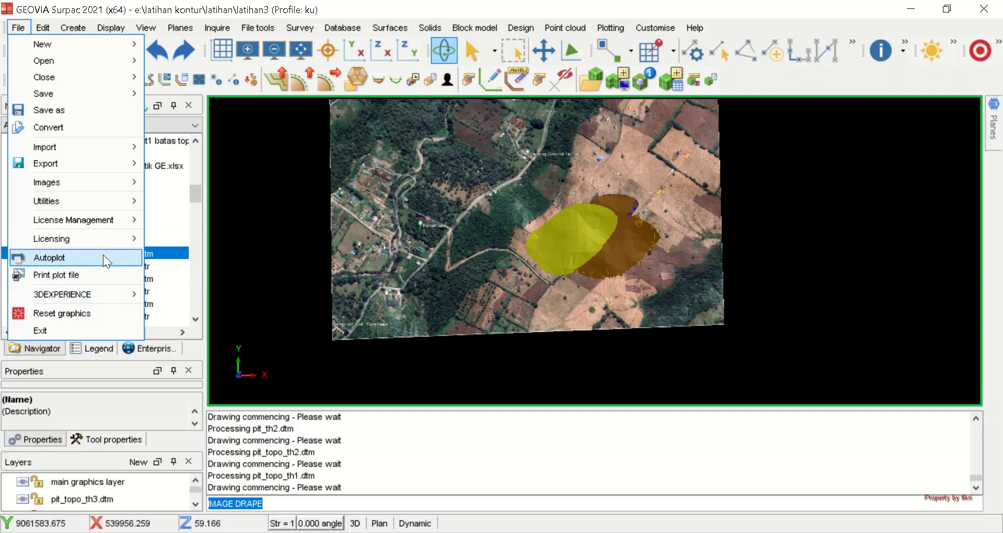
pyautogui.moveTo(99, 163)
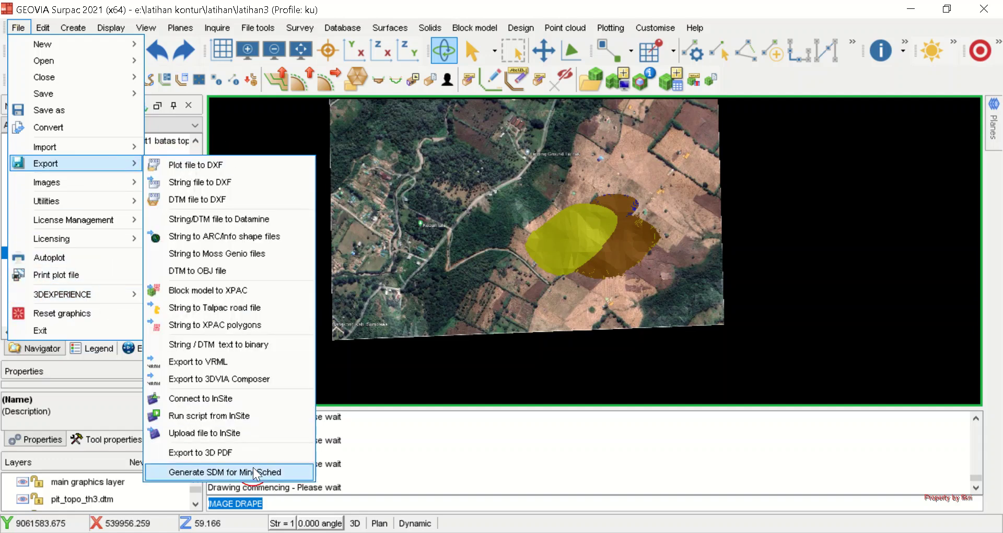
pyautogui.click(253, 454)
pyautogui.rightClick(309, 360)
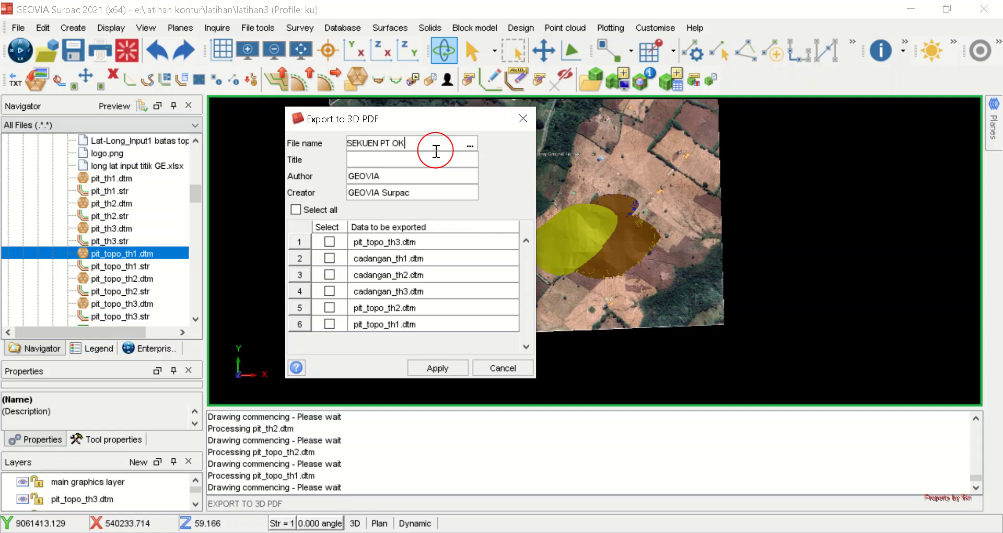
pyautogui.click(431, 160)
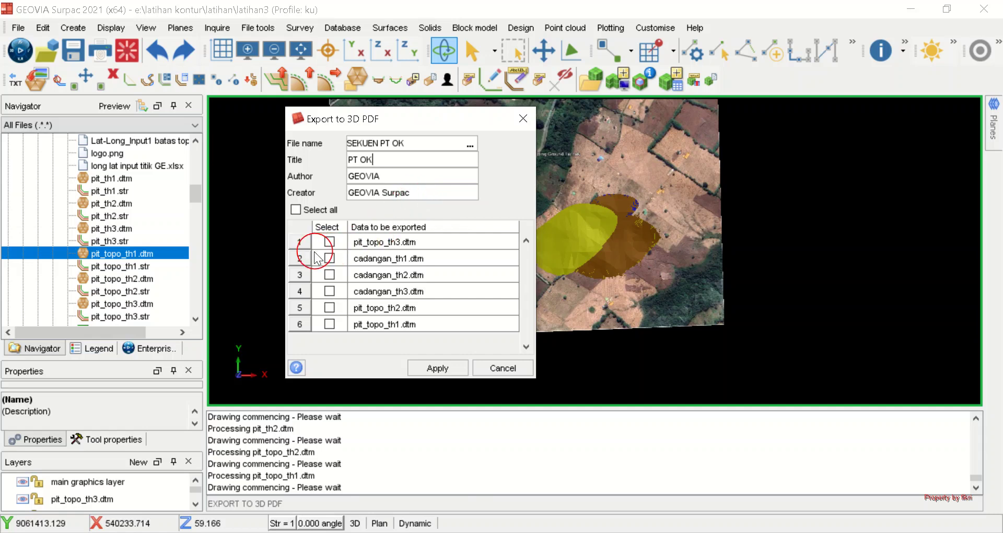
pyautogui.click(296, 210)
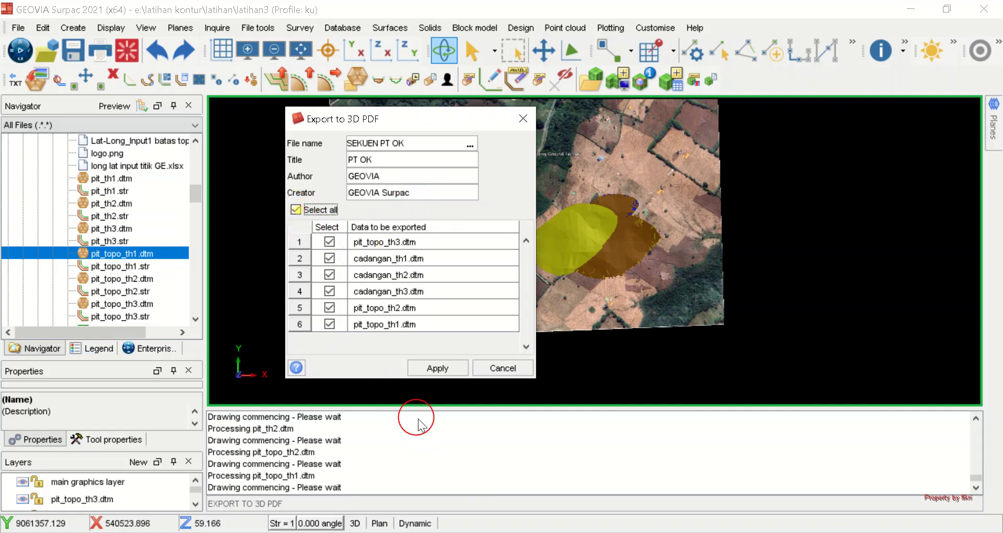
# Change the export file name to SEKUEN PENAMBANGAN 3 TAHUN in the latihan3 folder and export the 3D PDF
pyautogui.click(470, 145)
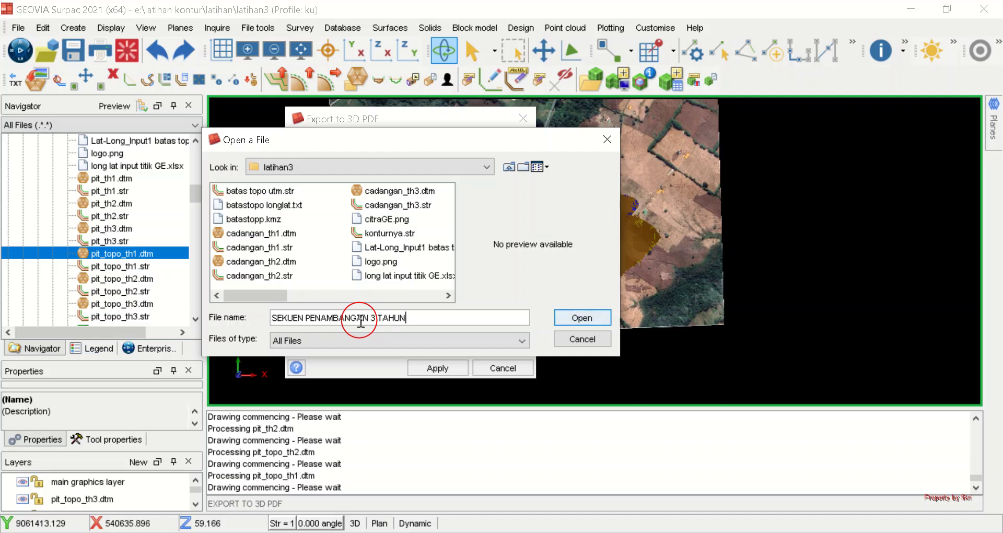
pyautogui.click(581, 317)
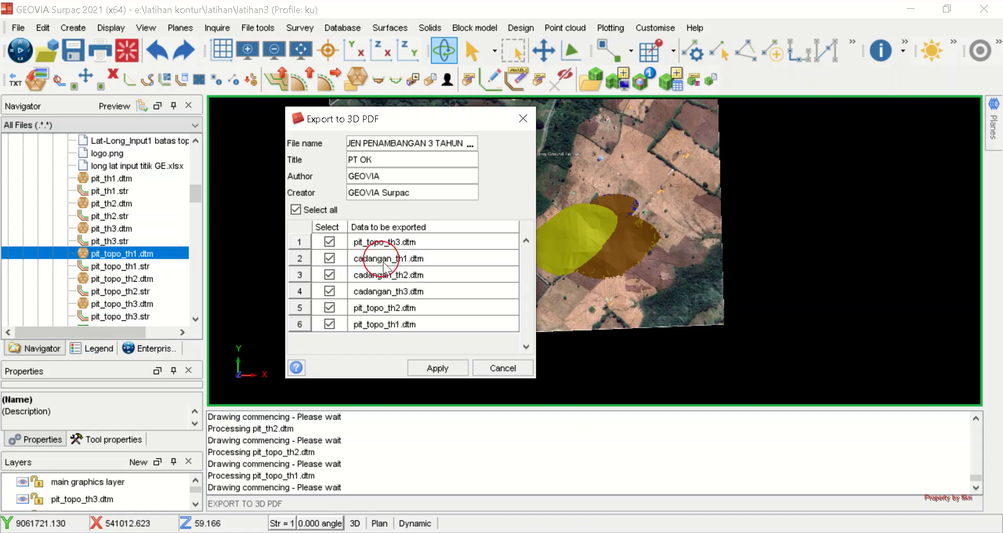
pyautogui.click(435, 368)
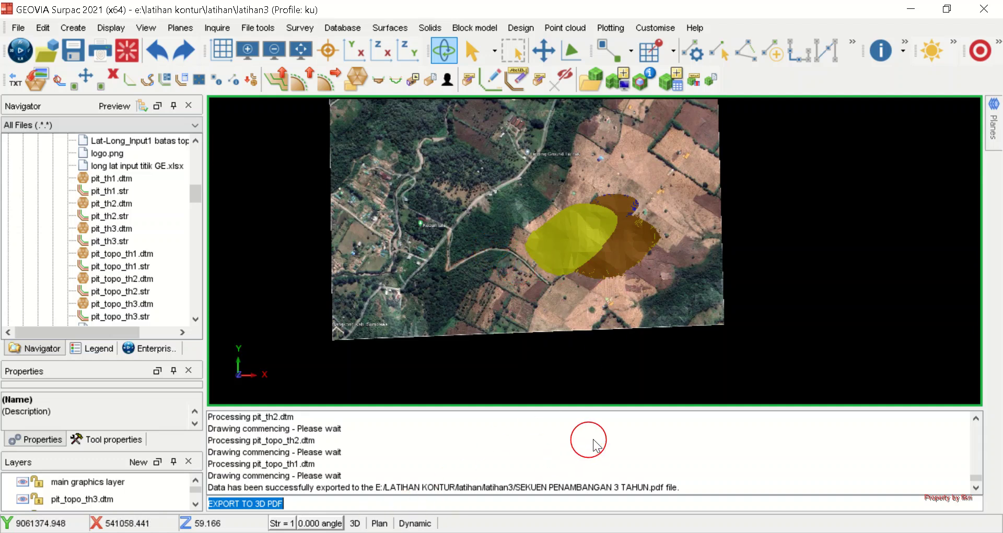
# Switch to Adobe Acrobat, decline making it the default PDF application, and open SEKUEN PENAMBANGAN 3 TAHUN.pdf from the latihan3 folder
pyautogui.click(807, 20)
pyautogui.click(843, 22)
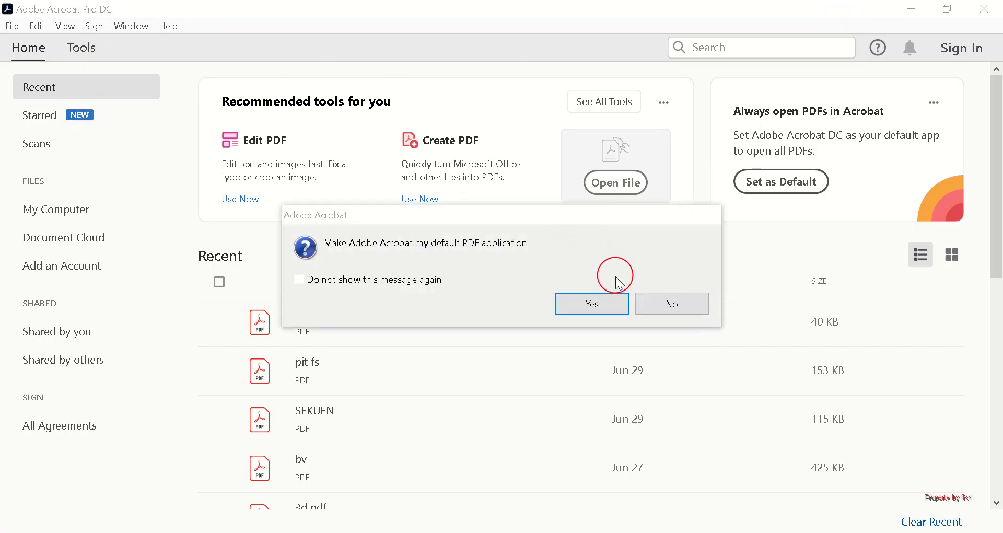
pyautogui.click(661, 307)
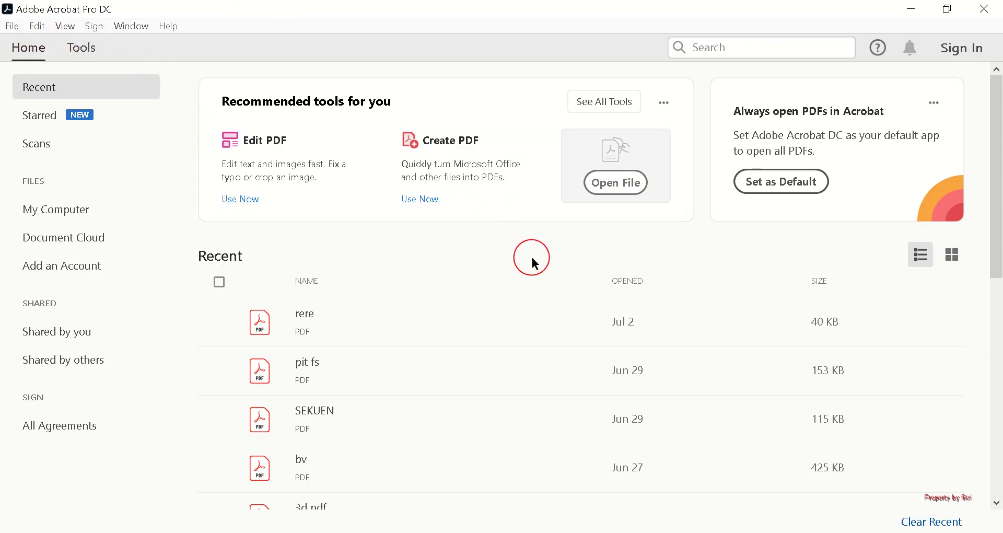
pyautogui.click(11, 26)
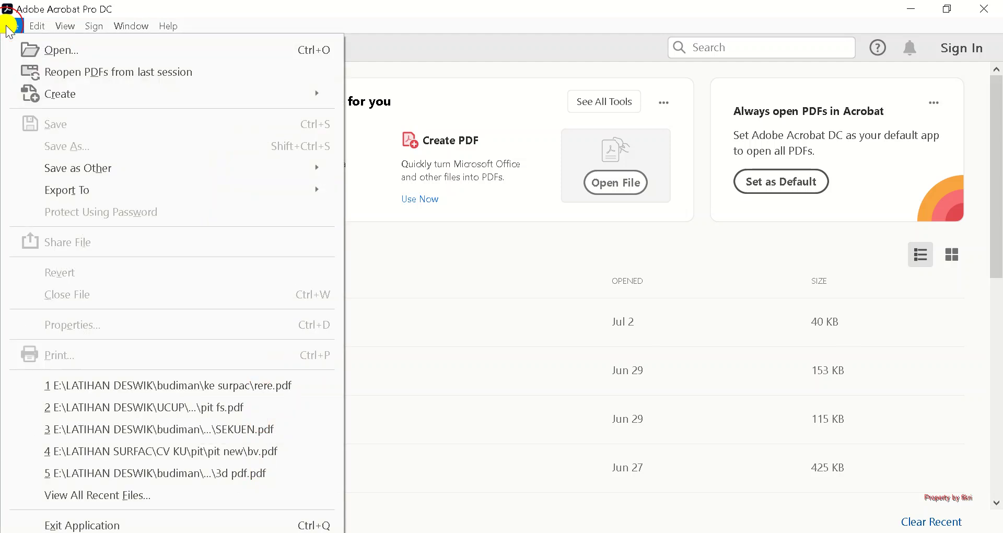
pyautogui.click(44, 50)
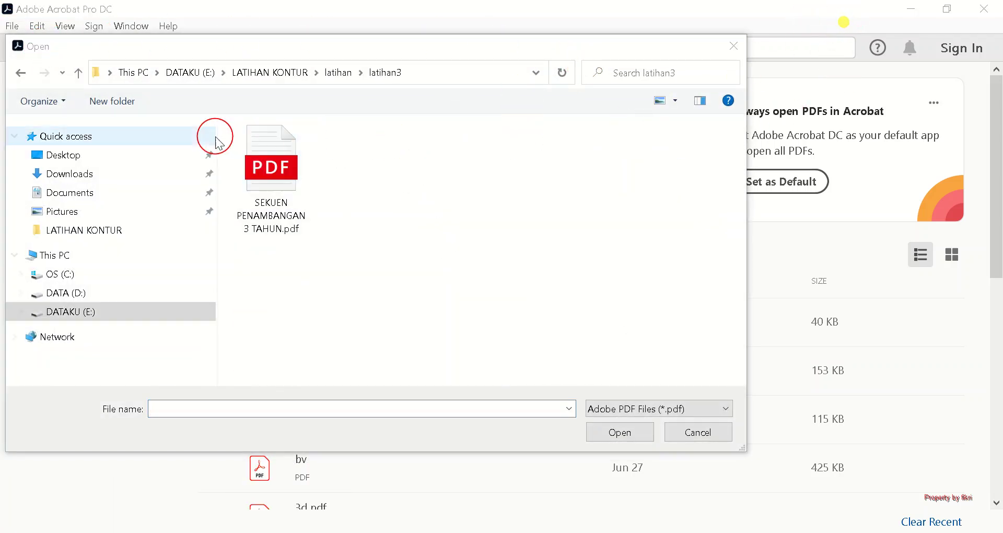
pyautogui.click(271, 165)
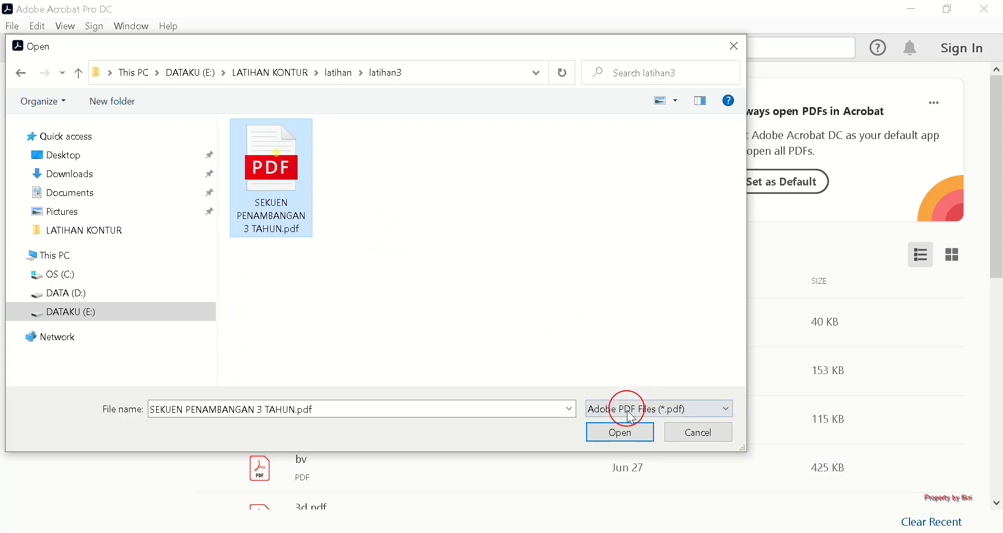
pyautogui.click(618, 431)
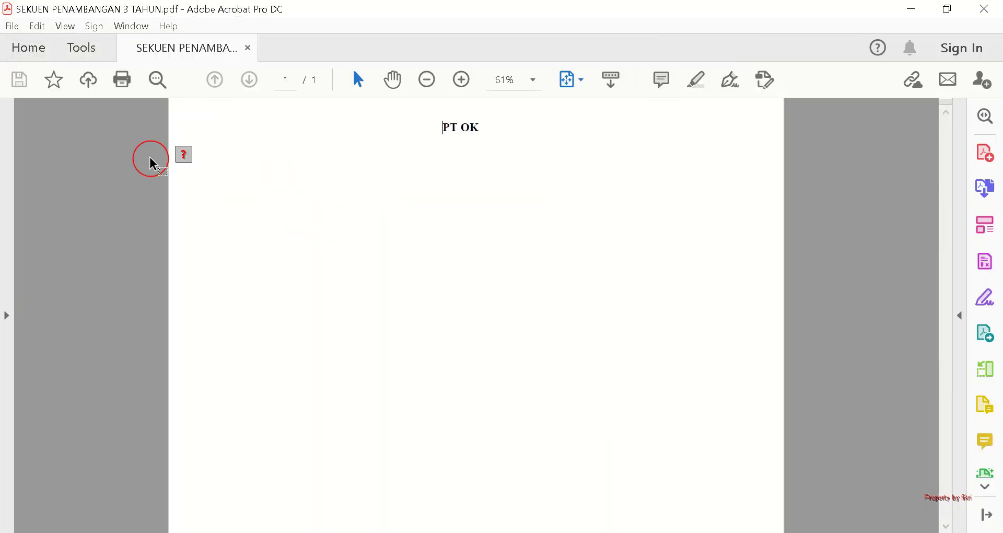
# Enable 3D content for the document and activate the 3D model on the page
pyautogui.click(474, 299)
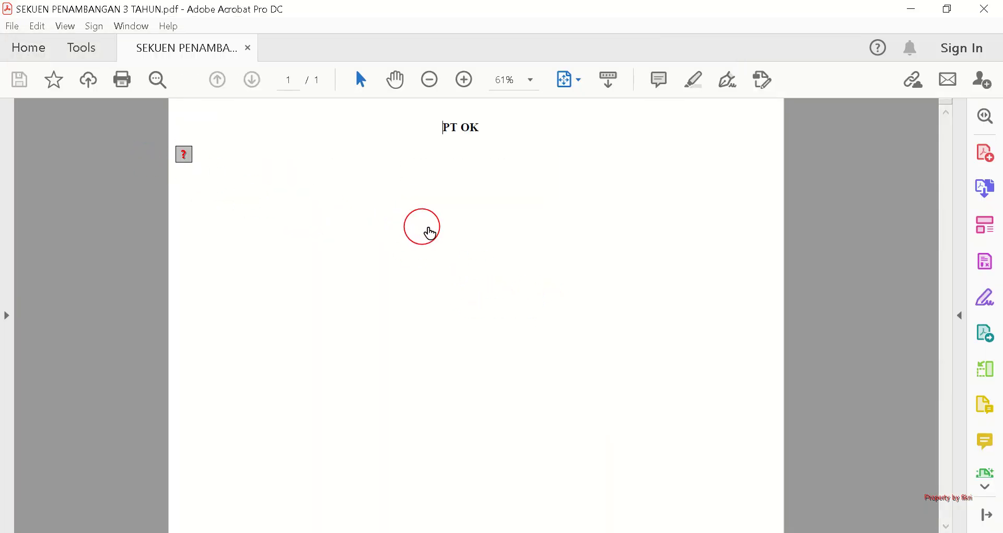
pyautogui.click(858, 115)
pyautogui.click(861, 170)
pyautogui.click(861, 168)
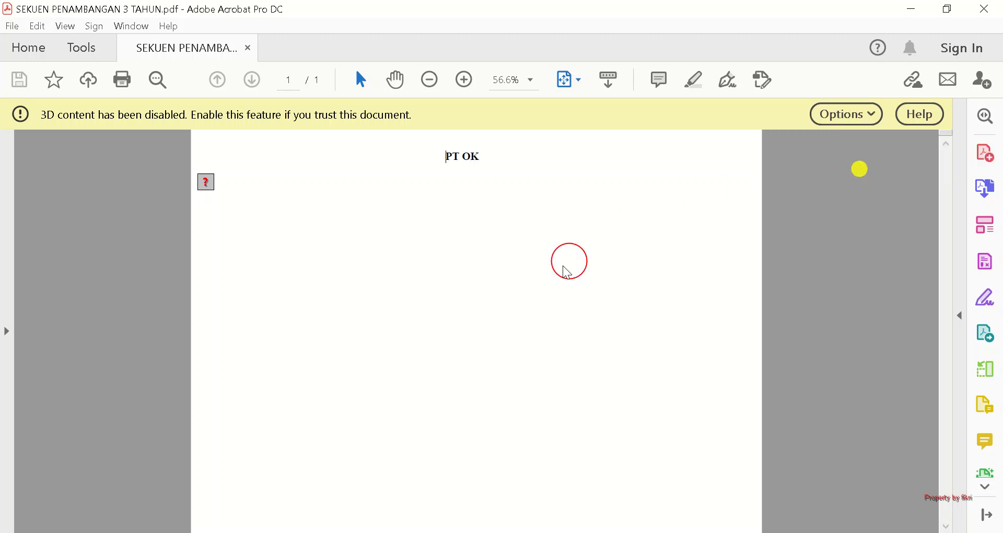
pyautogui.click(457, 339)
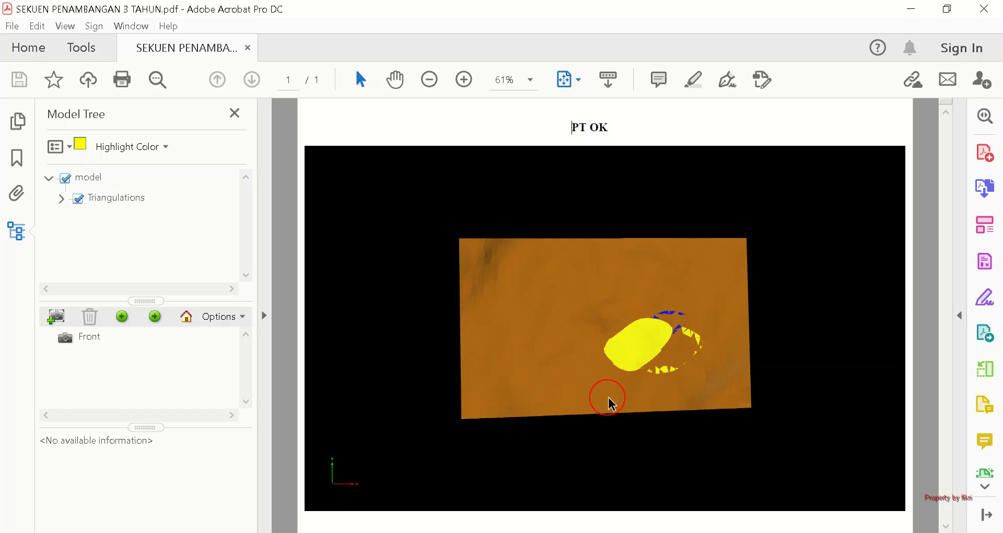
# Examine the 3D model from an oblique angle and expand its Triangulations and node branches to list the individual layers
pyautogui.moveTo(680, 391); pyautogui.dragTo(465, 397)
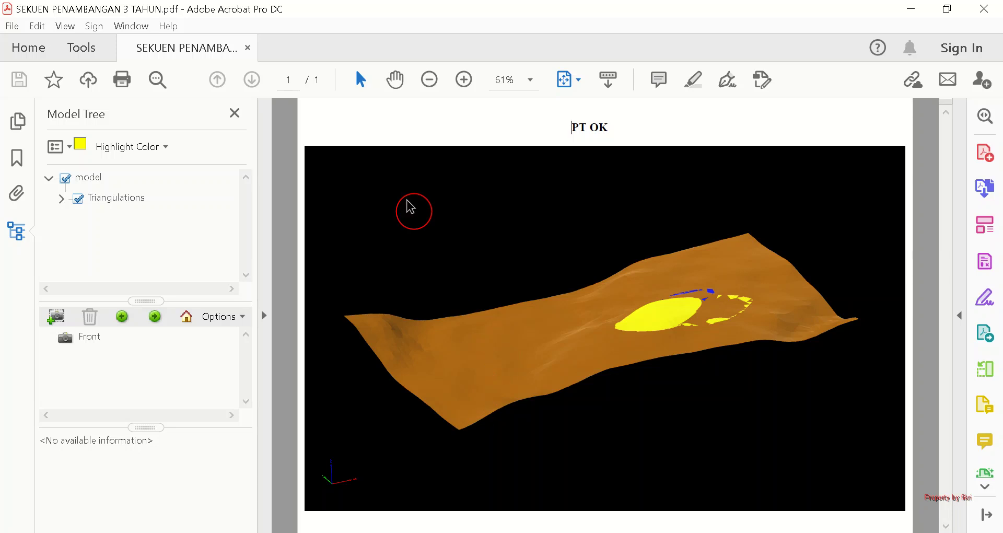
pyautogui.click(62, 200)
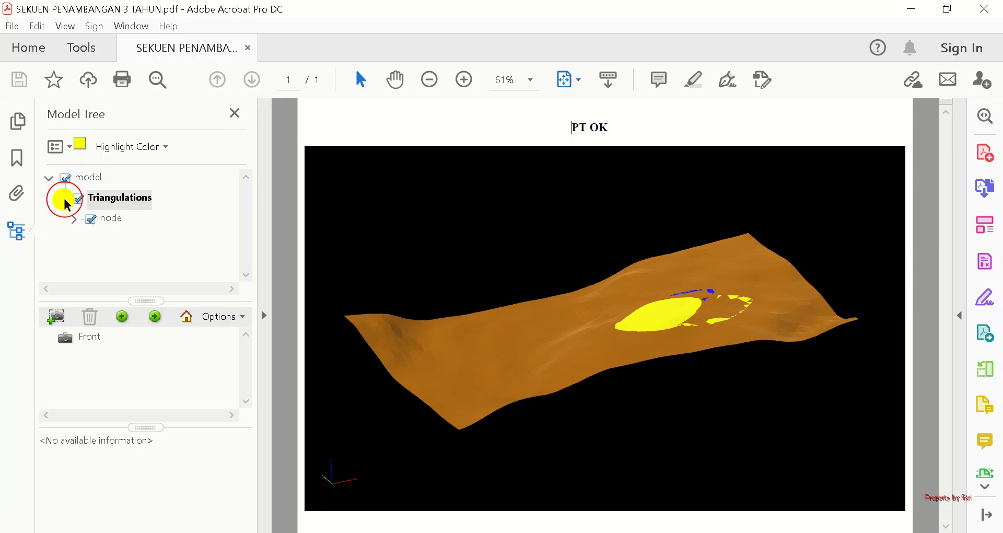
pyautogui.click(73, 218)
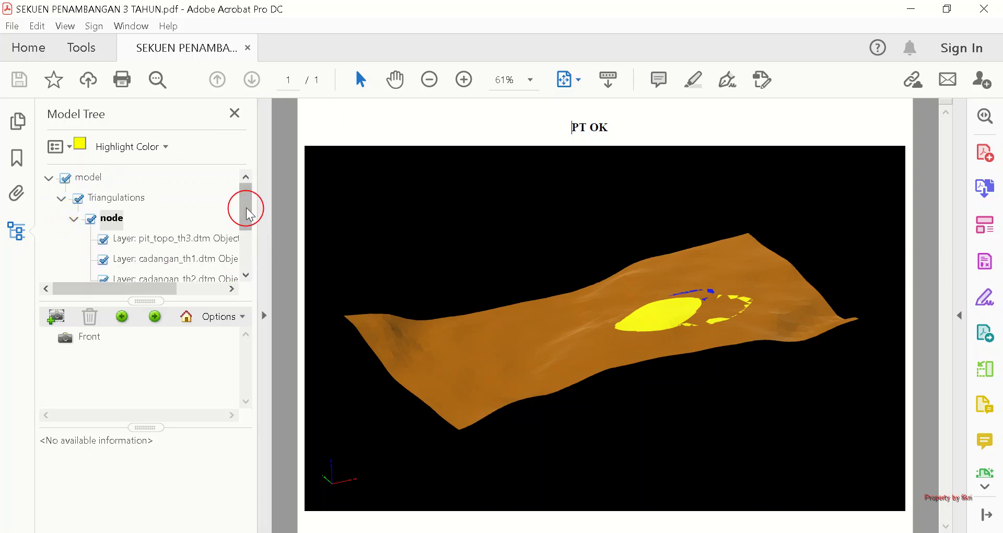
pyautogui.moveTo(721, 331); pyautogui.dragTo(711, 384)
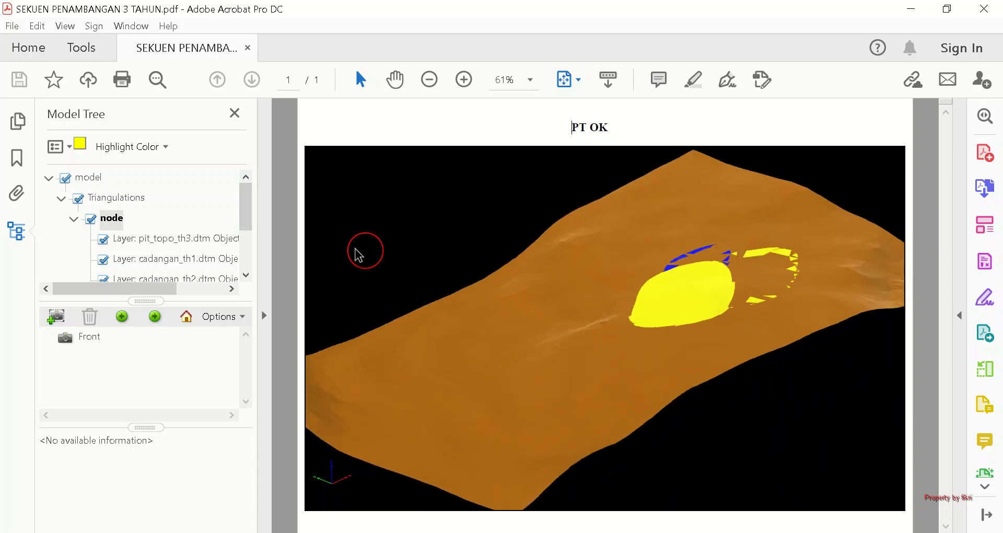
pyautogui.click(245, 275)
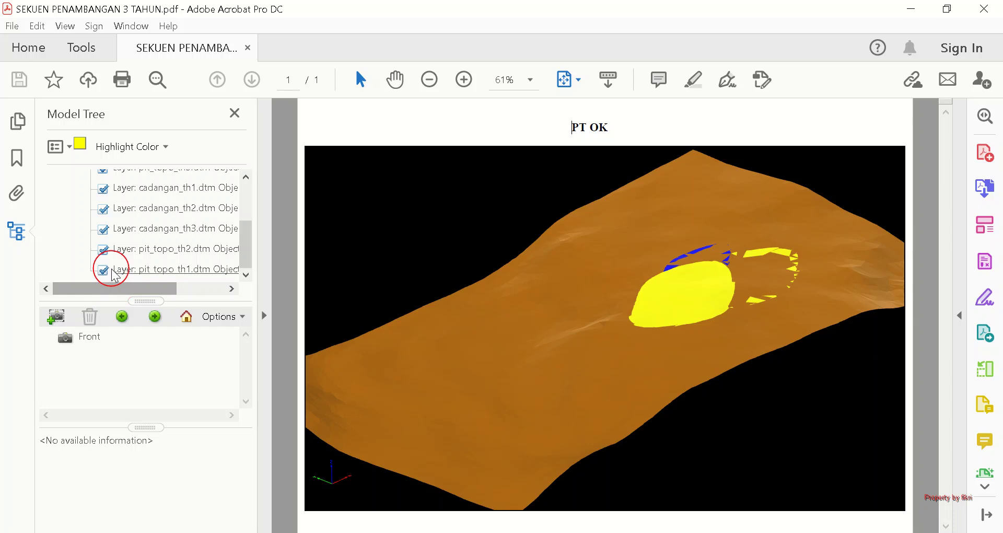
# Hide the cadangan_th2.dtm, cadangan_th1.dtm and cadangan_th3.dtm reserve layers in the 3D model
pyautogui.click(104, 209)
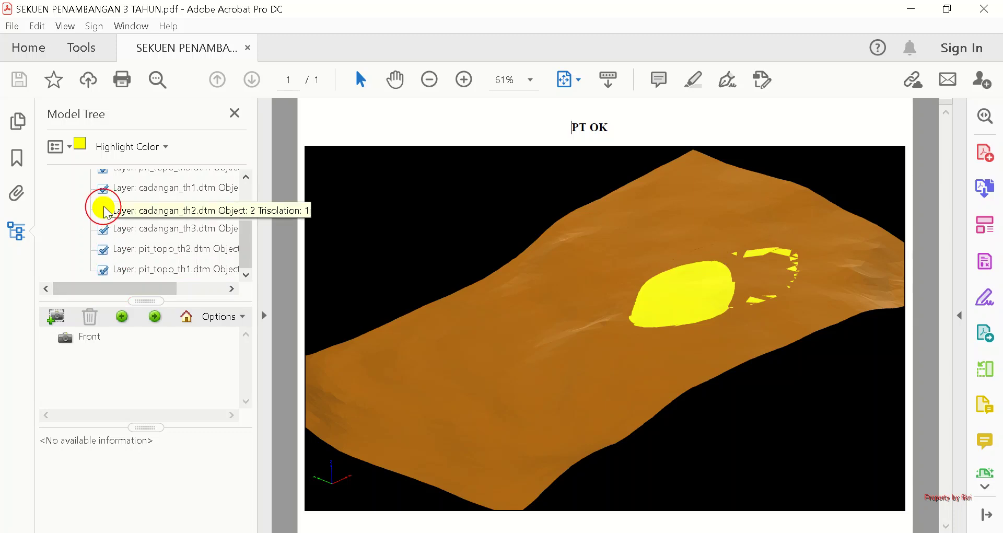
pyautogui.click(103, 188)
pyautogui.scroll(2, 107, 200)
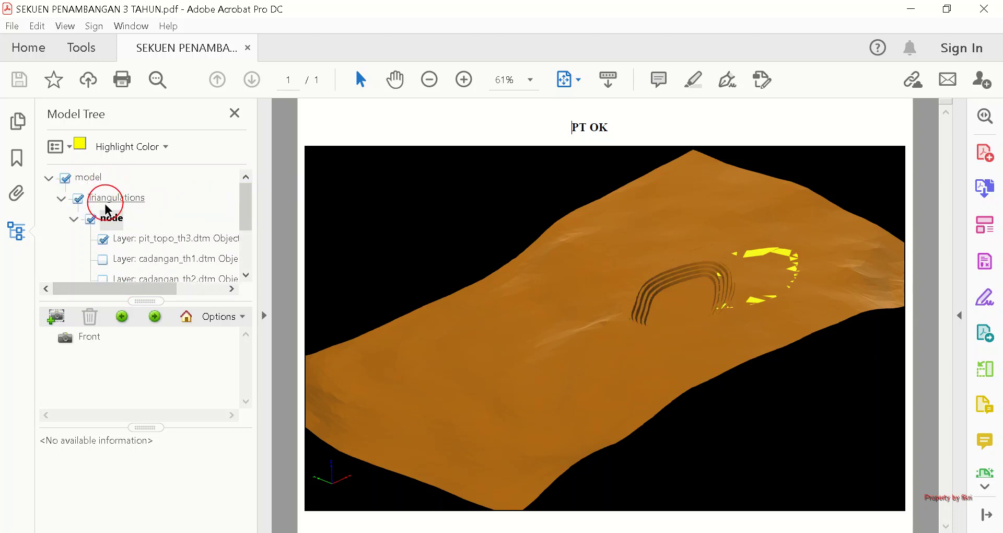
pyautogui.scroll(-2, 107, 200)
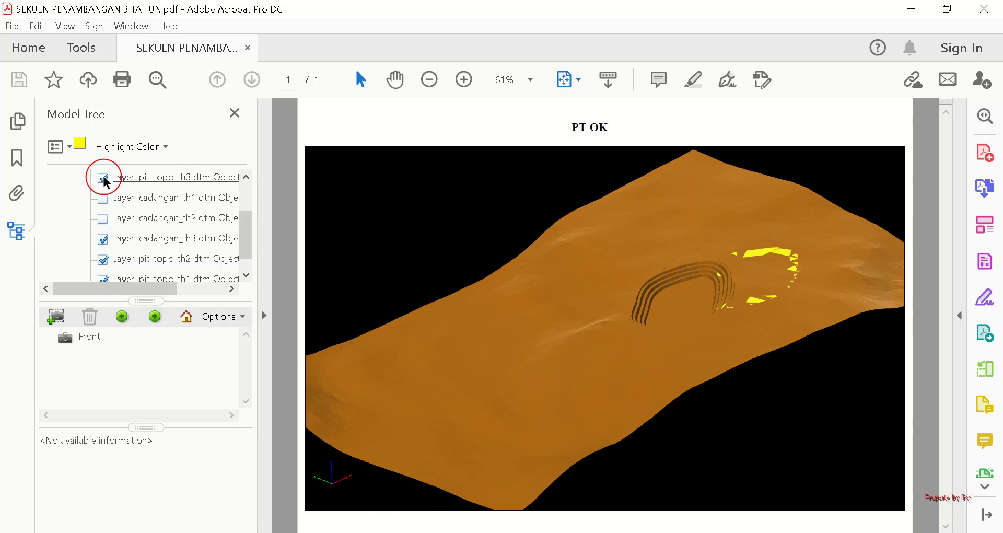
pyautogui.click(104, 239)
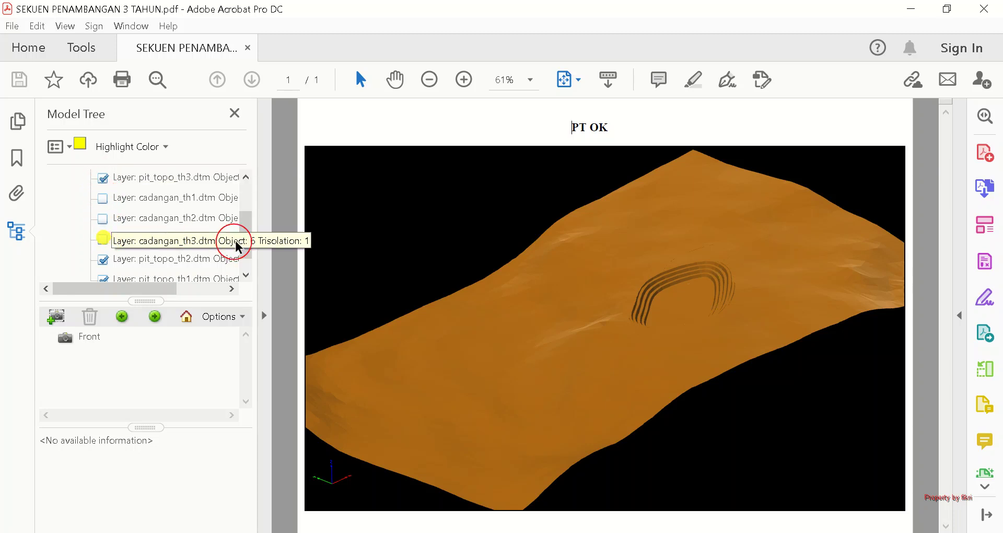
# Hide the pit_topo_th2.dtm and pit_topo_th1.dtm layers to examine the third-year pit on its own
pyautogui.moveTo(686, 304); pyautogui.dragTo(544, 398)
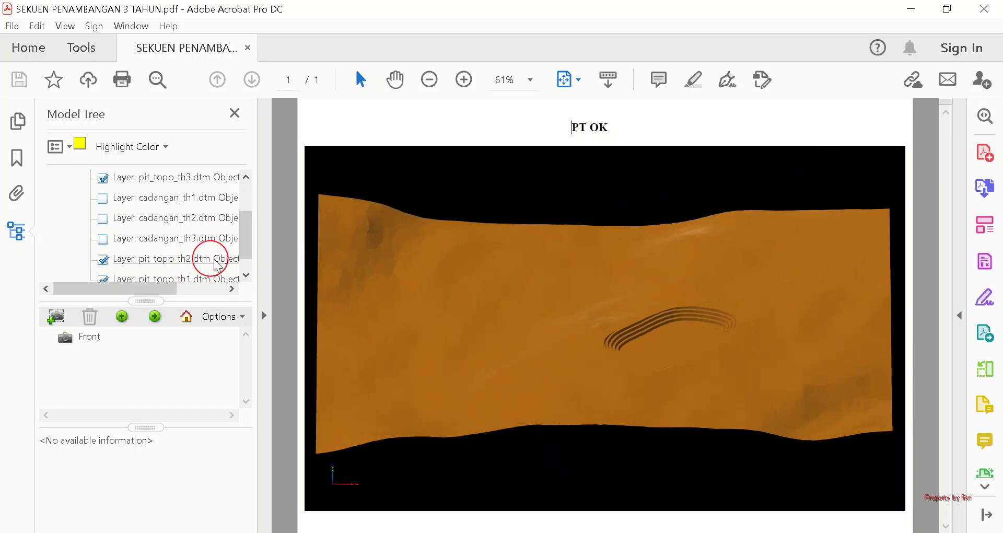
pyautogui.moveTo(249, 240); pyautogui.dragTo(248, 255)
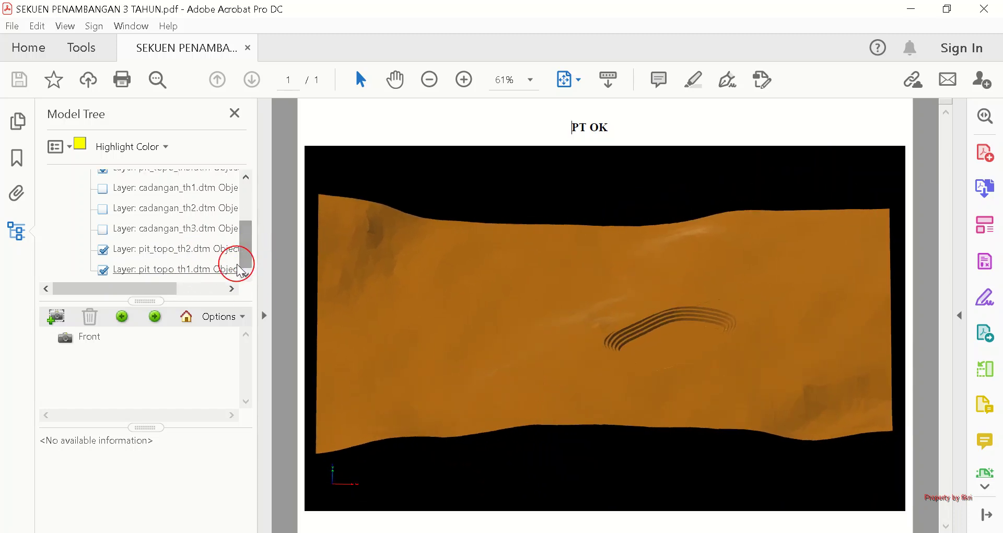
pyautogui.click(103, 249)
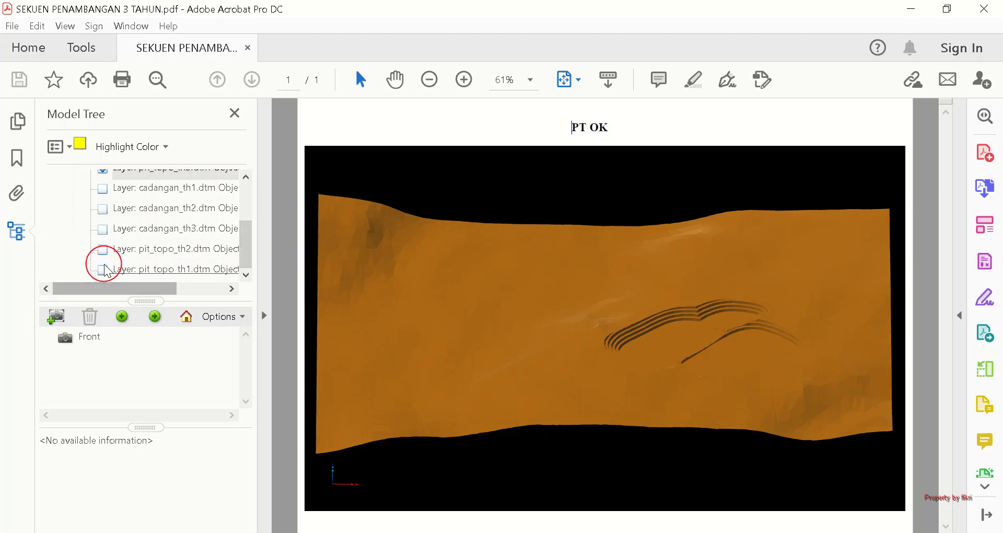
# Show the pit_topo_th1.dtm and pit_topo_th2.dtm layers again, and briefly display the cadangan_th3.dtm reserve before hiding it
pyautogui.click(104, 267)
pyautogui.click(103, 249)
pyautogui.click(103, 229)
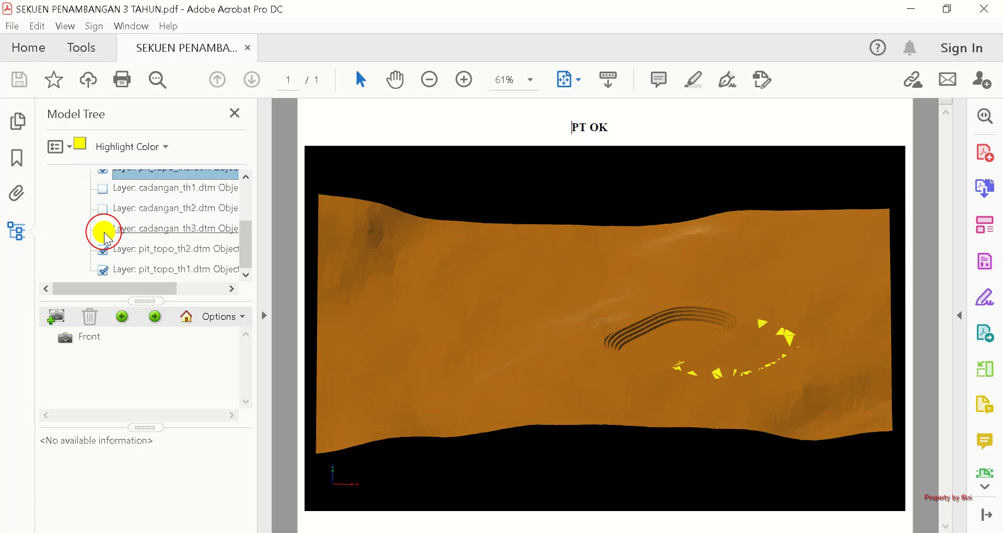
pyautogui.click(103, 229)
# Hide the pit_topo_th1.dtm layer to examine the second-year pit topography in the 3D model
pyautogui.click(246, 233)
pyautogui.moveTo(246, 240); pyautogui.dragTo(246, 209)
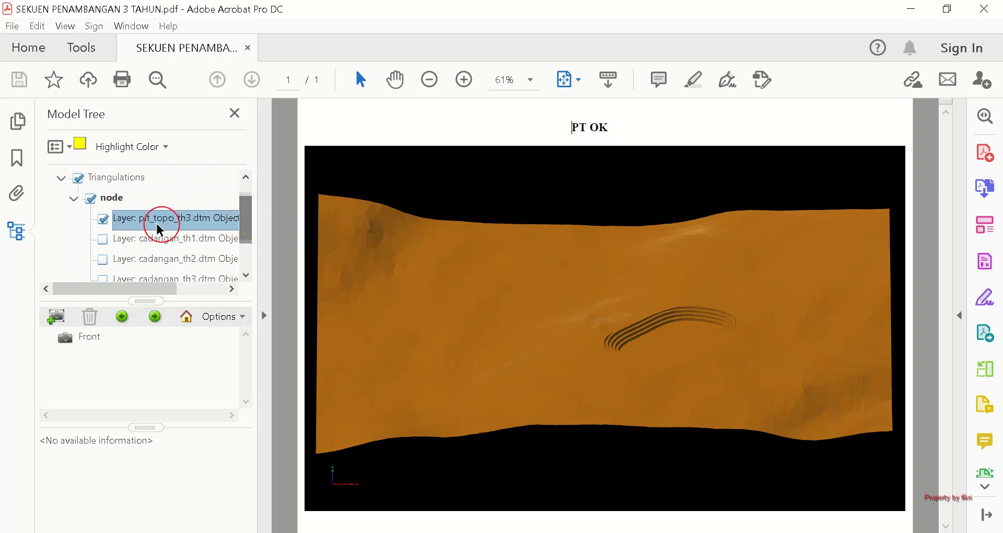
pyautogui.scroll(-2, 338, 259)
pyautogui.scroll(4, 681, 368)
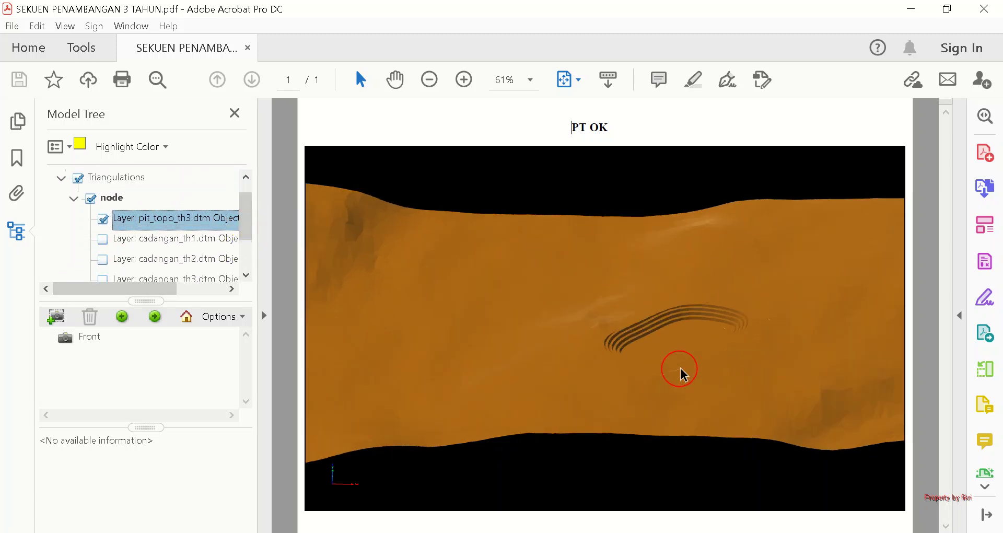
pyautogui.moveTo(252, 220); pyautogui.dragTo(245, 250)
pyautogui.click(104, 273)
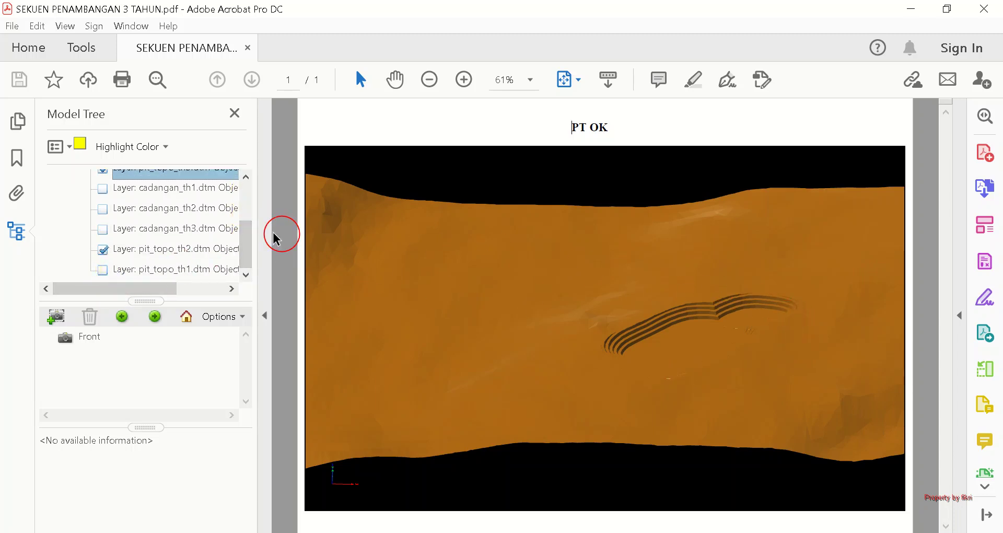
# Hide the pit_topo_th2.dtm layer and examine the third-year pit topography from an oblique angle
pyautogui.click(104, 250)
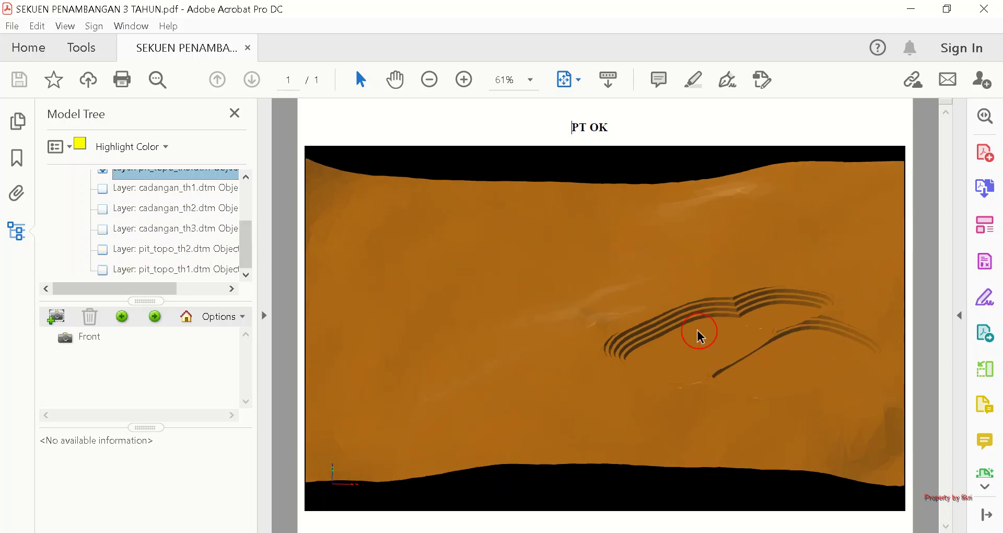
pyautogui.moveTo(700, 336); pyautogui.dragTo(880, 280)
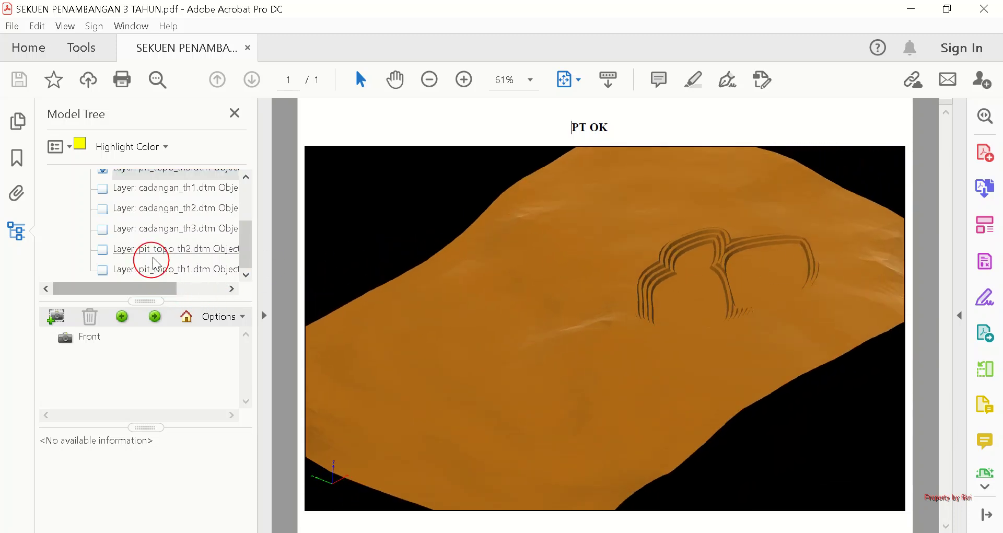
# Compare the yearly pit stages by showing the pit_topo_th1.dtm and pit_topo_th2.dtm layers and hiding them again one at a time
pyautogui.click(103, 270)
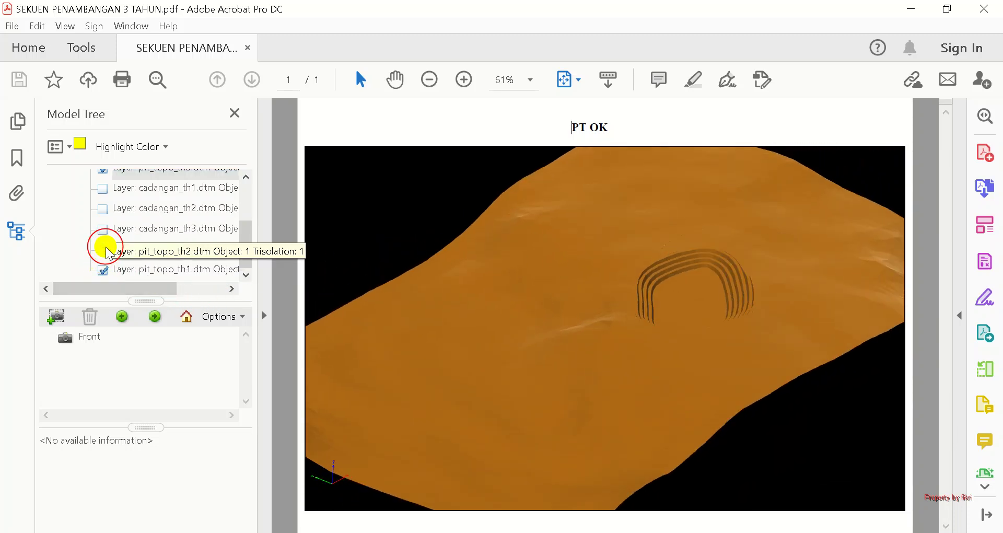
pyautogui.scroll(3, 107, 239)
pyautogui.scroll(-3, 117, 233)
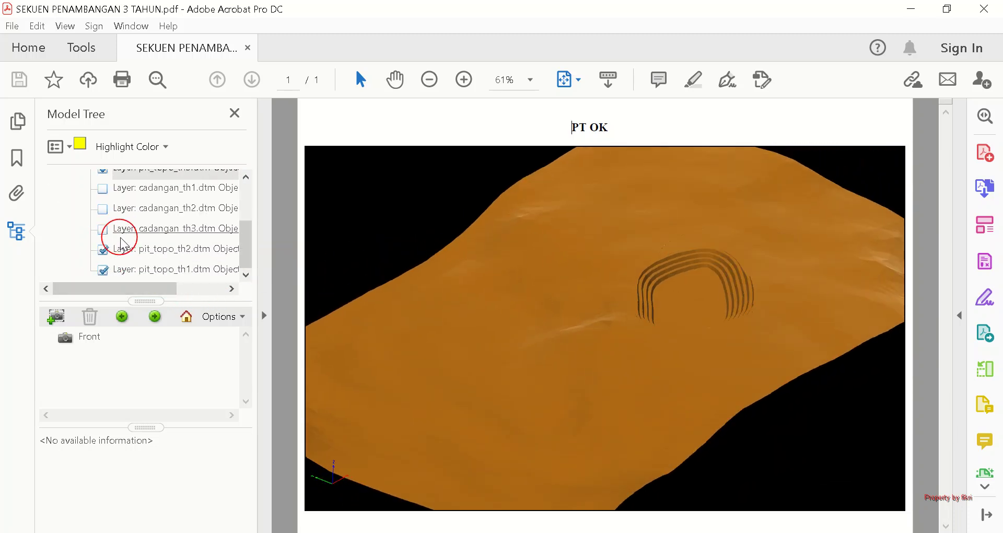
pyautogui.click(102, 271)
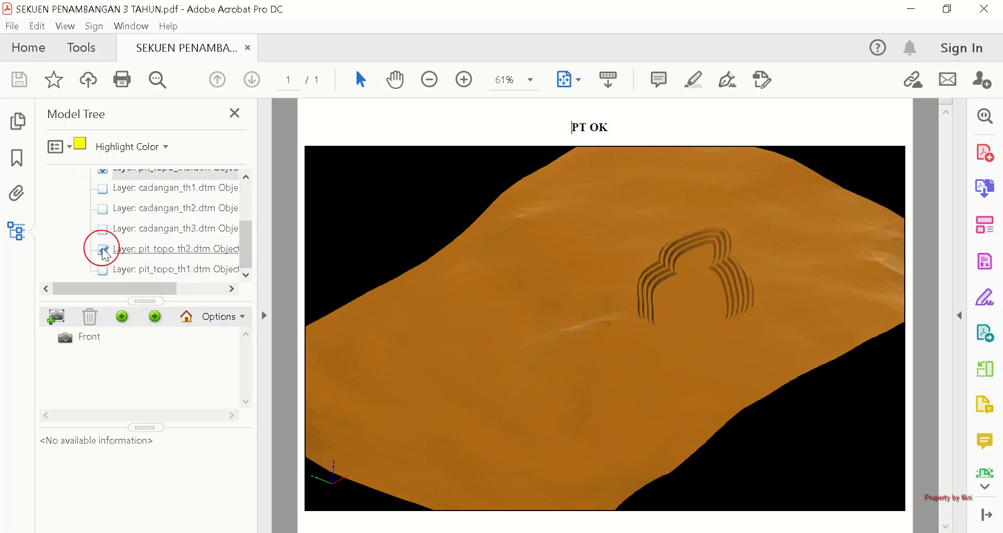
pyautogui.click(102, 249)
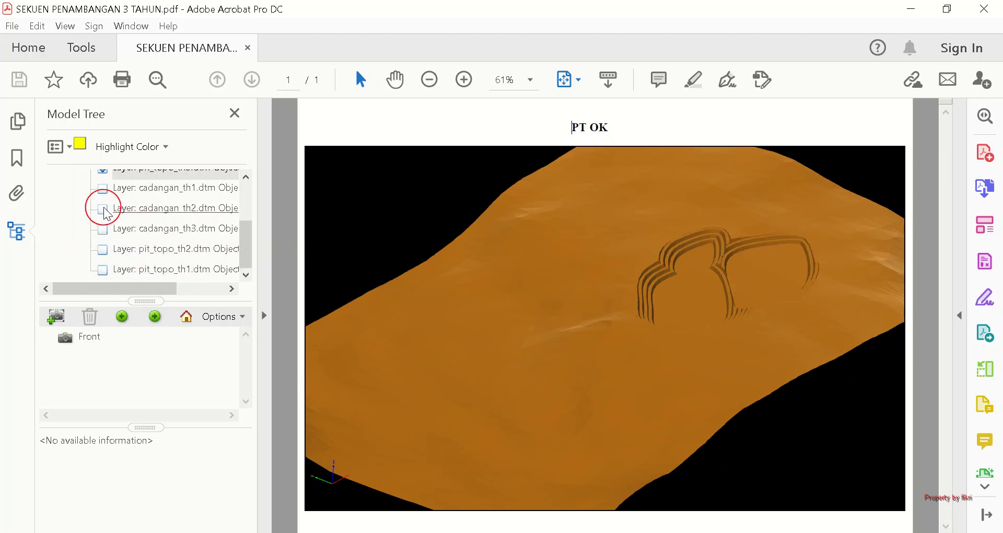
# Show the cadangan_th1.dtm, cadangan_th2.dtm and cadangan_th3.dtm reserve layers and examine them over the third-year pit from several angles
pyautogui.click(103, 189)
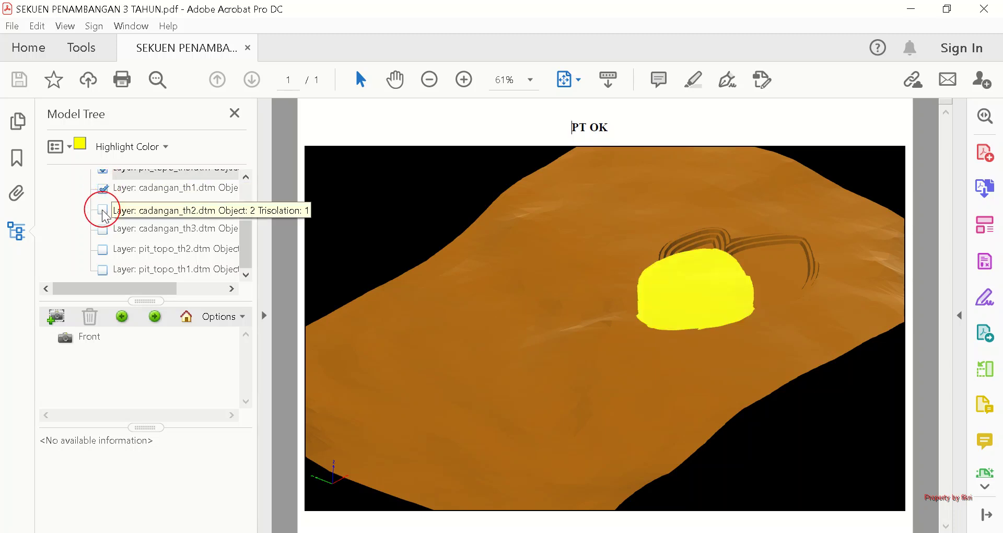
pyautogui.click(103, 209)
pyautogui.click(103, 231)
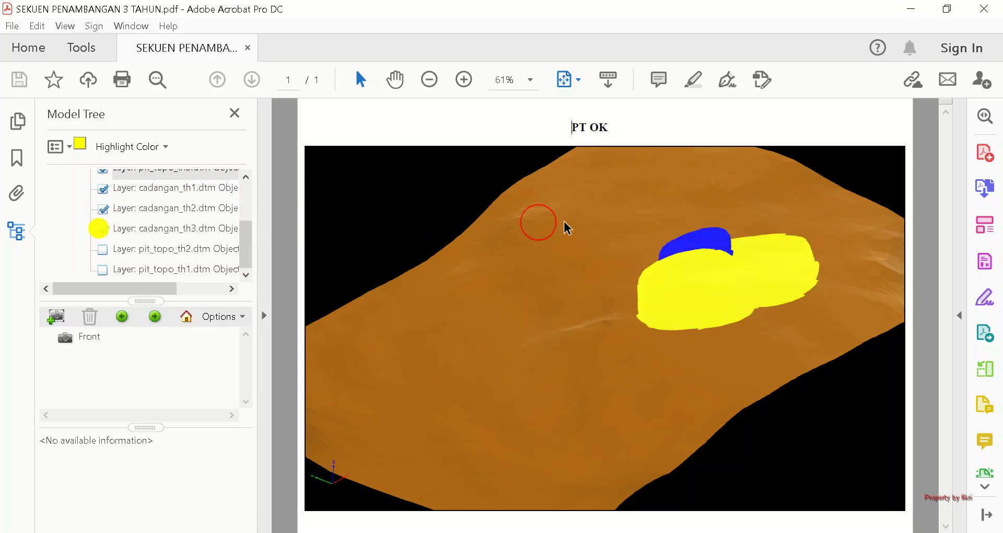
pyautogui.scroll(5, 874, 239)
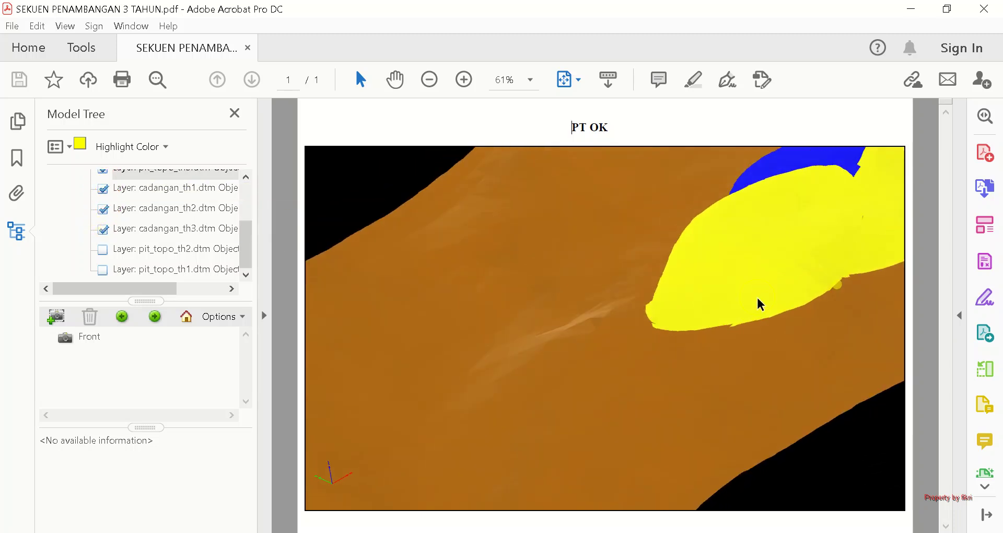
pyautogui.moveTo(758, 301); pyautogui.dragTo(781, 269)
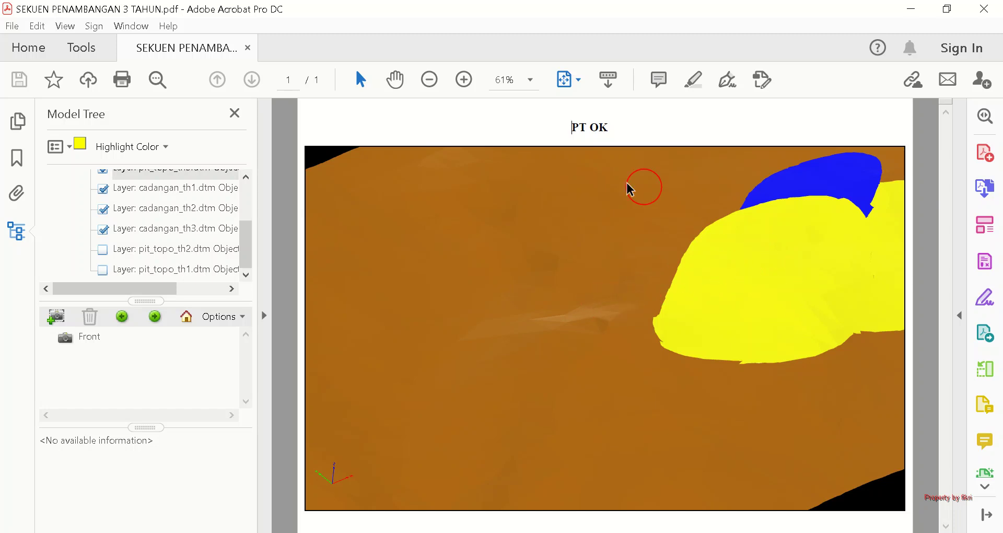
pyautogui.click(390, 89)
pyautogui.moveTo(717, 240); pyautogui.dragTo(737, 267)
pyautogui.click(453, 128)
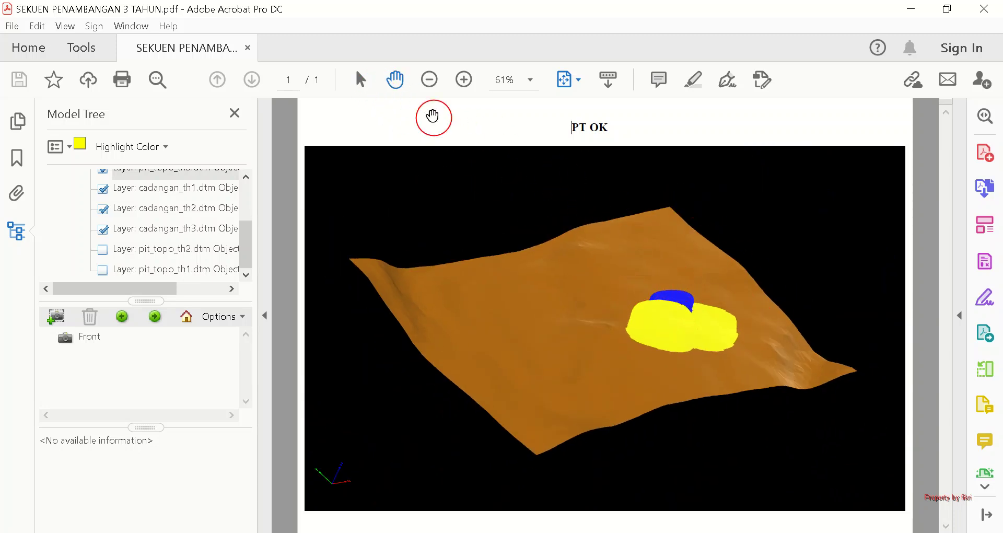
pyautogui.moveTo(656, 296); pyautogui.dragTo(808, 385)
# Switch to File Explorer and open SEKUEN PENAMBANGAN 3 TAHUN.pdf from the latihan3 folder in Microsoft Edge
pyautogui.click(141, 532)
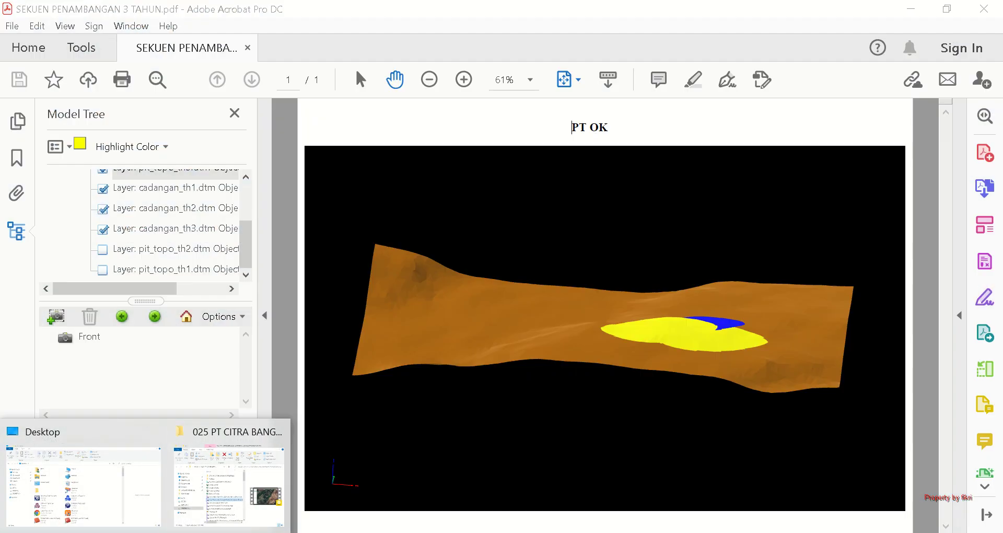
pyautogui.click(818, 15)
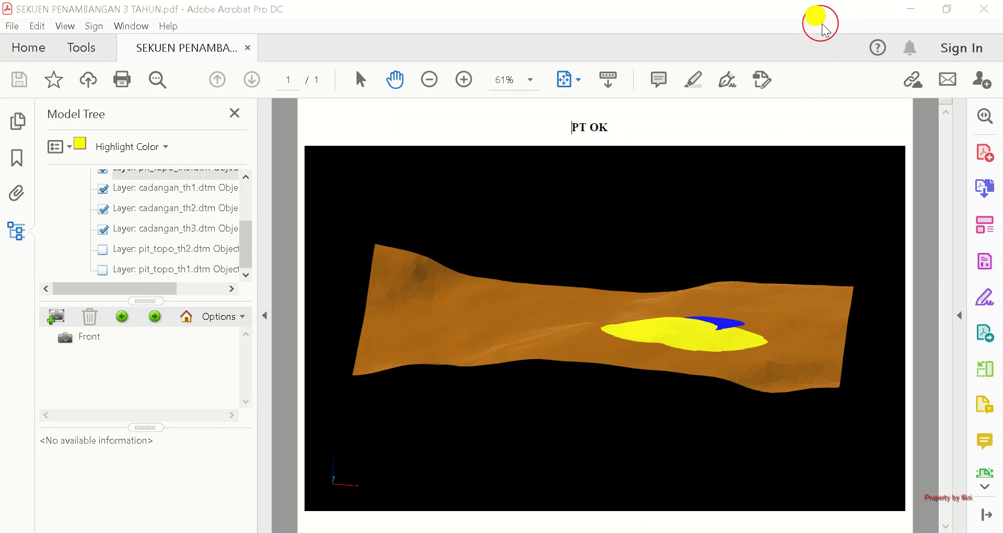
pyautogui.click(842, 20)
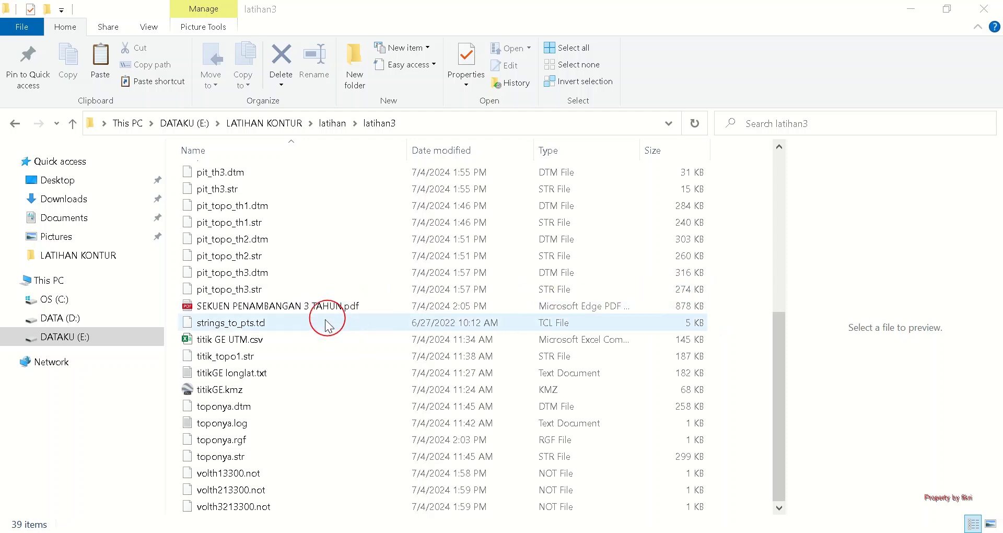
pyautogui.click(259, 309)
pyautogui.click(253, 306)
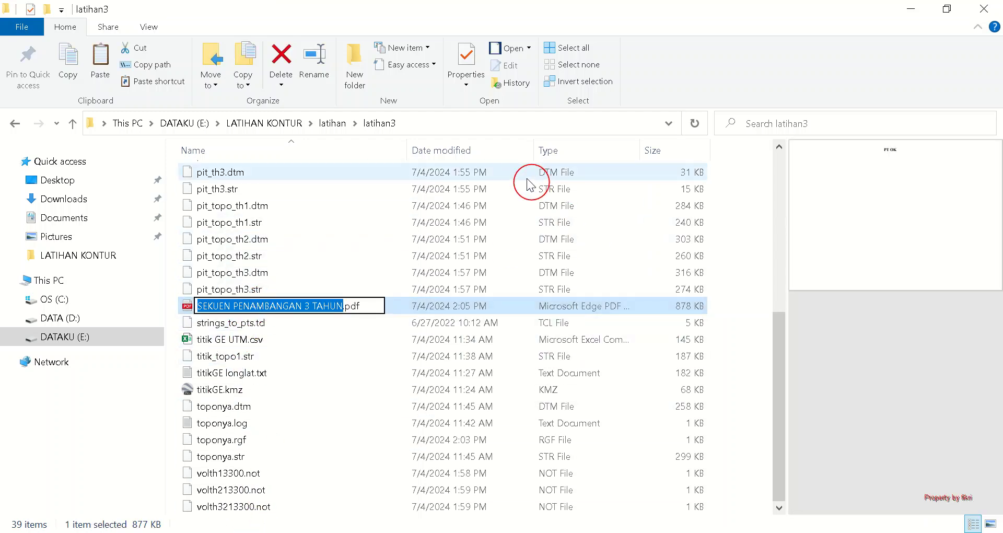
pyautogui.click(462, 308)
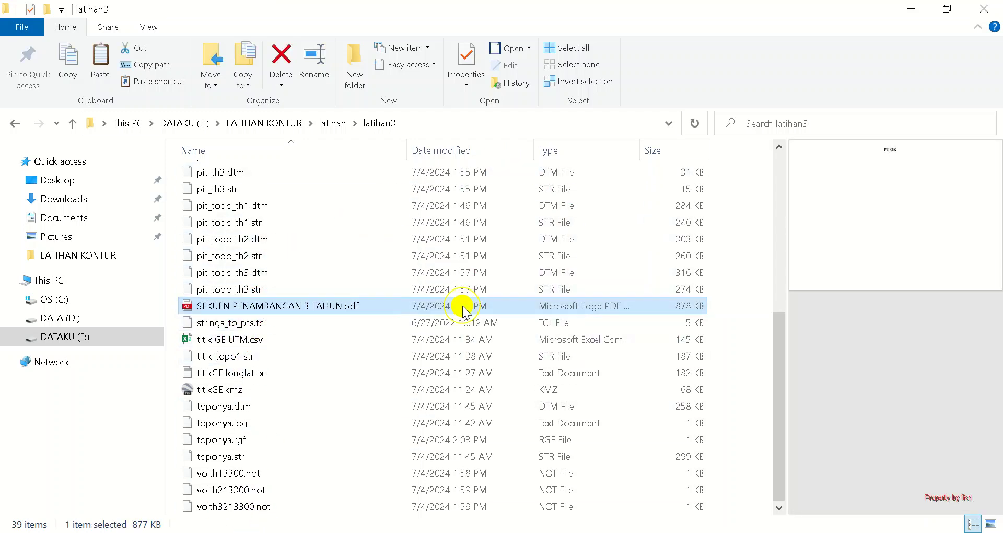
pyautogui.doubleClick(271, 313)
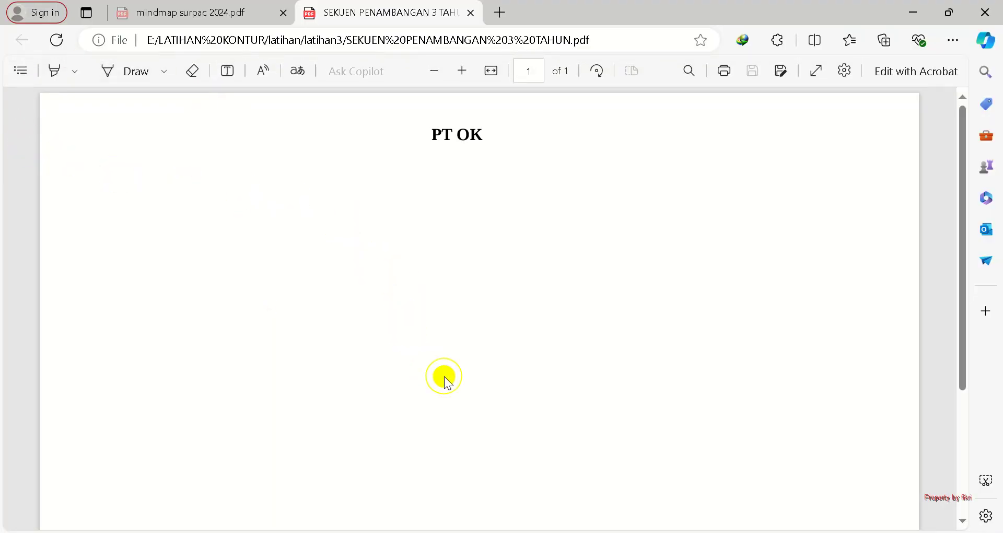
# Close the PDF and the Edge browser, and return to Adobe Acrobat to examine the reserves over the topography from an oblique angle
pyautogui.click(471, 12)
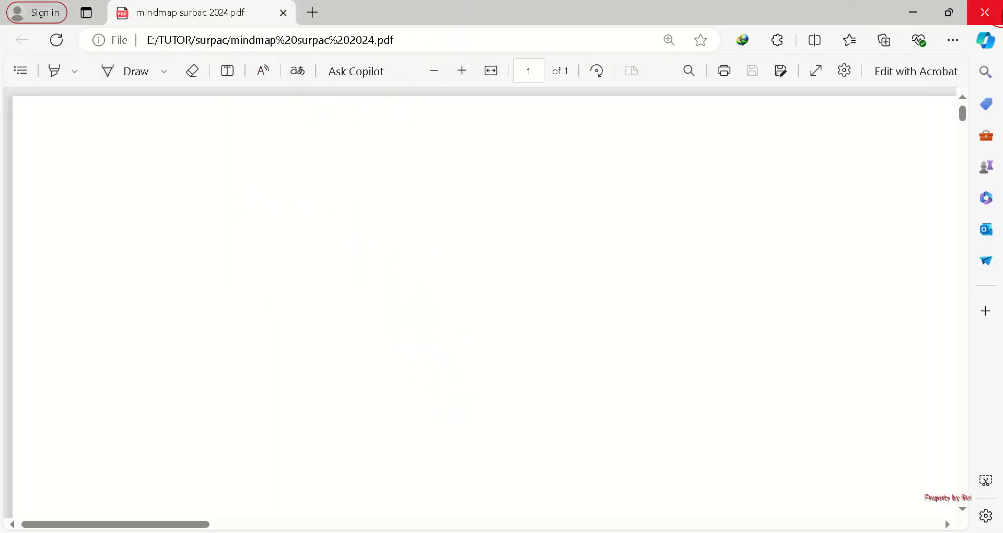
pyautogui.click(985, 12)
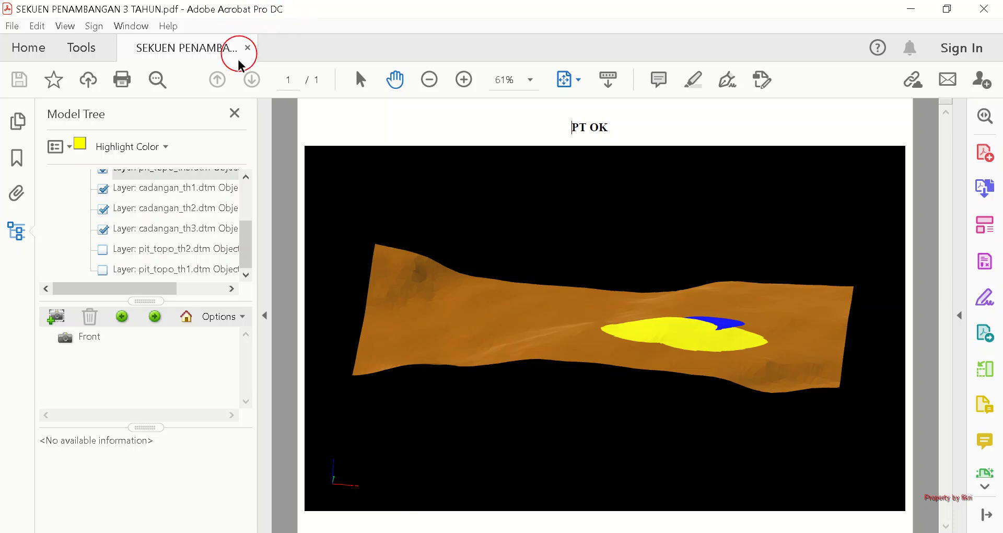
pyautogui.moveTo(530, 333); pyautogui.dragTo(704, 352)
pyautogui.moveTo(664, 438); pyautogui.dragTo(773, 340)
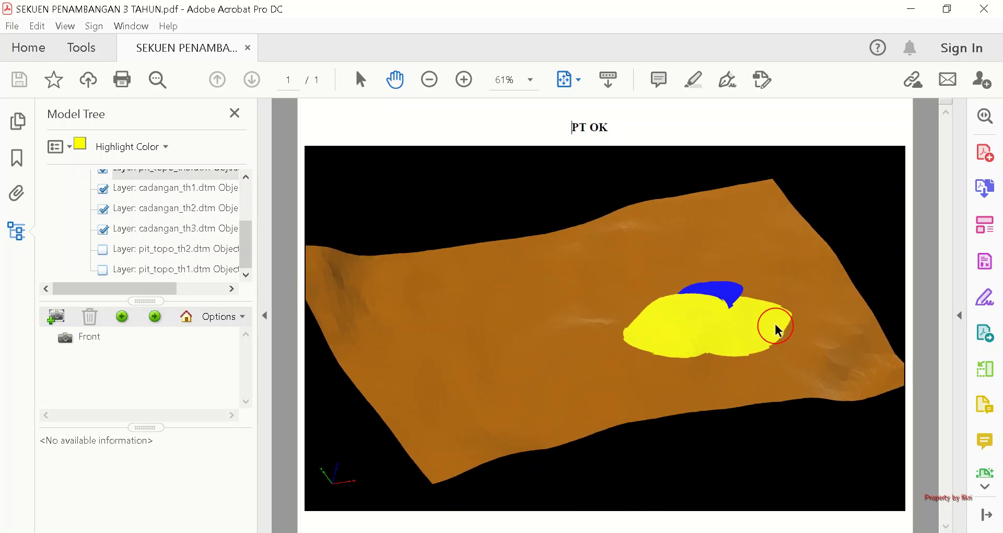
pyautogui.click(815, 23)
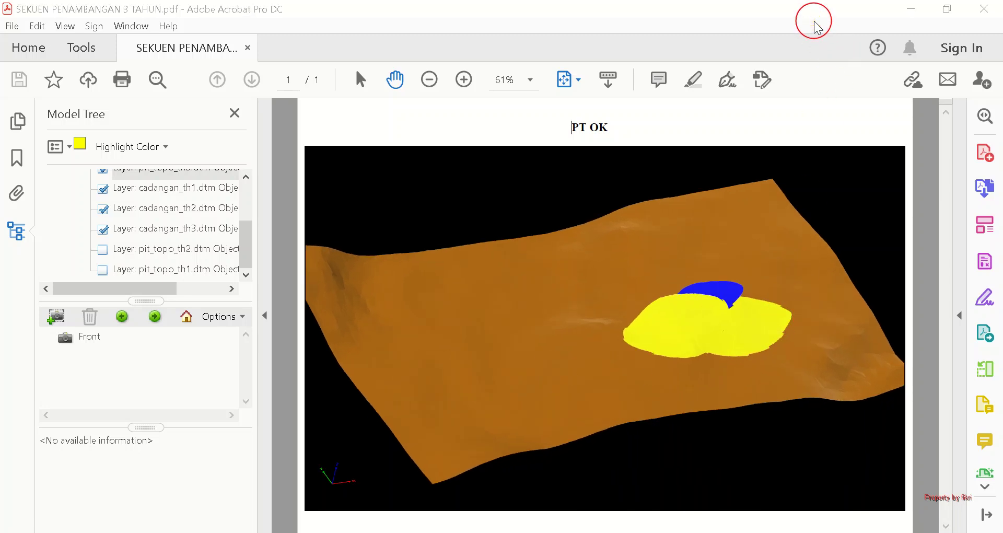